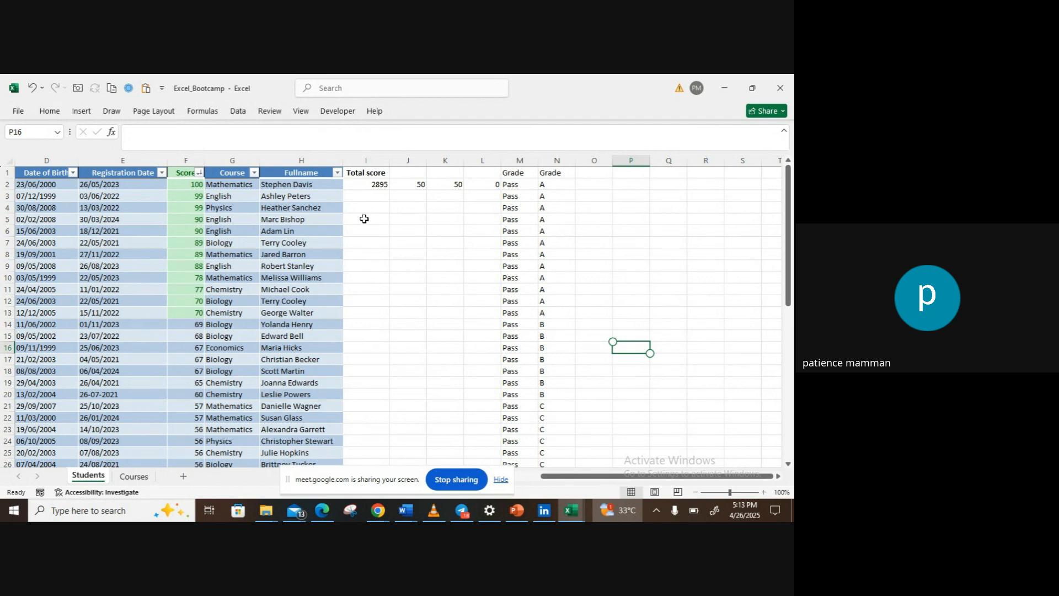
Step: Enter the heading Xlookup in cell O1 and the heading Vlookup in cell P1 of the Students sheet
click(586, 174)
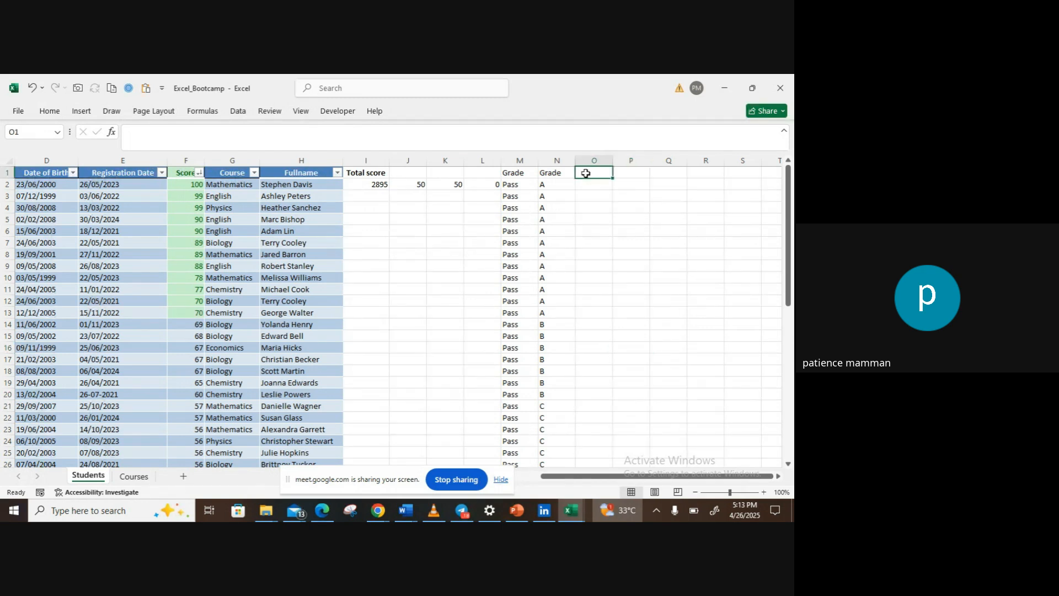
text(Xlookup)
key(Tab)
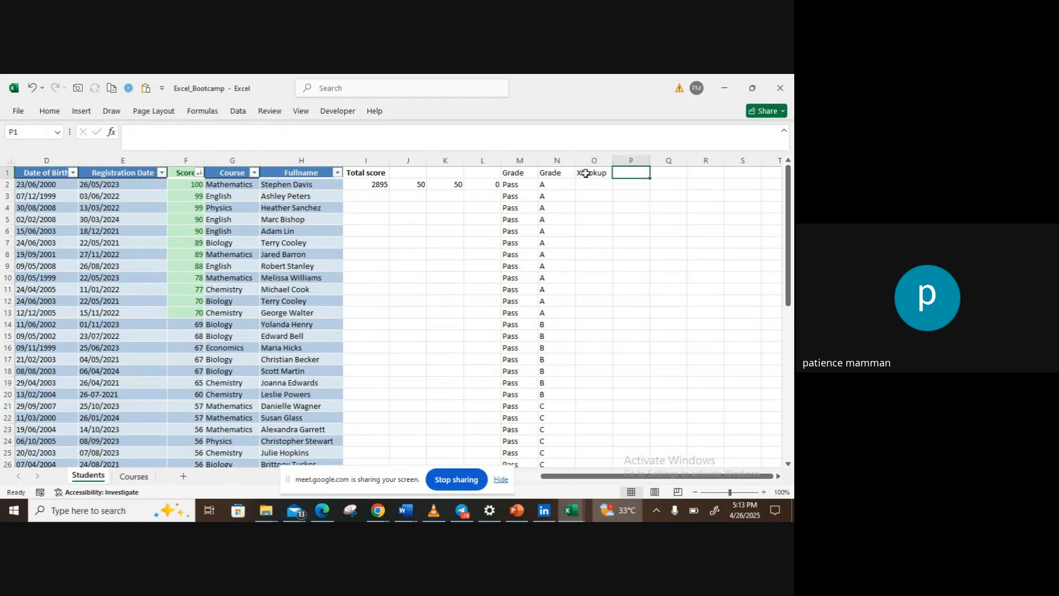
text(V)
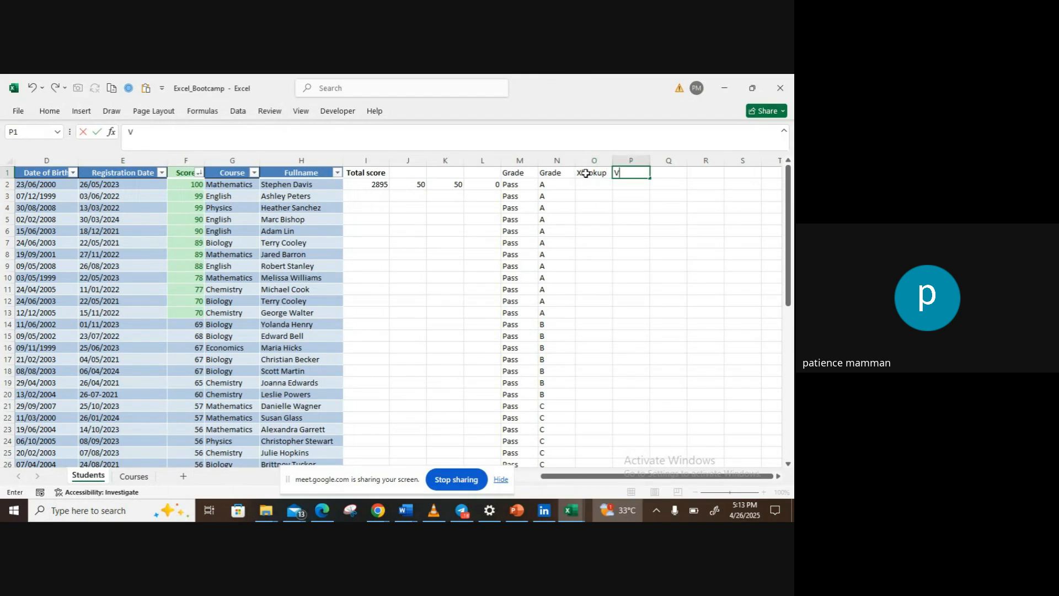
text(lookup)
key(Return)
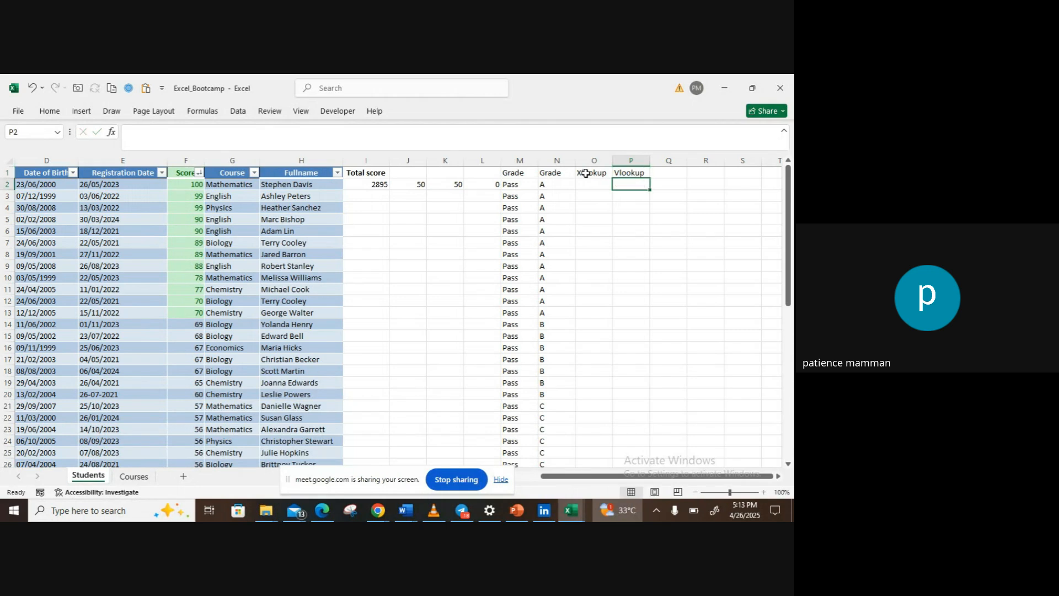
Step: Compare the Course column of the Students sheet with the courses and course codes listed on the Courses sheet
key(Left)
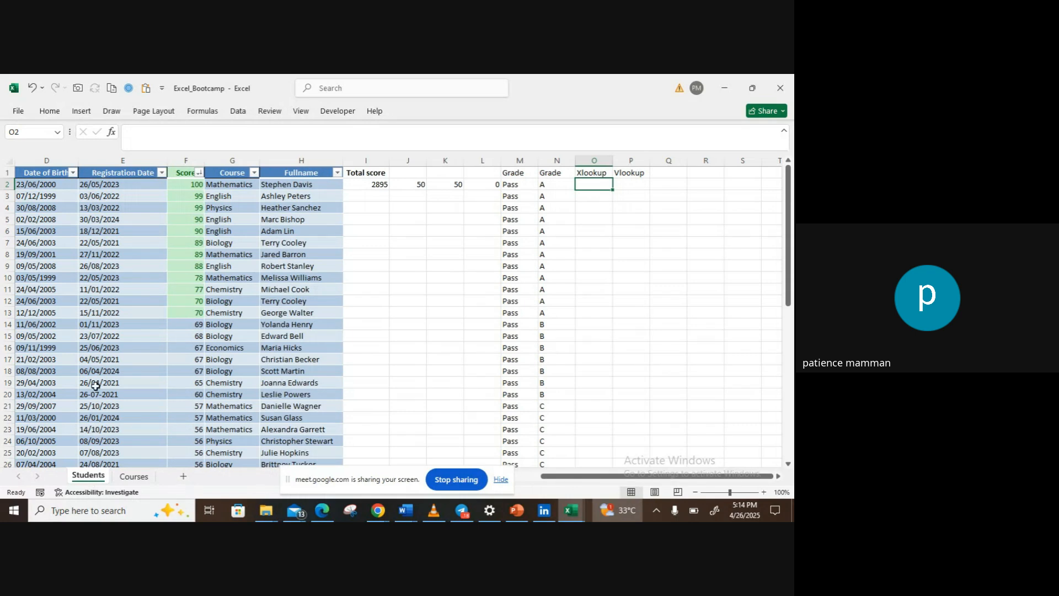
click(501, 480)
drag(545, 477, 492, 474)
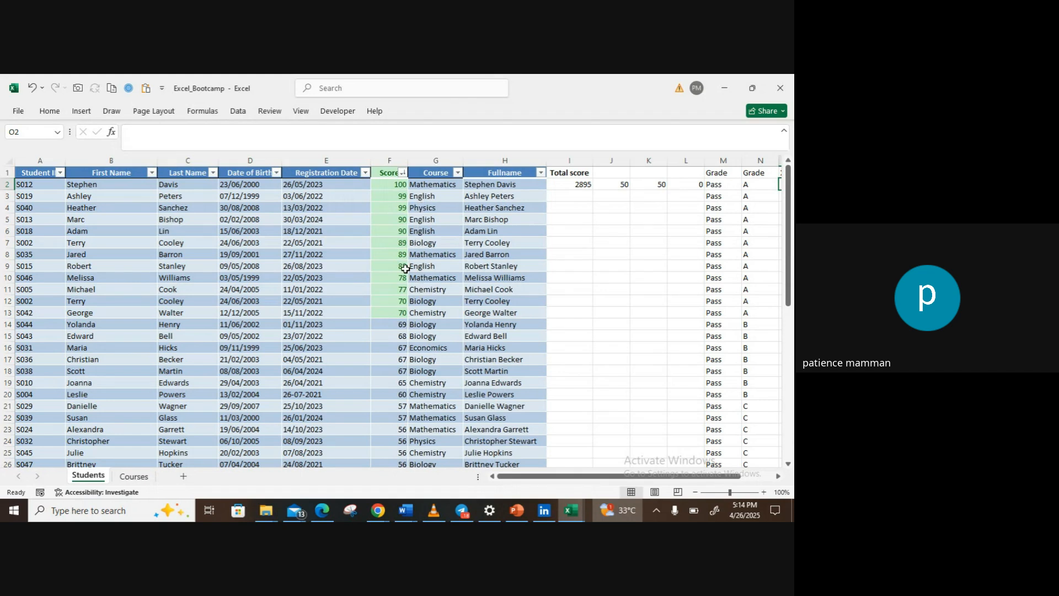
click(133, 478)
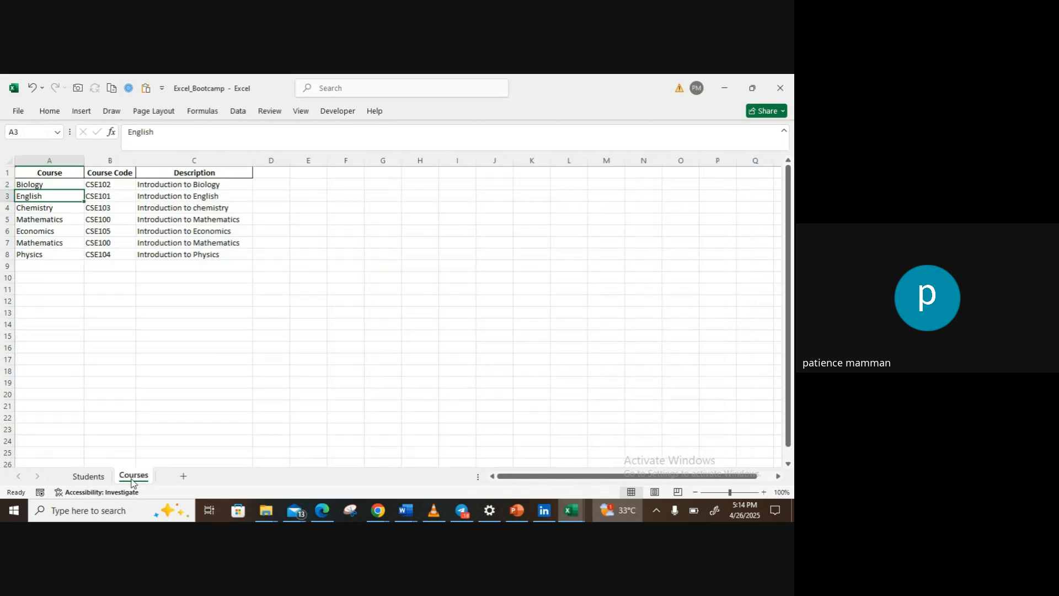
click(89, 477)
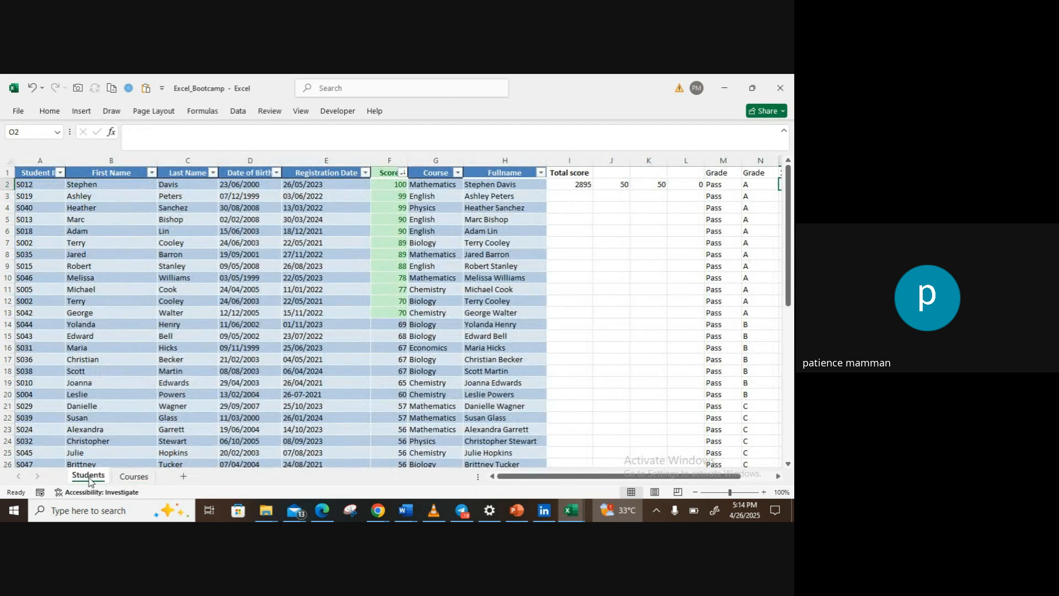
click(118, 479)
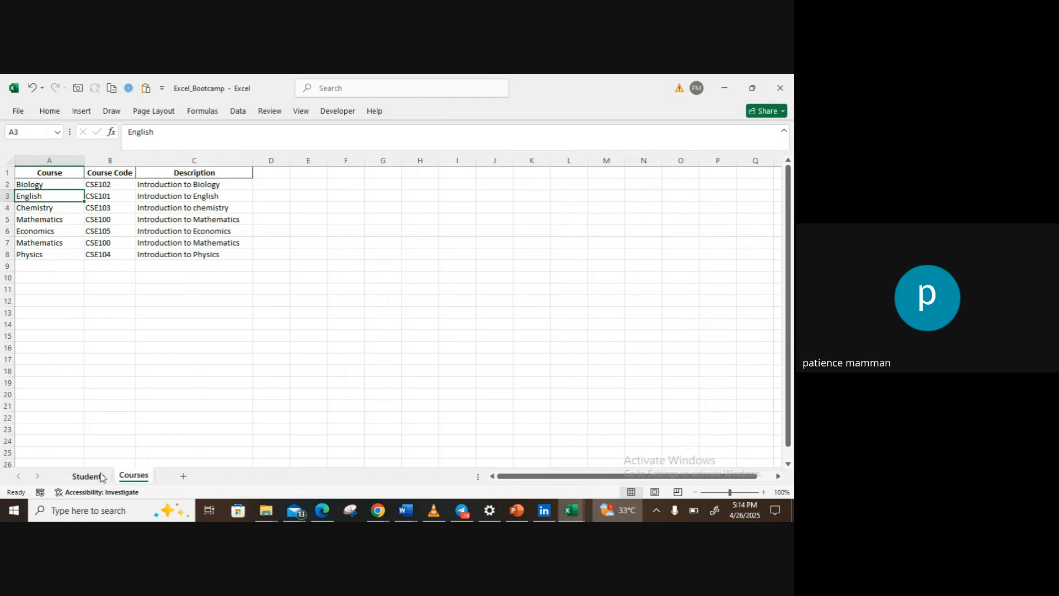
click(100, 477)
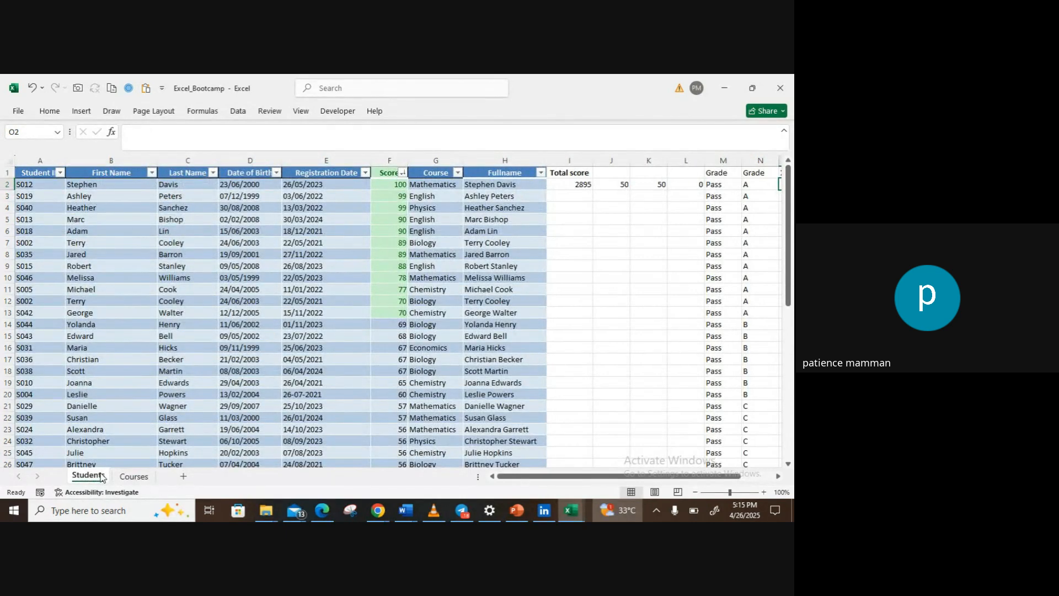
Step: Start an XLOOKUP formula in O2 with the Course in G2 as lookup value, and switch to the Courses sheet for the lookup array
scroll(397, 317, right, 3)
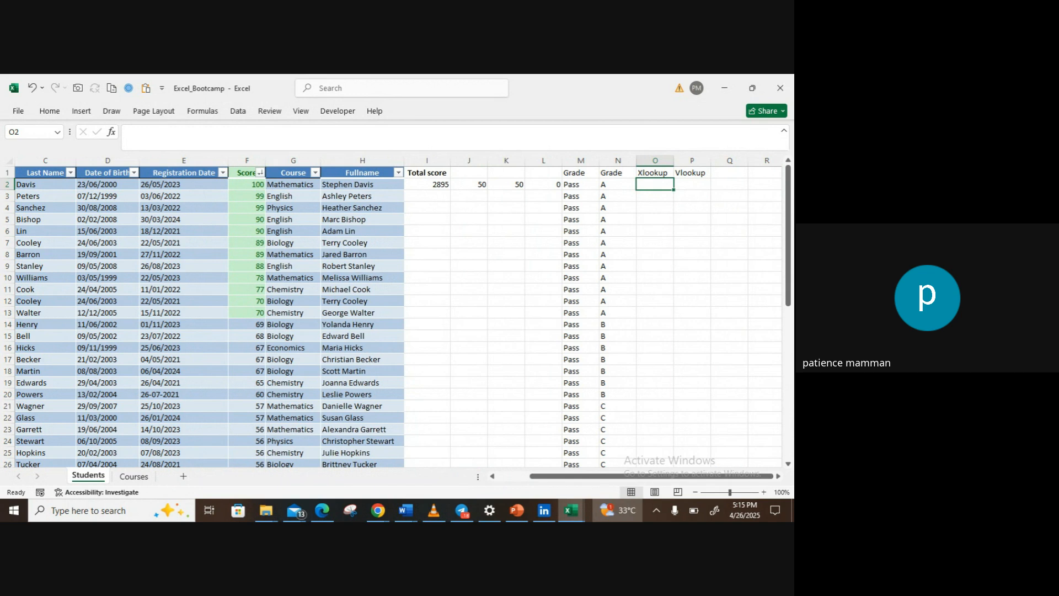
text(=xlo)
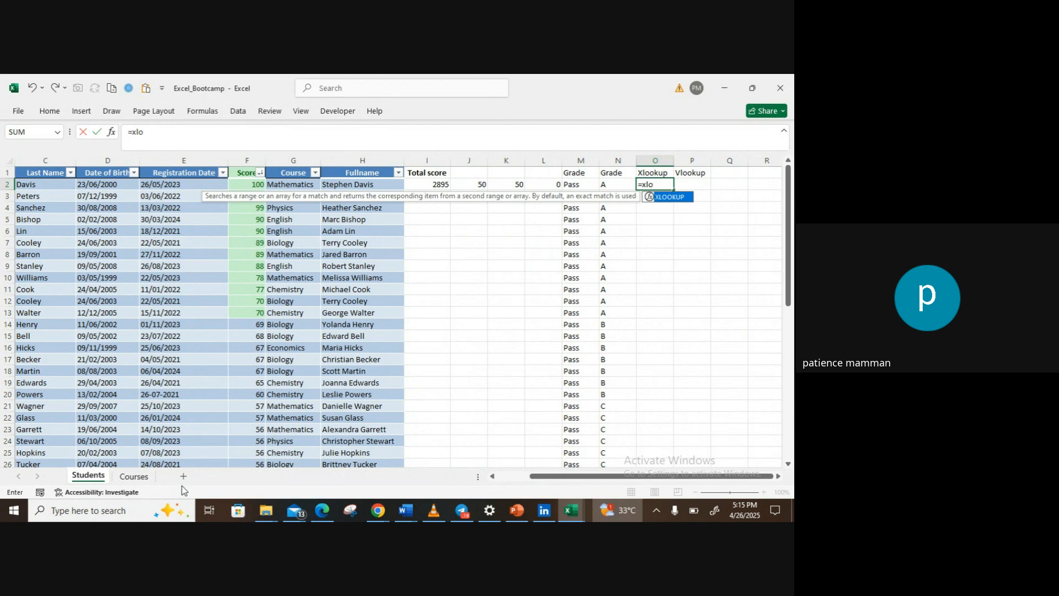
double_click(673, 197)
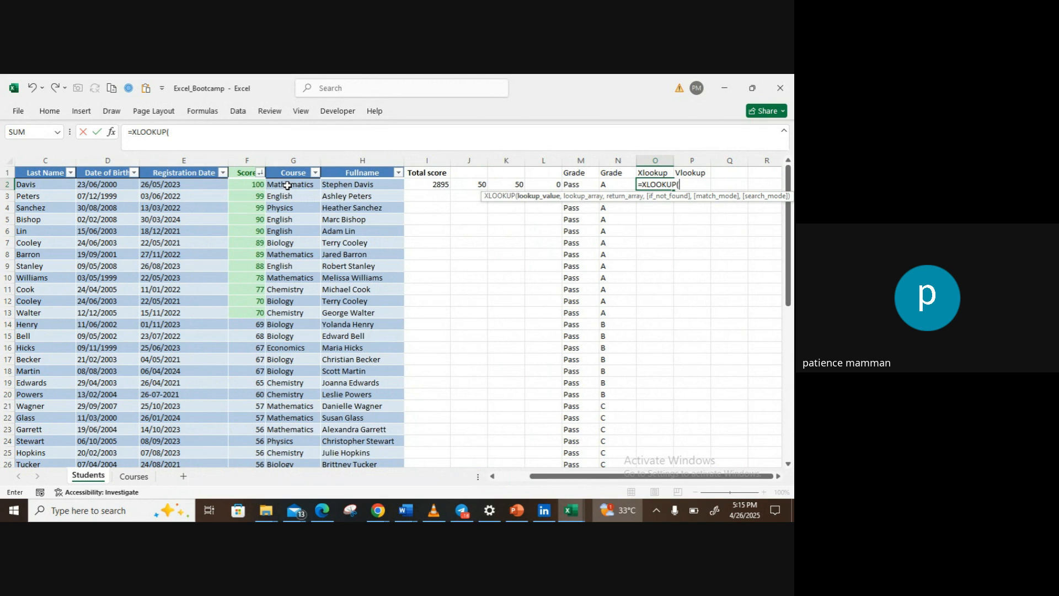
click(288, 186)
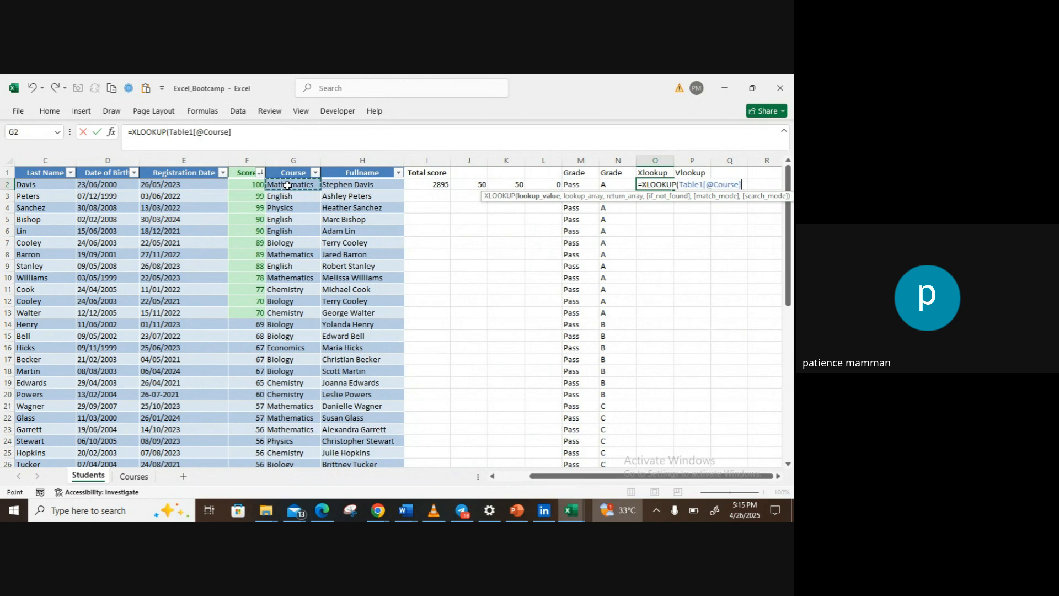
text(,)
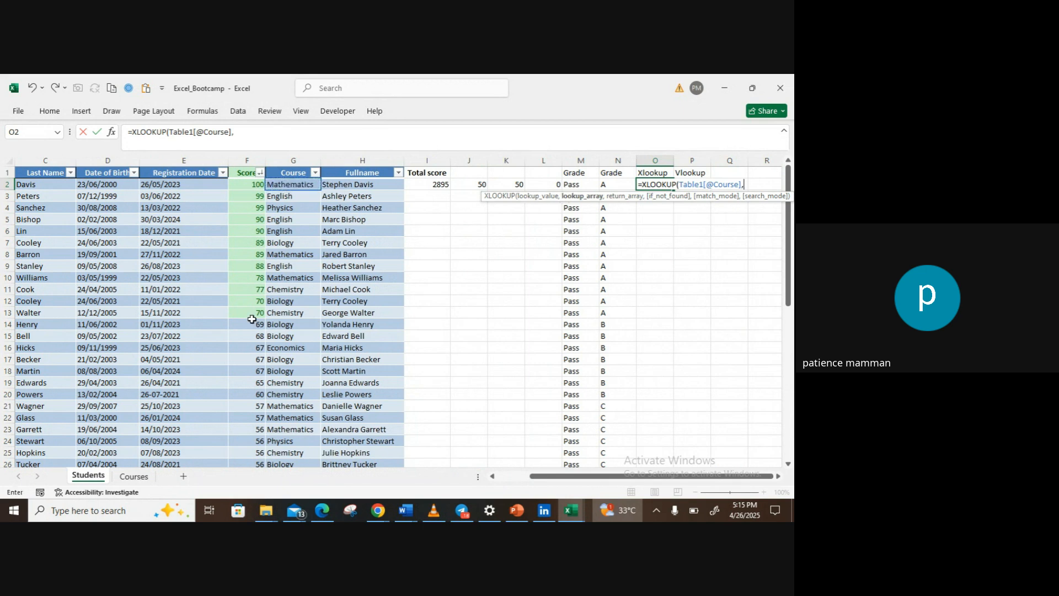
click(134, 476)
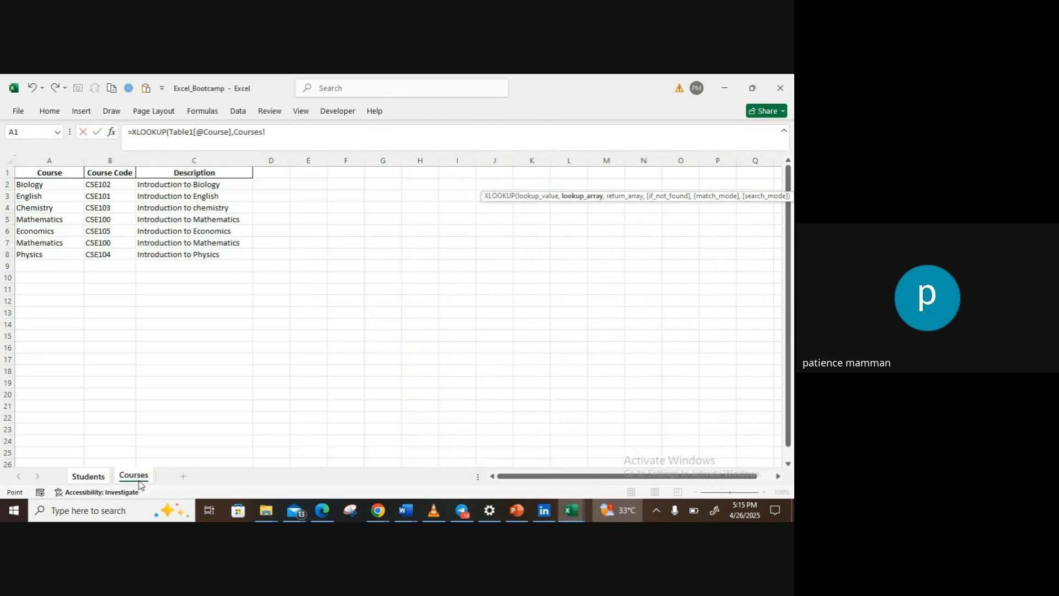
click(31, 188)
key(shift+Right)
key(shift+Right)
key(shift+Right)
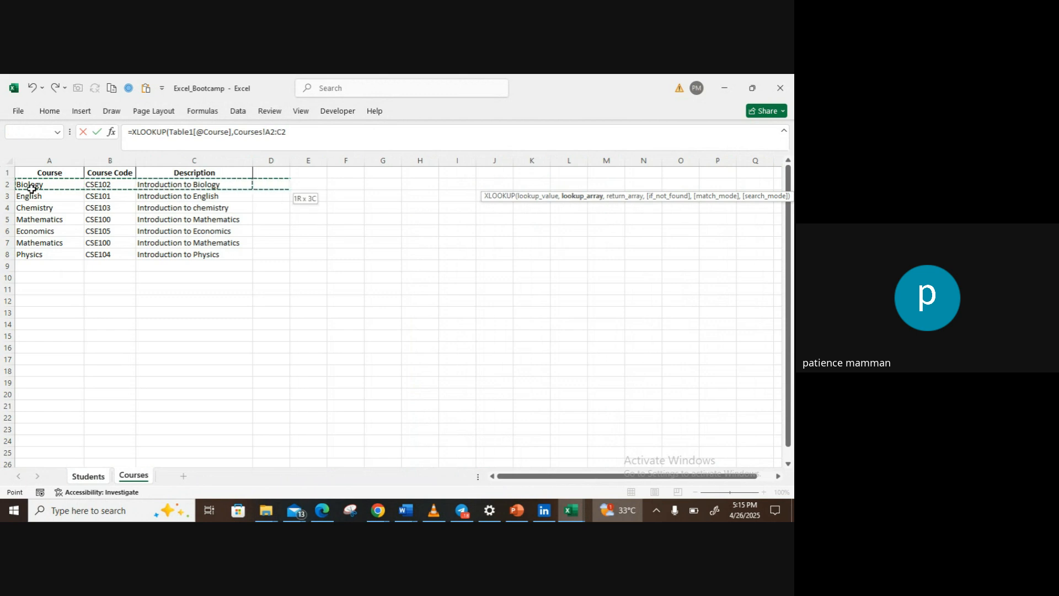
key(shift+Left)
key(shift+Down)
key(shift+Down)
key(shift+Down)
key(shift+Down)
key(shift+Down)
key(shift+Down)
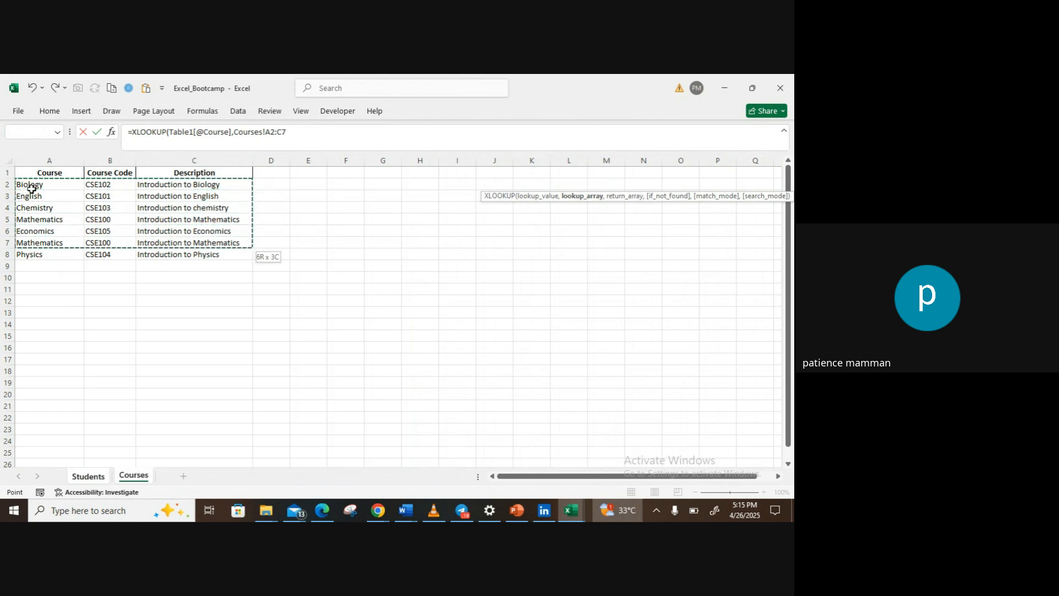
text(,)
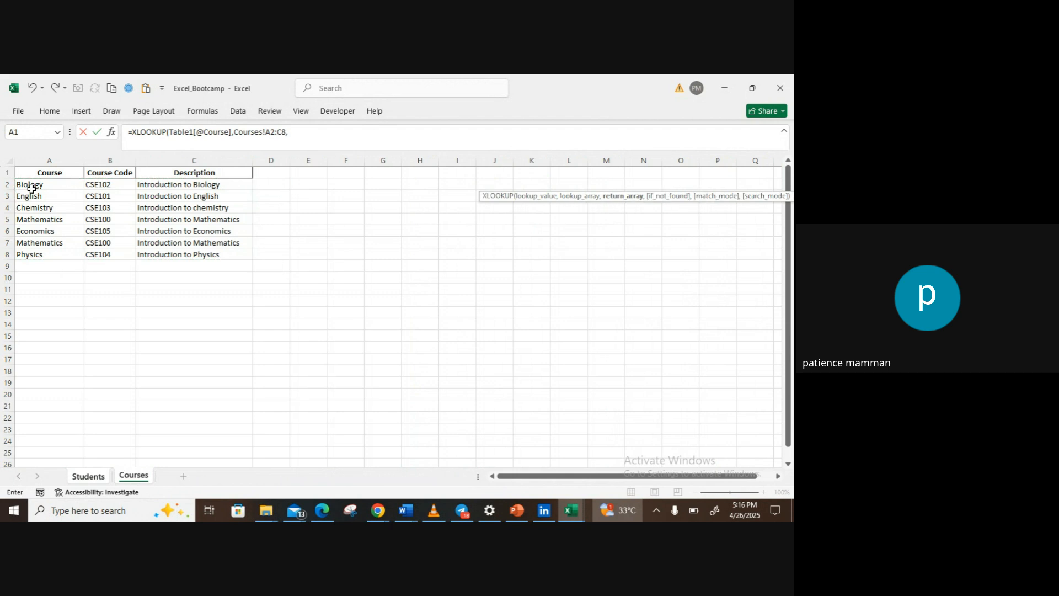
key(BackSpace)
key(BackSpace)
key(BackSpace)
key(BackSpace)
key(BackSpace)
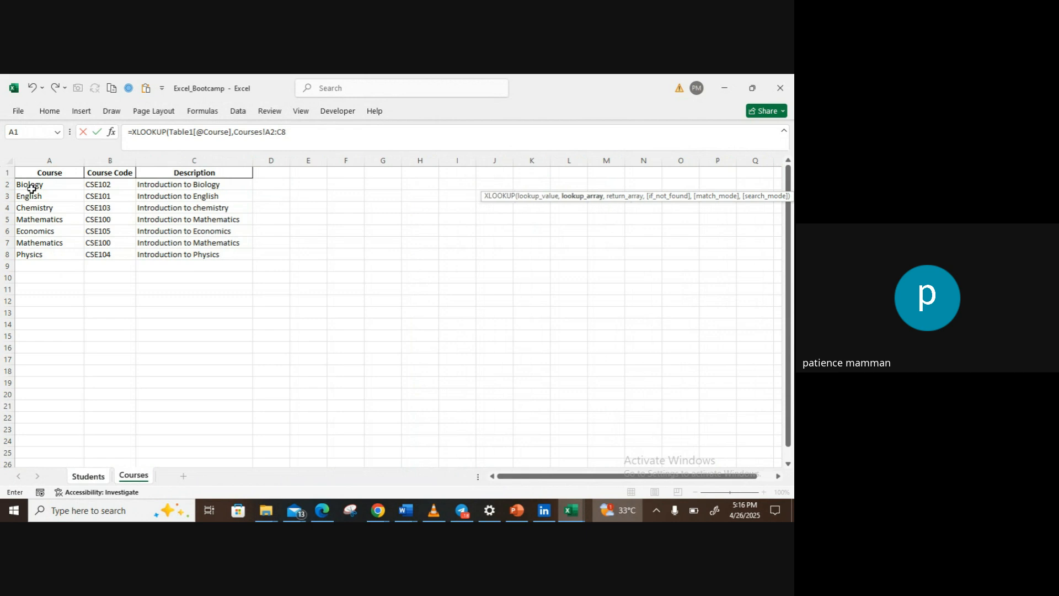
key(BackSpace)
key(BackSpace)
key(BackSpace)
key(BackSpace)
key(BackSpace)
key(BackSpace)
key(BackSpace)
Step: Use the course names in A2:A8 of the Courses sheet as the formula's lookup array
click(64, 182)
key(shift+Down)
key(shift+Down)
key(shift+Down)
key(shift+Down)
key(shift+Down)
key(shift+Down)
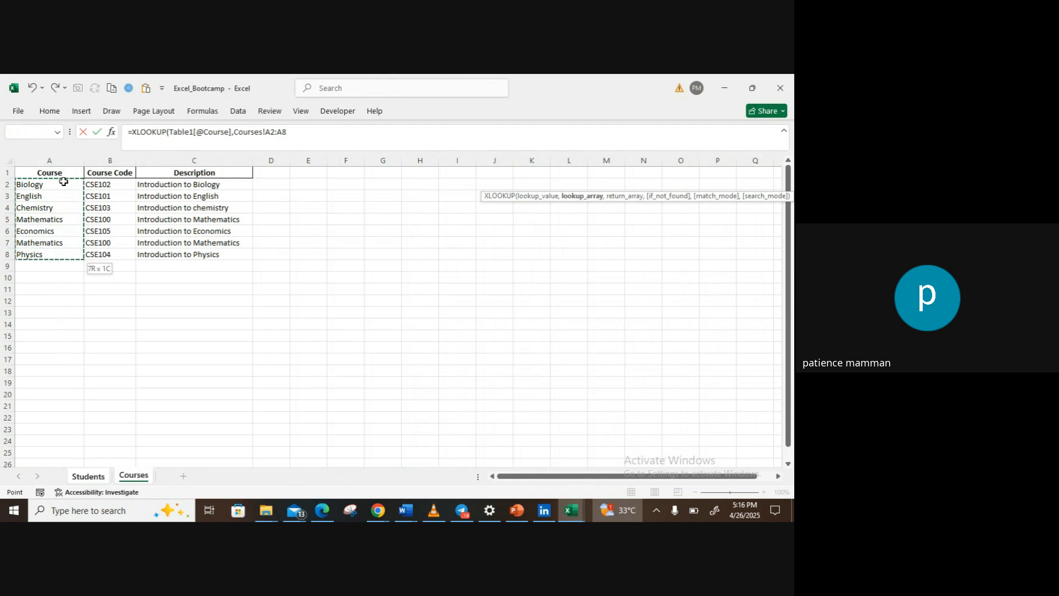
text(,)
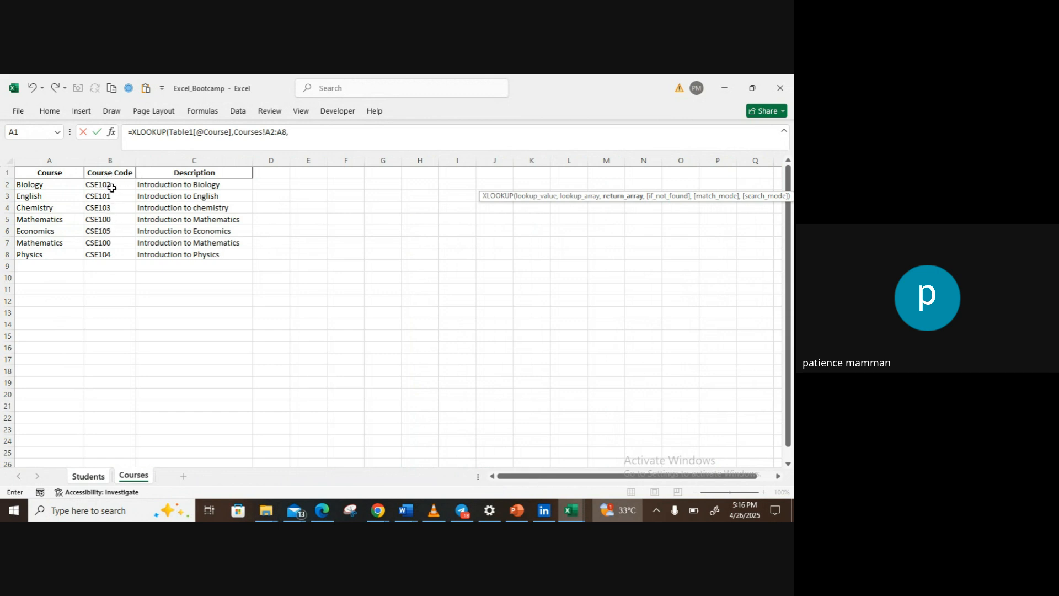
Step: Use the course codes in B2:B8 of the Courses sheet as the return array and complete the XLOOKUP formula
drag(114, 183, 110, 220)
key(shift+Down)
key(shift+Down)
key(shift+Down)
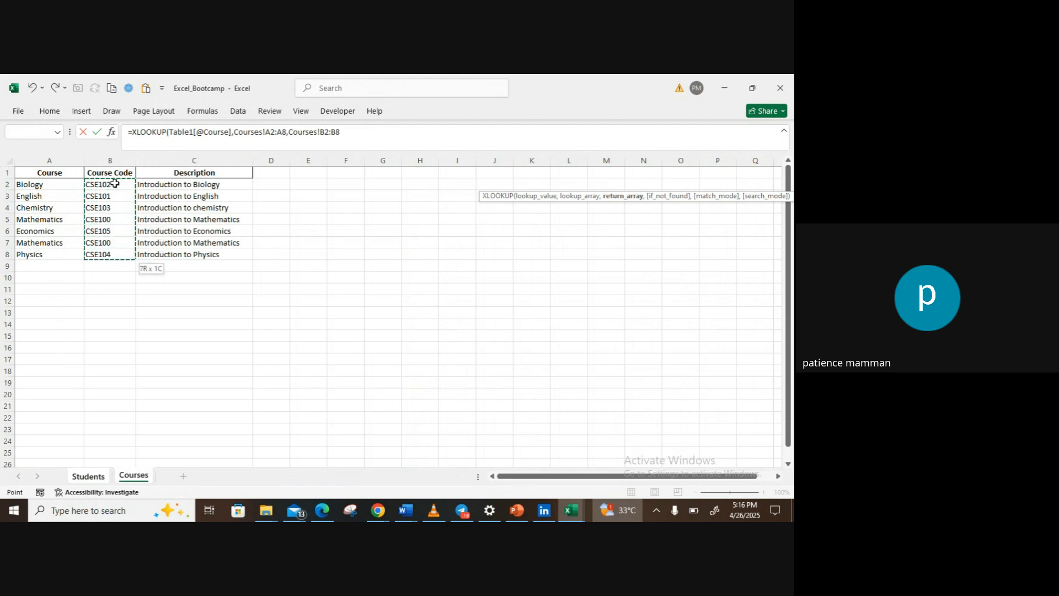
text())
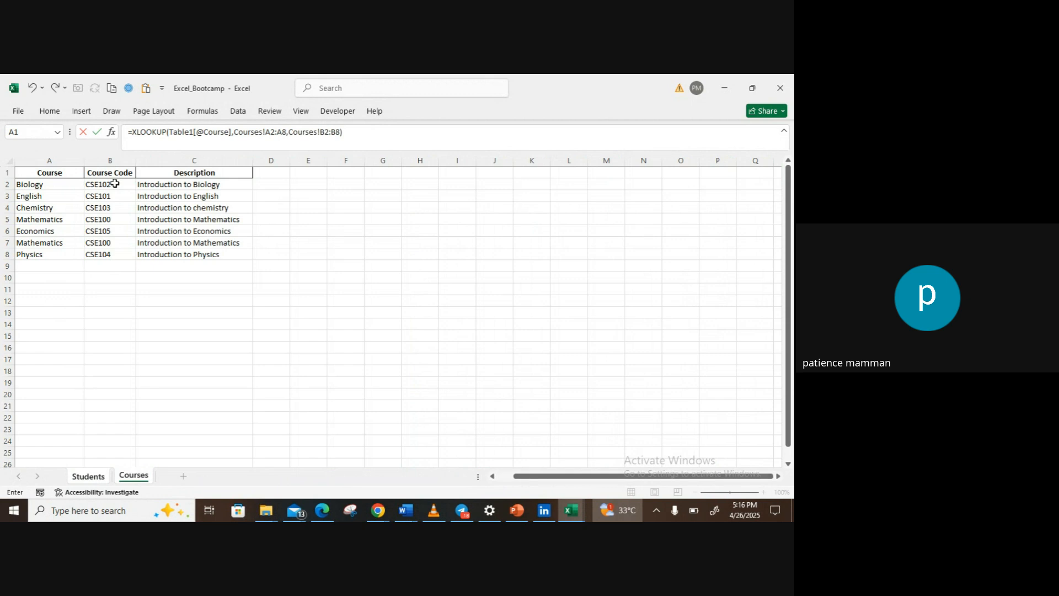
key(Return)
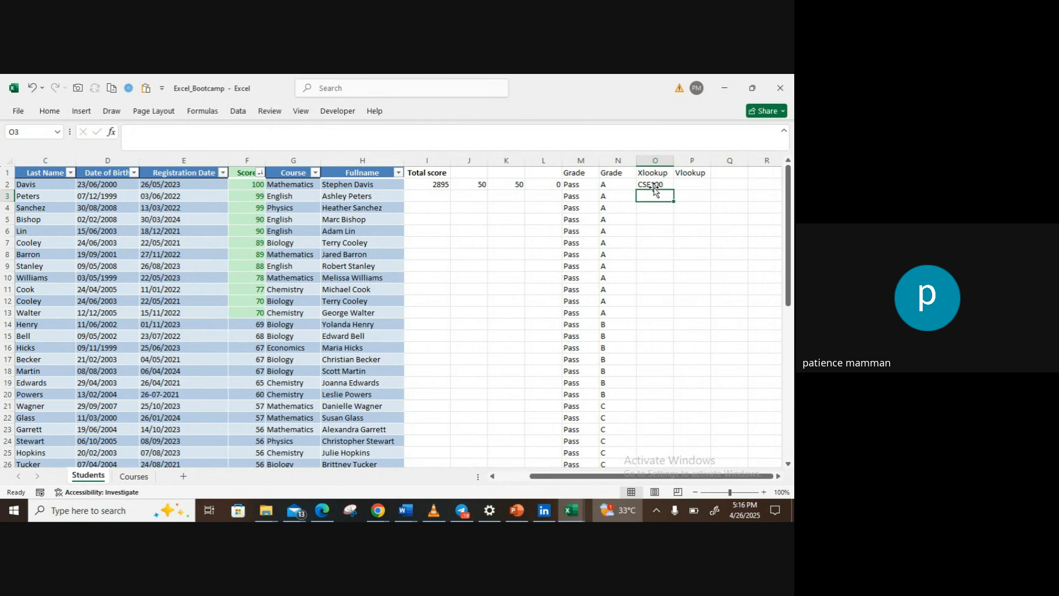
Step: Check the course codes on the Courses sheet and fill the O2 XLOOKUP formula down to the last student row
click(127, 481)
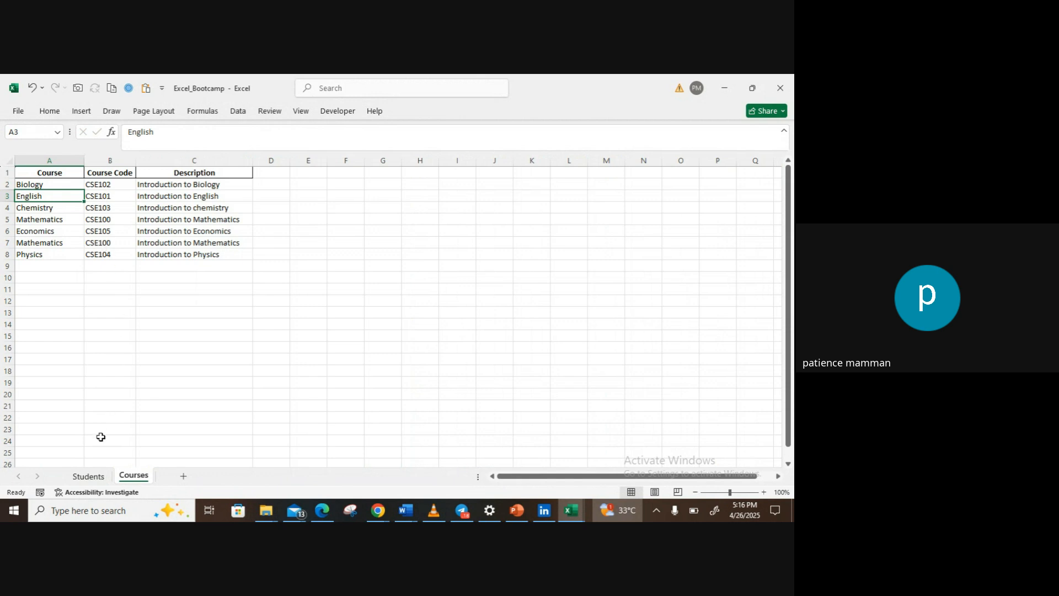
click(89, 477)
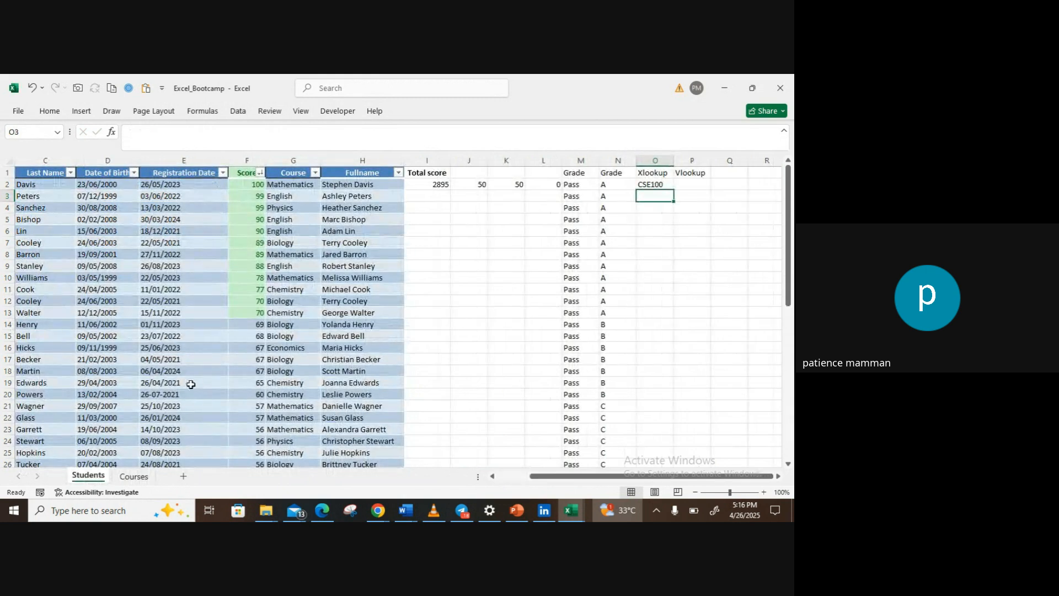
click(658, 186)
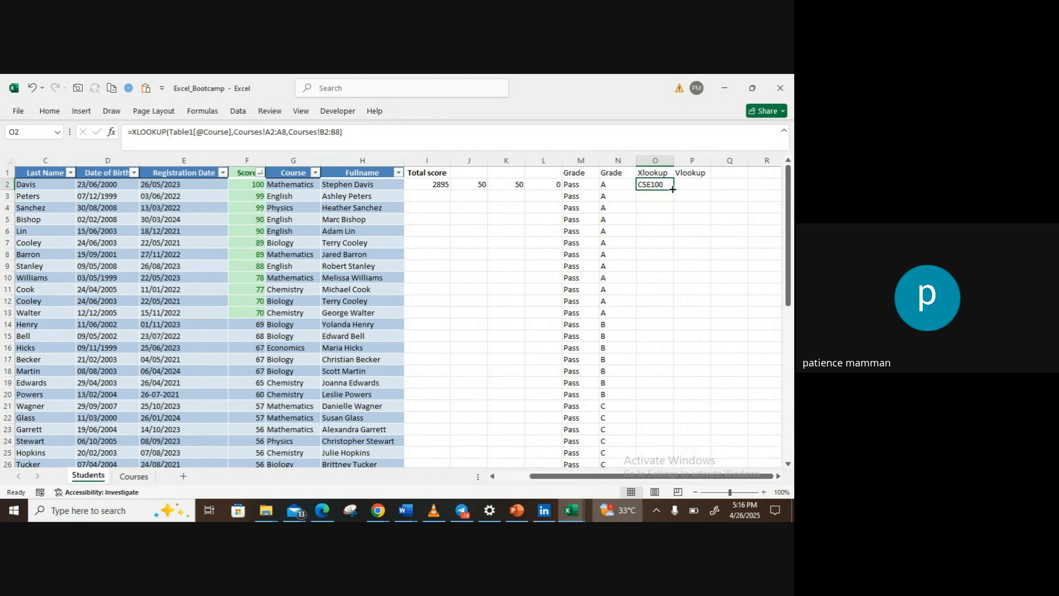
double_click(672, 189)
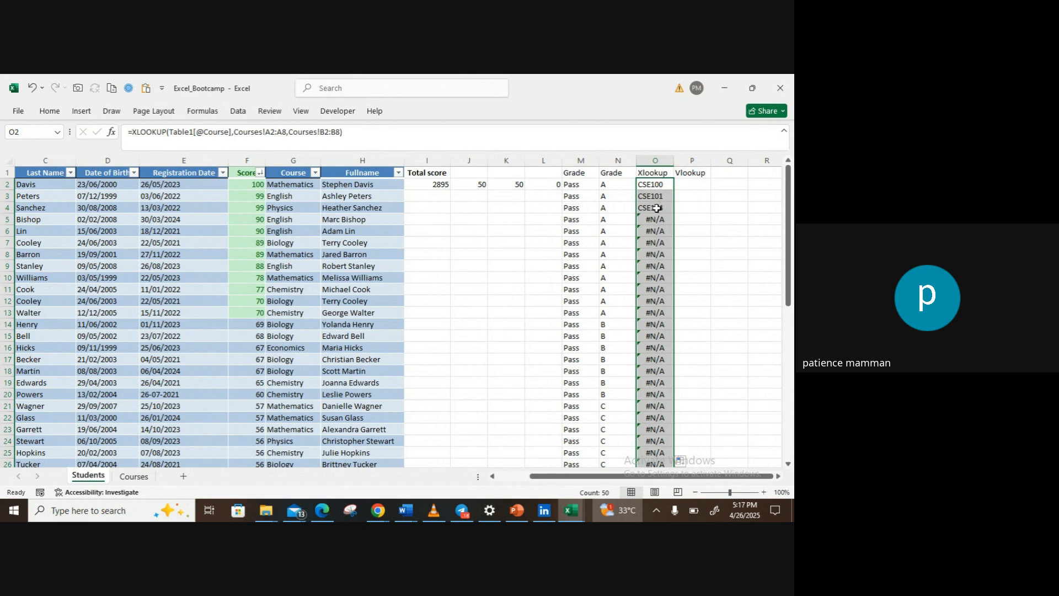
Step: In the O2 XLOOKUP formula, change the lookup array to the whole column Courses!A:A
double_click(652, 187)
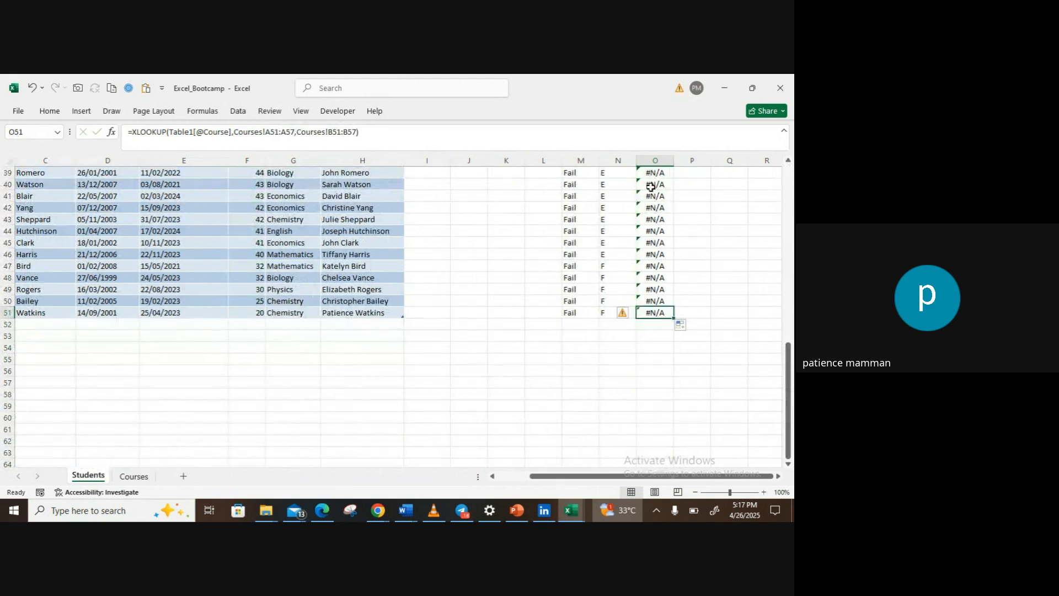
scroll(678, 319, up, 5)
scroll(648, 186, up, 7)
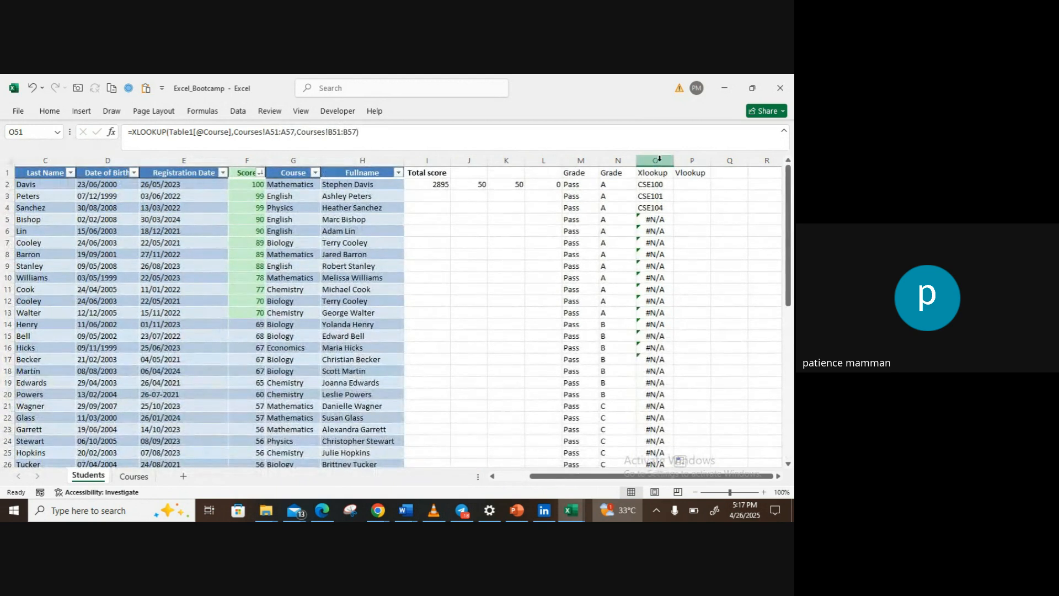
double_click(649, 187)
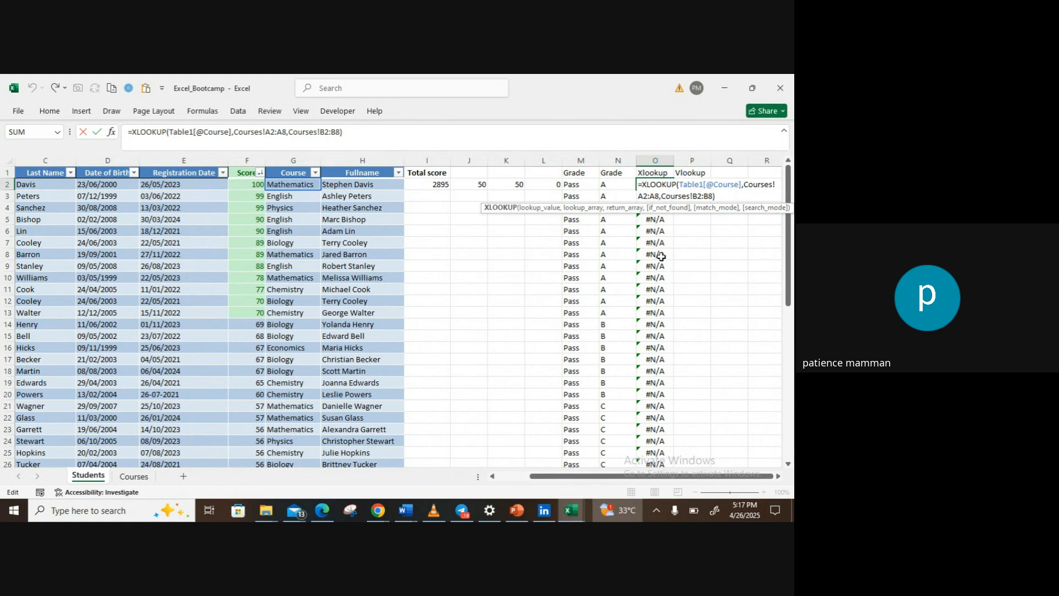
click(648, 196)
key(BackSpace)
key(BackSpace)
key(Right)
key(Right)
key(Right)
key(Right)
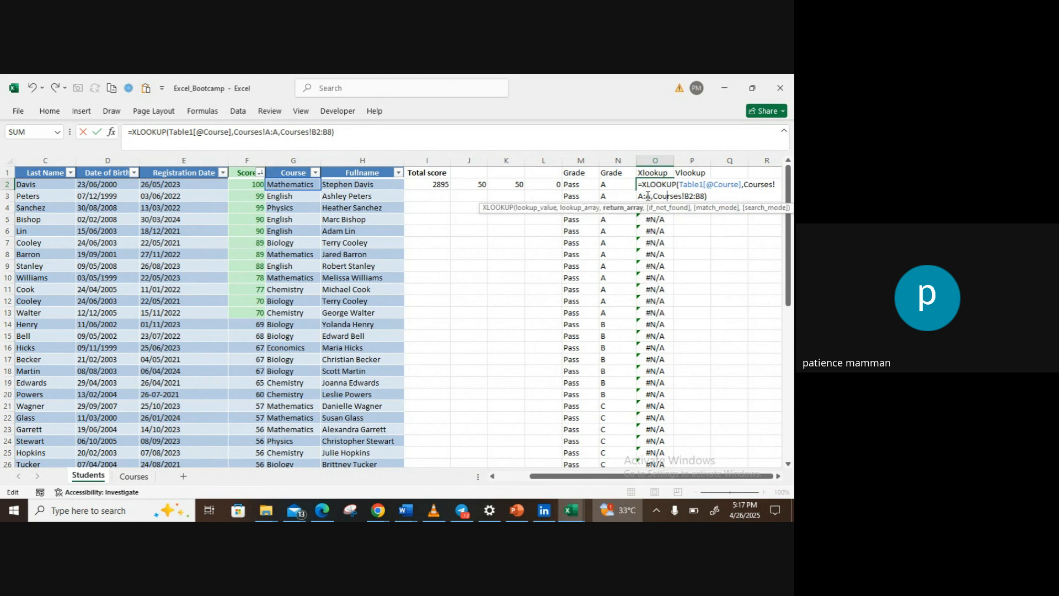
Step: Change the return array in O2 to the whole column Courses!B:B and commit the formula
key(Right)
key(Right)
key(BackSpace)
key(BackSpace)
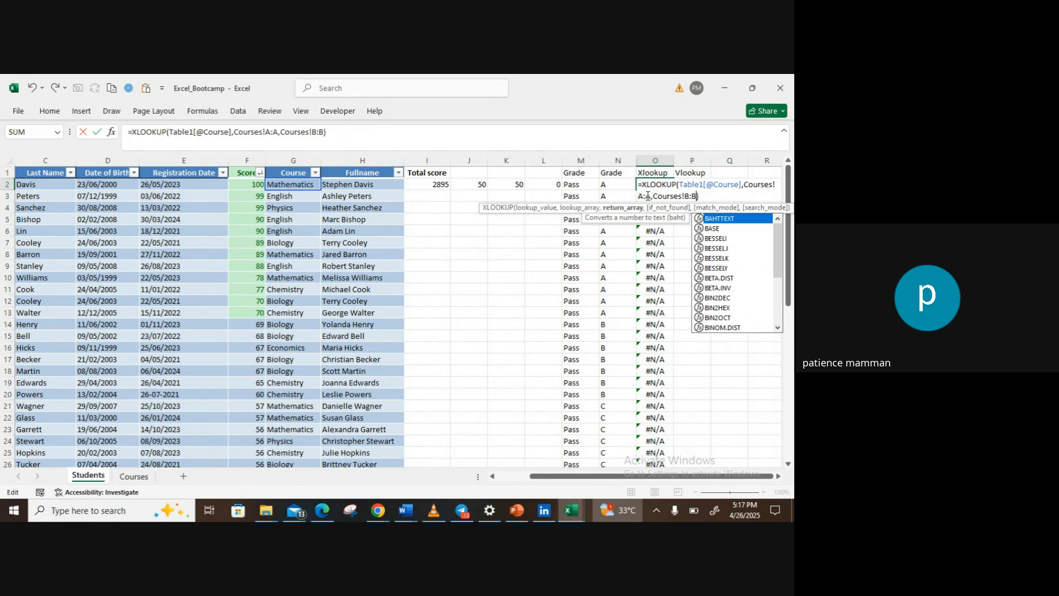
key(Return)
click(657, 188)
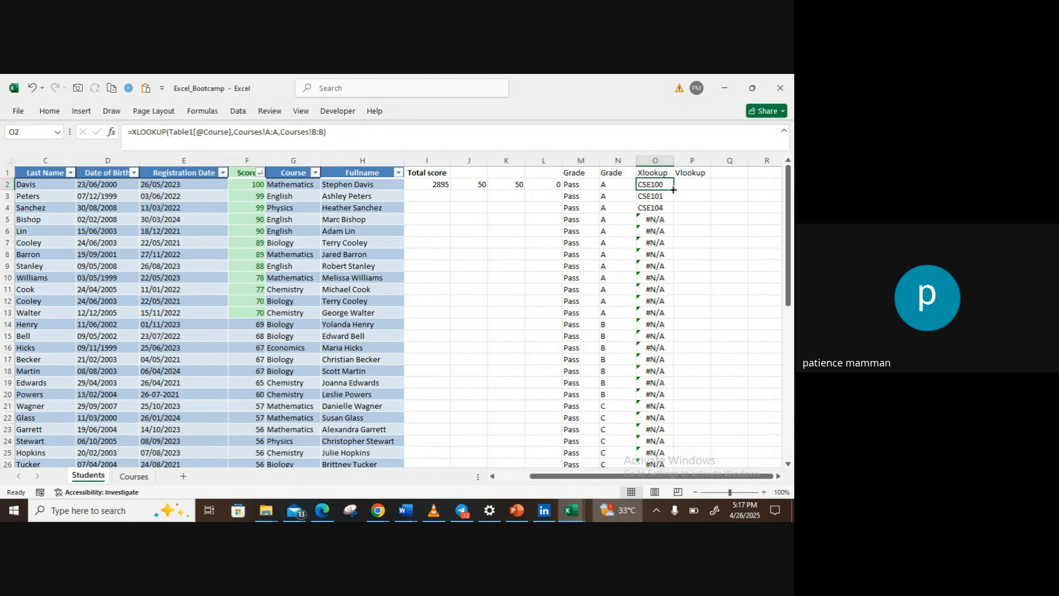
Step: Fill the O2 XLOOKUP formula down to the last student row and compare the codes with the Courses sheet
double_click(674, 188)
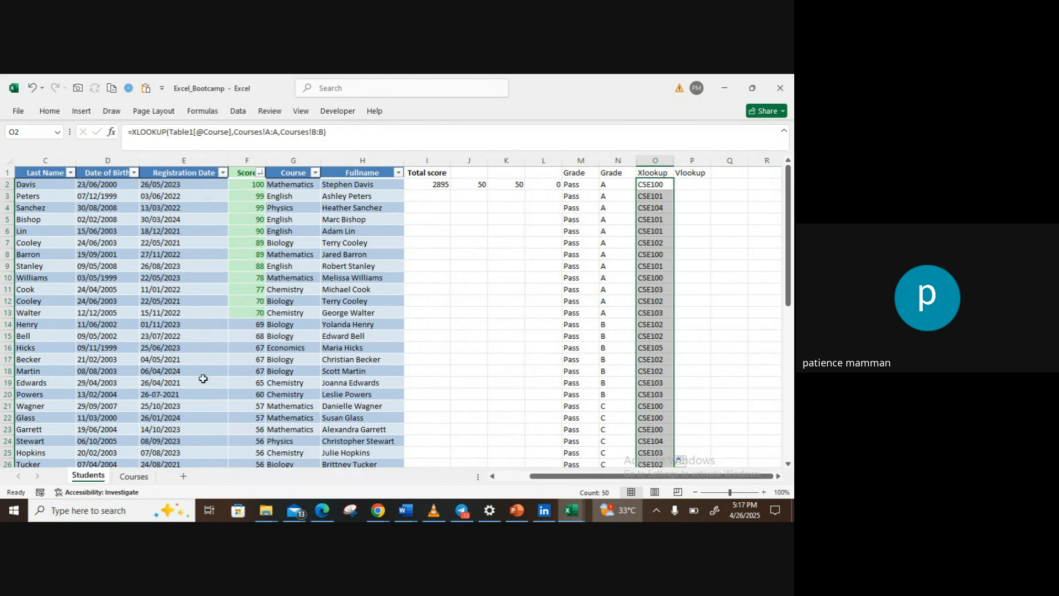
click(145, 479)
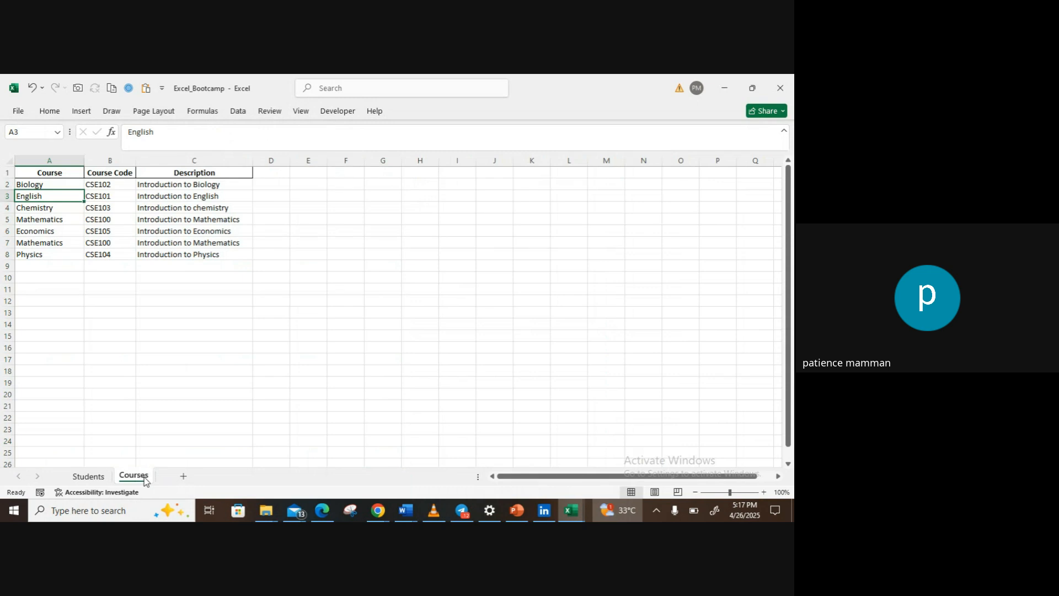
click(100, 476)
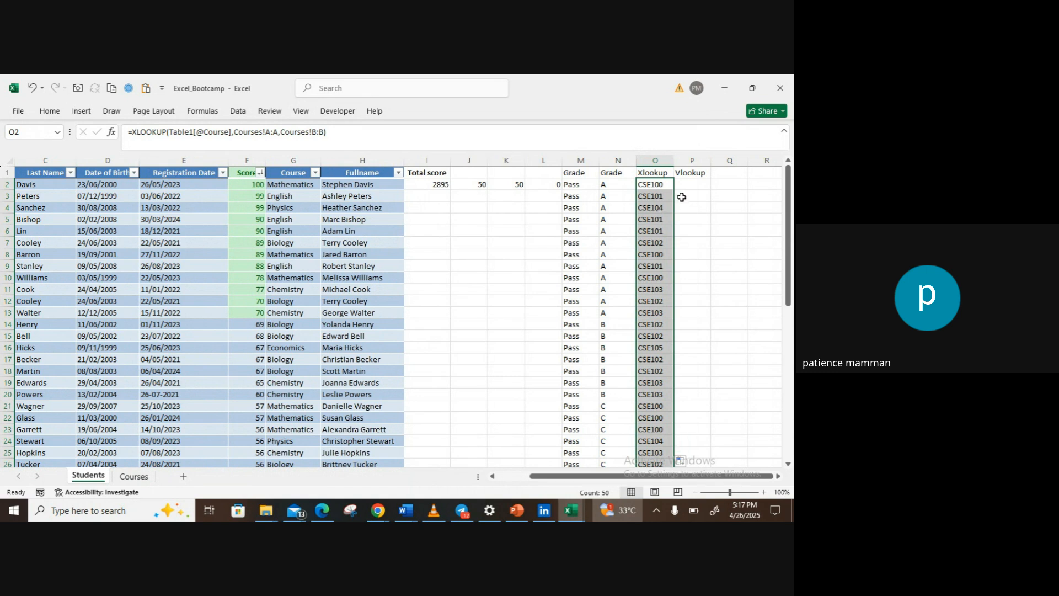
Step: Start a VLOOKUP formula in P2 of the Students sheet with the student's Course in G2 as the lookup value
click(688, 186)
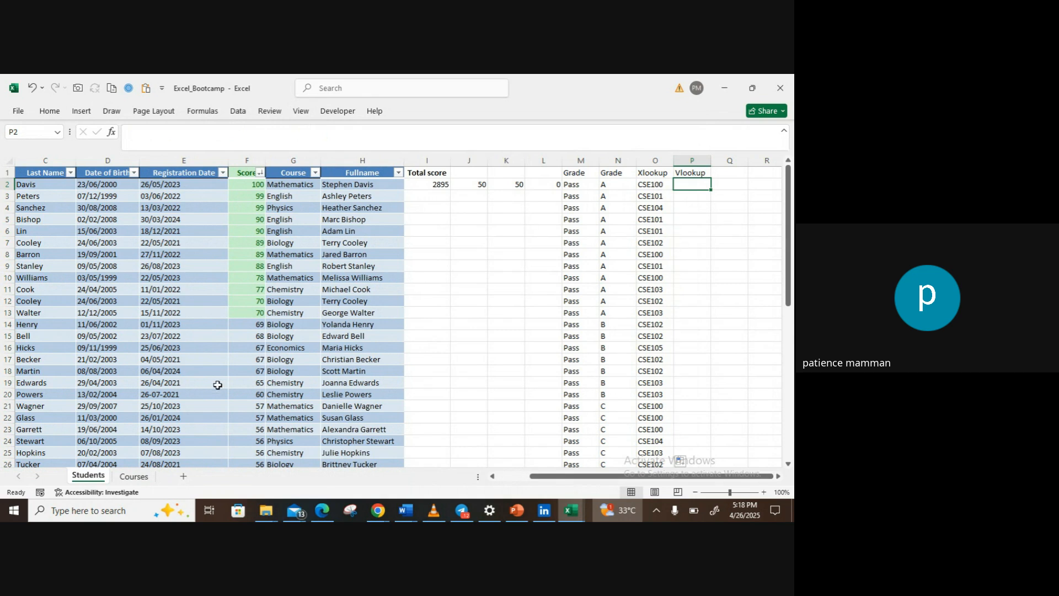
click(134, 477)
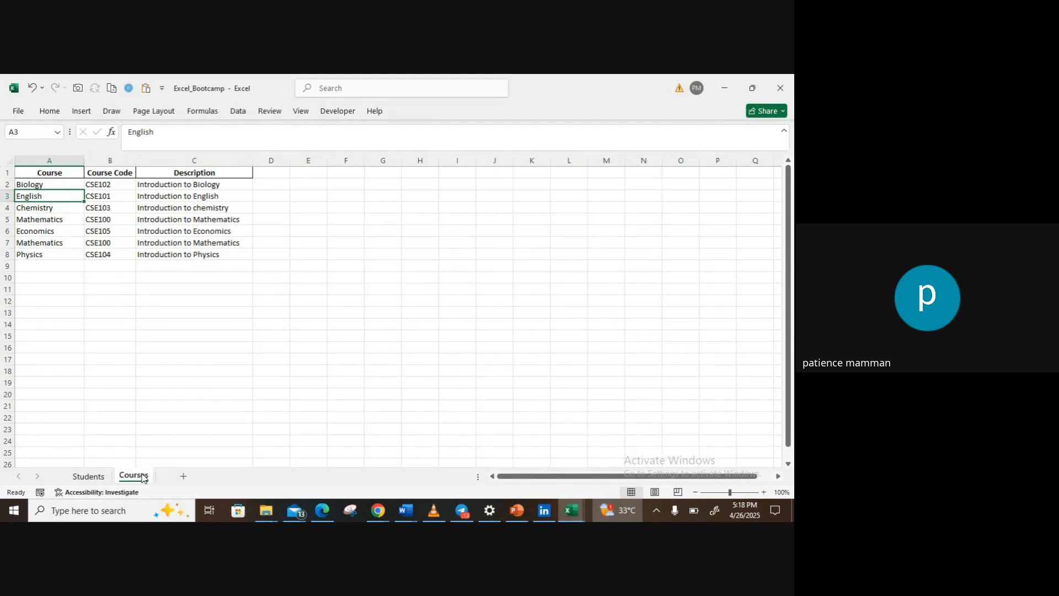
click(100, 480)
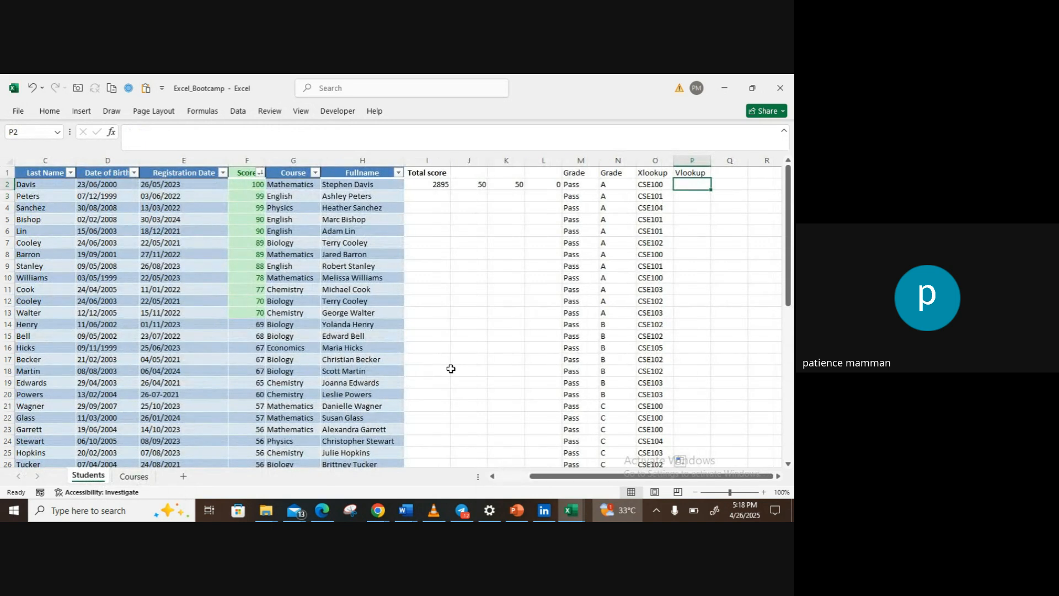
text(=v)
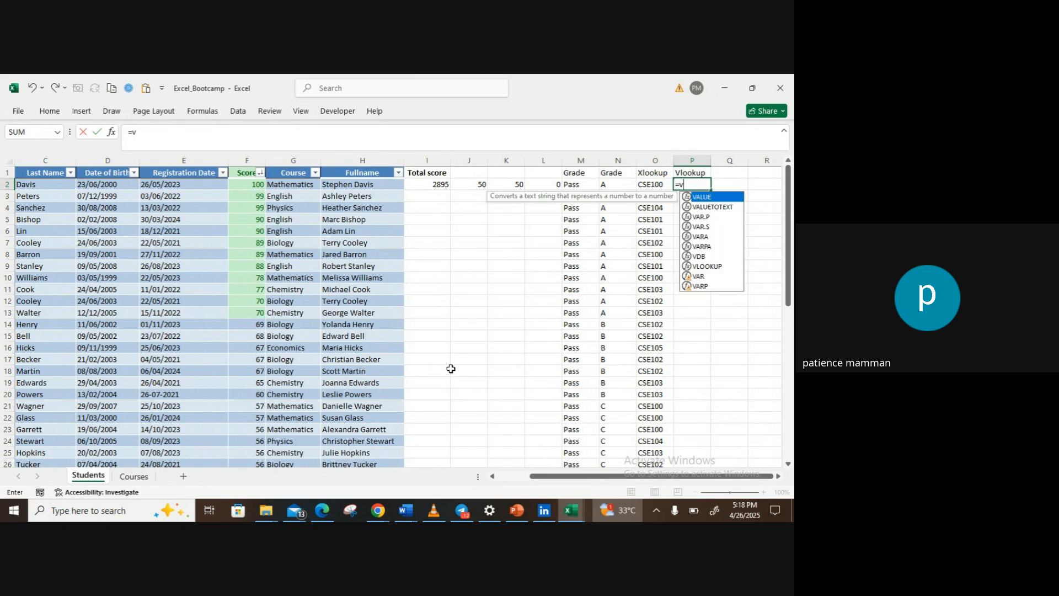
text(look)
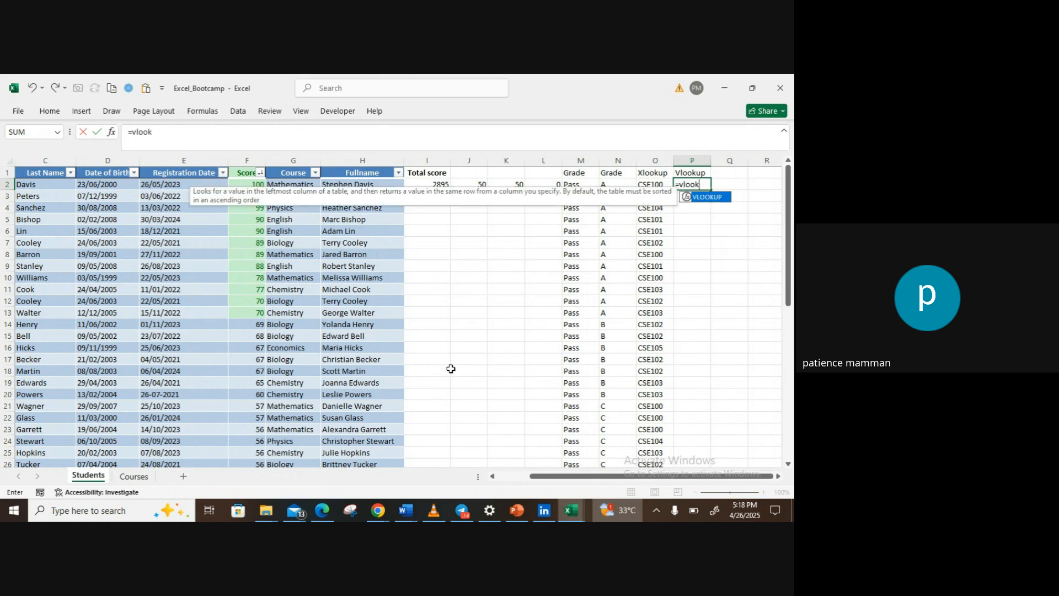
text(up)
double_click(721, 197)
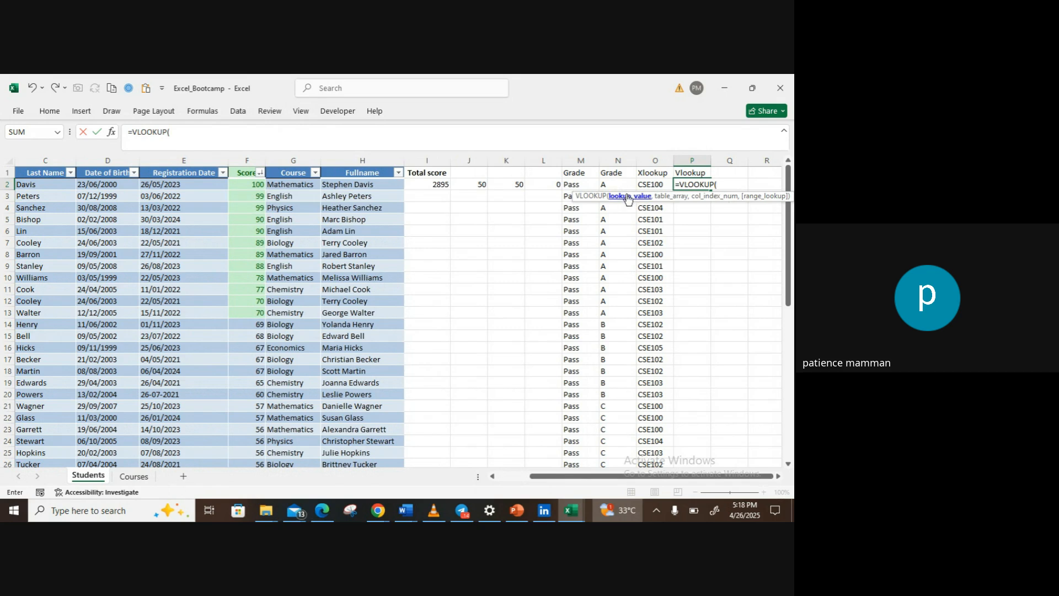
click(291, 185)
text(,)
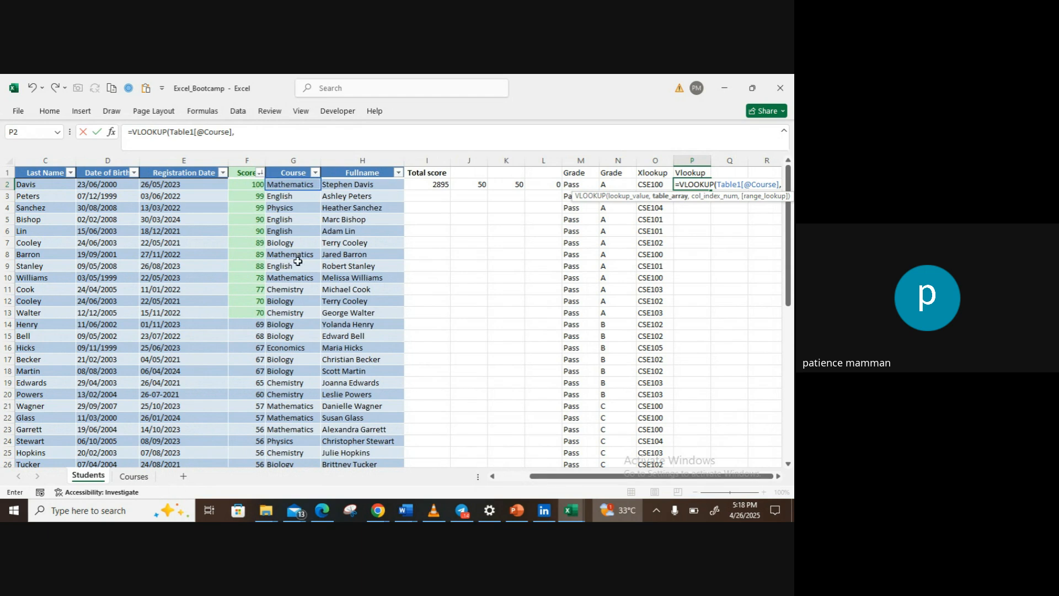
Step: Use the range A2:C8 of the Courses sheet as the VLOOKUP table array
click(132, 477)
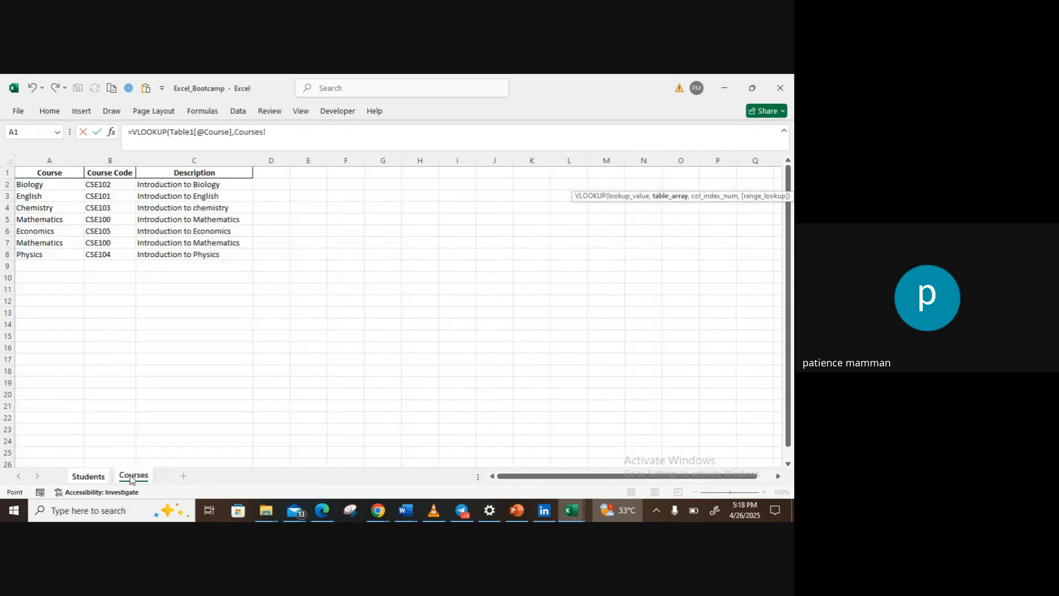
click(42, 185)
key(shift+Right)
key(shift+Right)
key(shift+Down)
key(shift+Down)
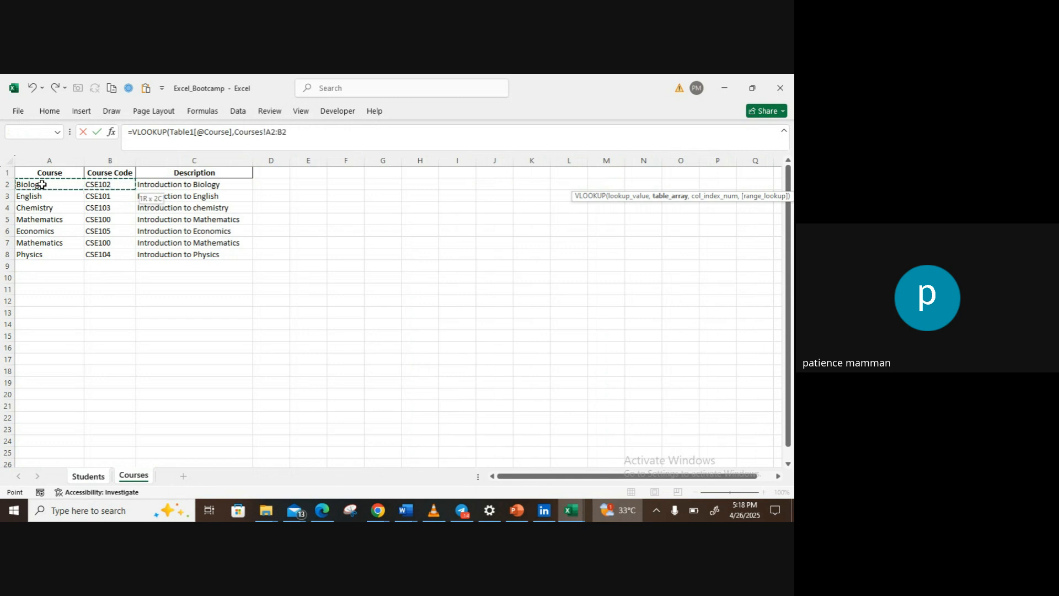
key(shift+Down)
key(shift+Down)
key(shift+Down)
key(shift+Down)
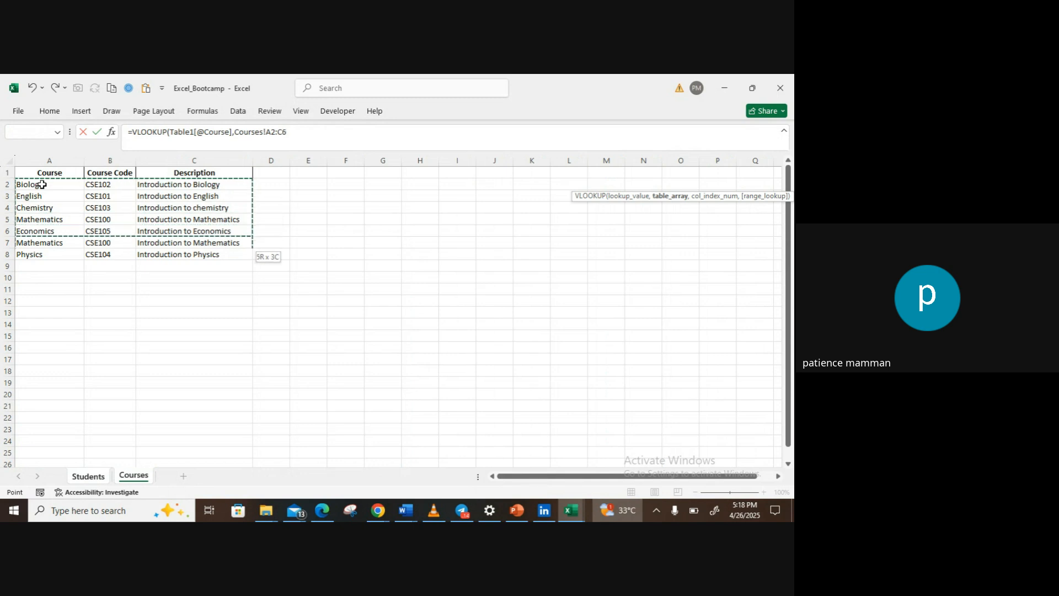
text(,)
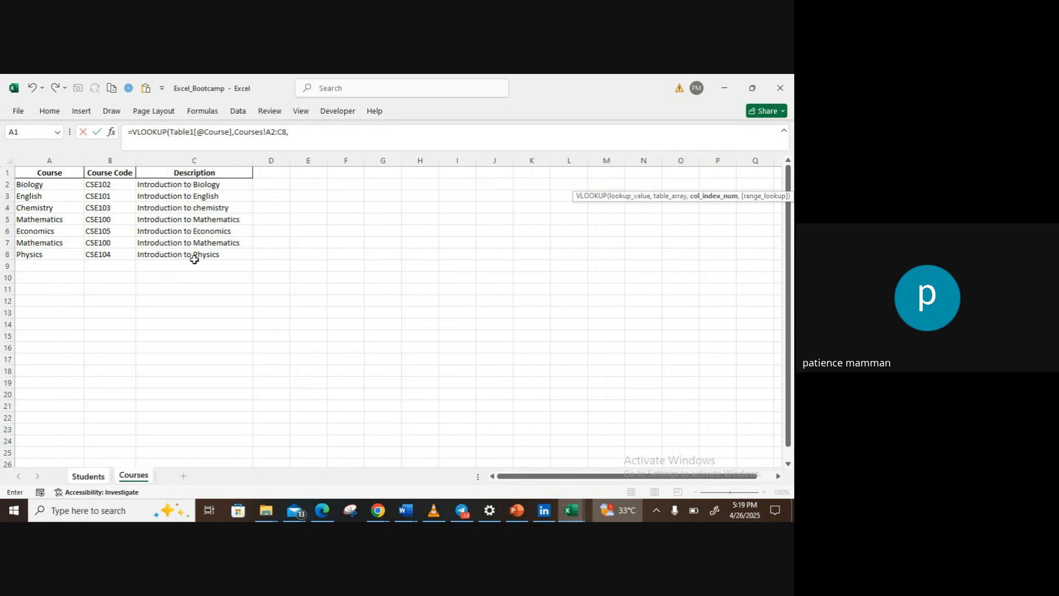
Step: Set the VLOOKUP column index to 3 with FALSE for an exact match, and commit the formula
text(,)
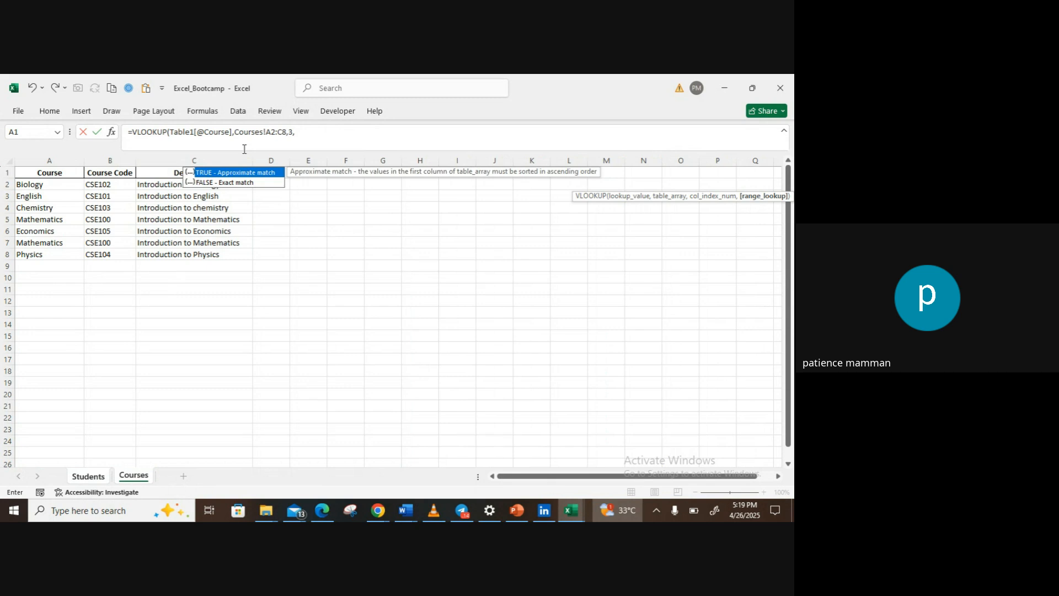
double_click(235, 183)
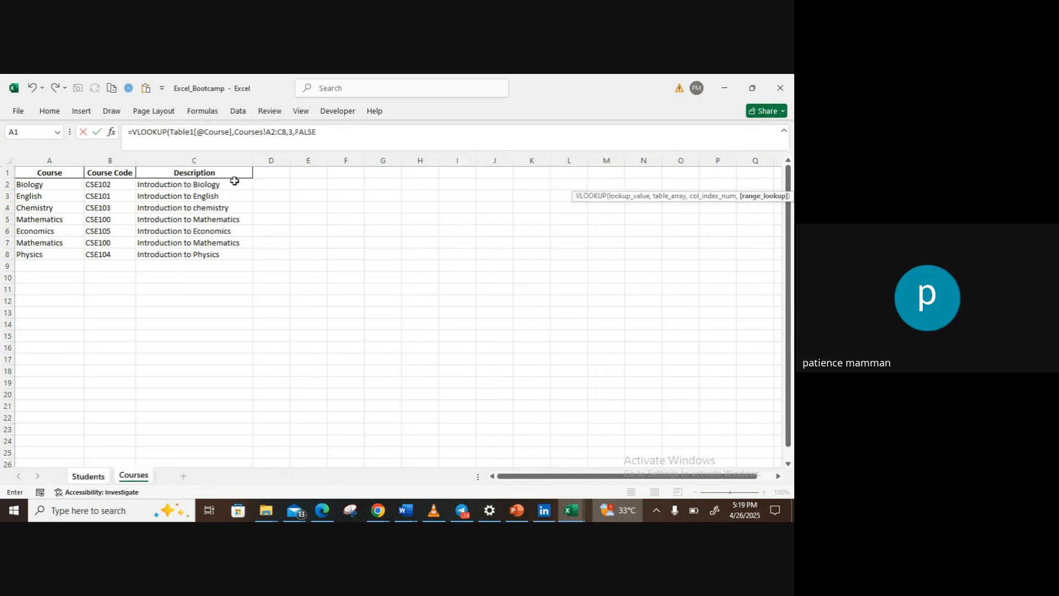
text())
key(Return)
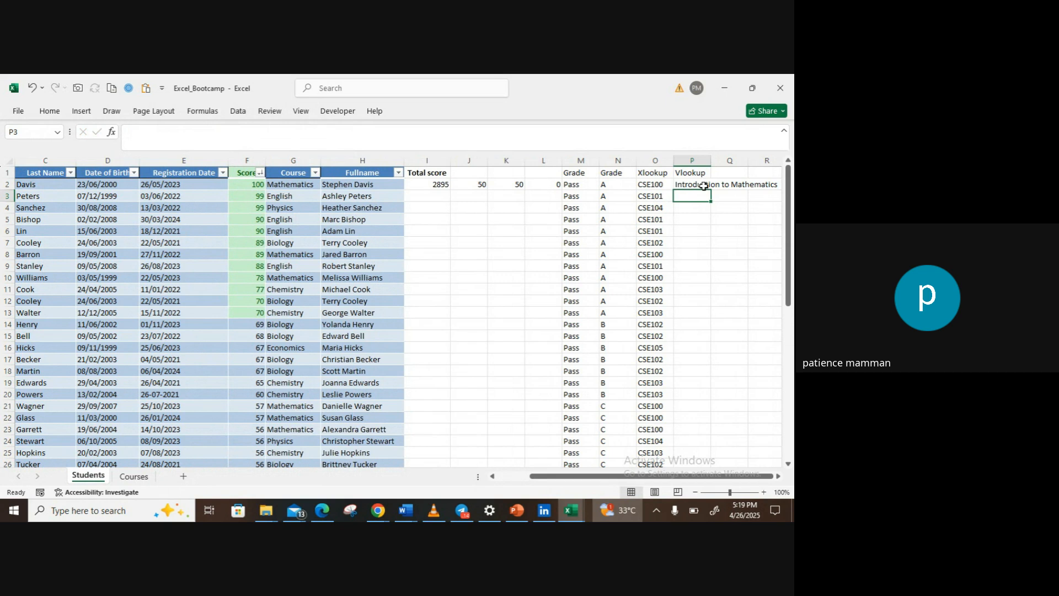
Step: Widen column P to fit the course descriptions and fill the P2 VLOOKUP formula down to the last student row
drag(711, 160, 781, 160)
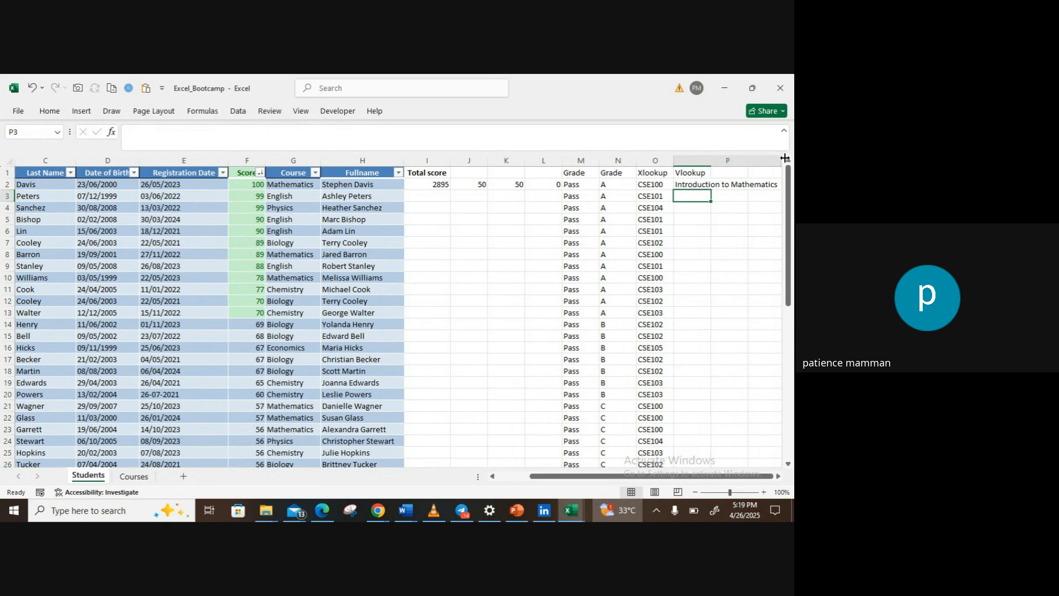
click(720, 185)
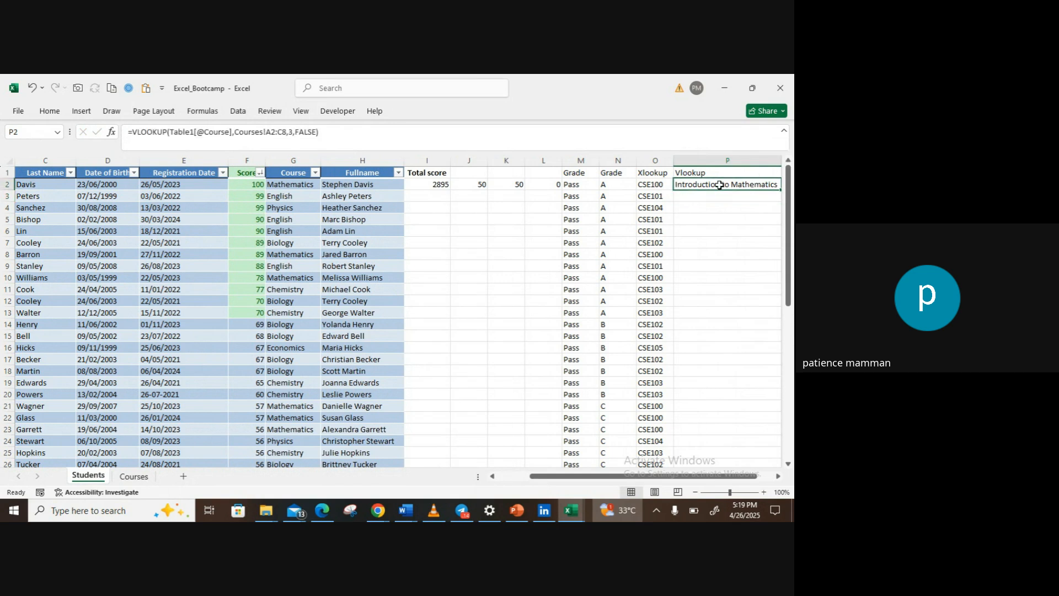
scroll(720, 185, right, 2)
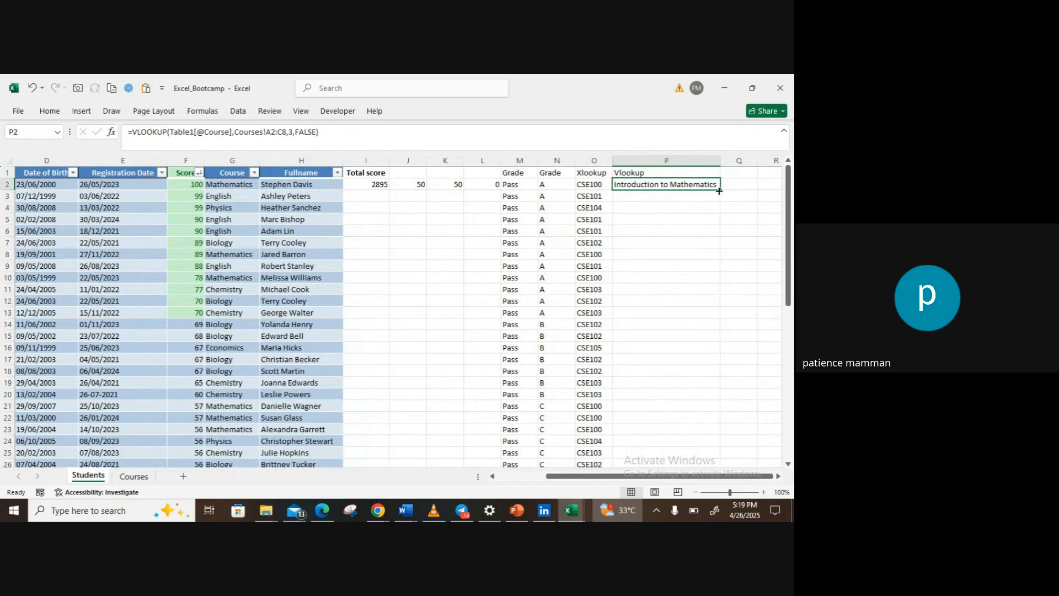
double_click(720, 189)
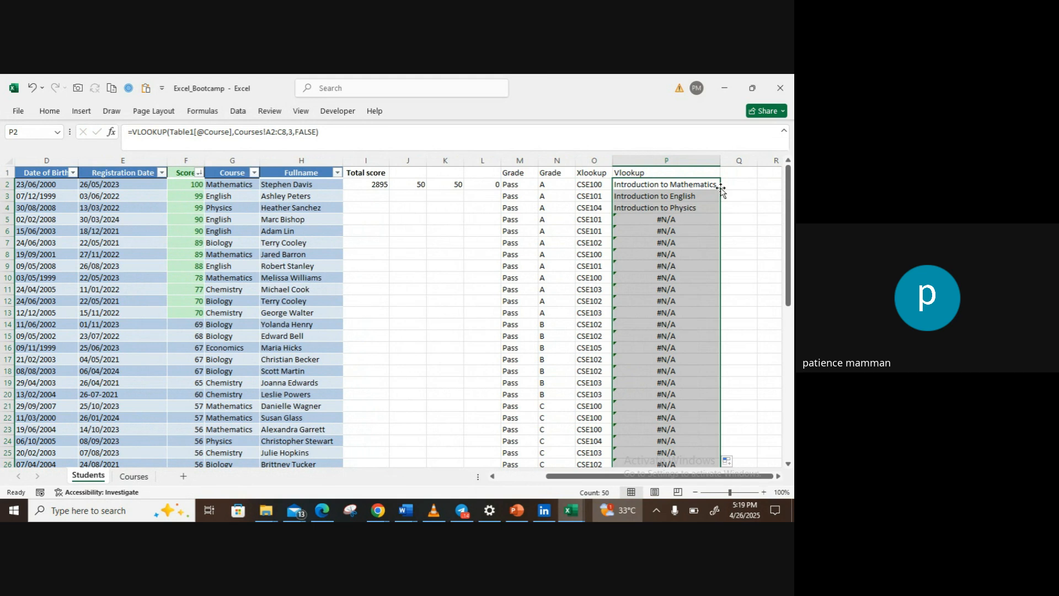
Step: Change the table array in P2 to the whole columns Courses!A:C and refill the formula down to the last student row
double_click(702, 185)
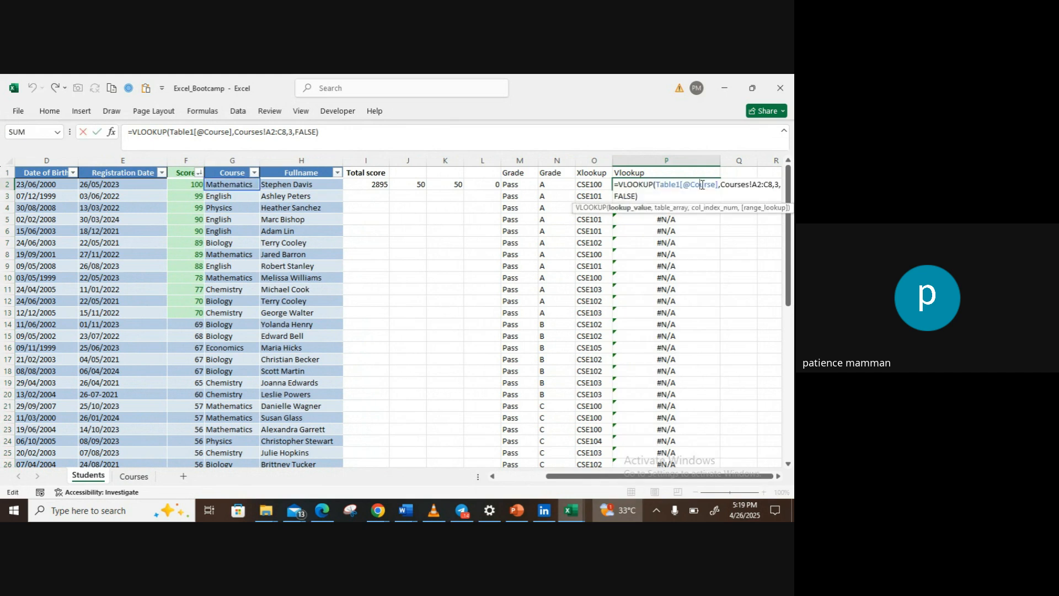
click(761, 183)
key(BackSpace)
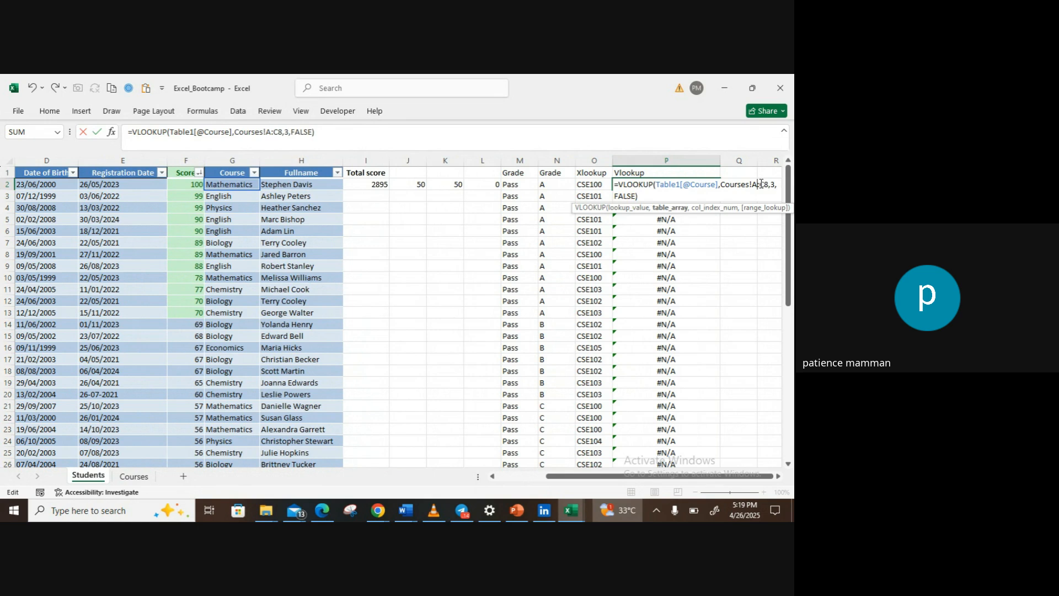
key(Delete)
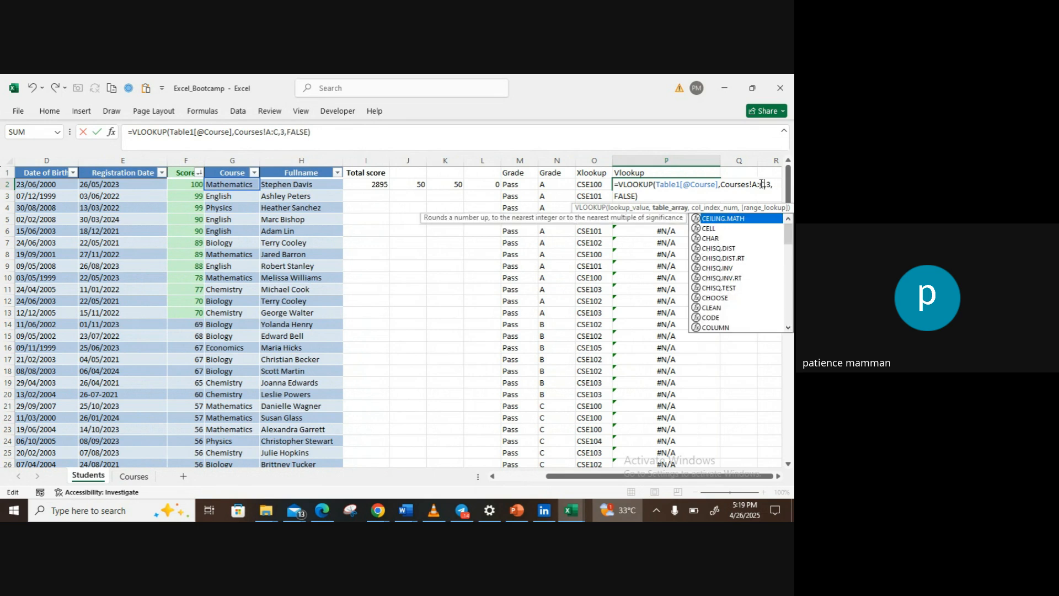
key(Escape)
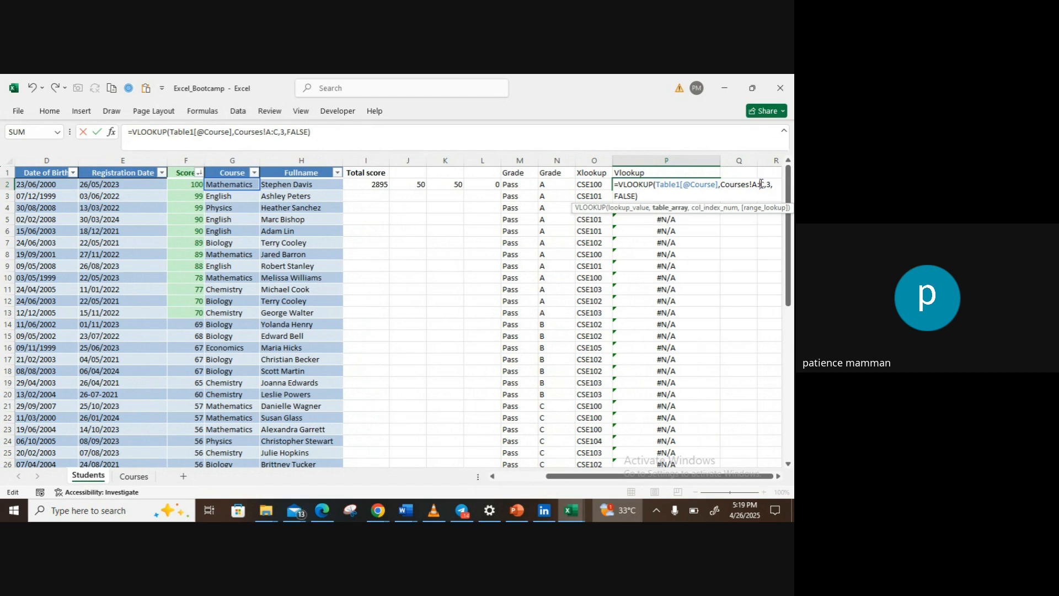
key(Return)
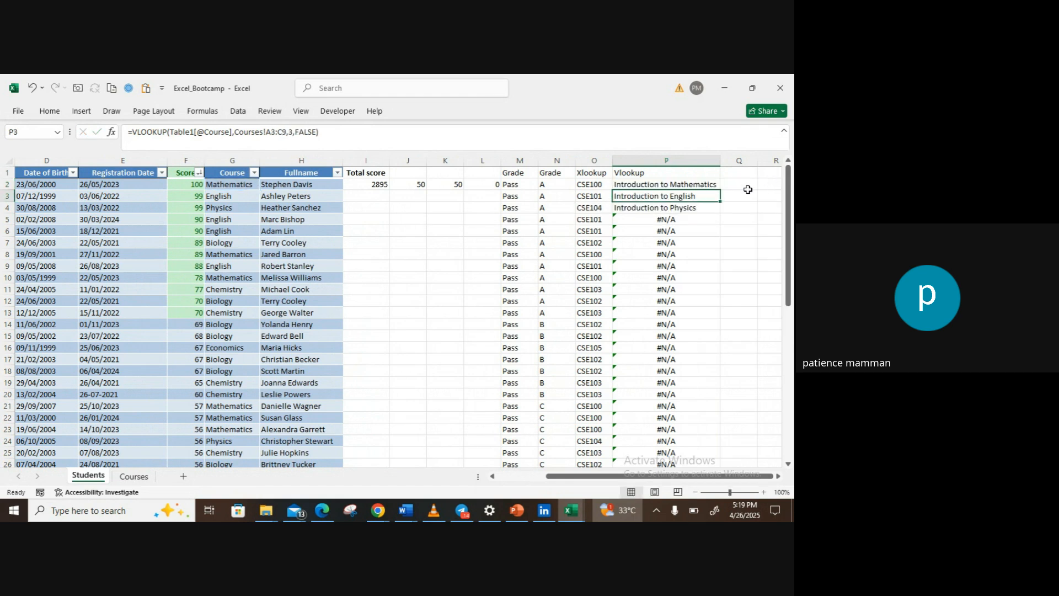
click(709, 182)
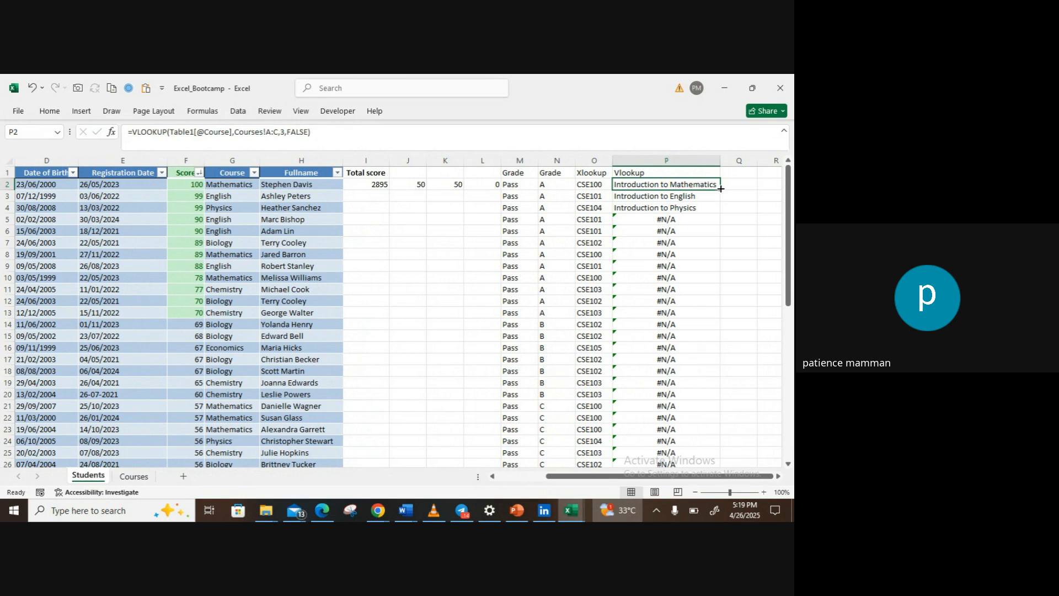
double_click(720, 189)
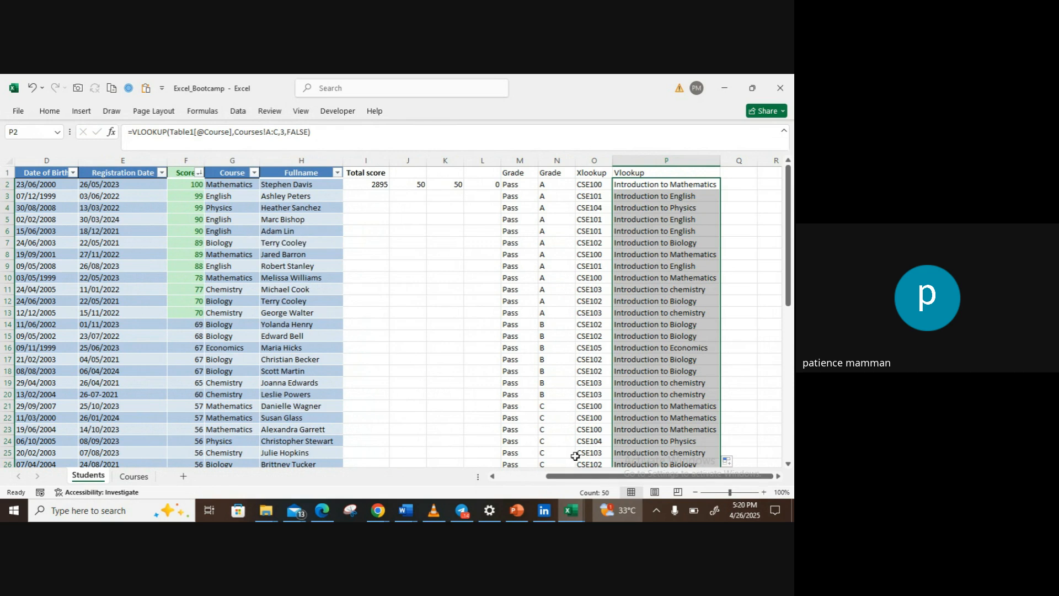
Step: Create a new blank workbook
drag(580, 478, 525, 482)
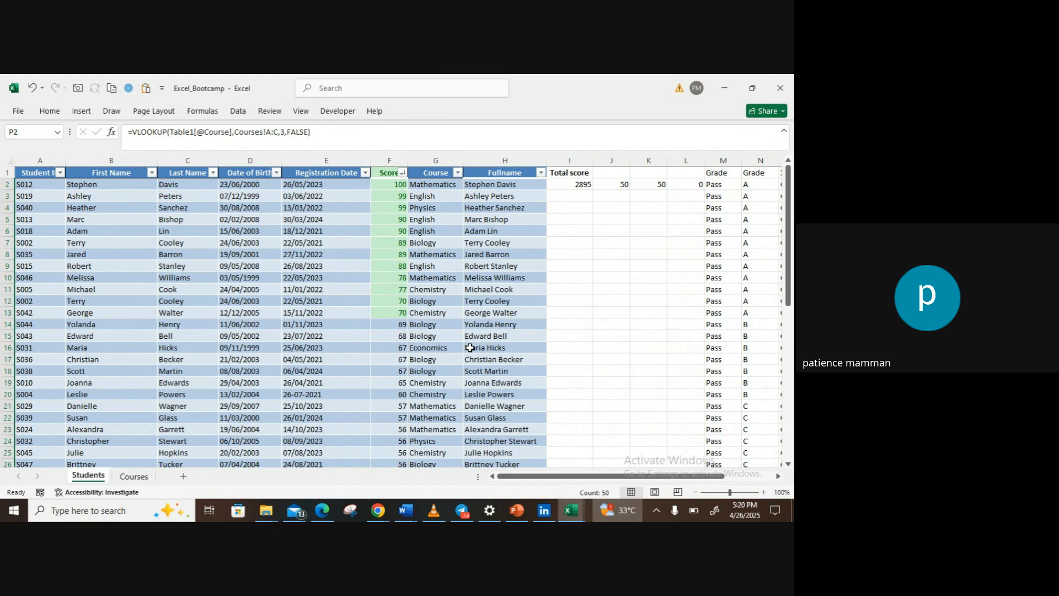
click(18, 112)
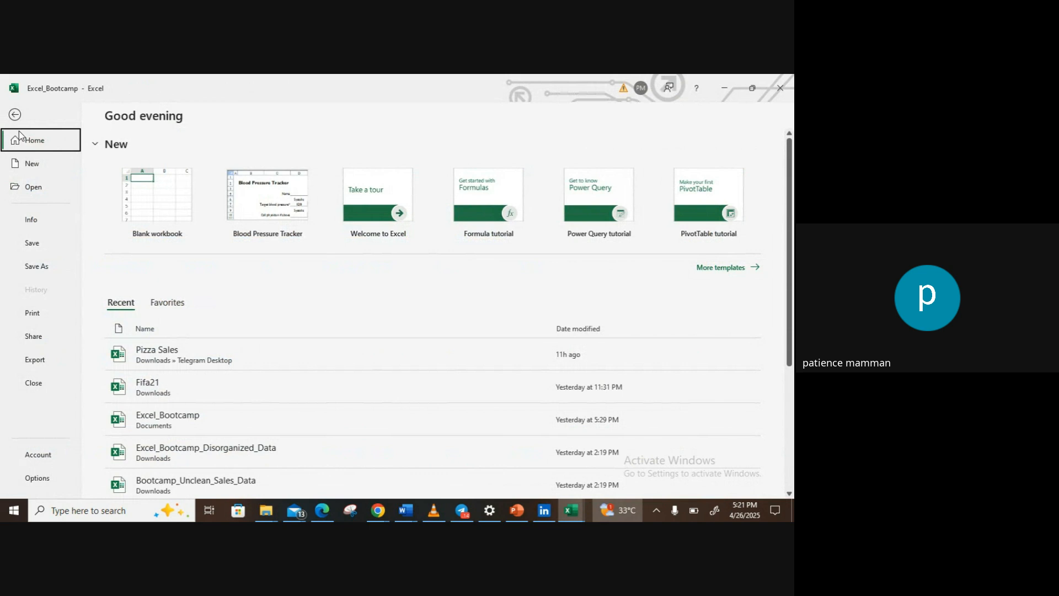
click(140, 198)
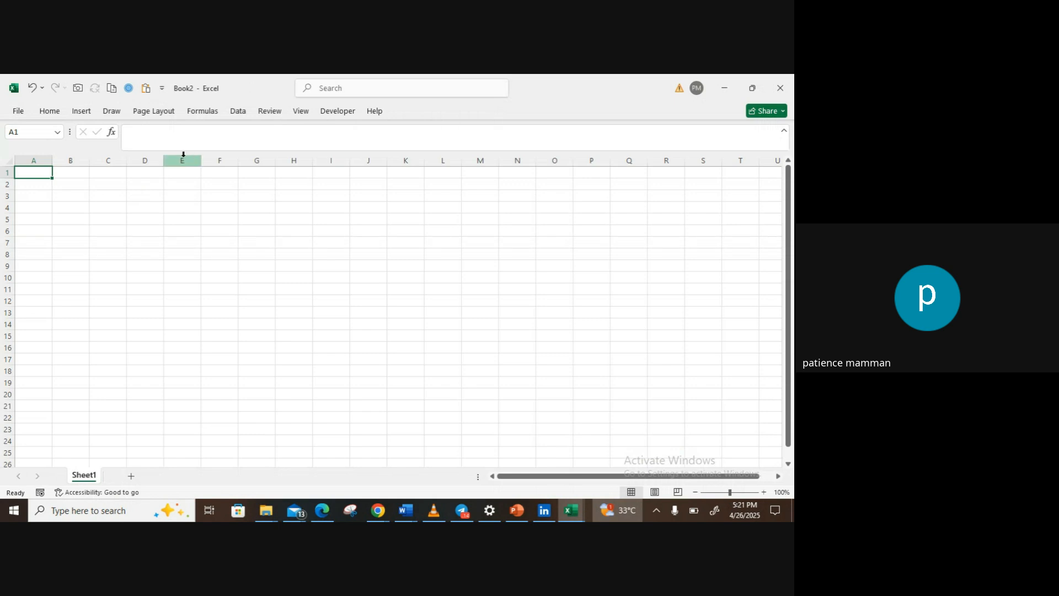
Step: Import the Fifa21 Excel workbook from the Downloads folder as a data source
click(237, 113)
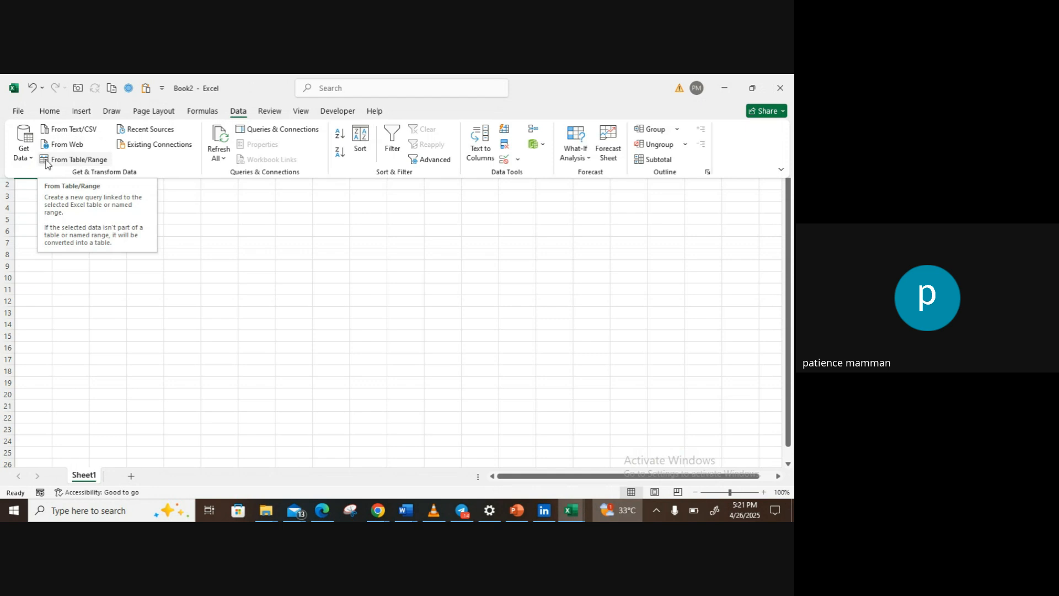
click(32, 157)
mouse_move(59, 177)
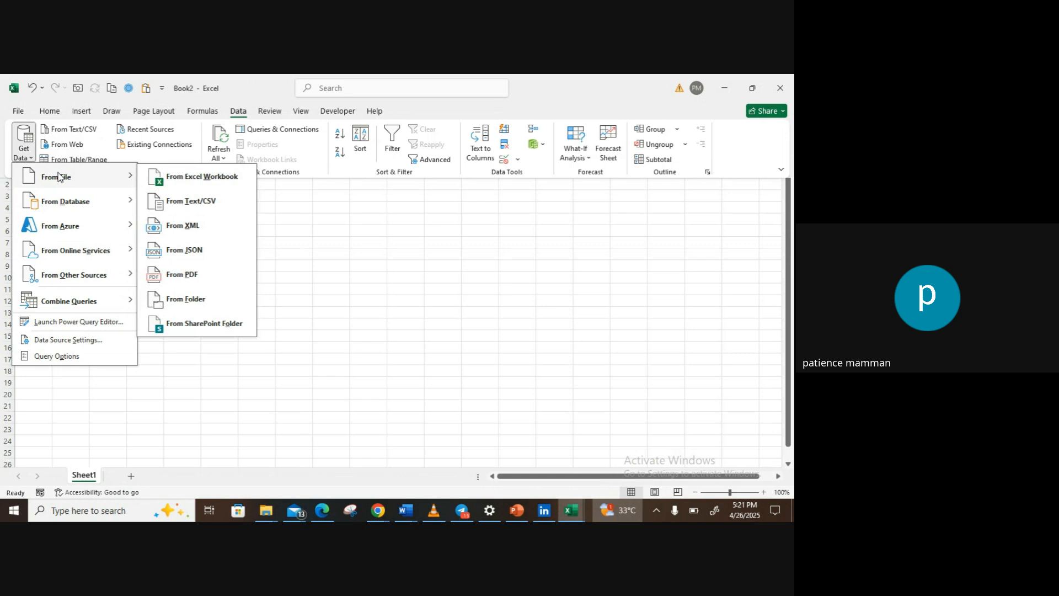
click(178, 180)
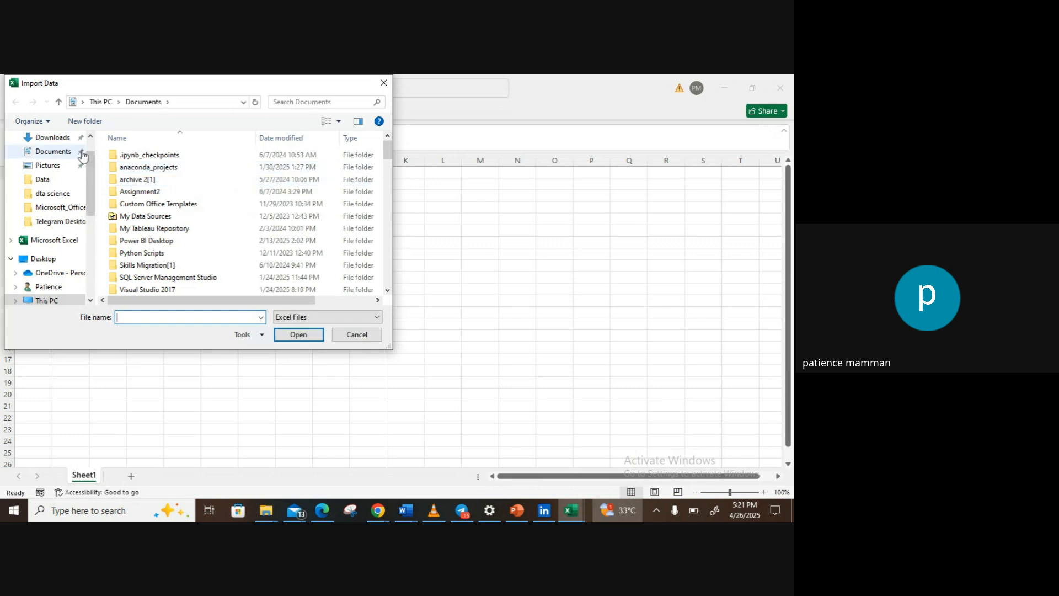
click(65, 142)
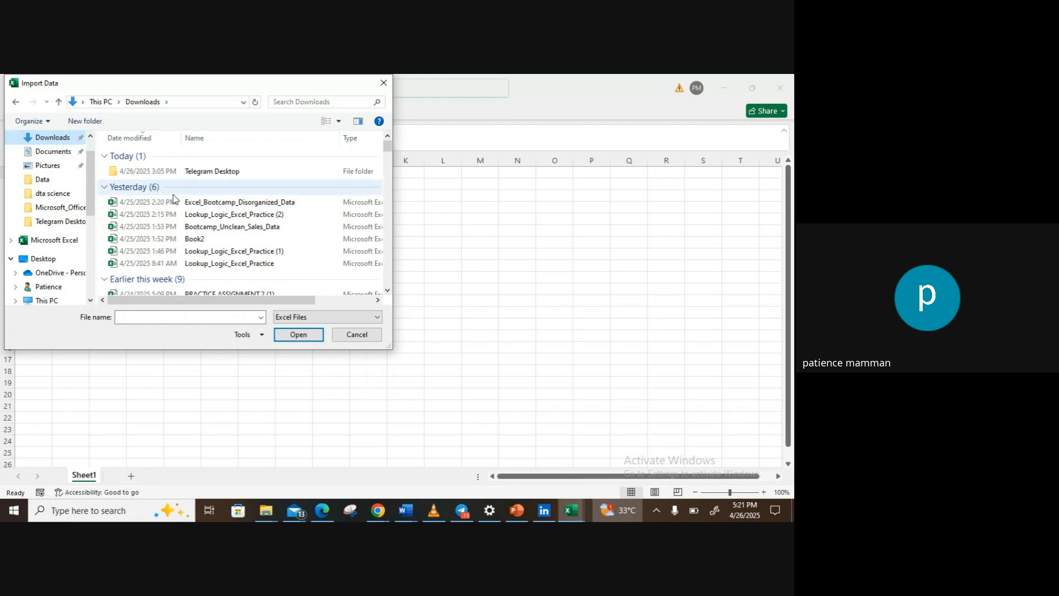
drag(389, 152, 389, 161)
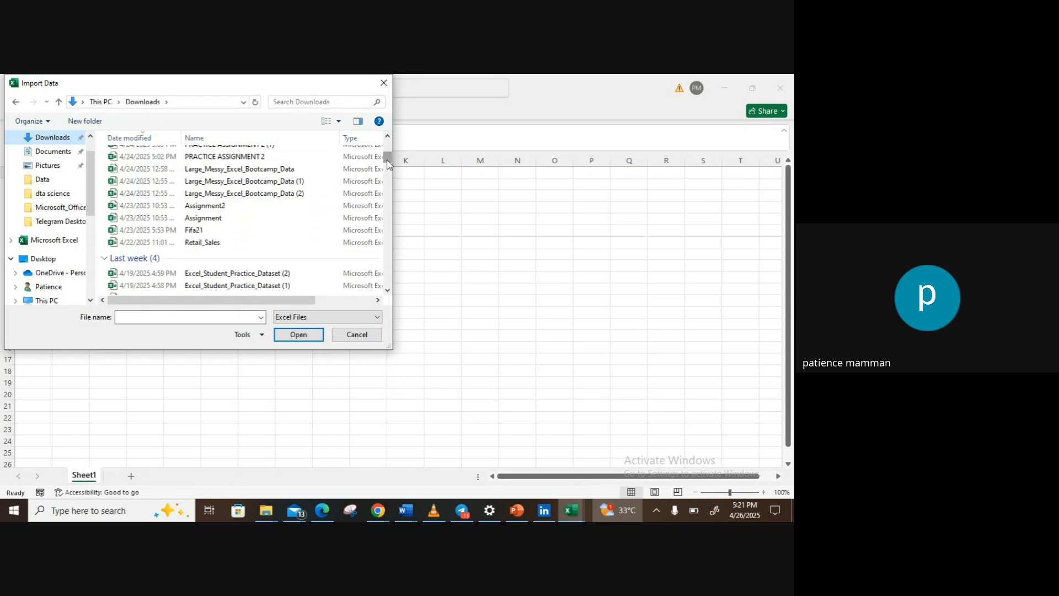
click(193, 232)
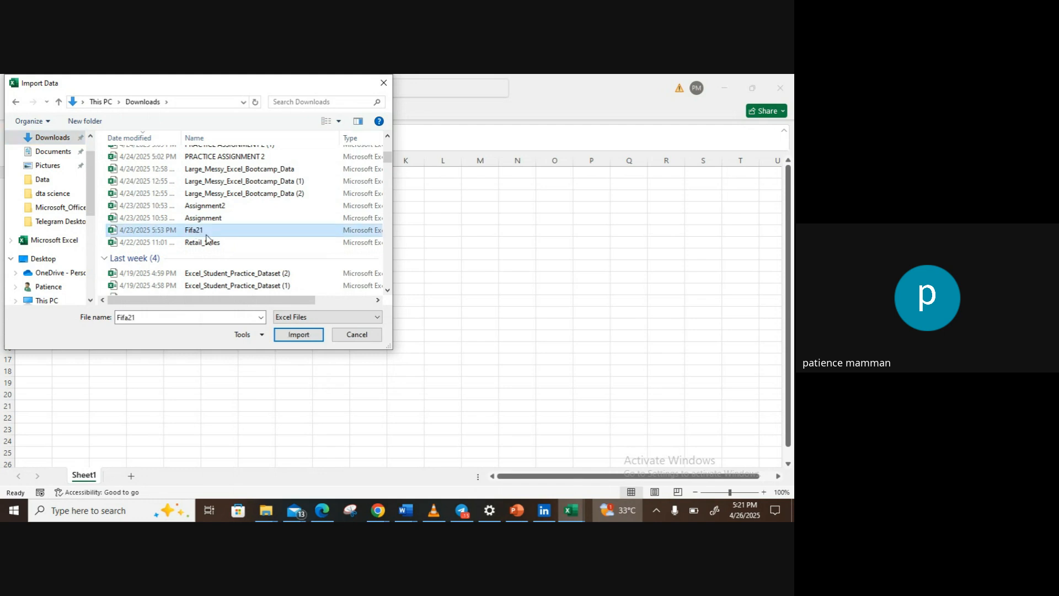
click(297, 335)
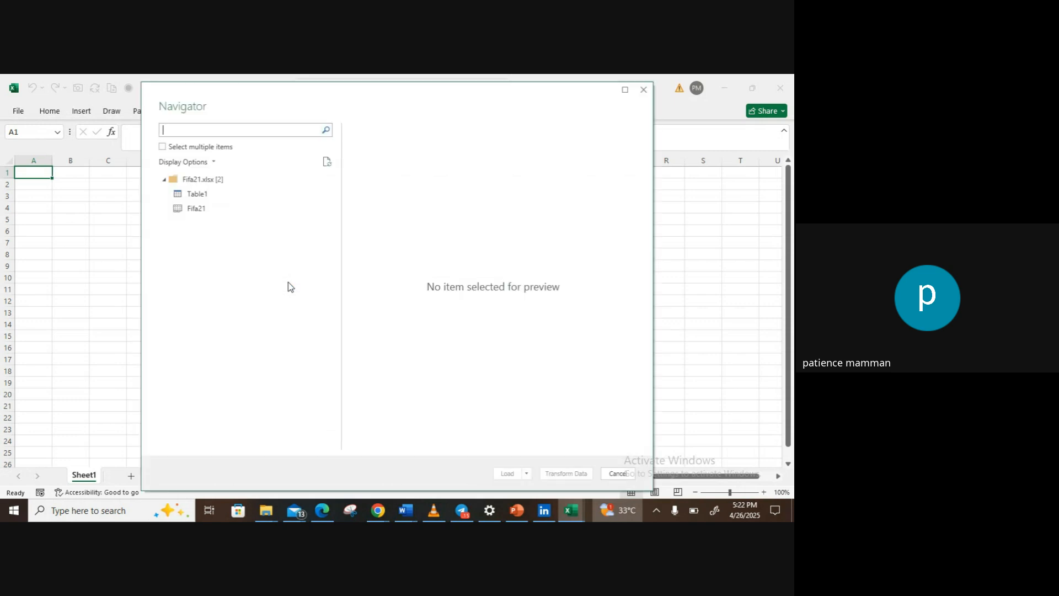
Step: Select the Fifa21 sheet, open it for transformation in Power Query, and dismiss the old-preview notice
click(219, 210)
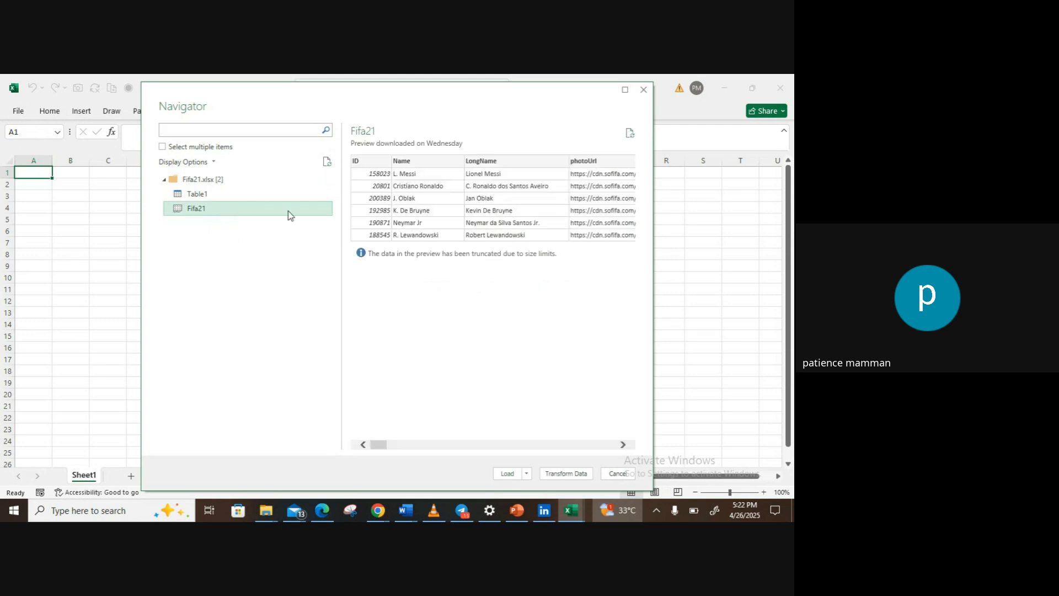
click(557, 474)
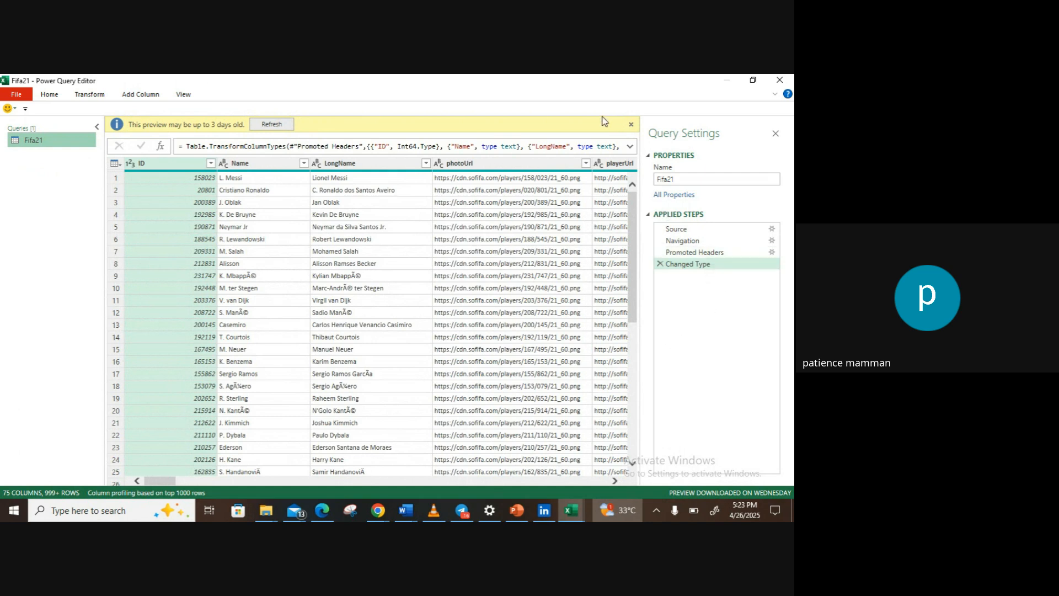
click(631, 124)
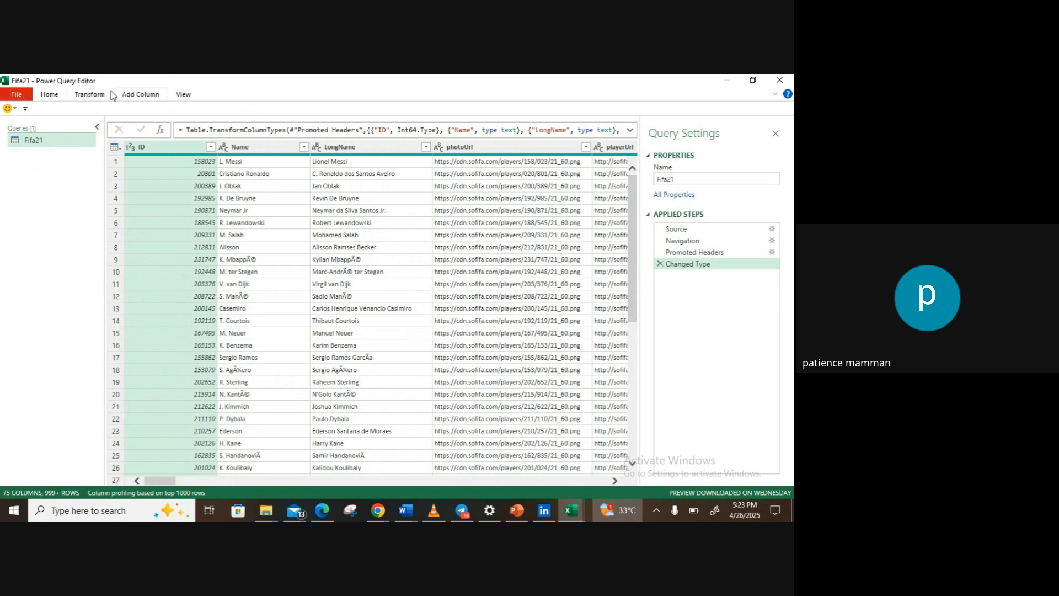
Step: Count the rows of the Fifa21 query, and delete the Counted Rows step from the applied steps
click(49, 94)
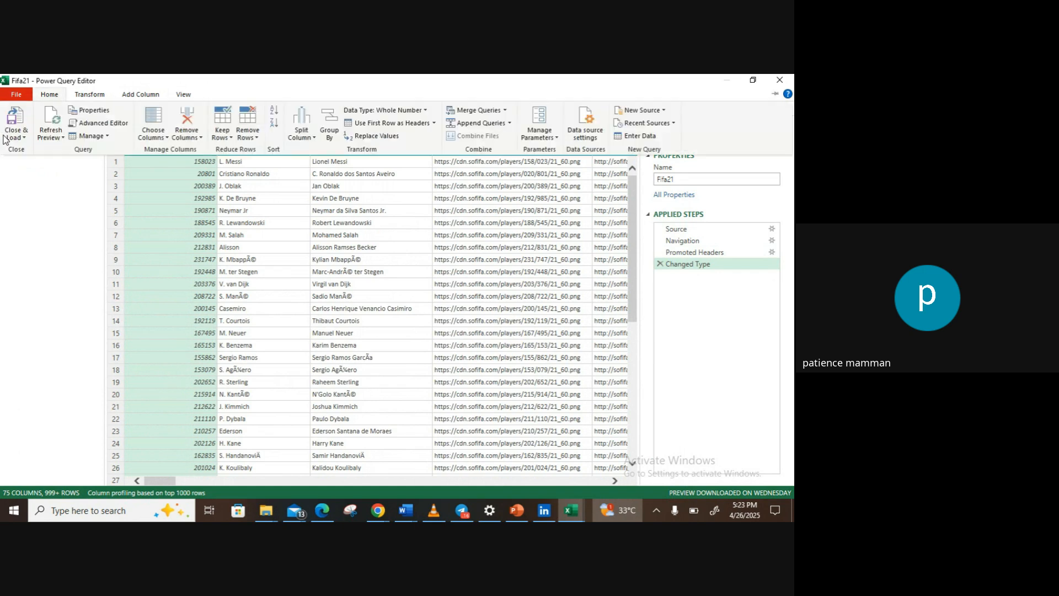
click(24, 138)
click(100, 96)
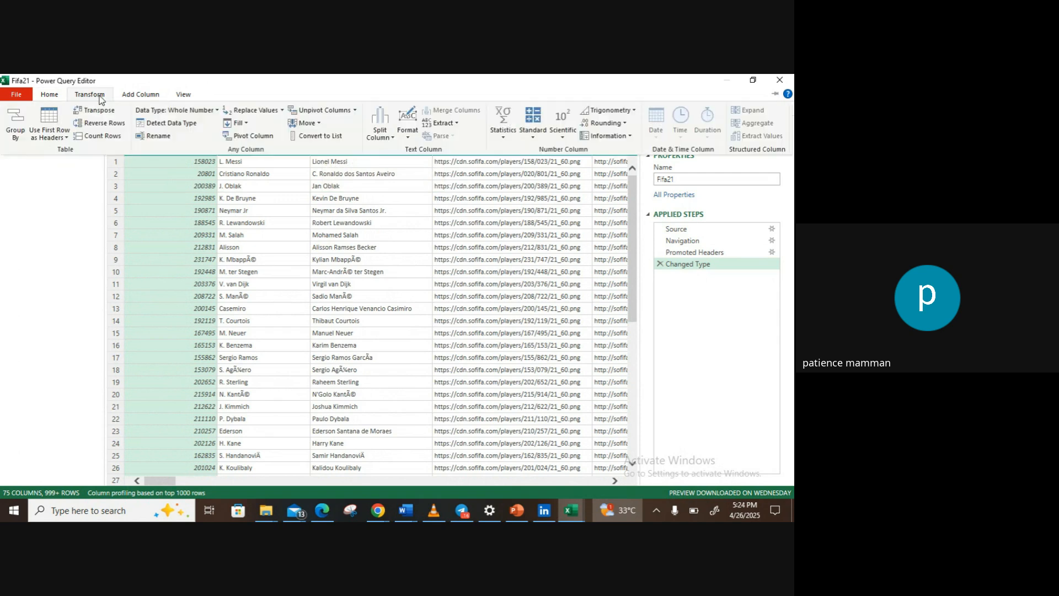
click(99, 136)
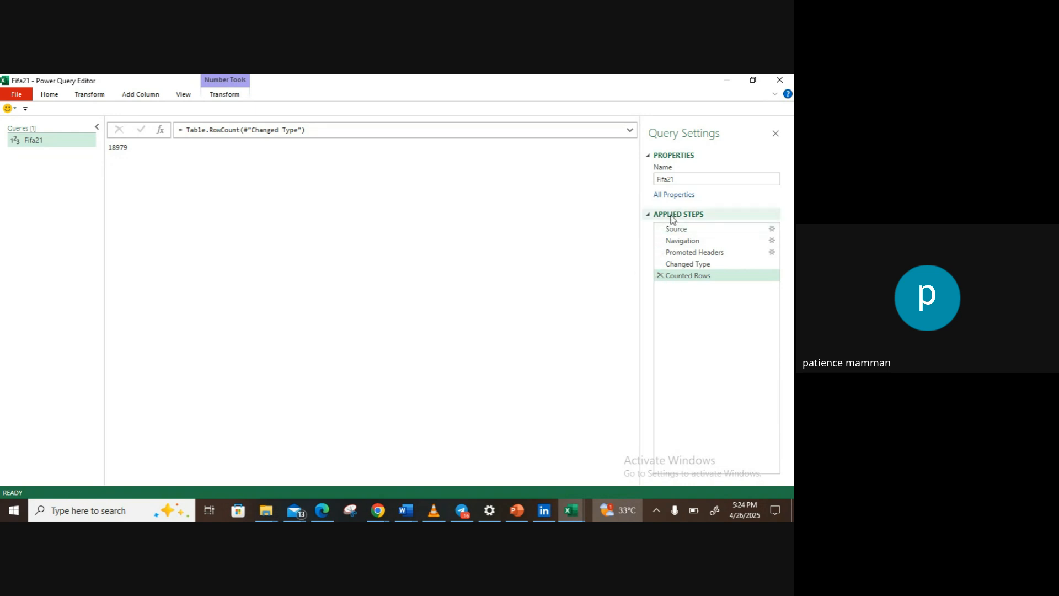
click(660, 276)
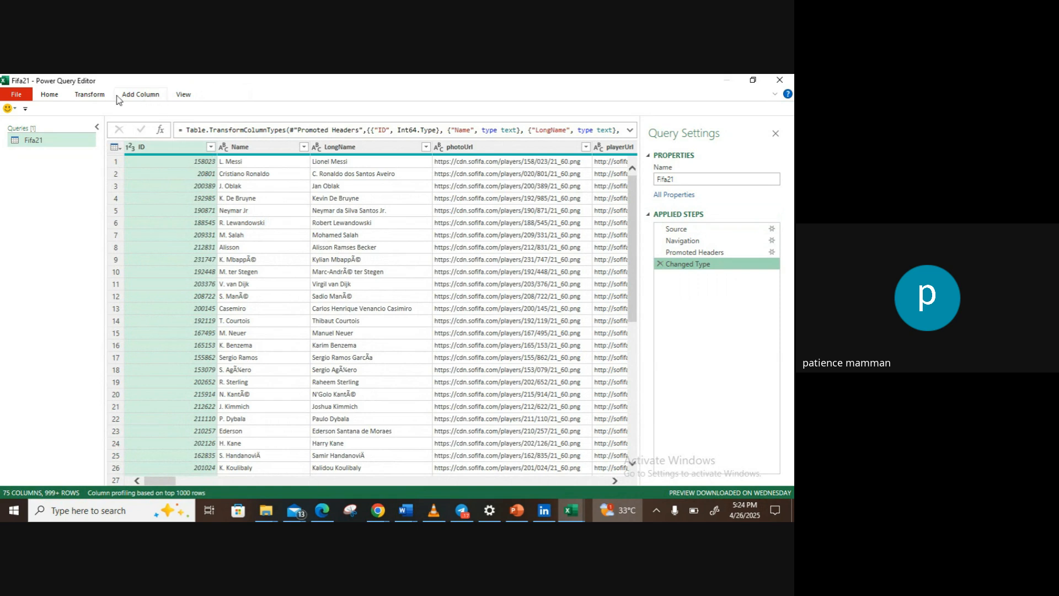
click(101, 95)
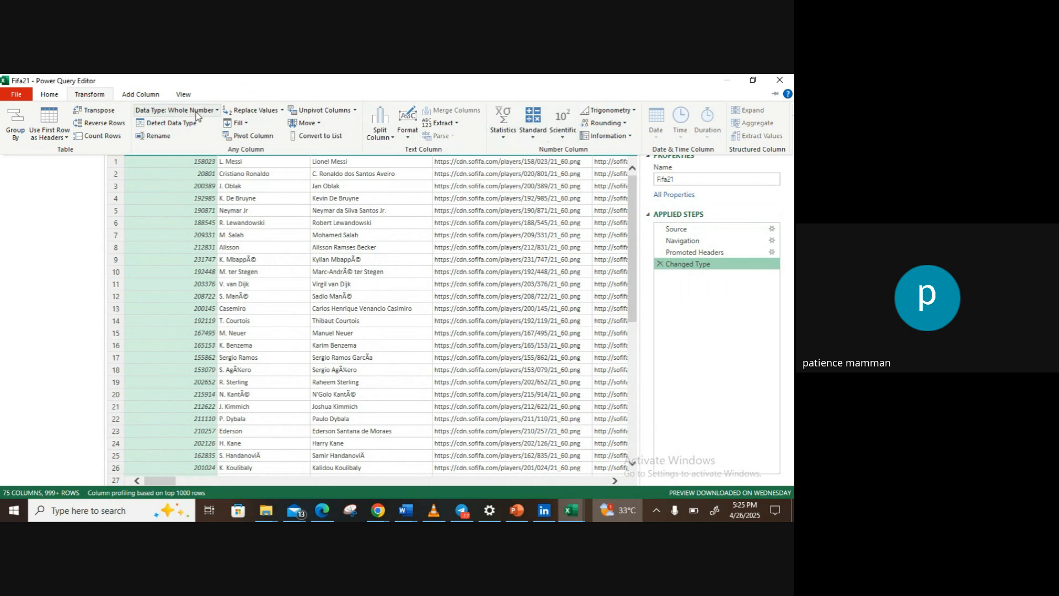
click(141, 94)
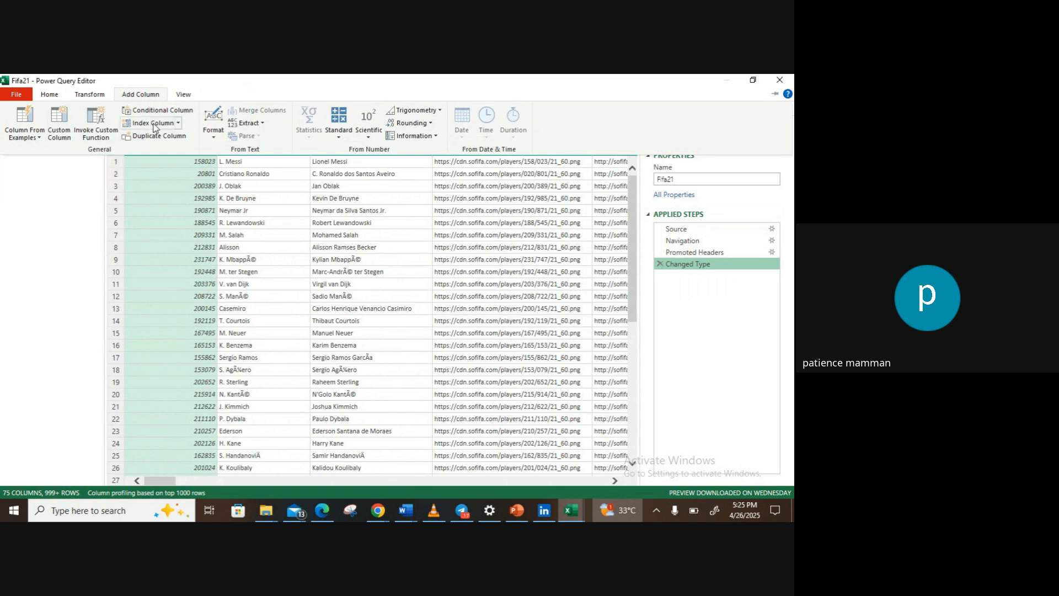
click(61, 96)
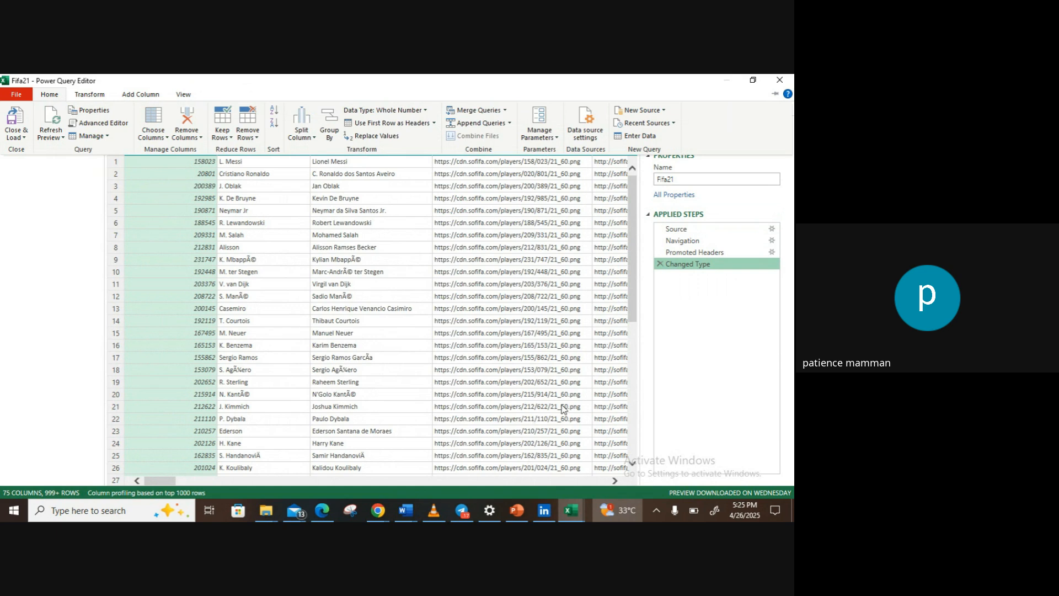
click(632, 302)
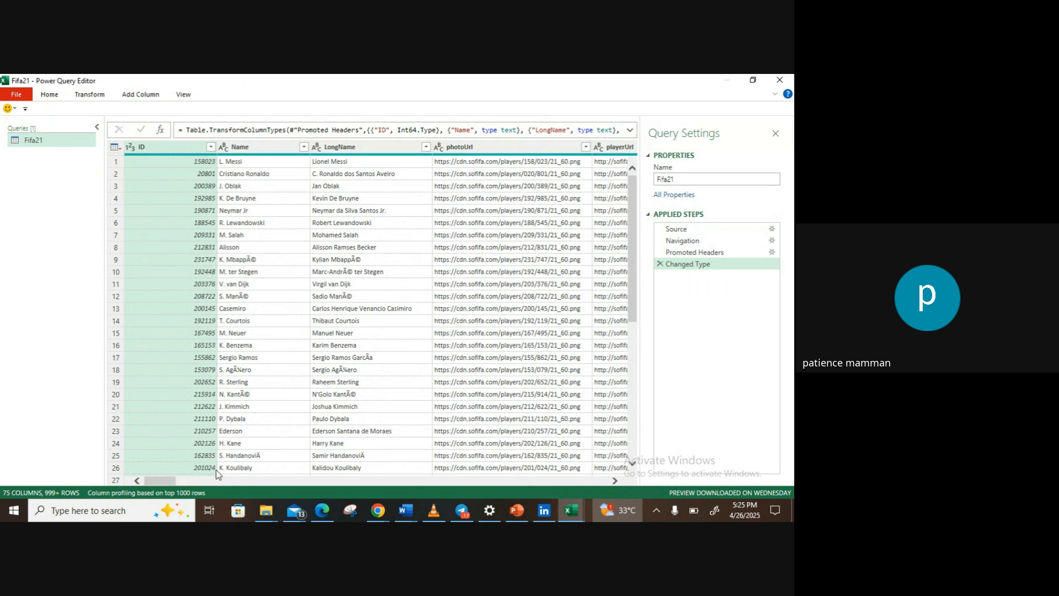
Step: Examine the data type options available for the Contract column without changing its type
drag(170, 484, 230, 482)
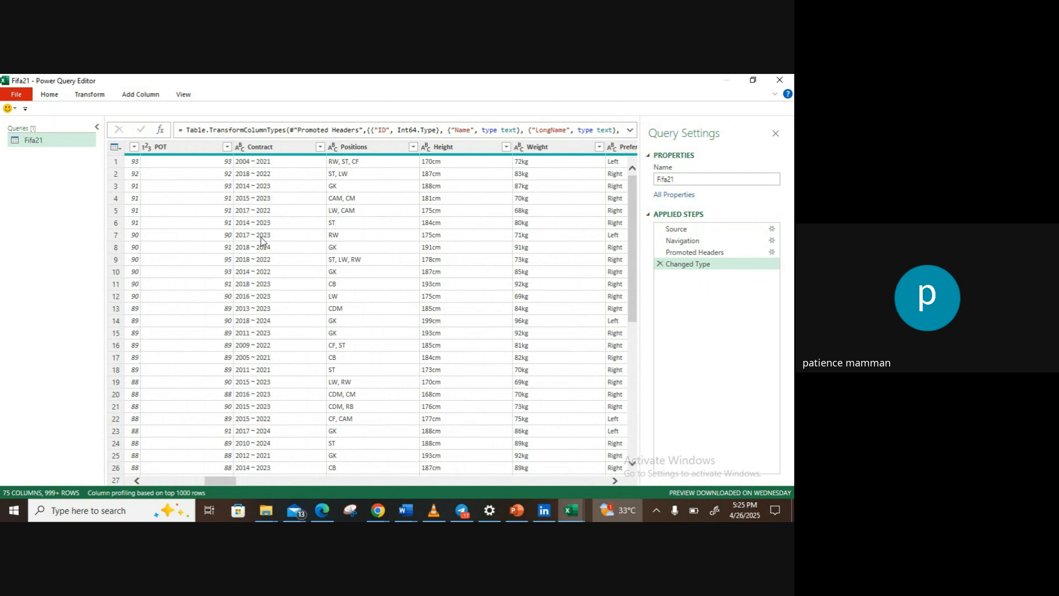
click(240, 149)
click(241, 149)
click(242, 149)
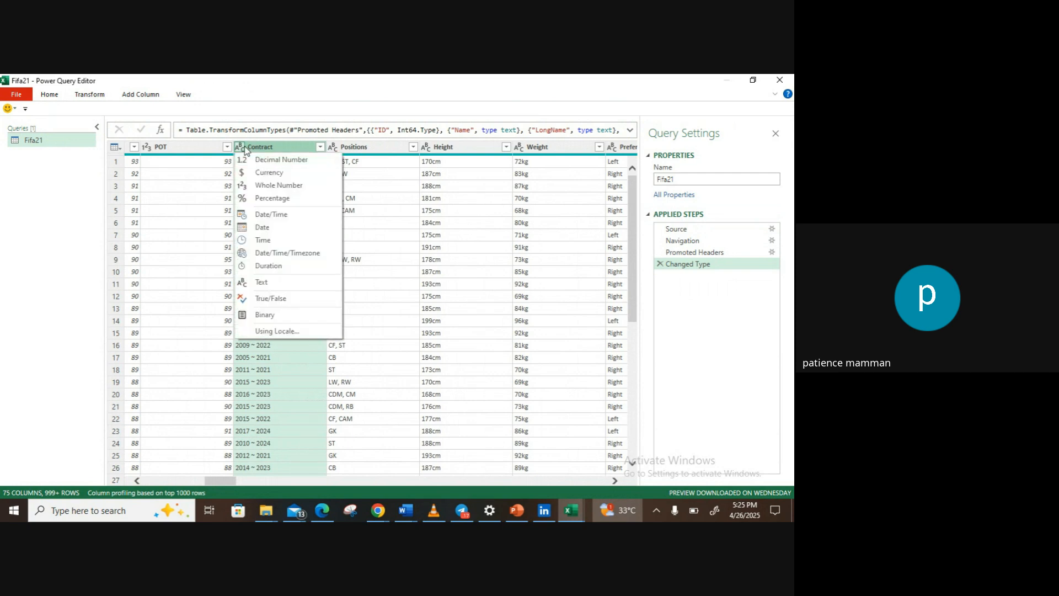
click(241, 149)
click(242, 149)
click(242, 149)
click(242, 149)
click(242, 149)
click(242, 149)
click(252, 151)
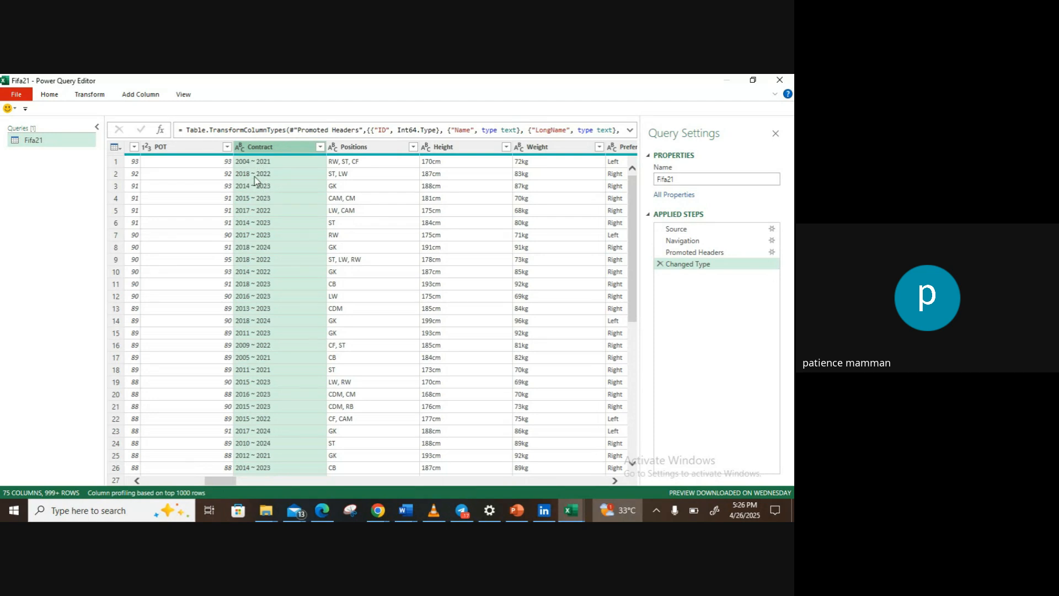
click(240, 148)
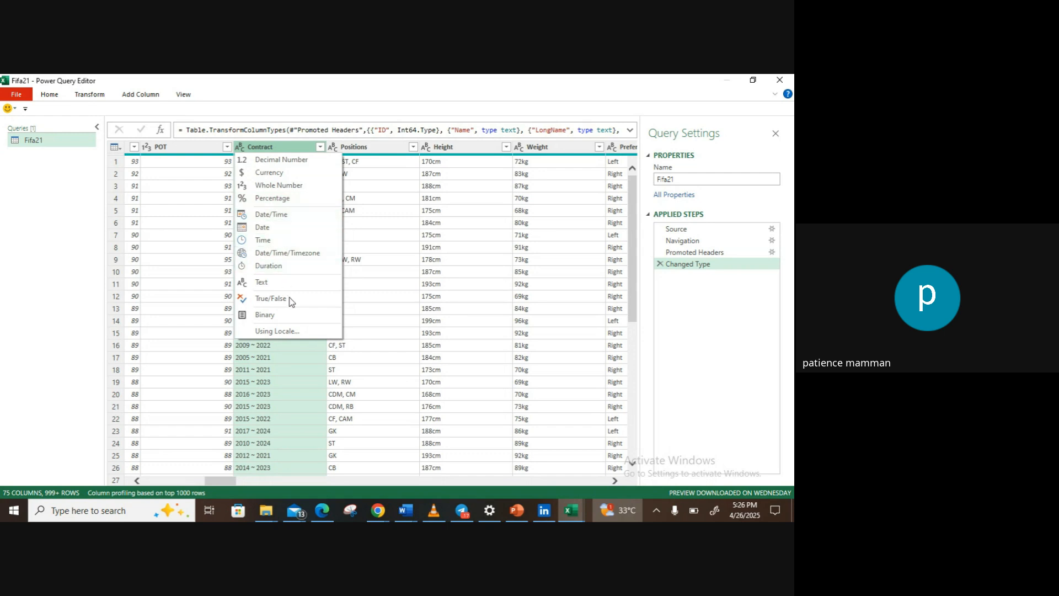
click(304, 152)
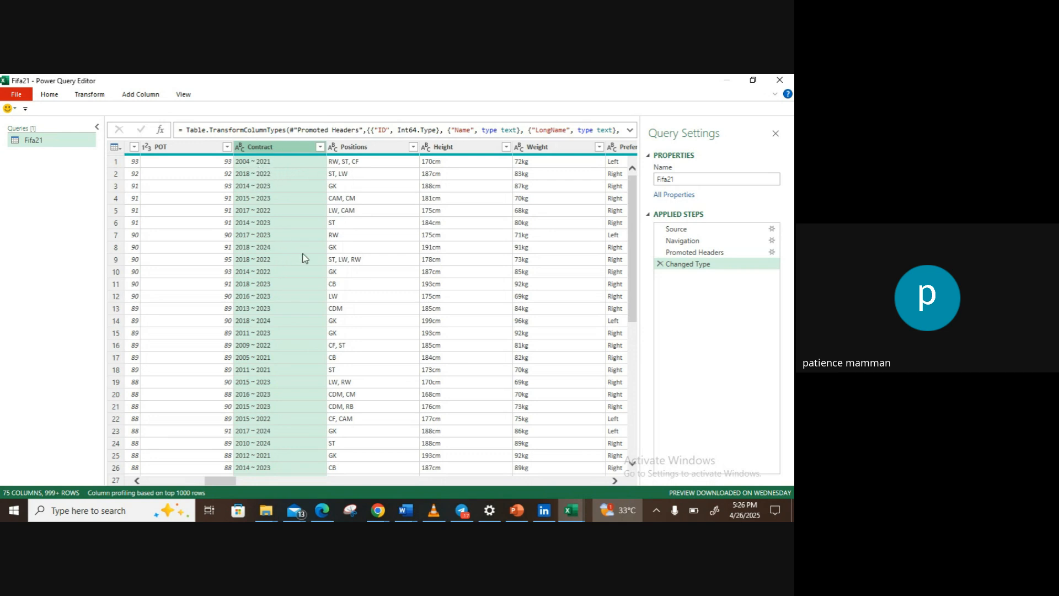
Step: Examine the formats of the other columns, including Height, Weight, Joined, Value, Wage and Release Clause
drag(237, 483, 247, 481)
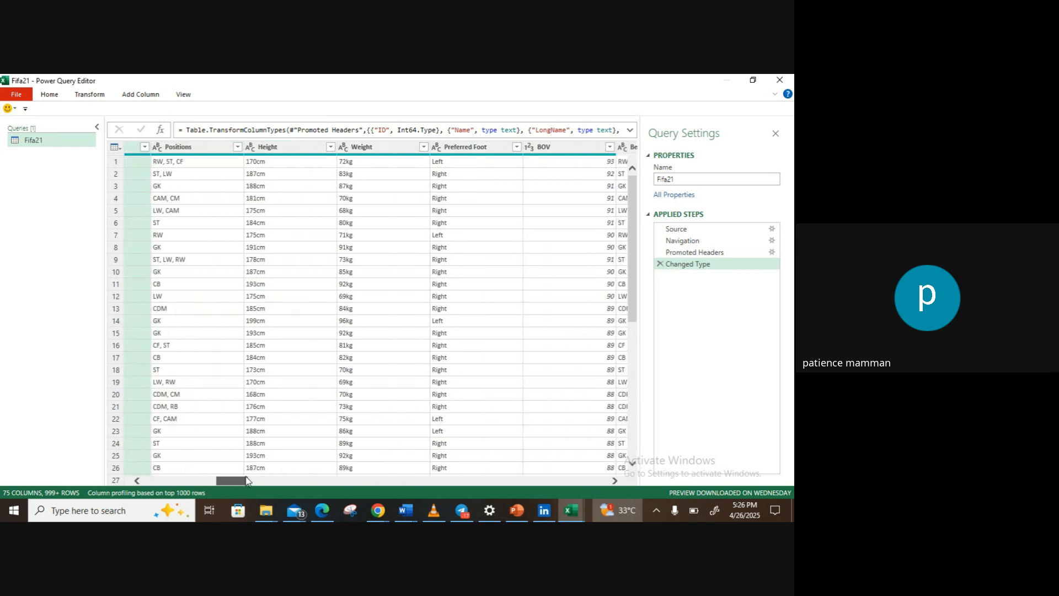
drag(247, 481, 255, 326)
click(255, 325)
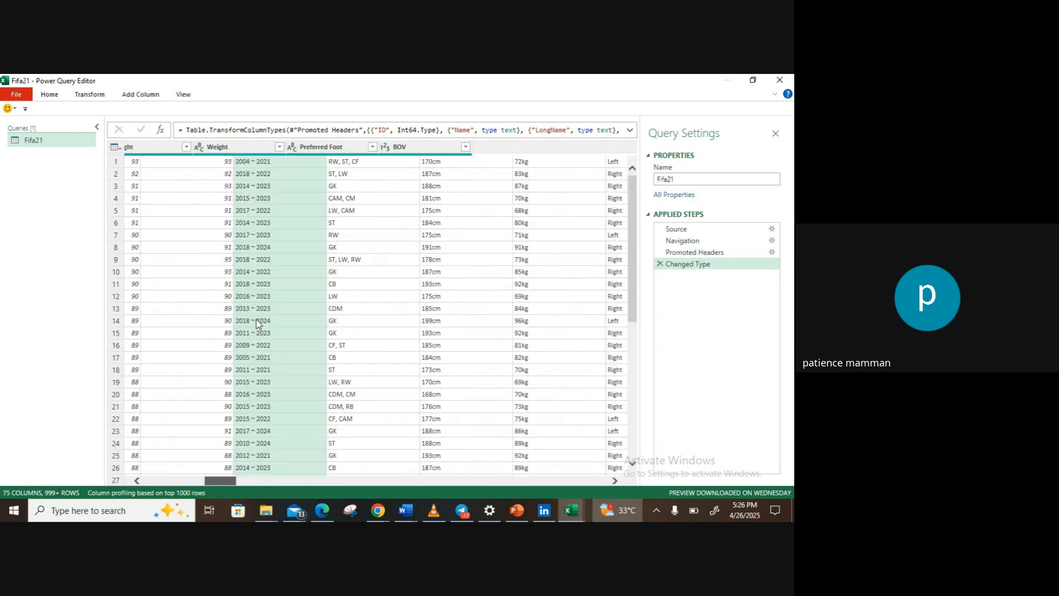
scroll(254, 325, right, 10)
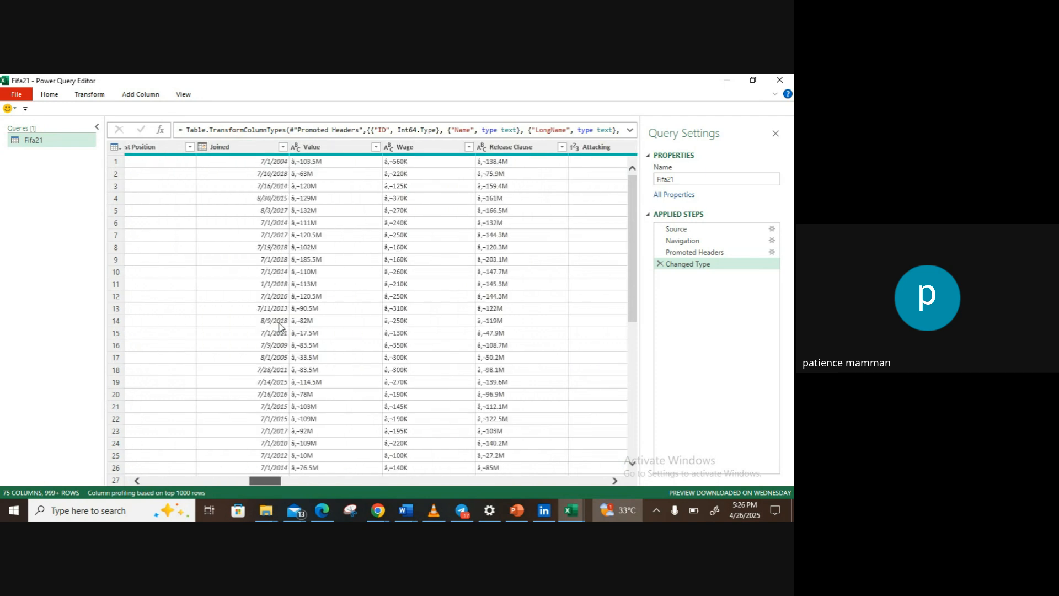
scroll(279, 325, left, 10)
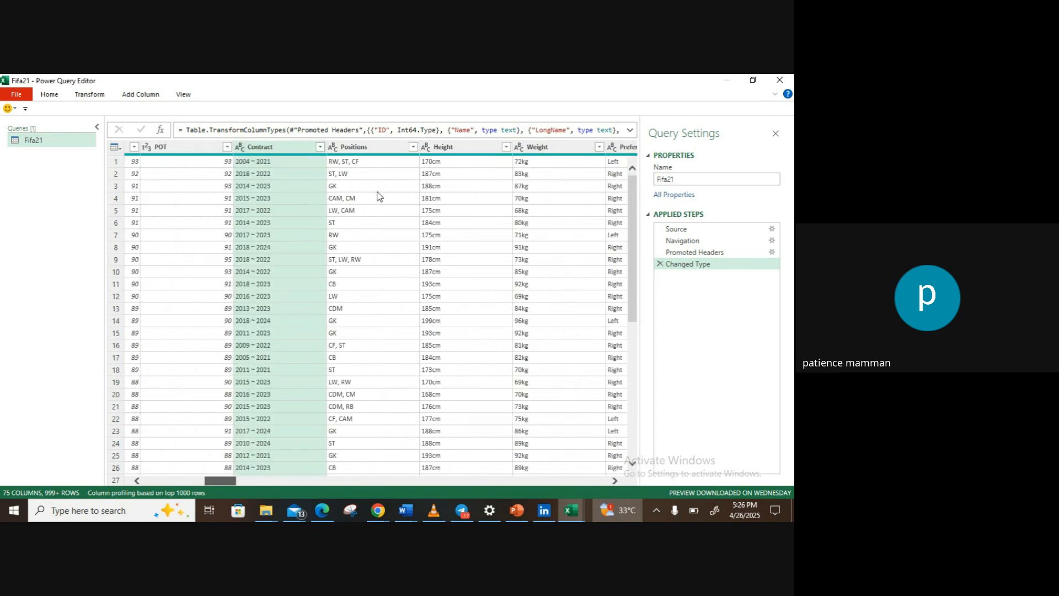
click(559, 285)
click(465, 272)
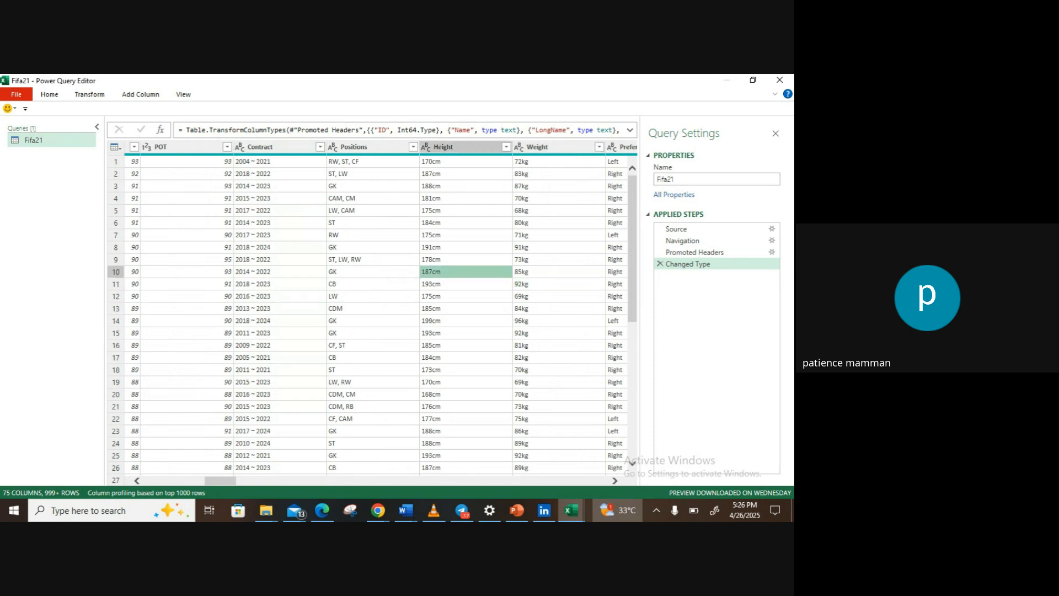
drag(223, 479, 262, 478)
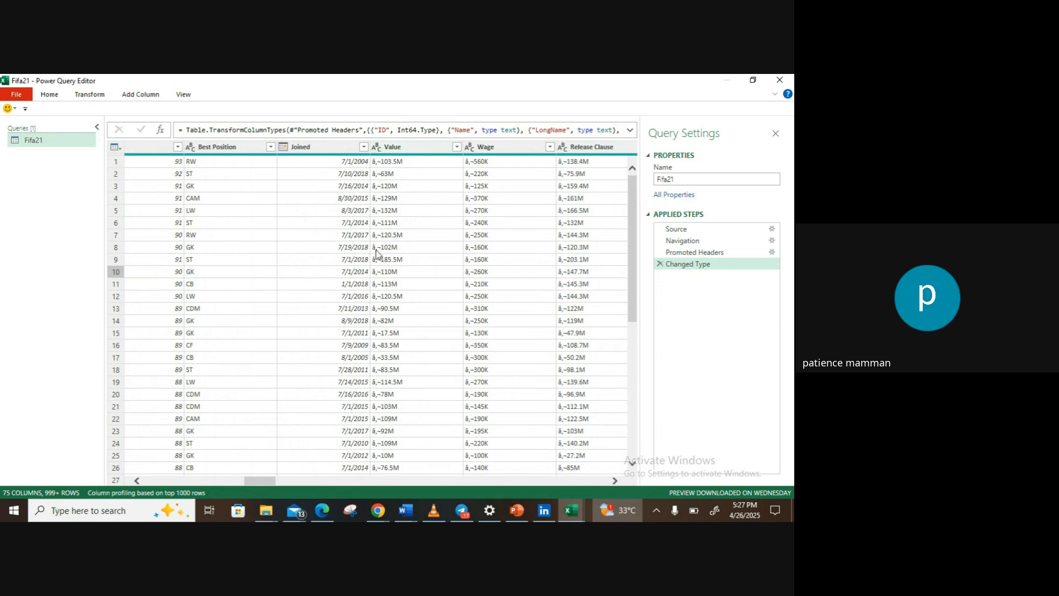
drag(270, 485, 148, 485)
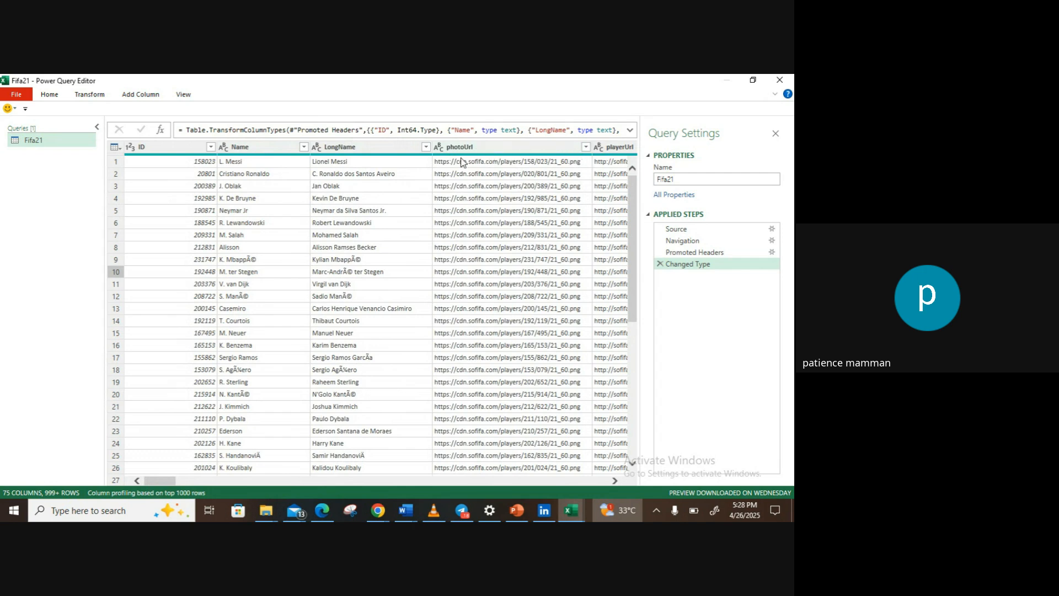
Step: Remove the LongName column from the Fifa21 query, and delete the Removed Columns step to restore it
click(393, 148)
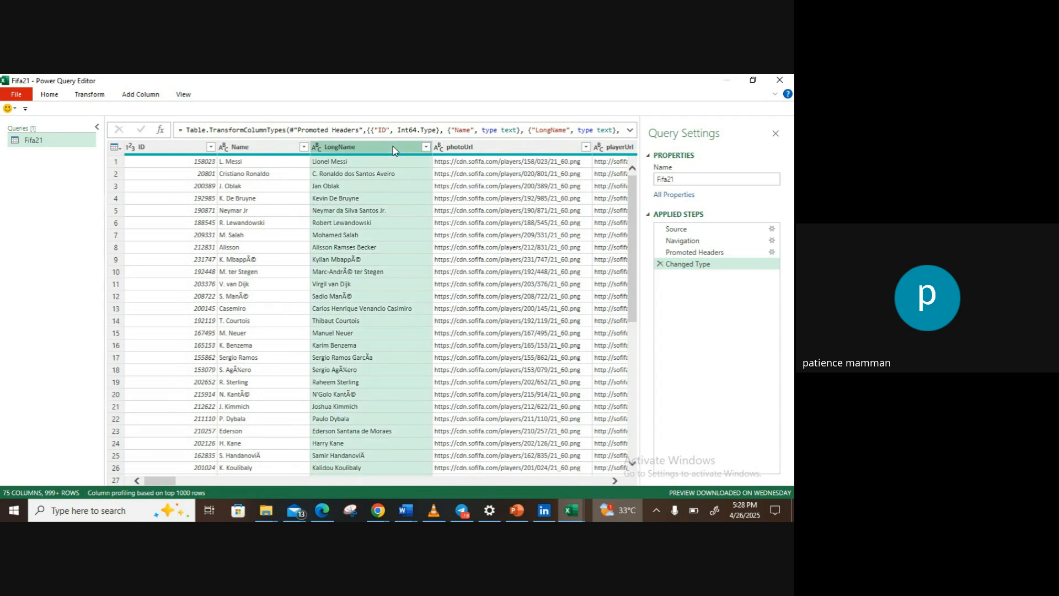
click(55, 98)
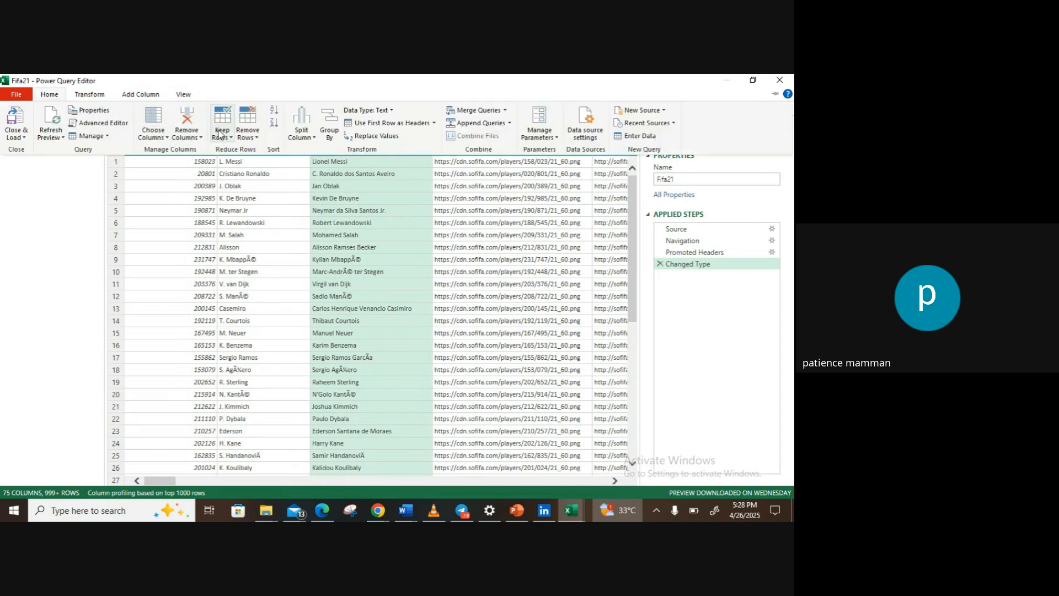
click(189, 137)
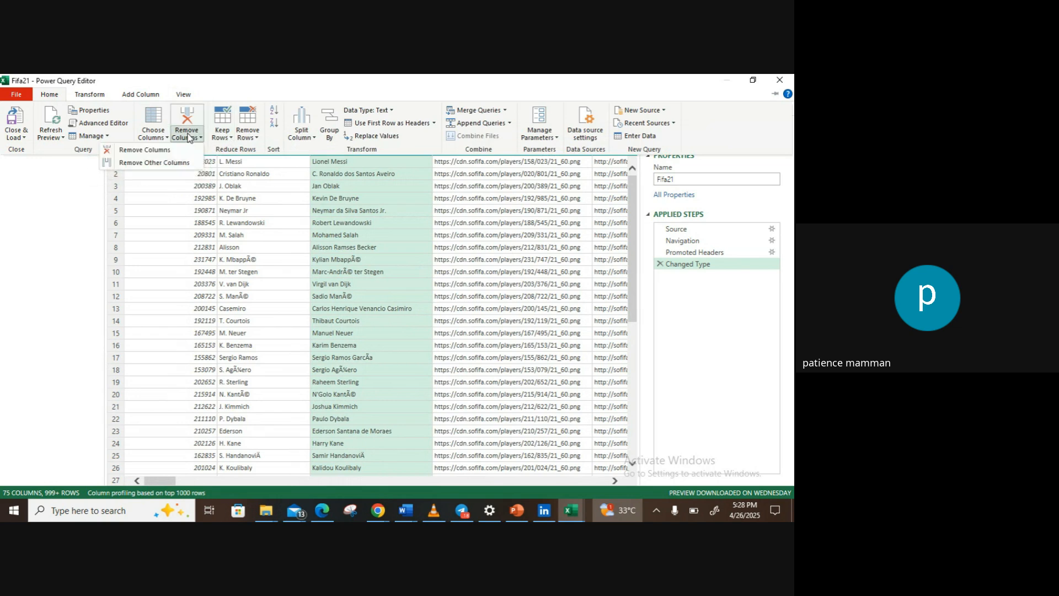
click(159, 154)
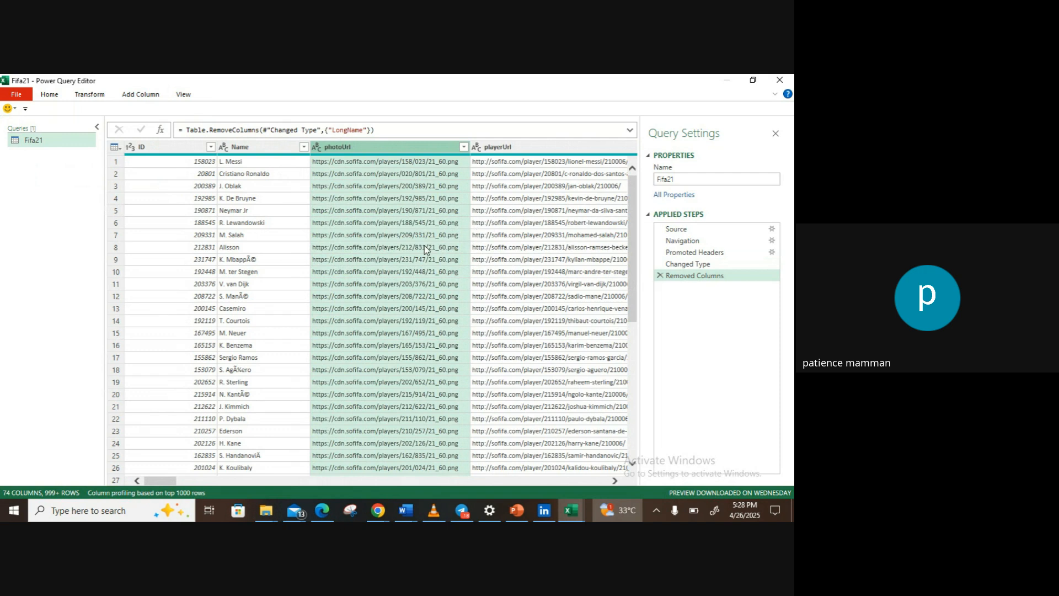
click(661, 276)
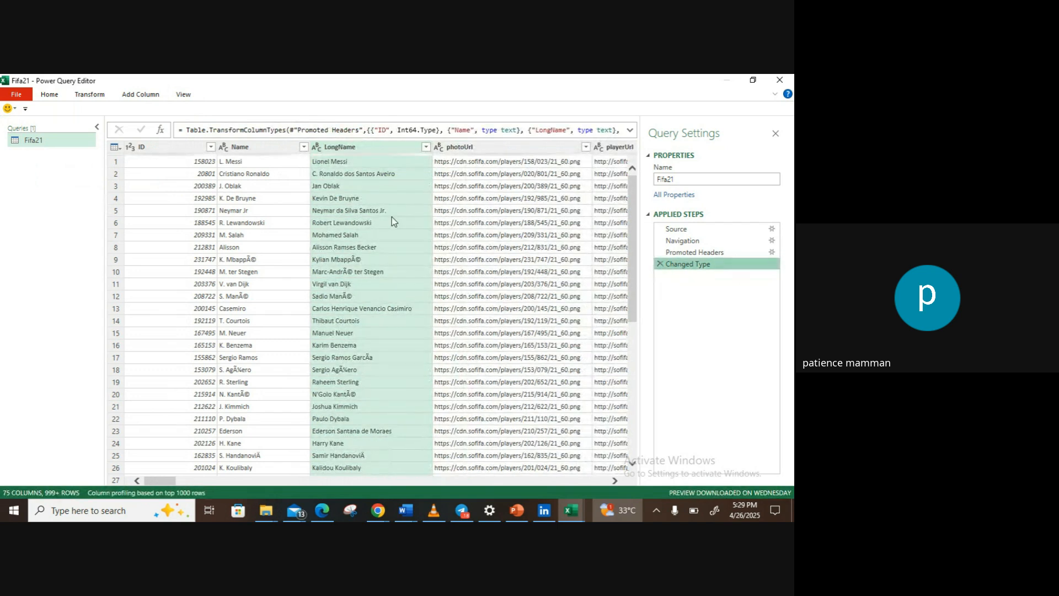
Step: Remove the LongName, photoUrl and playerUrl columns from the Fifa21 query
click(373, 148)
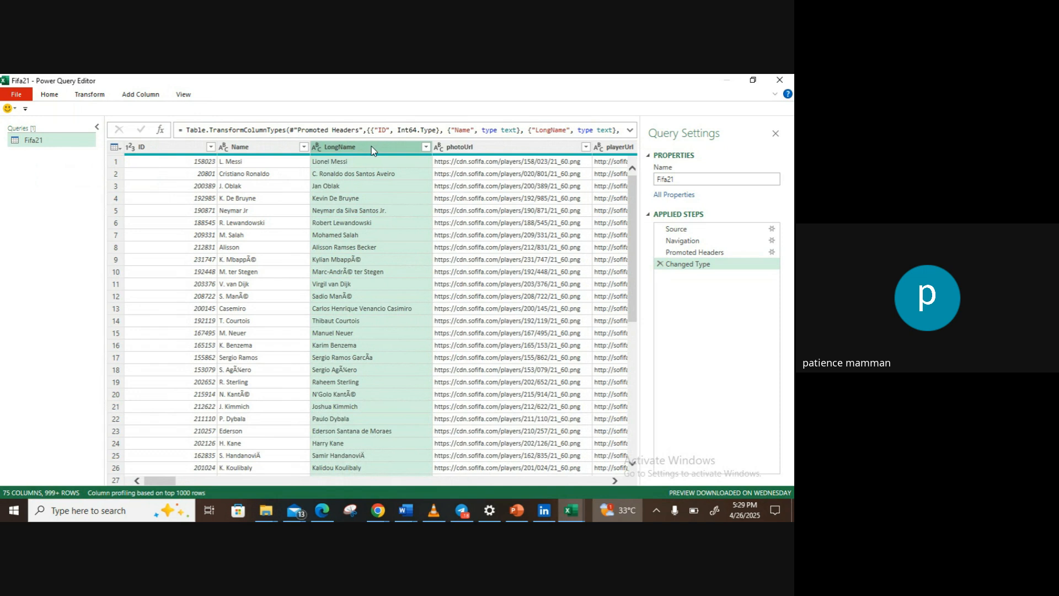
click(511, 309)
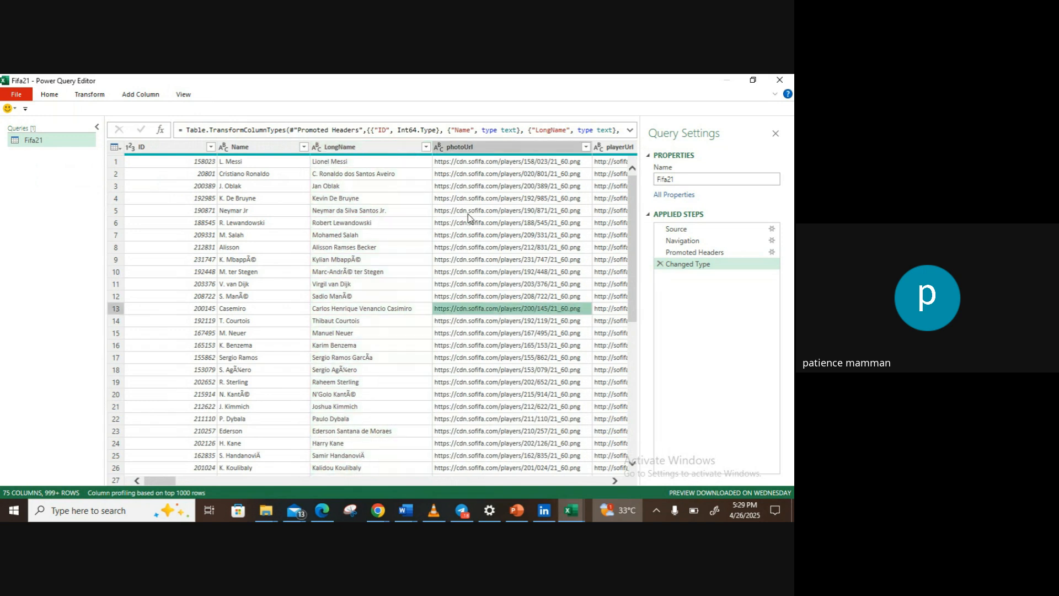
click(381, 147)
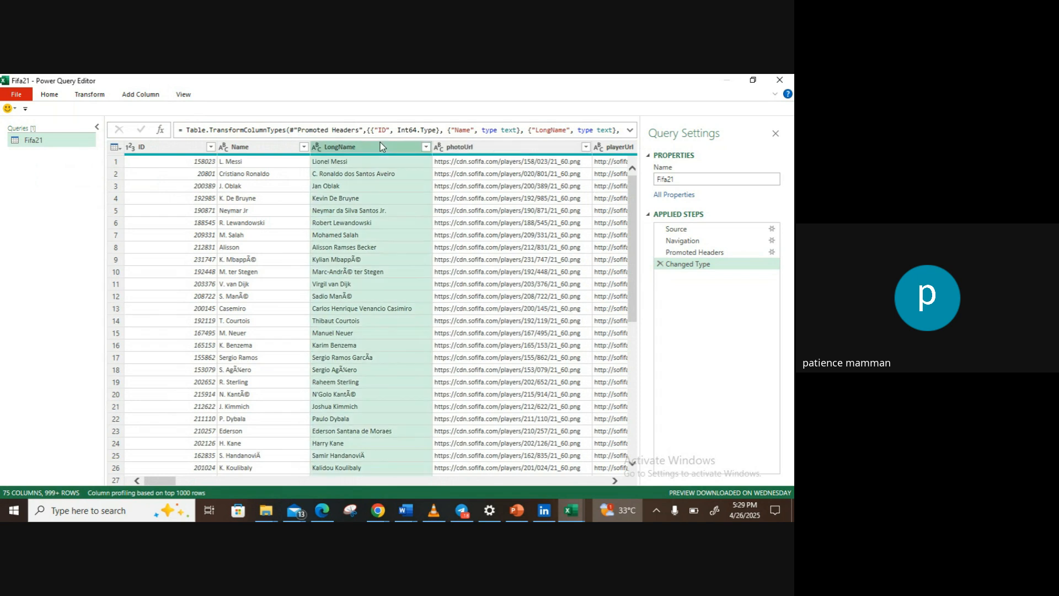
key(shift+Right)
key(shift+Right)
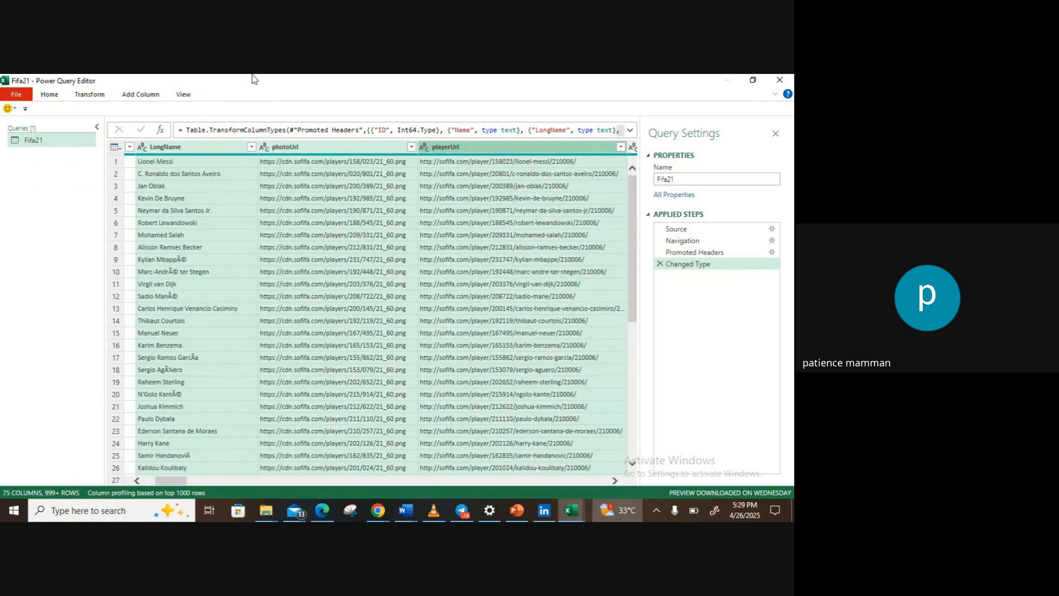
click(51, 96)
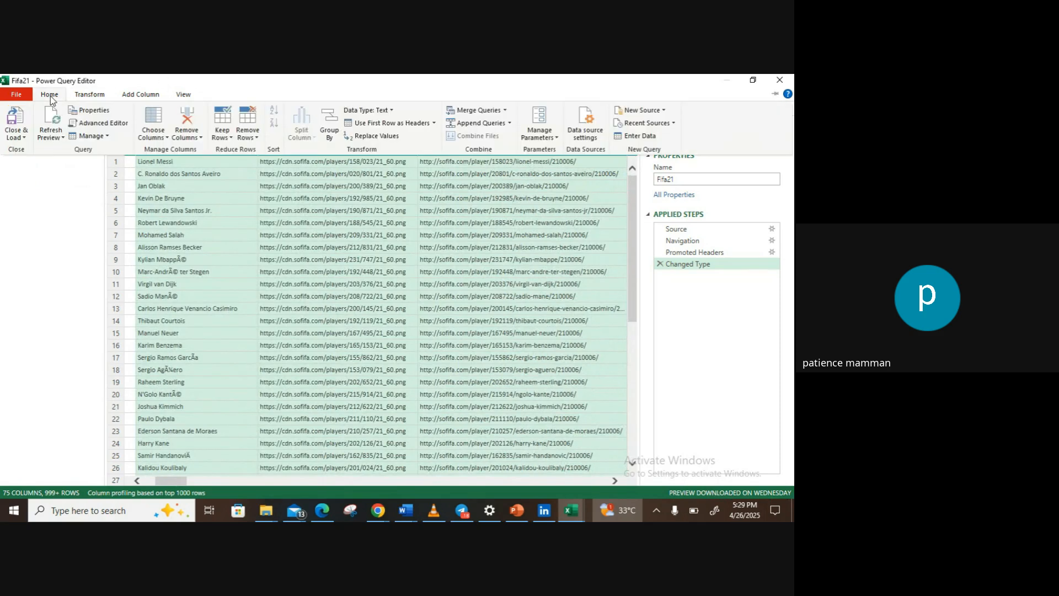
click(196, 137)
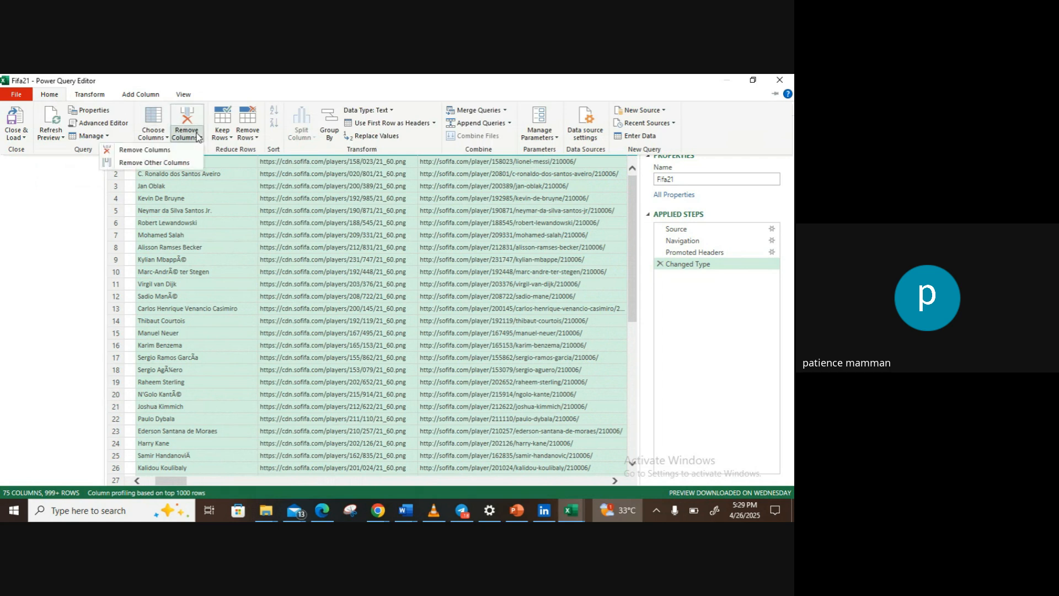
click(173, 151)
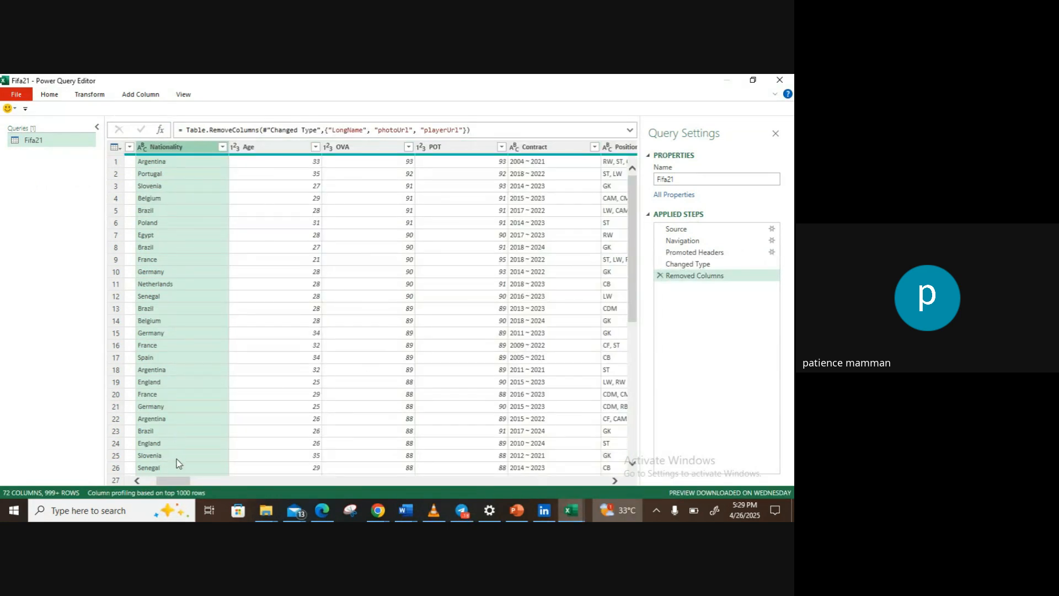
Step: Start splitting the Contract column by delimiter, choosing a custom delimiter
mouse_move(172, 480)
mouse_down()
mouse_move(154, 480)
mouse_move(177, 477)
mouse_up()
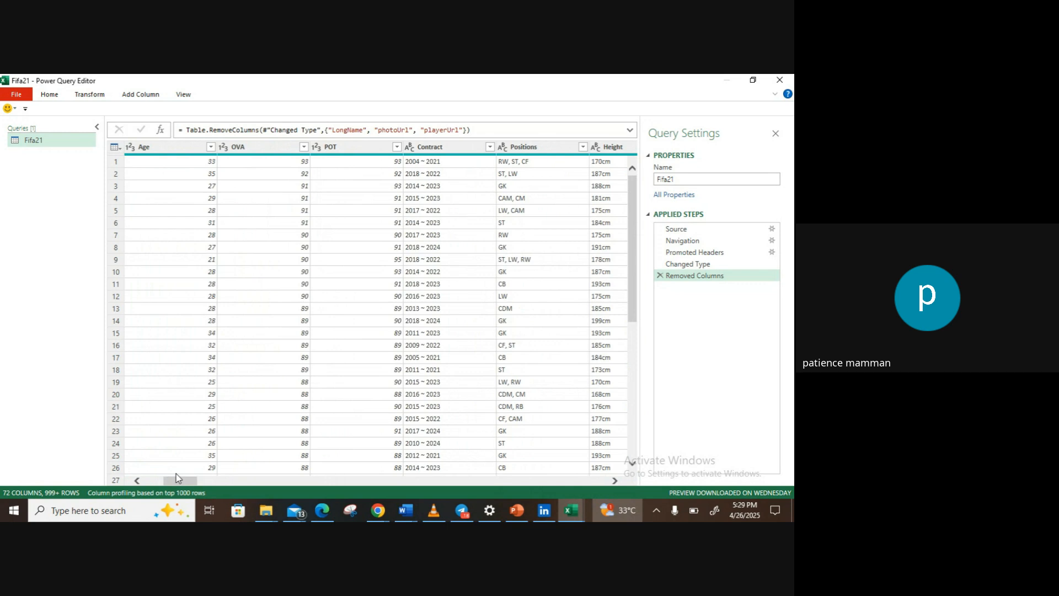
mouse_move(176, 477)
mouse_down()
mouse_move(153, 481)
mouse_move(147, 269)
mouse_move(173, 384)
mouse_move(174, 468)
mouse_move(174, 479)
mouse_move(146, 484)
mouse_move(184, 481)
mouse_up()
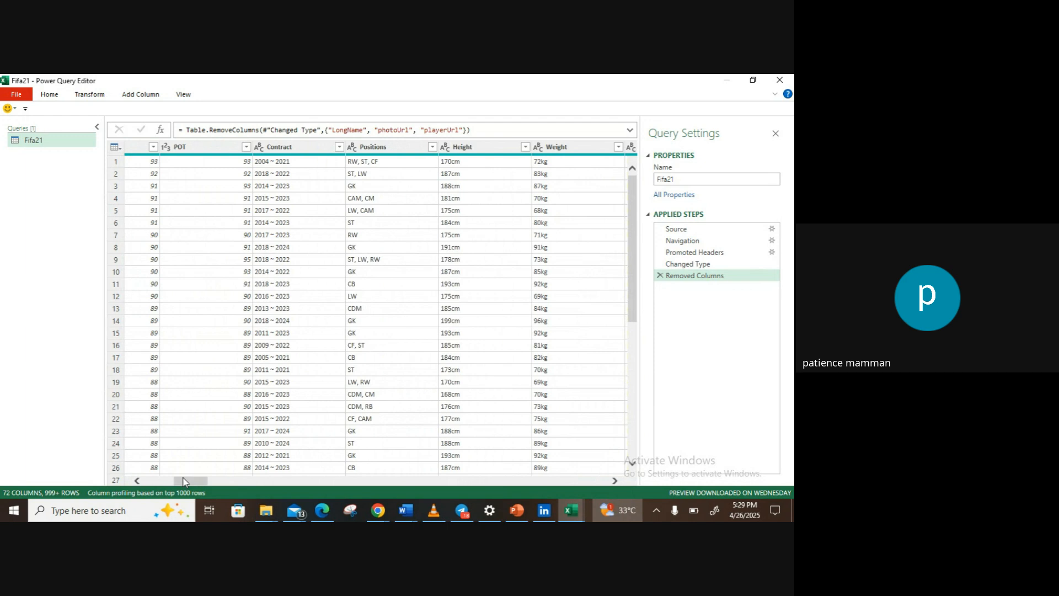
click(276, 148)
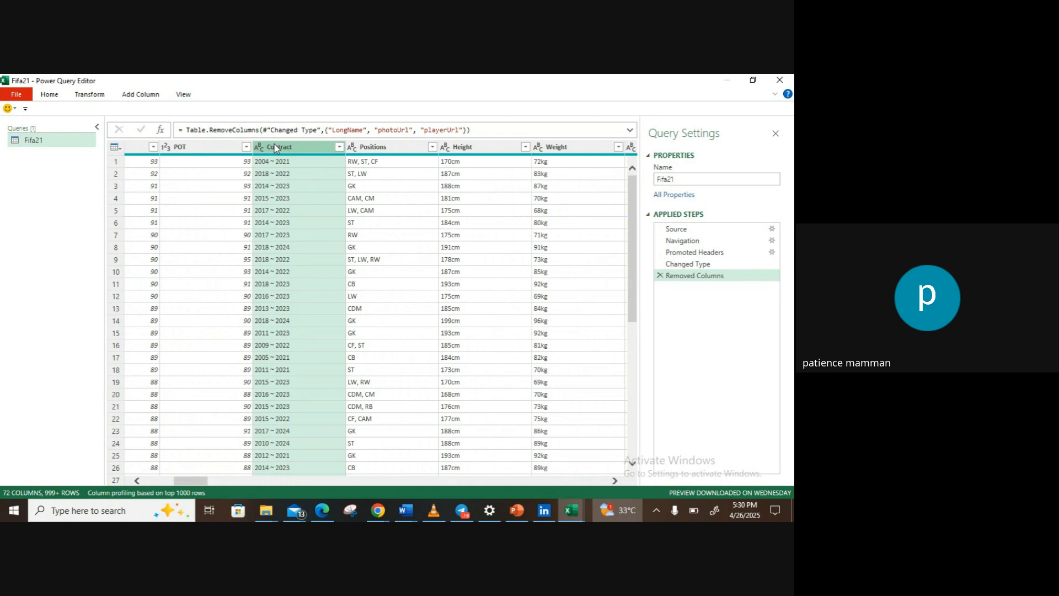
click(281, 174)
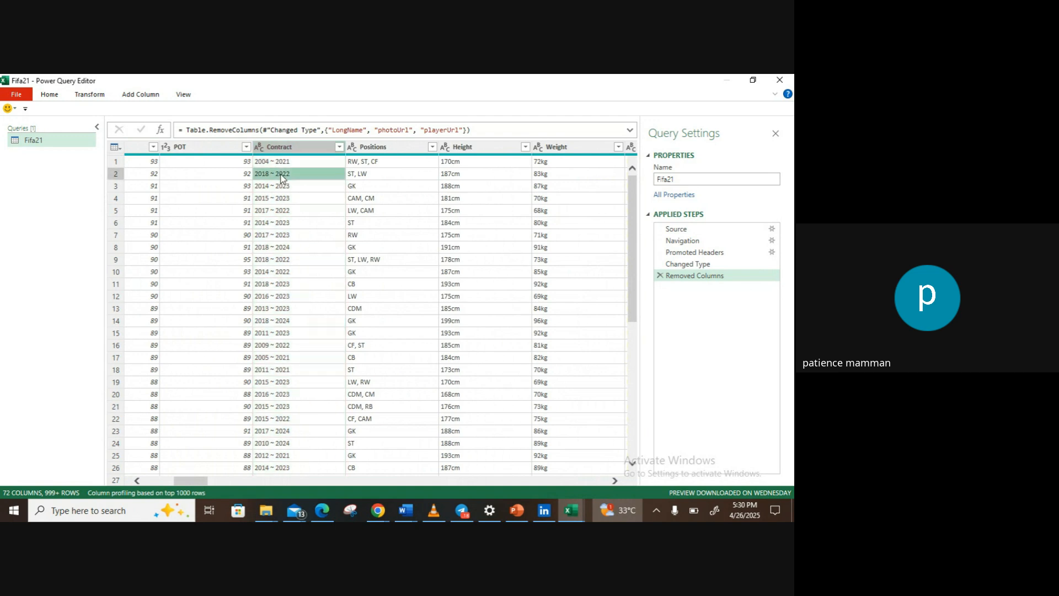
click(276, 163)
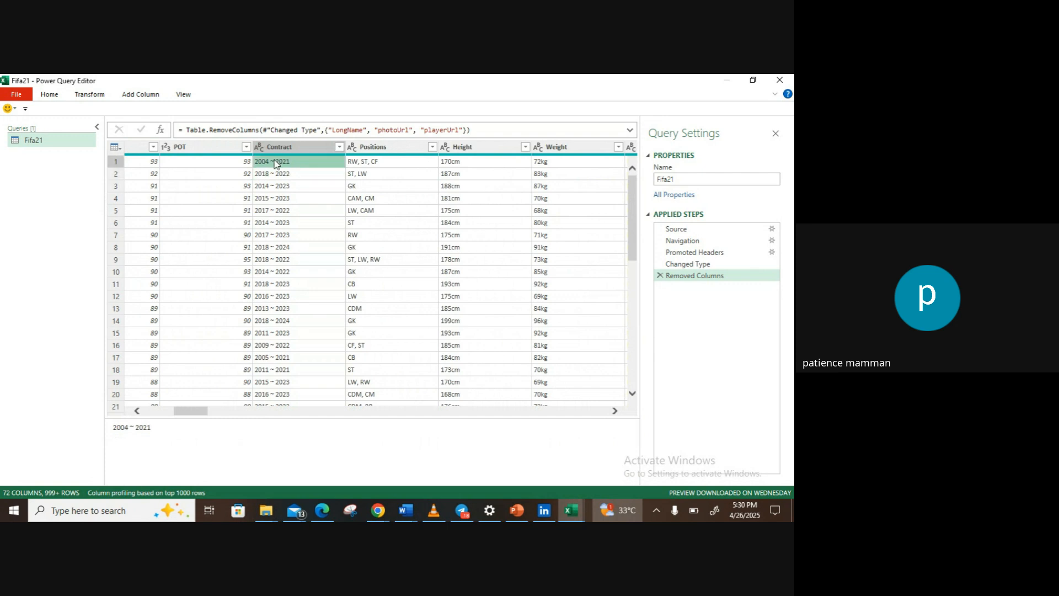
click(280, 147)
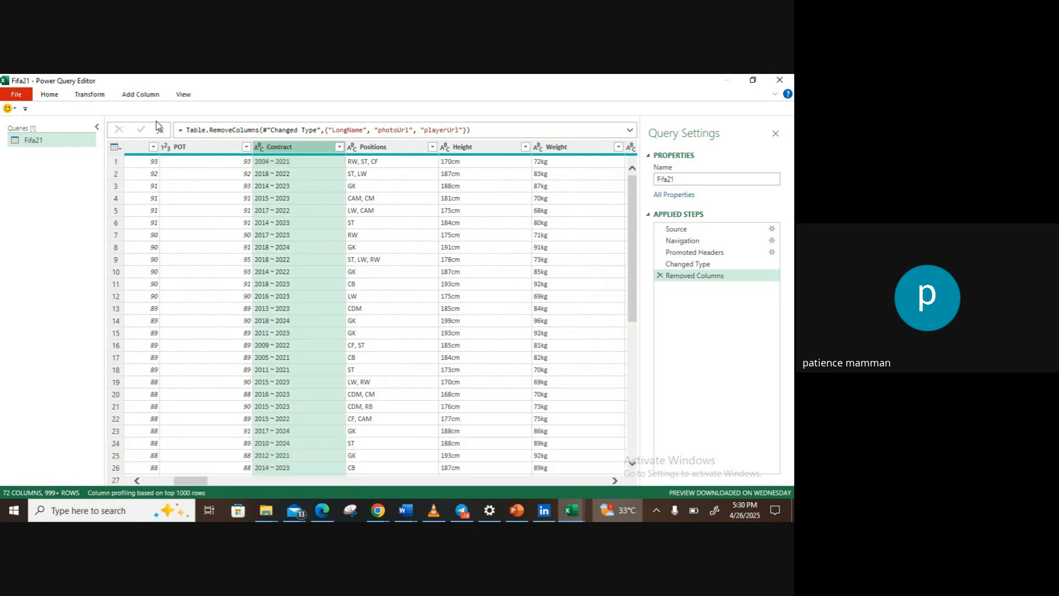
click(83, 94)
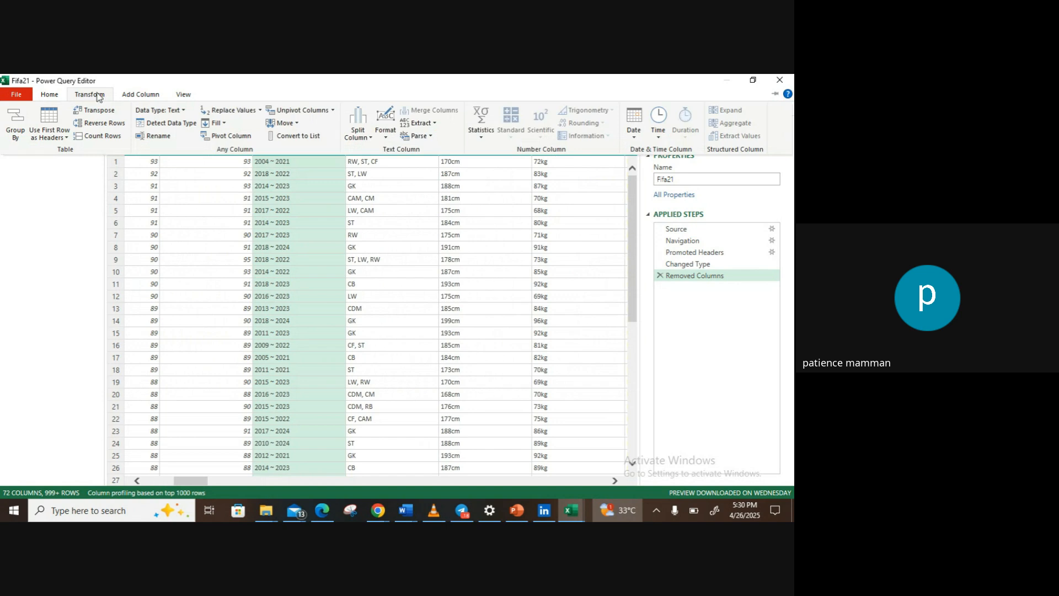
click(358, 132)
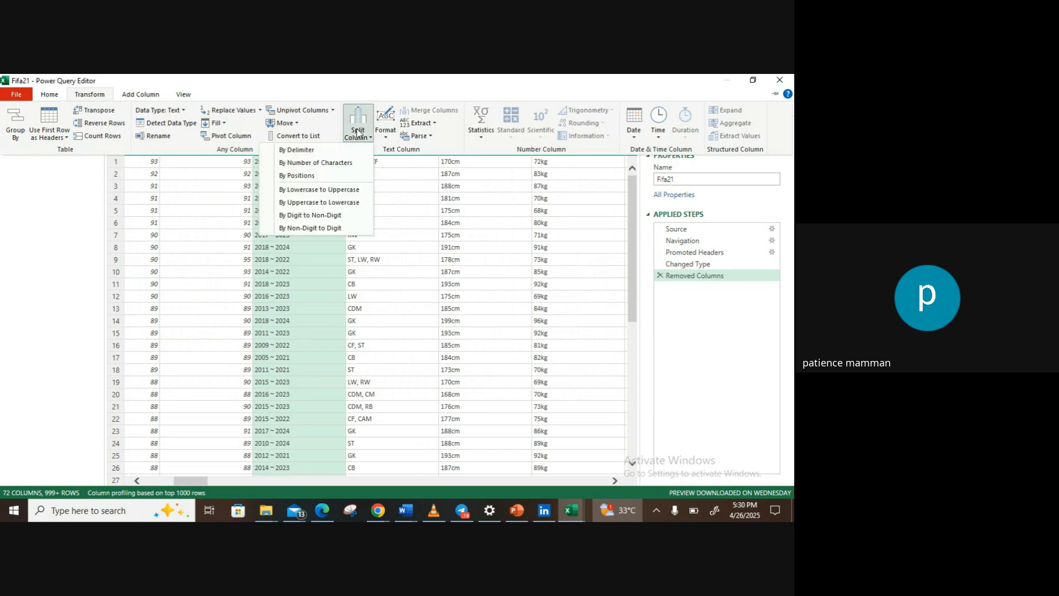
click(313, 150)
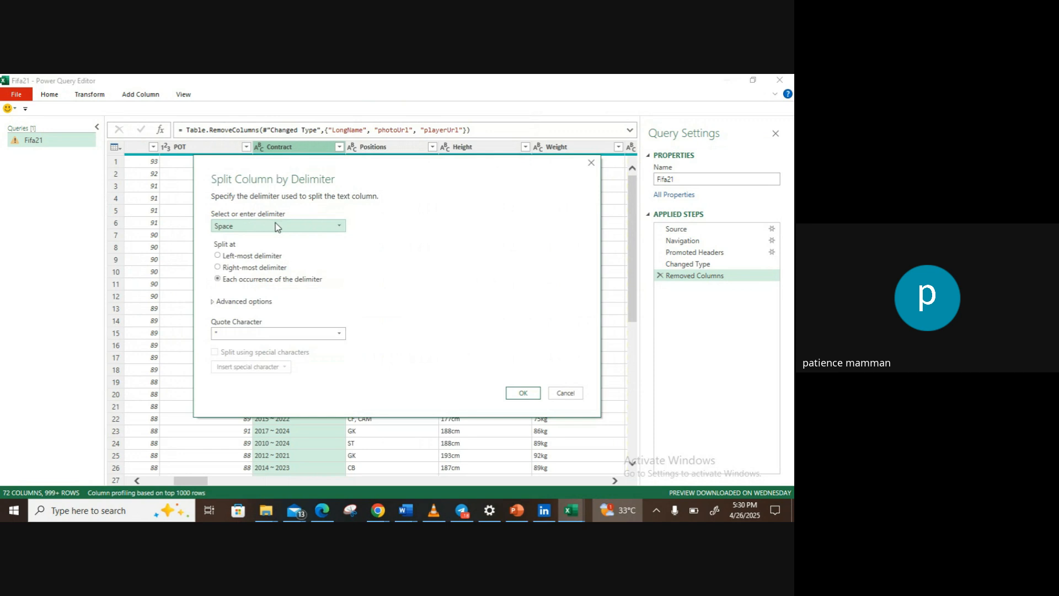
click(339, 226)
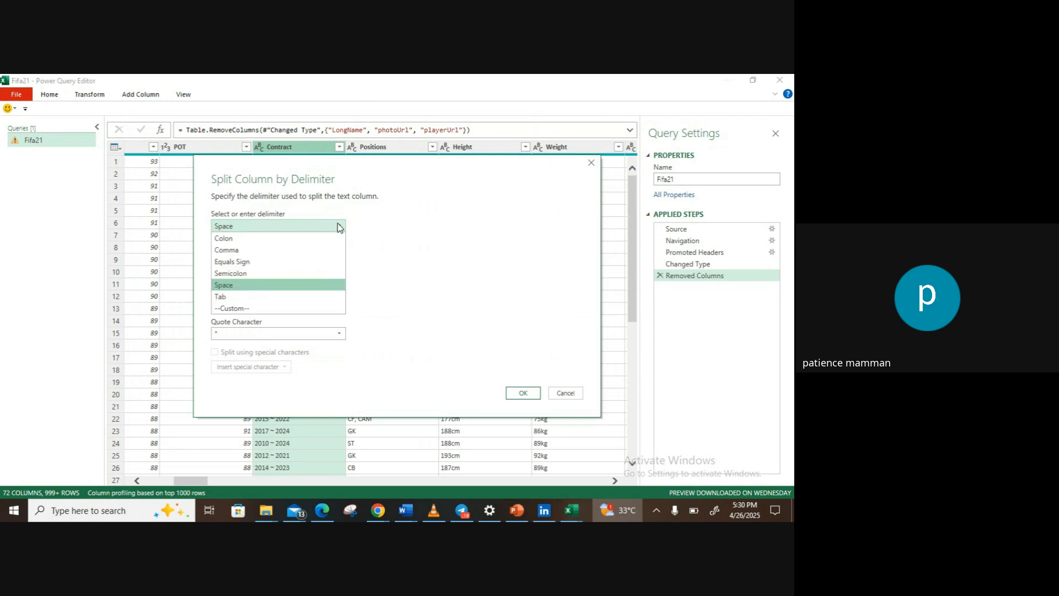
click(273, 309)
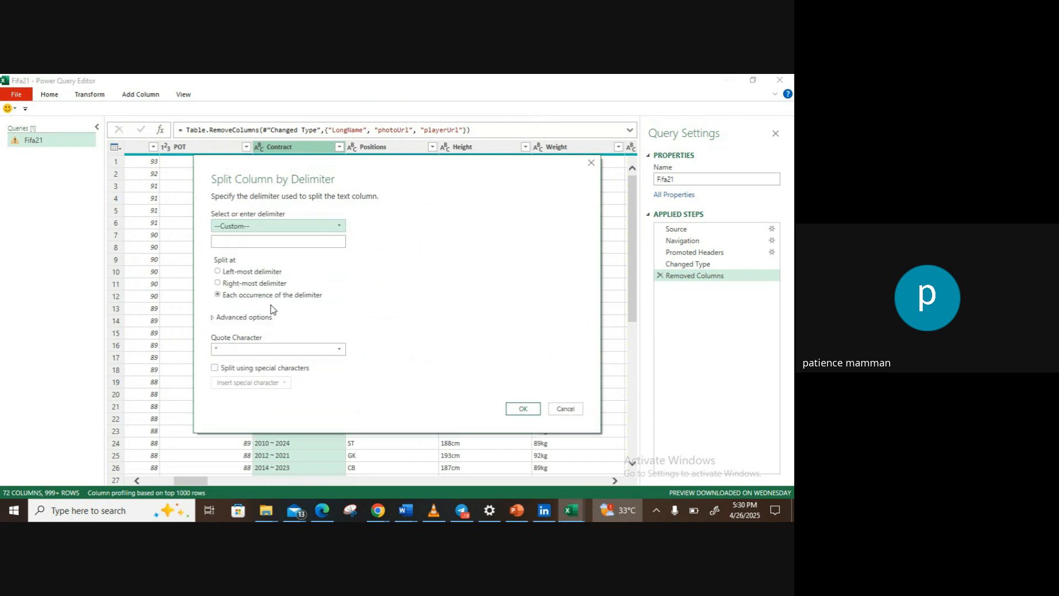
Step: Enter ~ as the custom delimiter, set the quote character to None, and apply the split at each occurrence
click(275, 239)
text(2004 ~ 2021)
key(BackSpace)
key(BackSpace)
key(BackSpace)
key(BackSpace)
key(BackSpace)
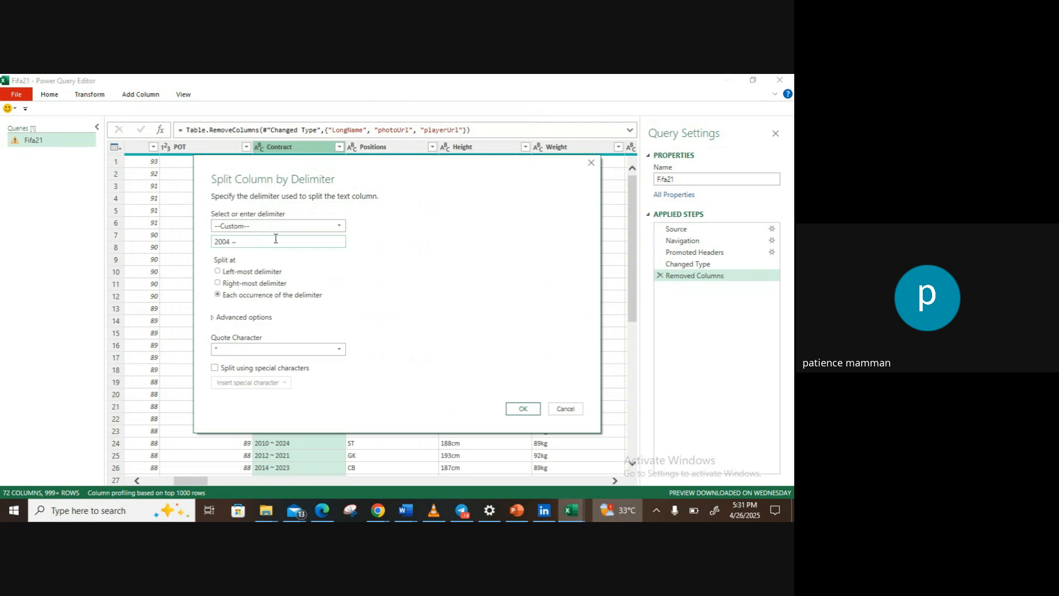
key(Left)
key(BackSpace)
key(BackSpace)
key(BackSpace)
key(BackSpace)
key(BackSpace)
text(~)
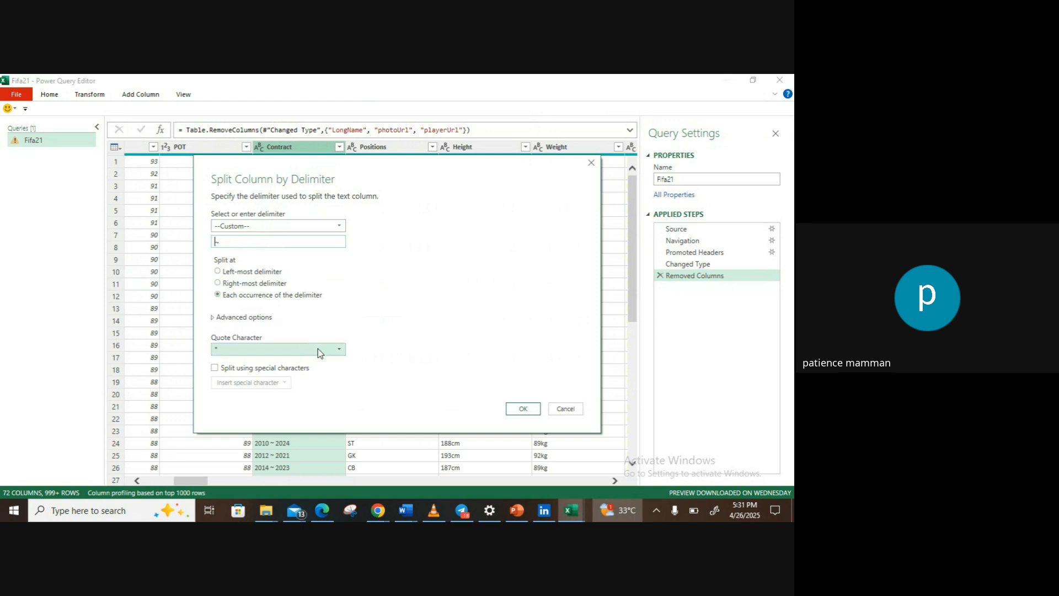
click(337, 350)
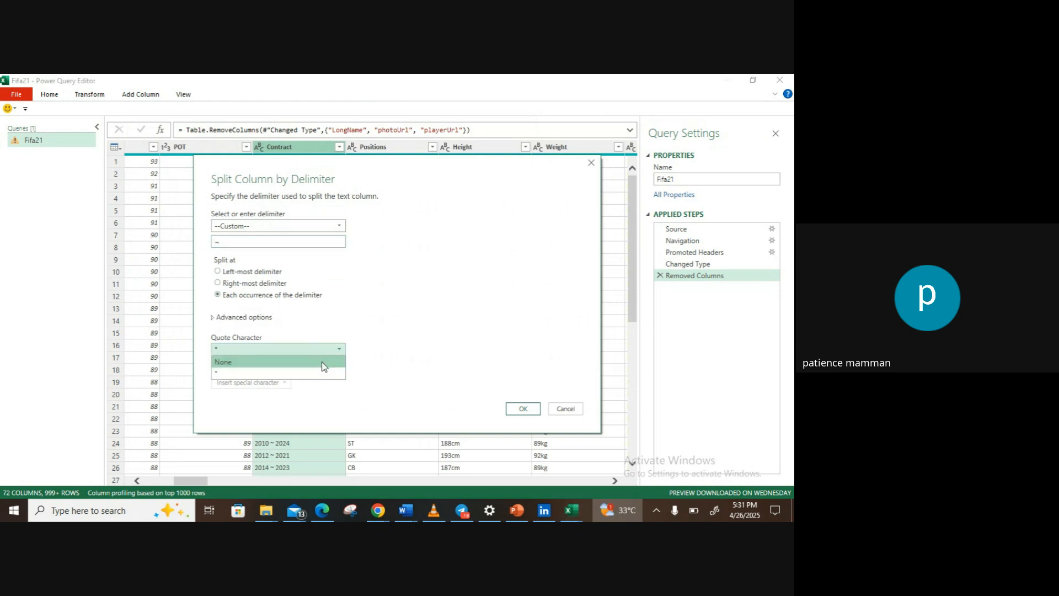
click(324, 363)
click(523, 408)
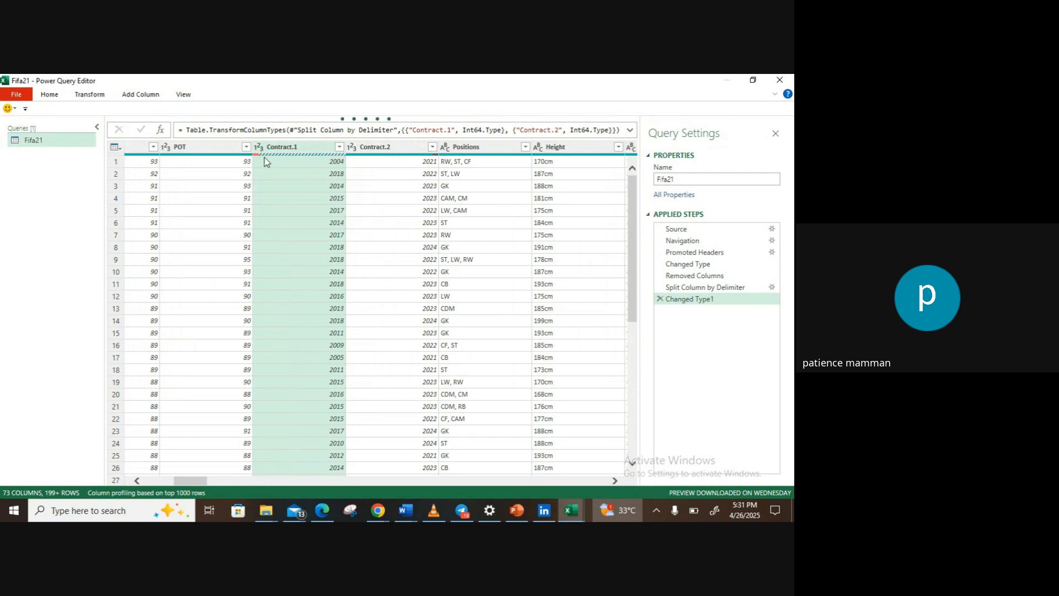
Step: Rename the Contract.1 column as Start_of_Contract
click(302, 143)
double_click(302, 143)
text(Start_of_Cont)
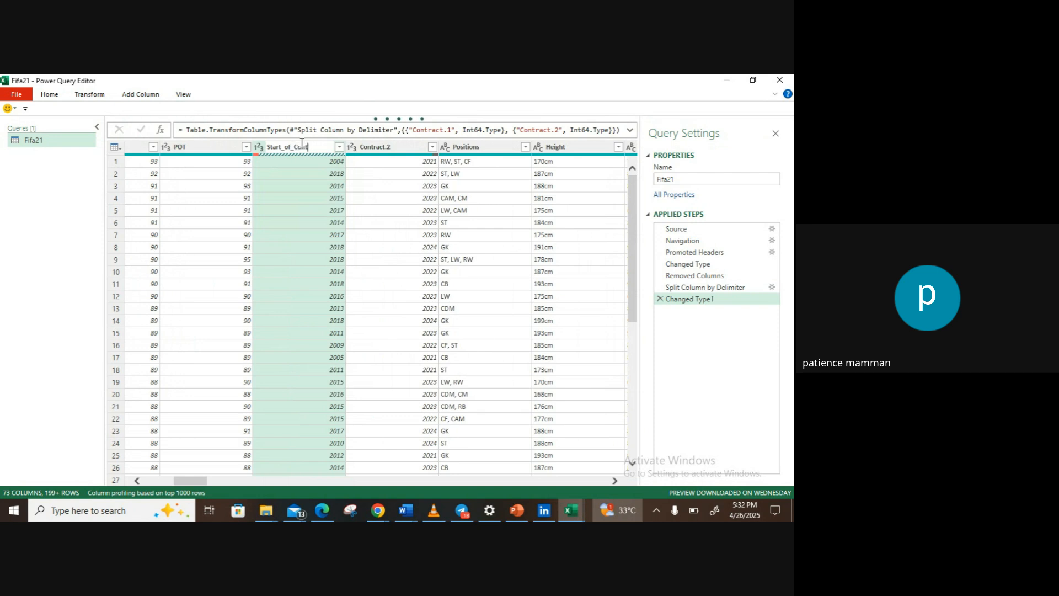
text(ract)
key(Return)
Step: Rename the Contract.2 column as End_of_contract
double_click(381, 147)
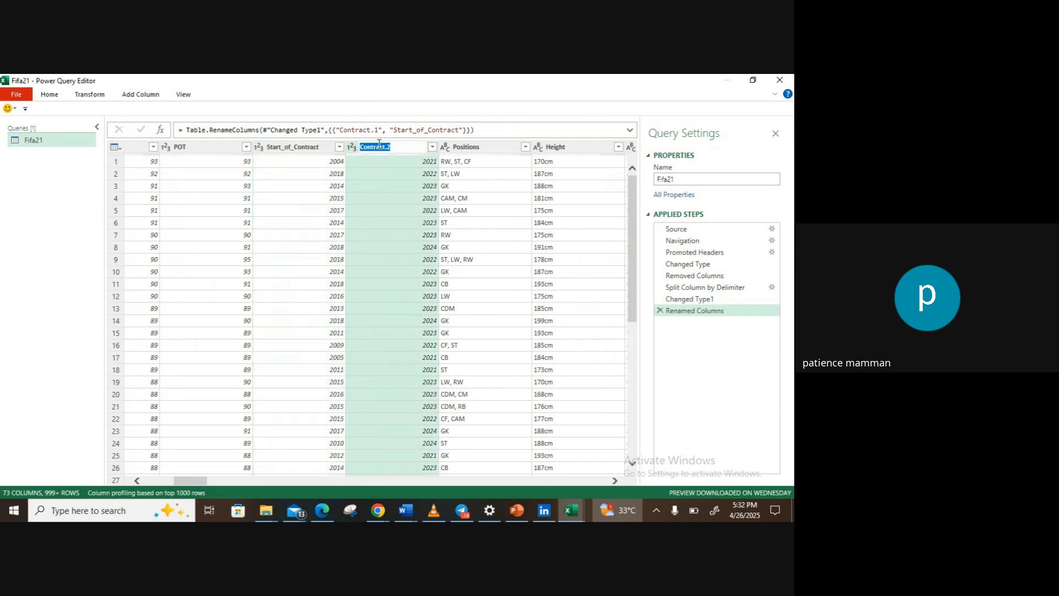
key(BackSpace)
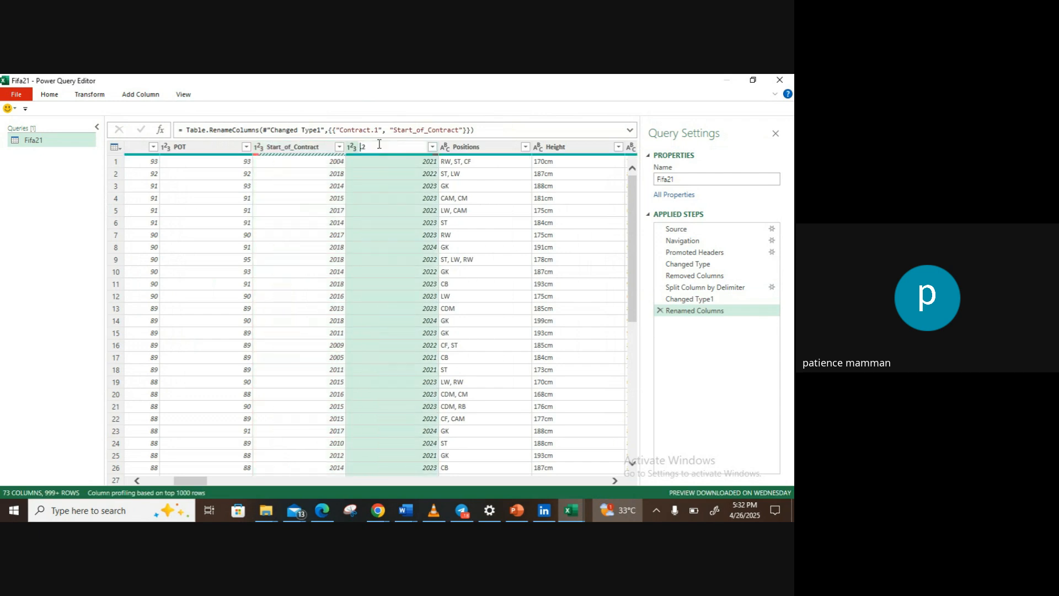
key(Delete)
key(Delete)
text(End_of_contract)
key(Return)
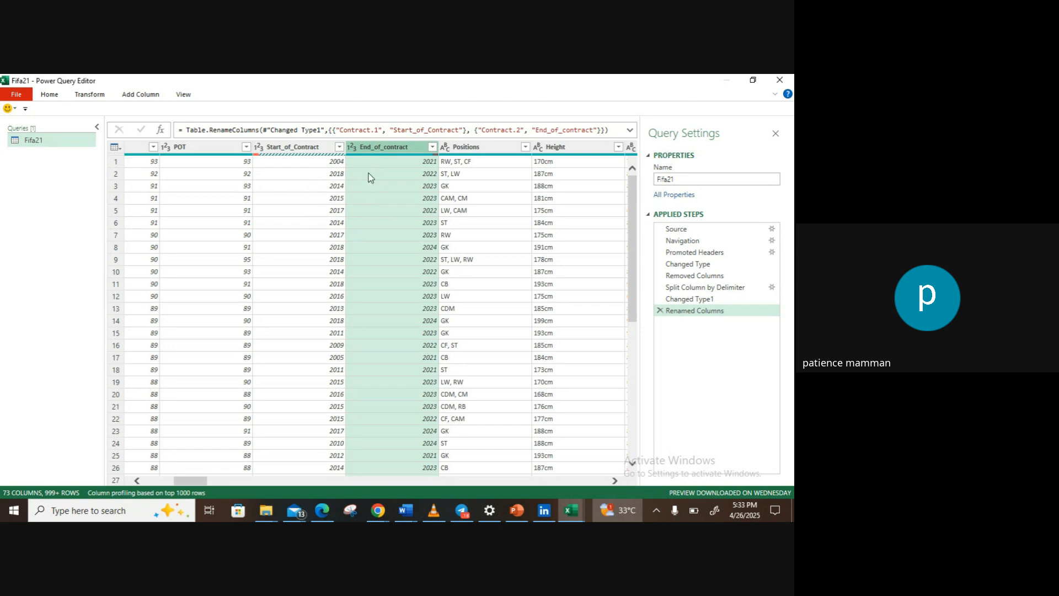
click(466, 147)
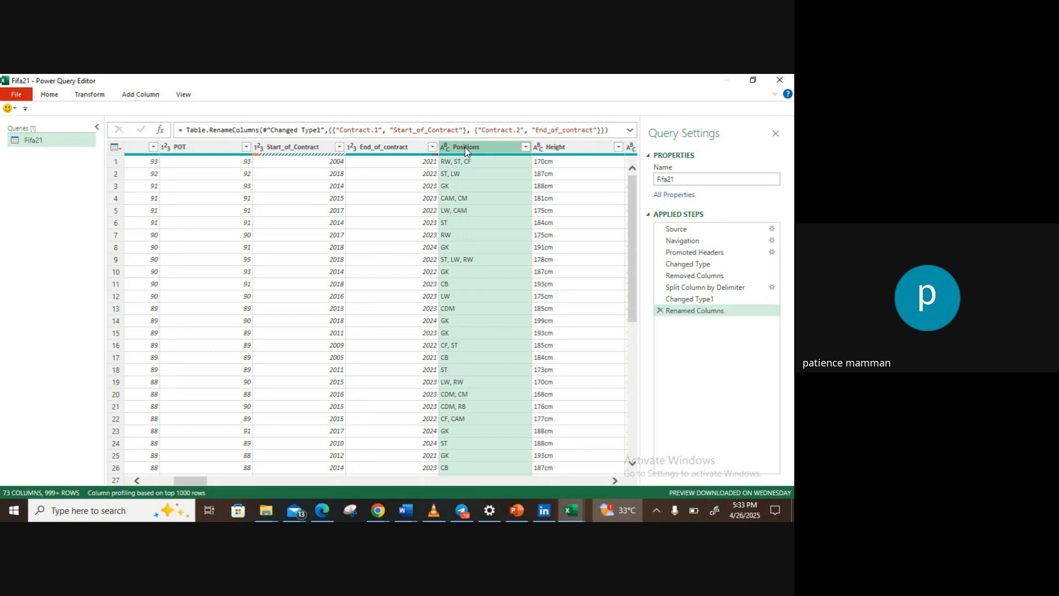
click(81, 97)
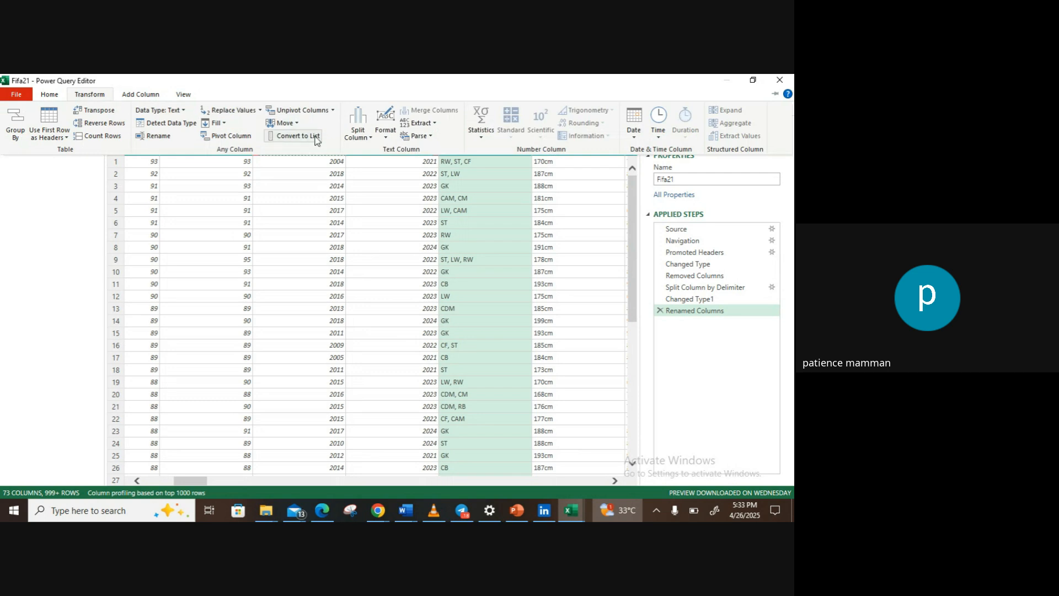
click(356, 132)
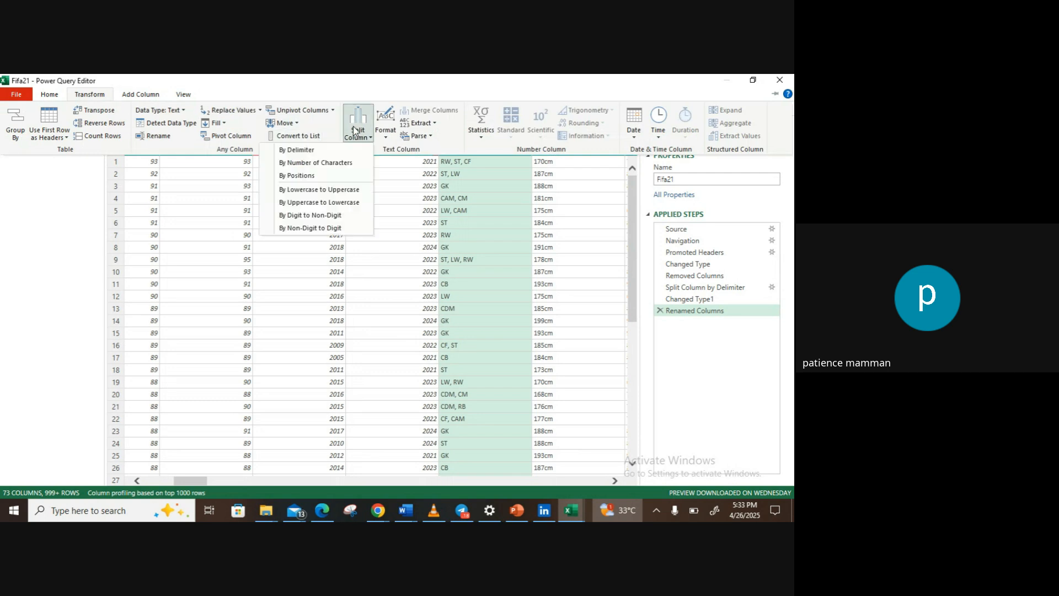
click(324, 153)
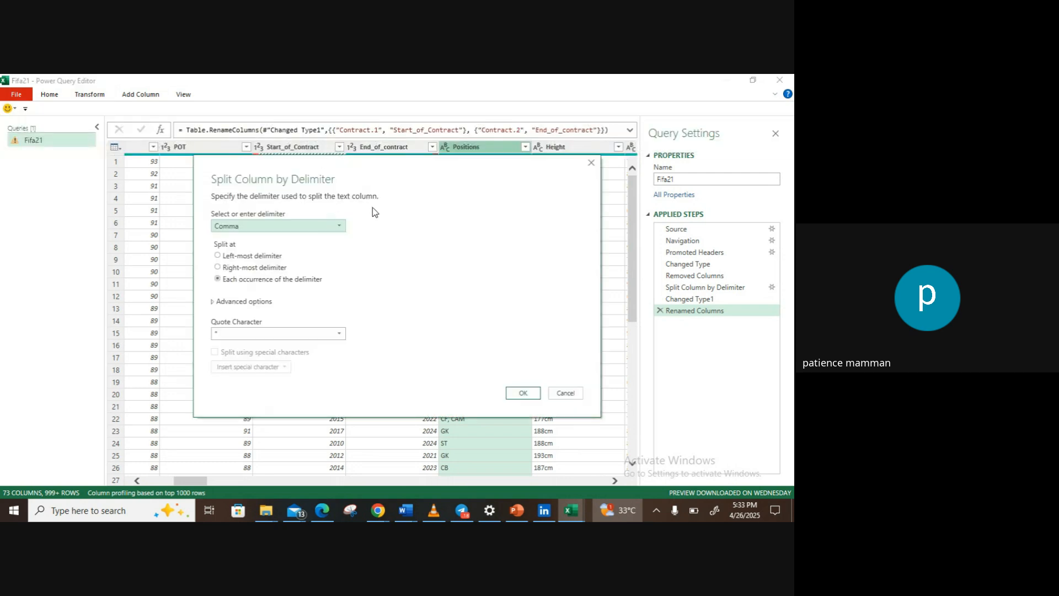
click(591, 162)
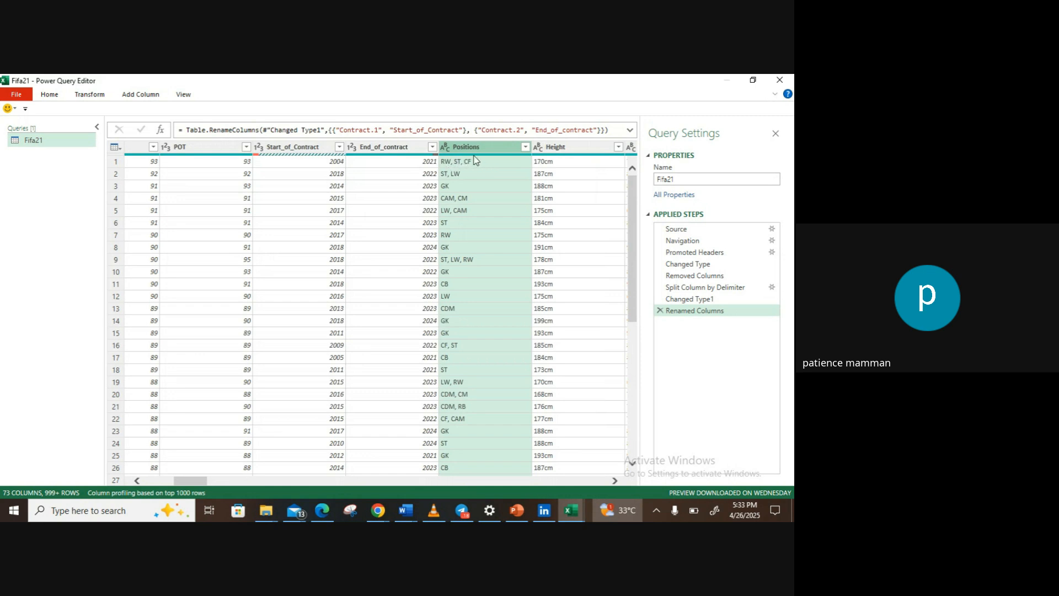
click(371, 514)
click(392, 471)
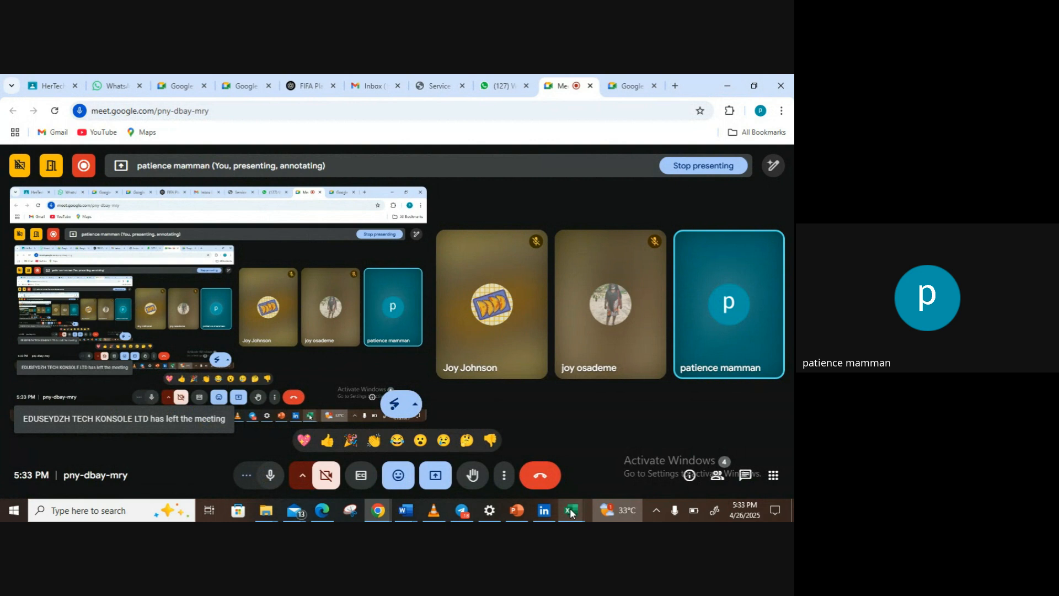
mouse_move(572, 514)
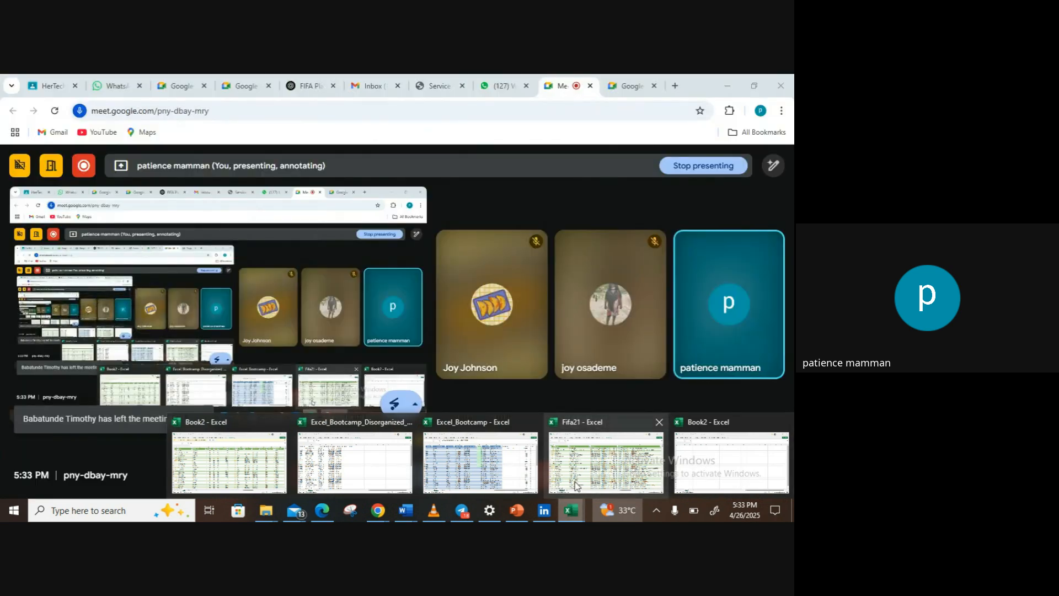
mouse_move(575, 486)
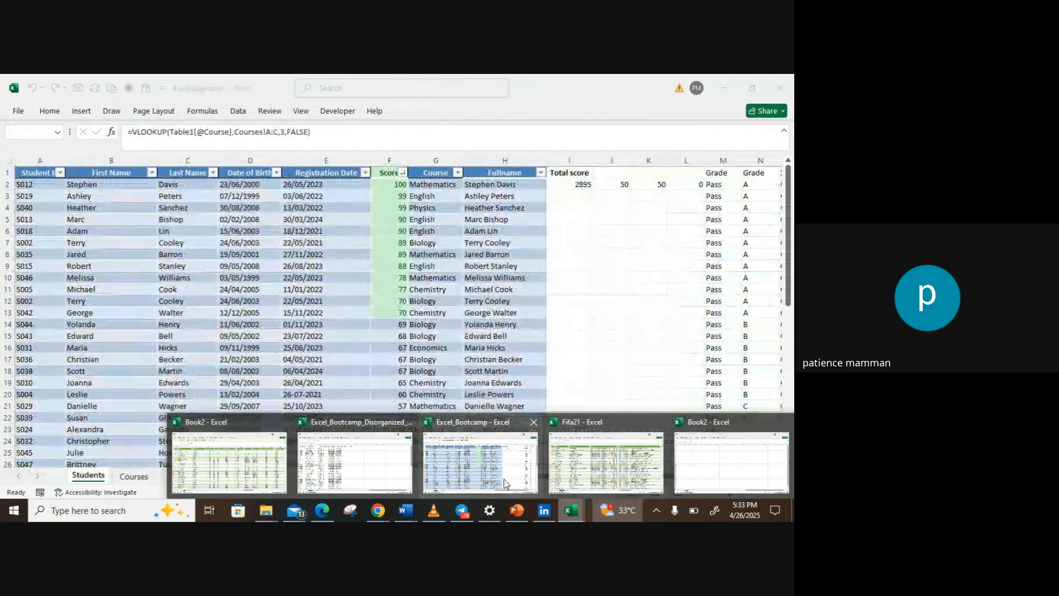
mouse_move(391, 468)
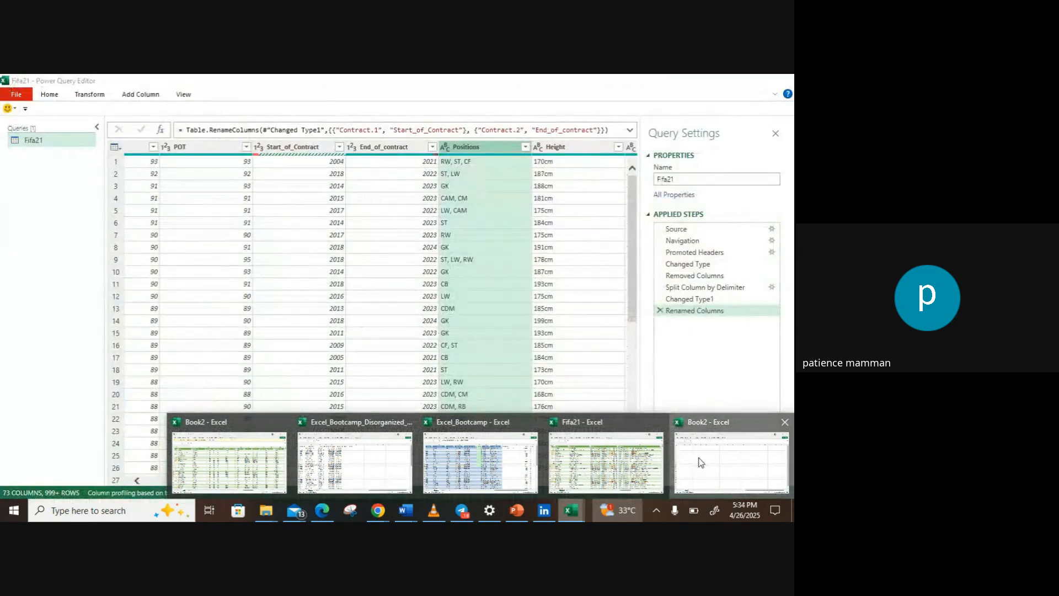
click(699, 461)
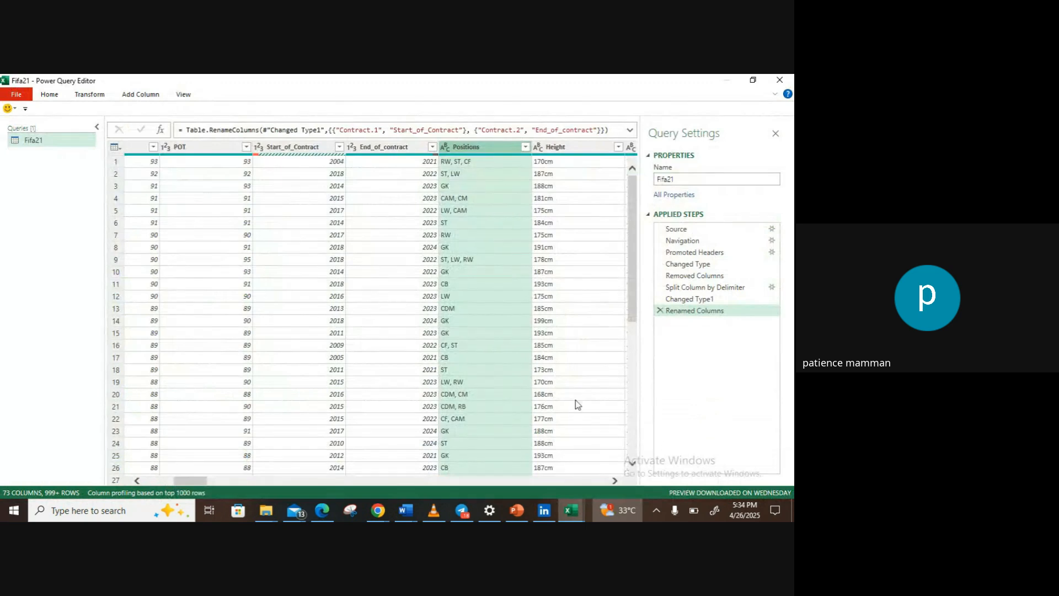
text(s)
Step: Split the Positions column by comma at each occurrence of the delimiter, with the quote character set to None
click(86, 96)
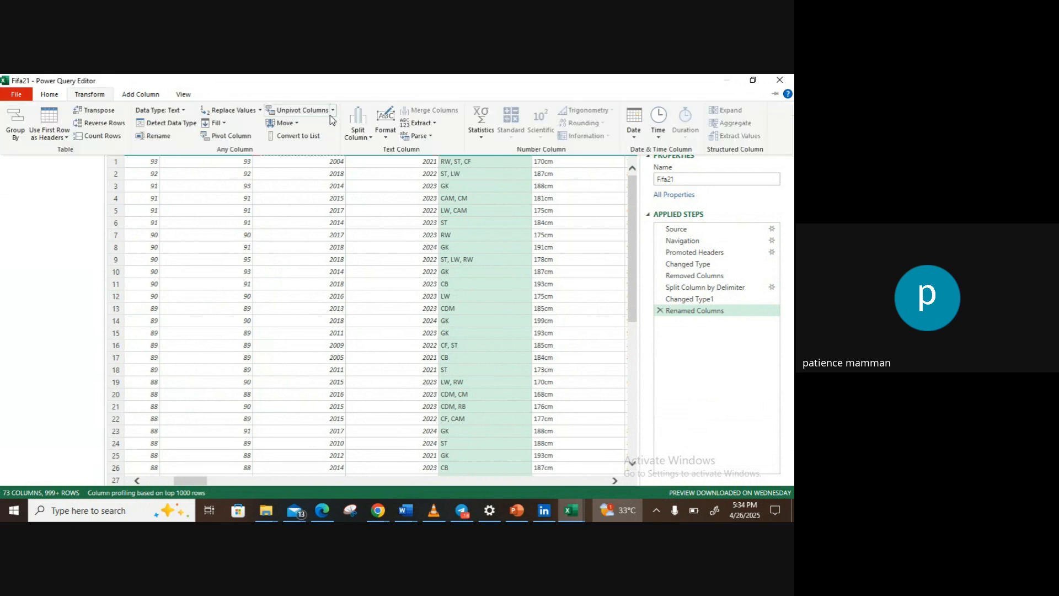
click(358, 131)
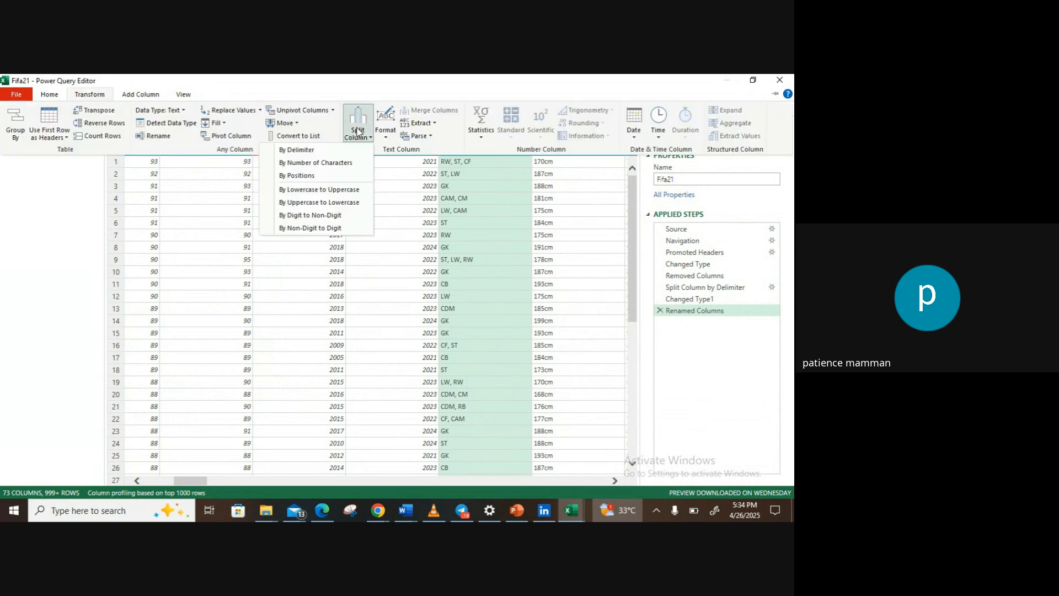
click(325, 150)
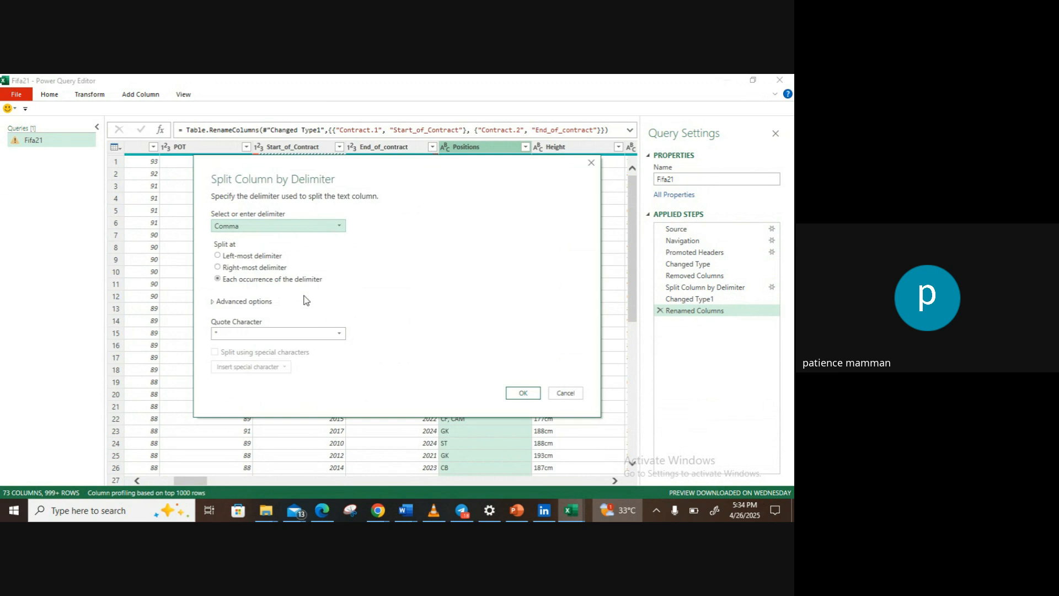
click(338, 335)
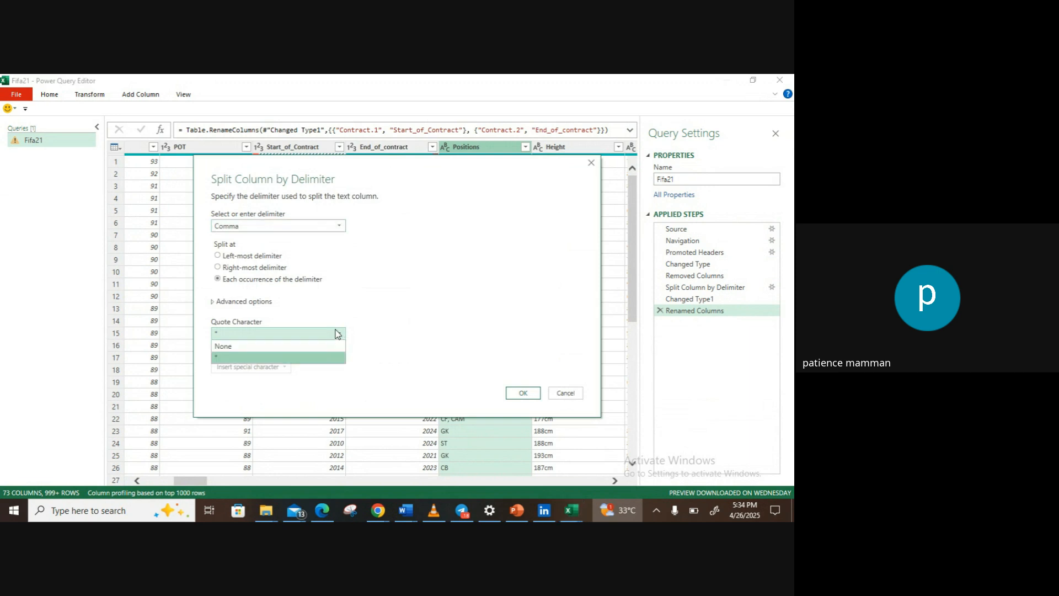
click(318, 346)
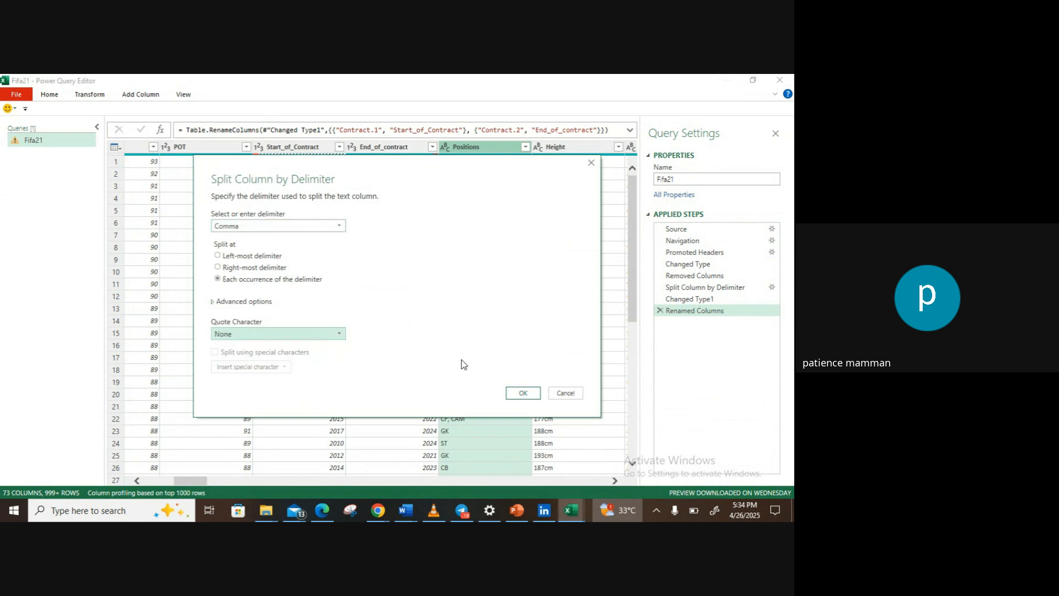
click(519, 391)
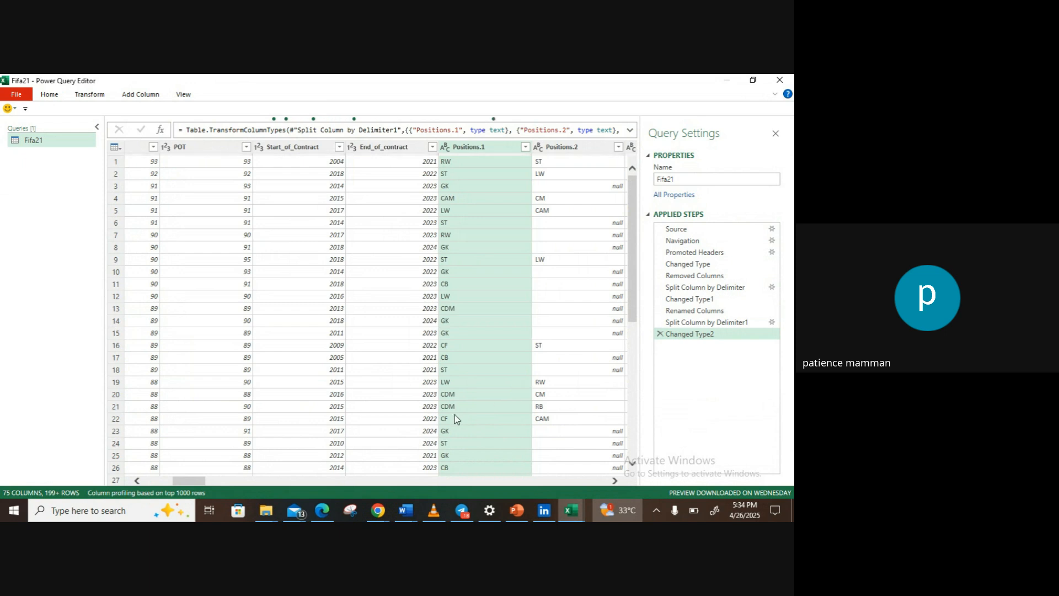
Step: Replace the null values in the Positions.2 column with "Not given"
drag(198, 481, 214, 480)
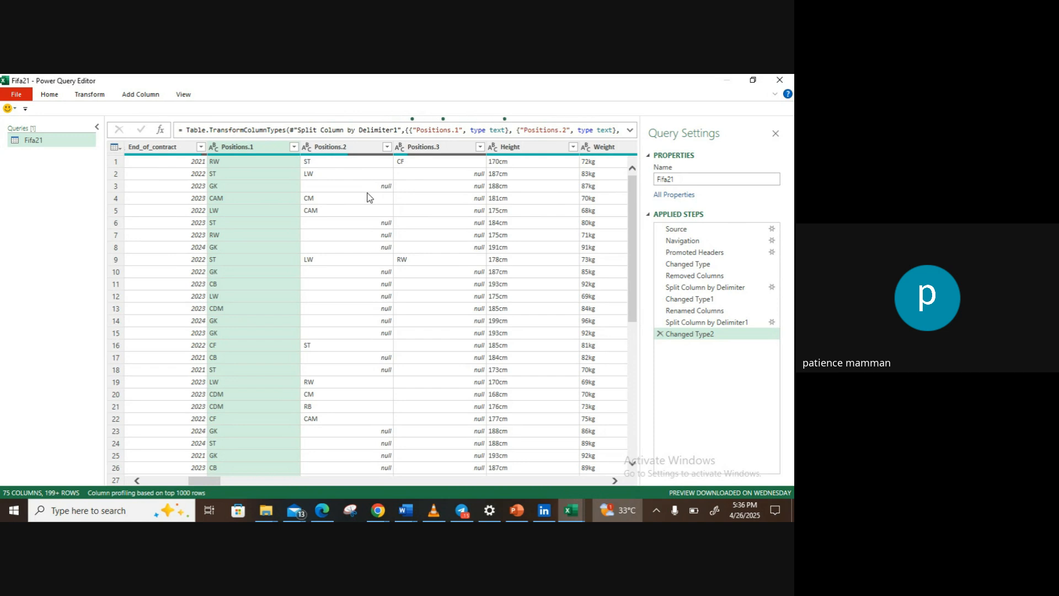
click(359, 153)
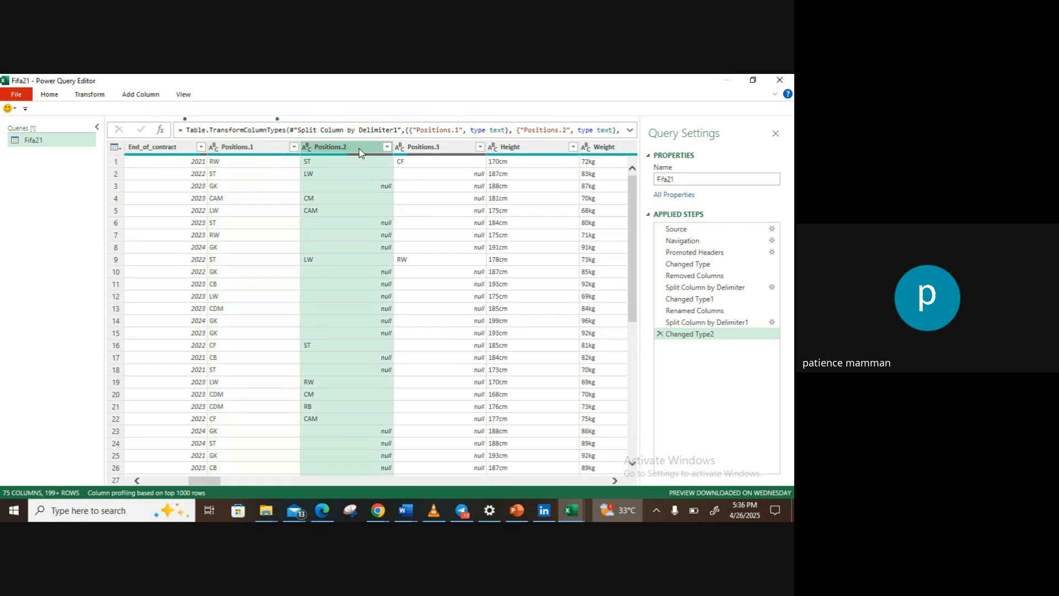
click(233, 199)
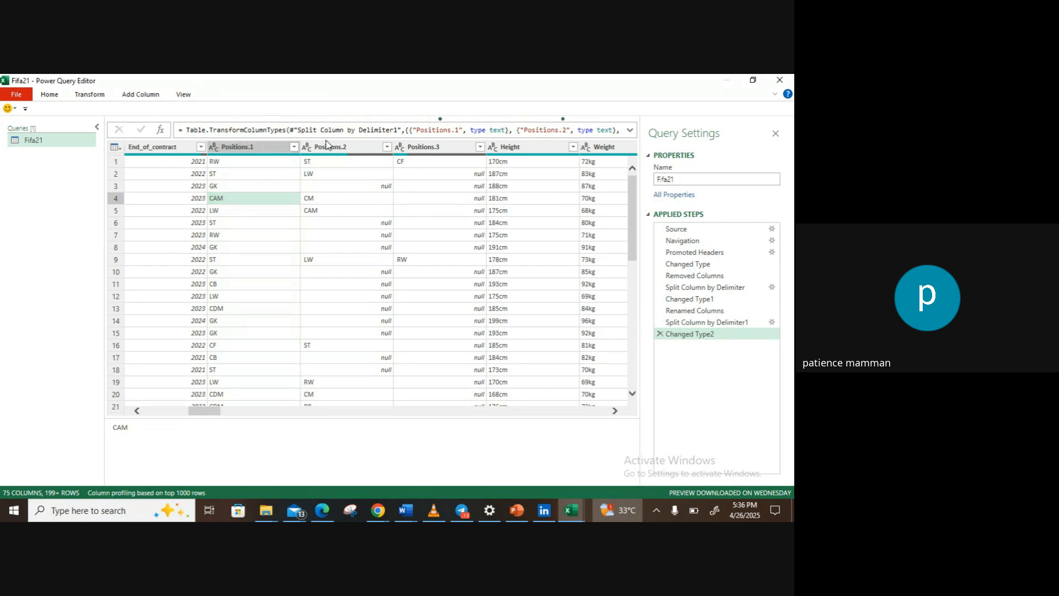
click(328, 148)
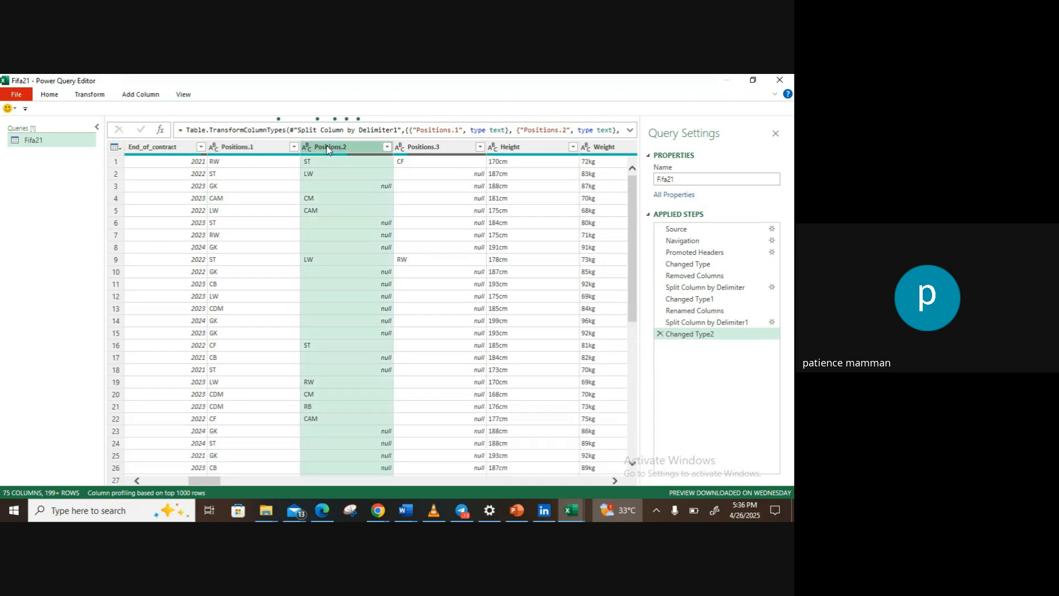
click(93, 97)
click(233, 112)
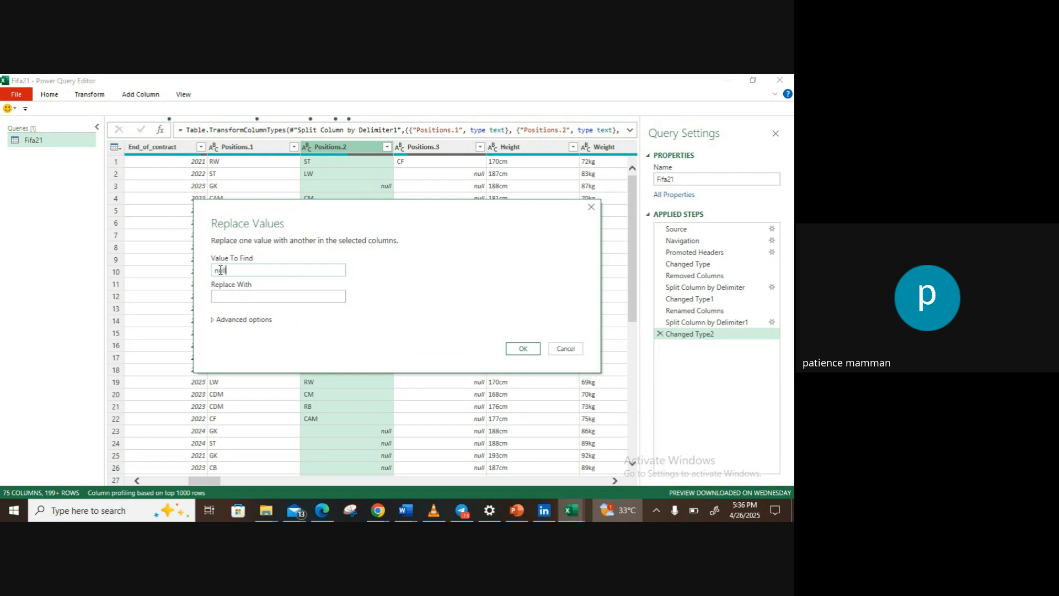
click(221, 295)
text(Not given)
click(519, 349)
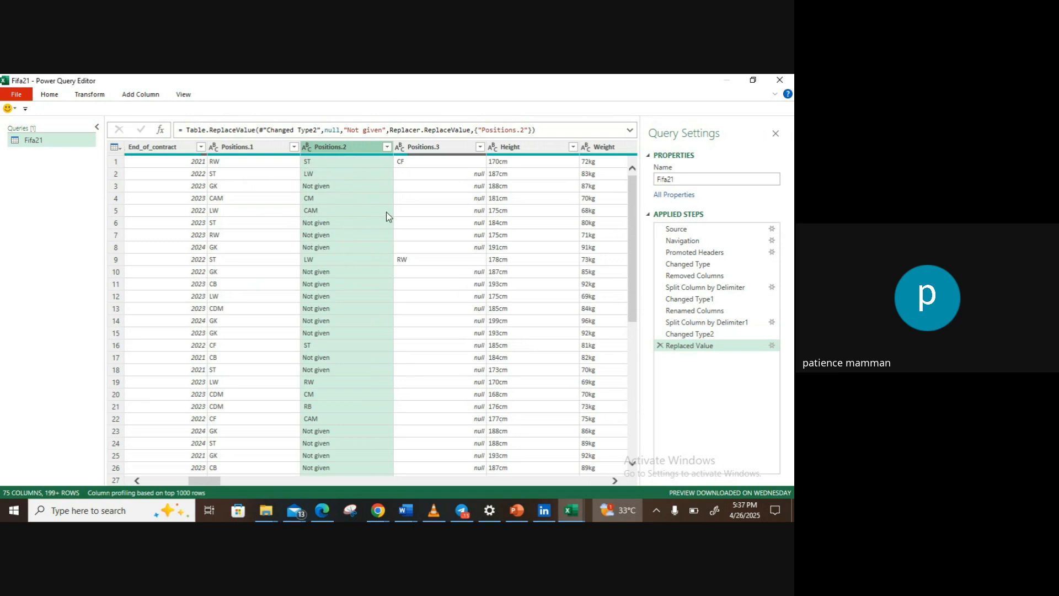
Step: Replace the null values in the Positions.3 column with "Not given"
click(445, 145)
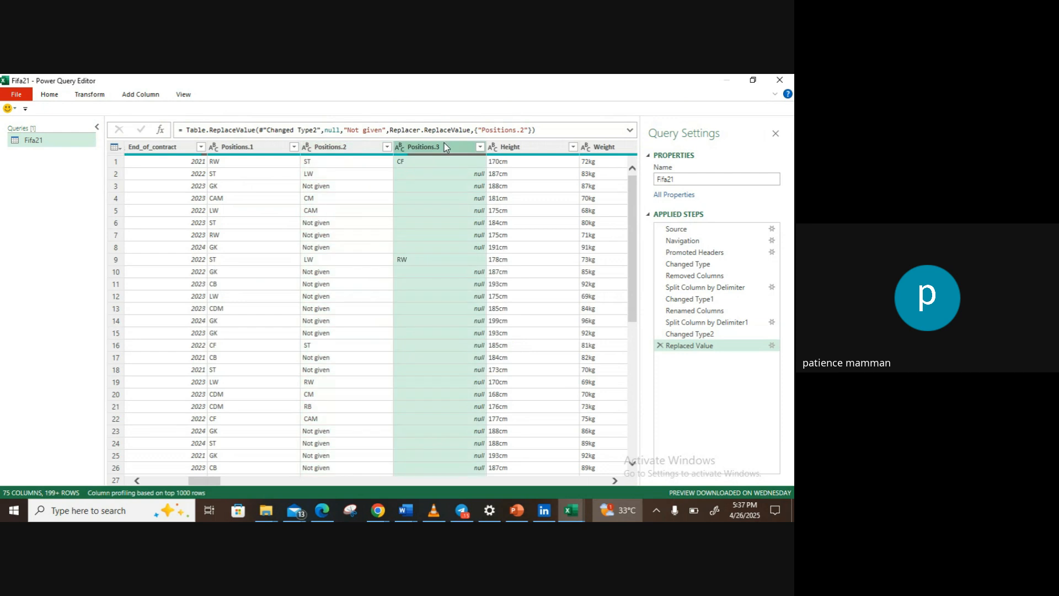
click(90, 95)
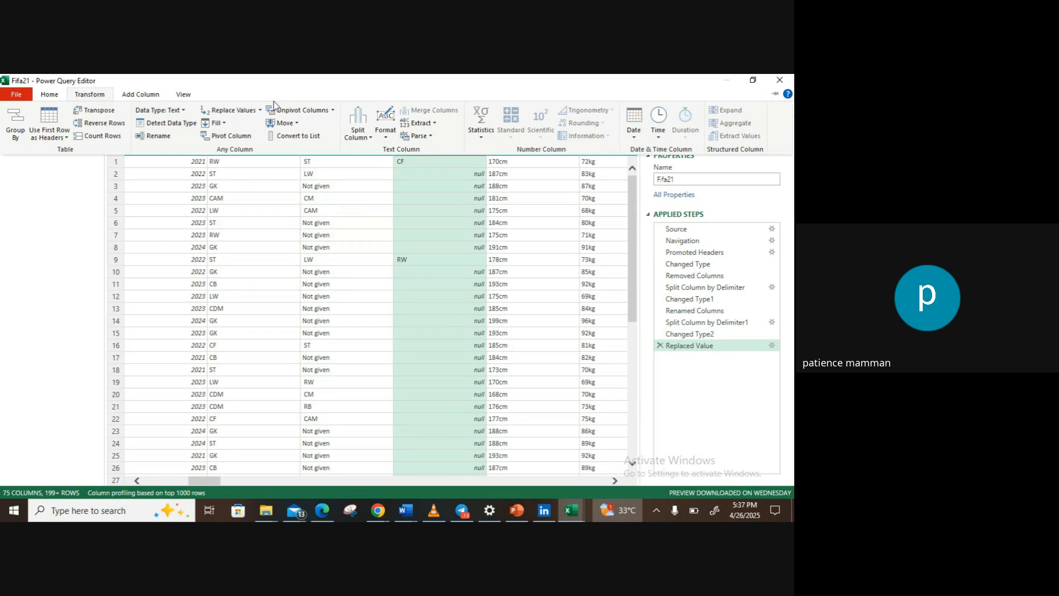
click(253, 110)
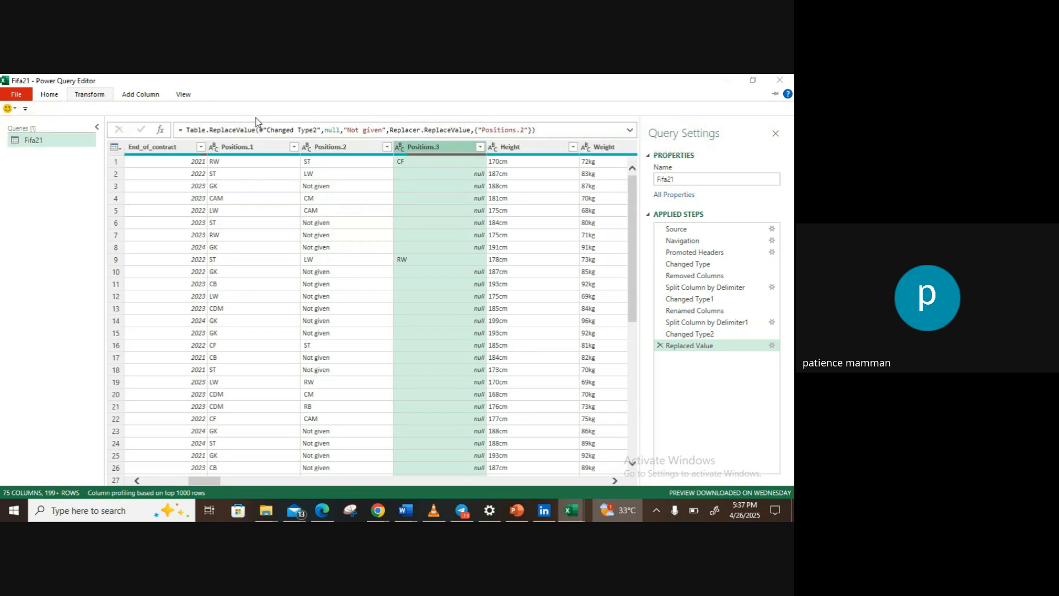
text(null)
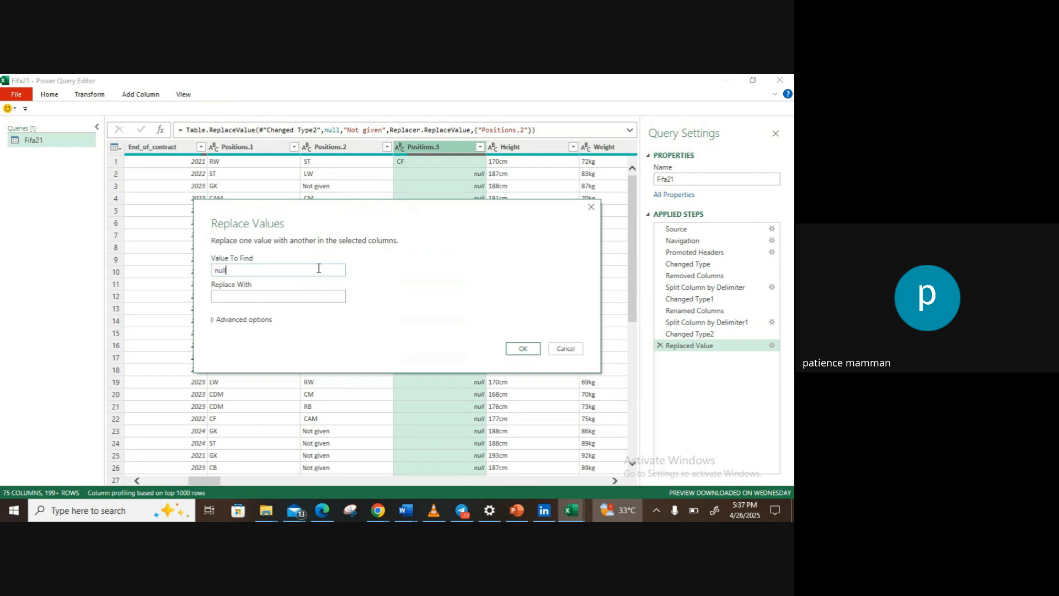
click(311, 293)
text(Not given)
click(522, 348)
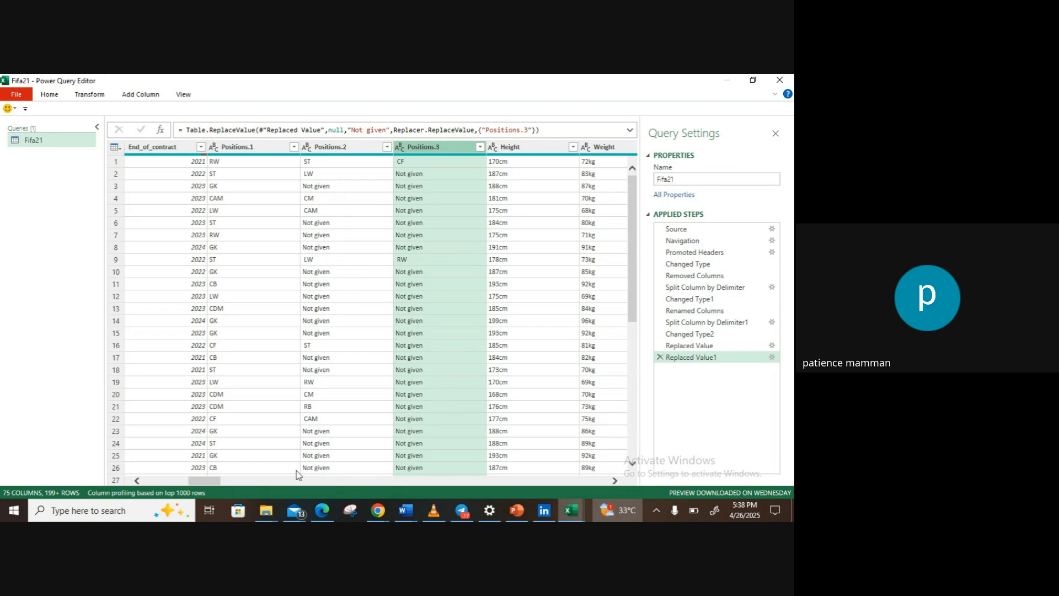
Step: Remove the "cm" text from the Height column by replacing it with nothing, and change the column's data type to Whole Number
drag(198, 481, 220, 482)
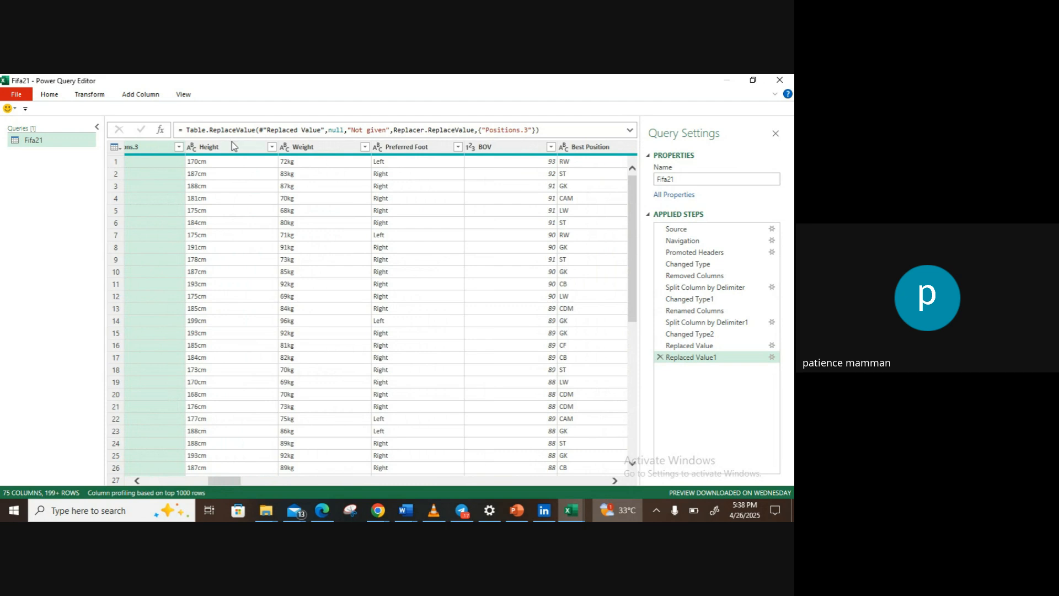
click(234, 145)
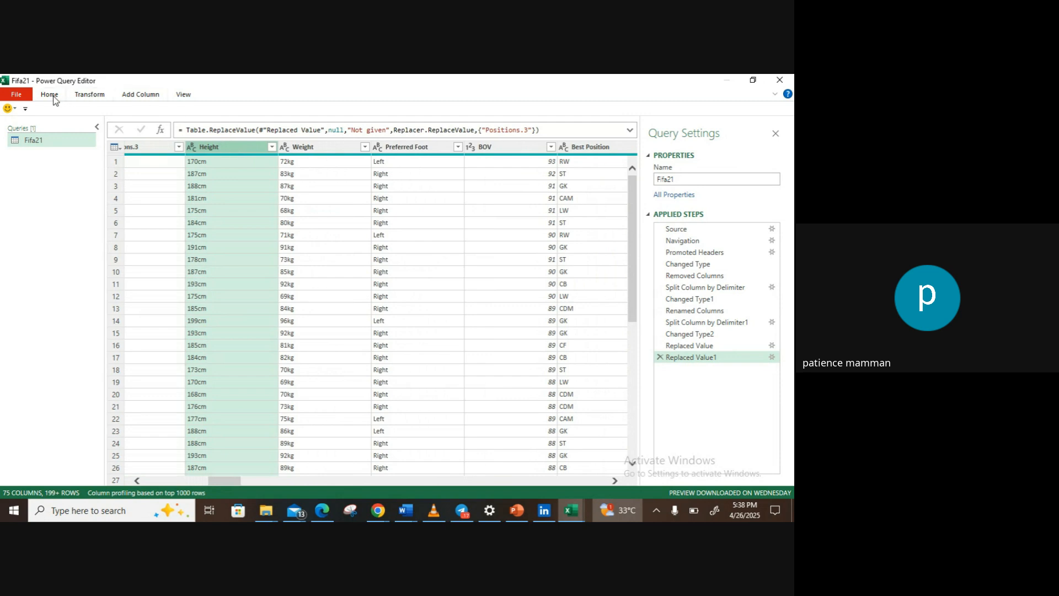
click(90, 94)
click(232, 111)
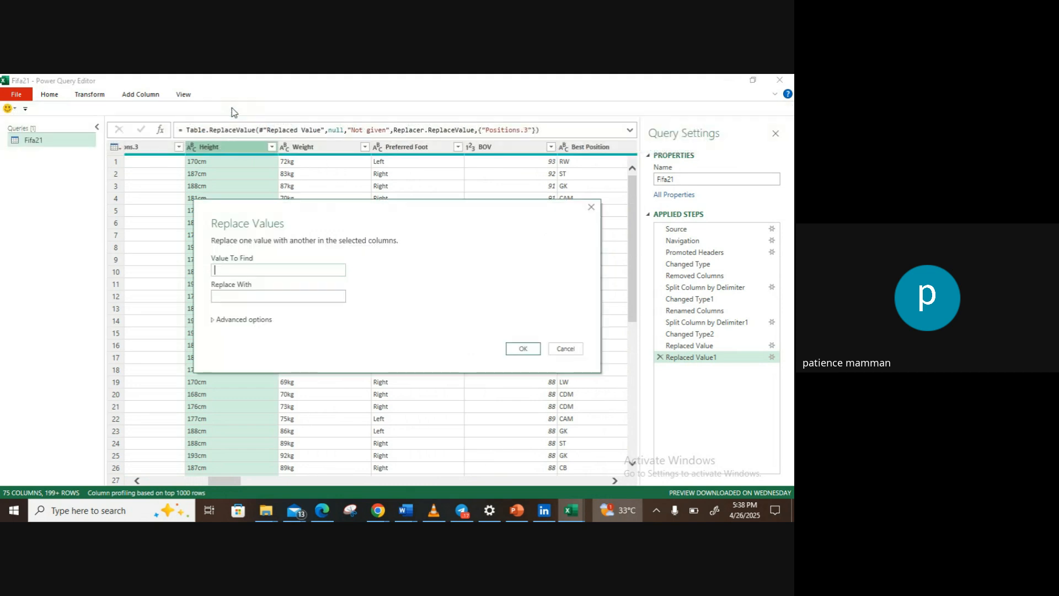
text(cm)
click(243, 297)
click(521, 349)
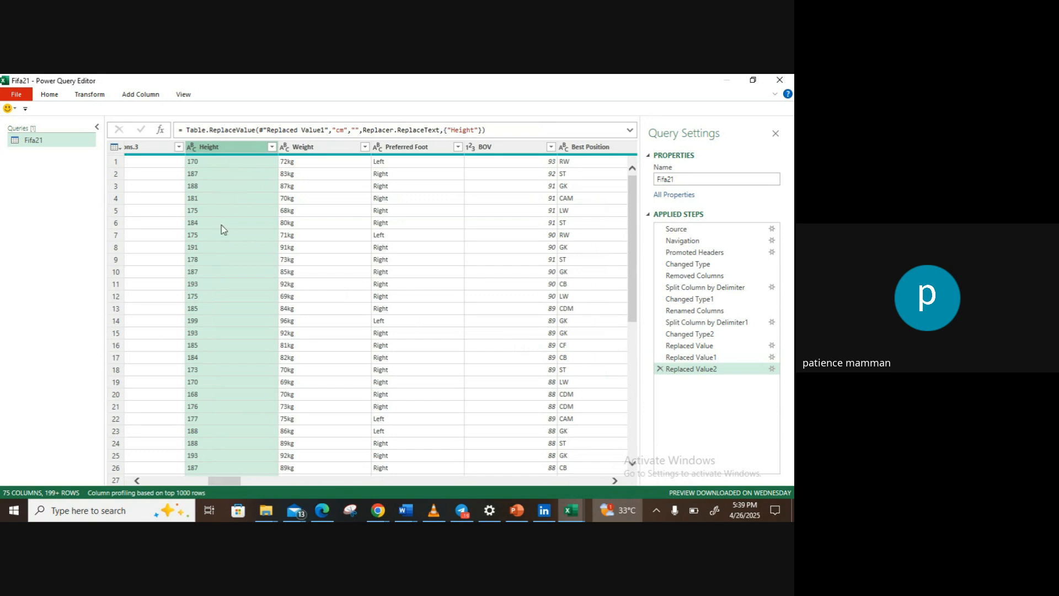
click(191, 147)
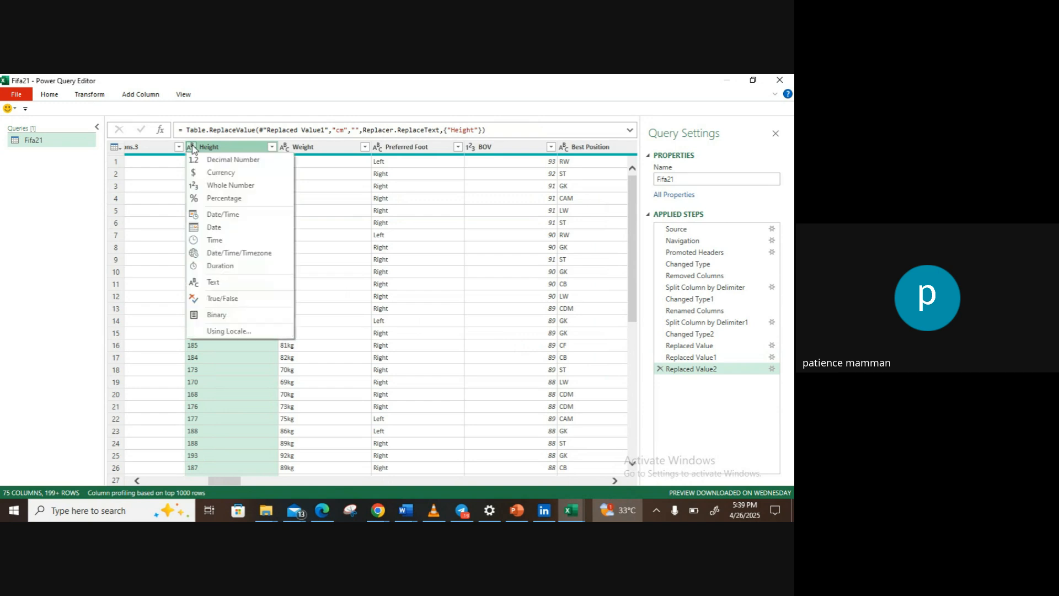
click(221, 185)
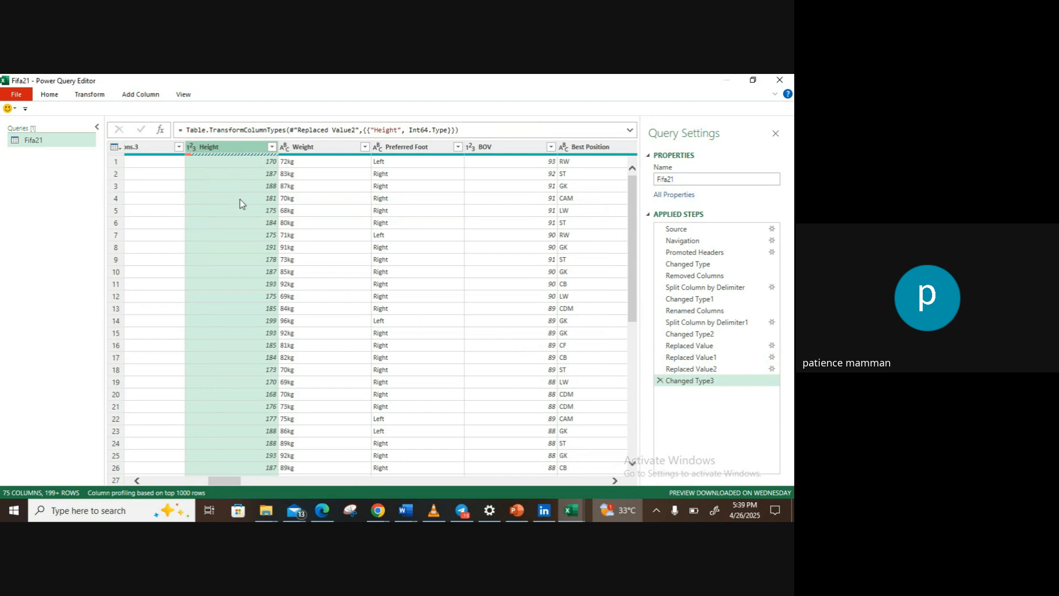
Step: Rename the Height column as Height(cm)
double_click(234, 147)
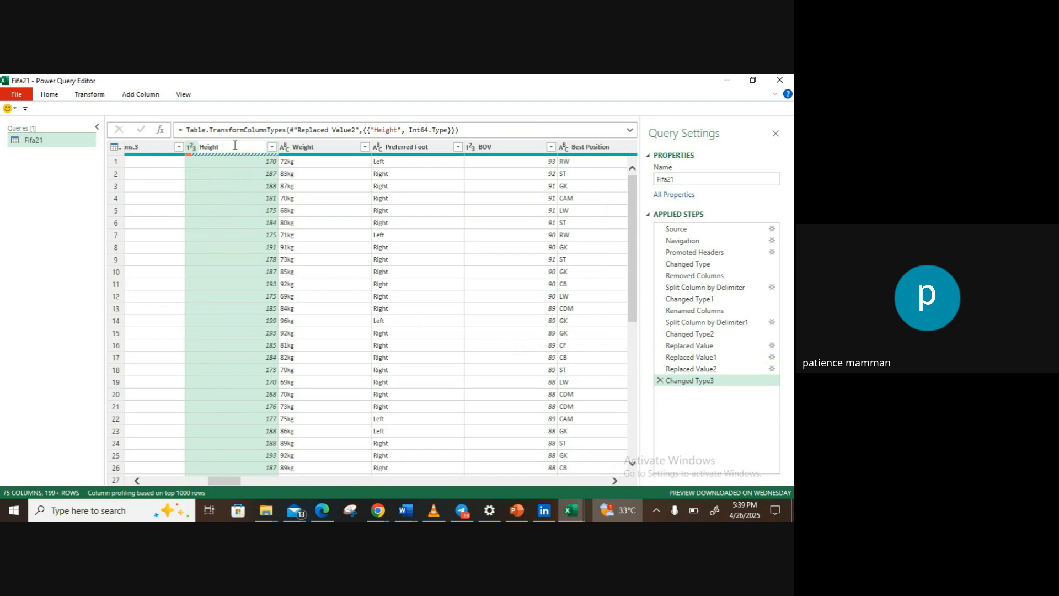
click(235, 146)
text((cm))
key(Return)
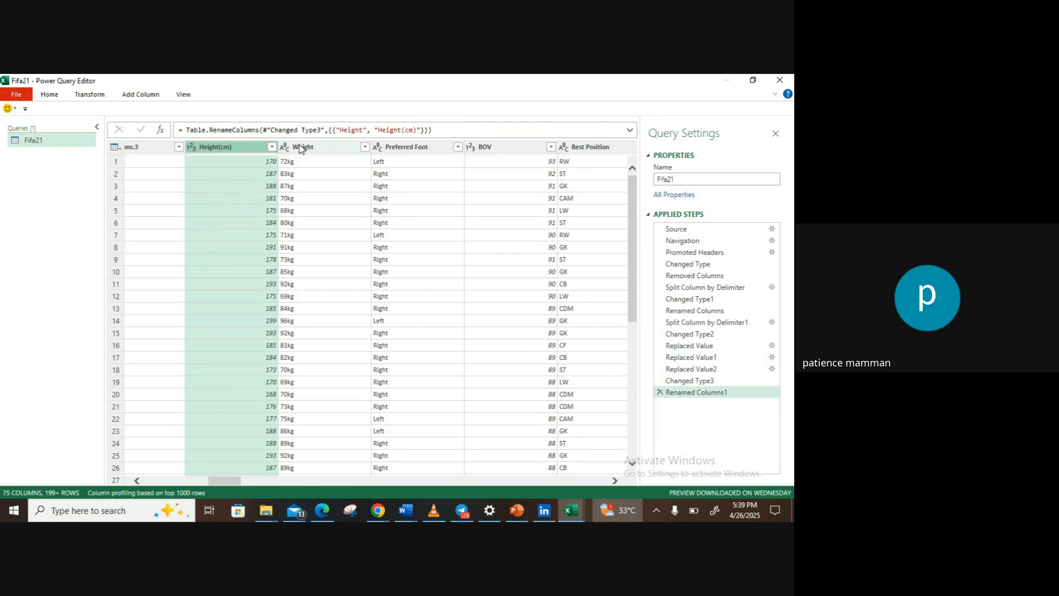
Step: Remove the "kg" text from the Weight column by replacing it with nothing, and change the column's data type to Whole Number
click(301, 148)
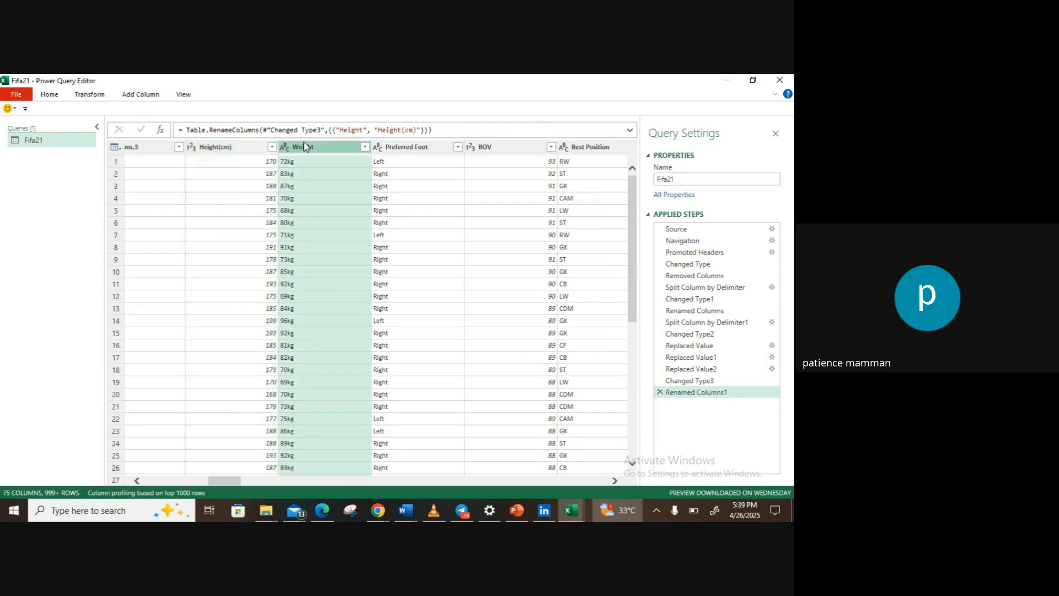
click(90, 96)
click(249, 165)
text(kg)
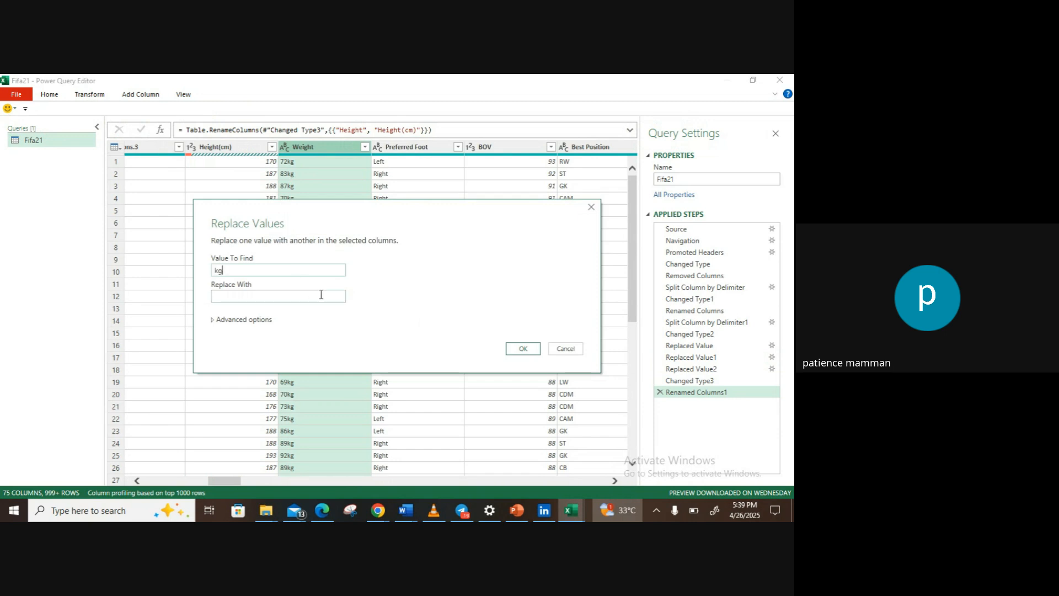
click(526, 352)
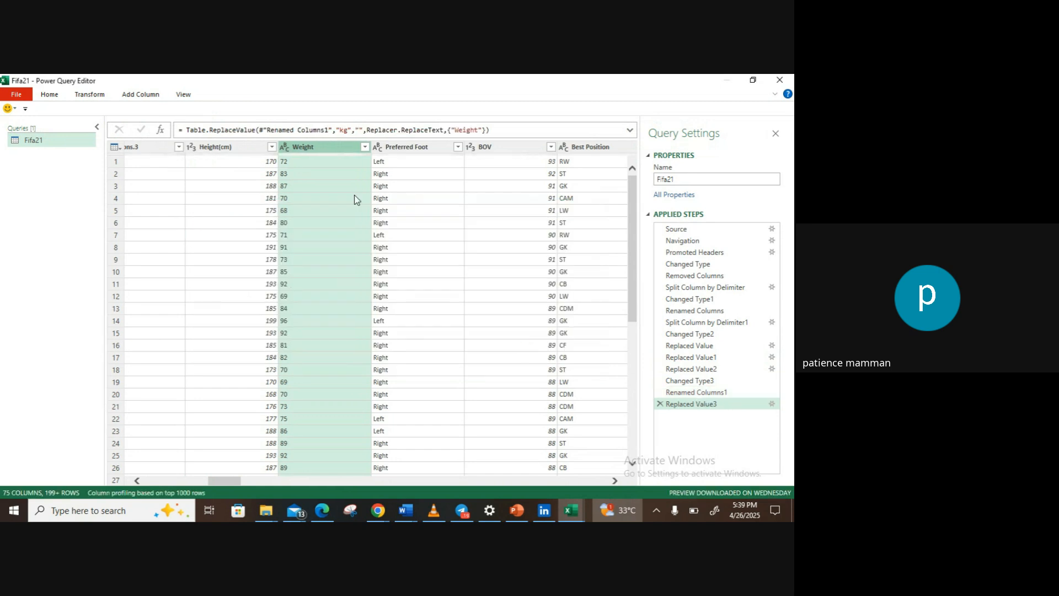
click(285, 147)
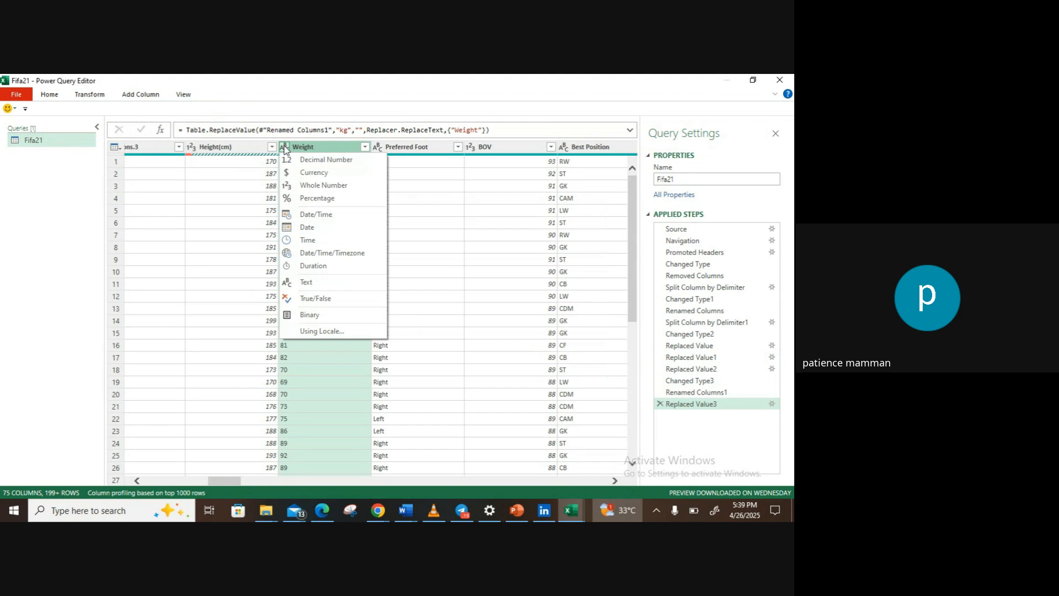
click(323, 186)
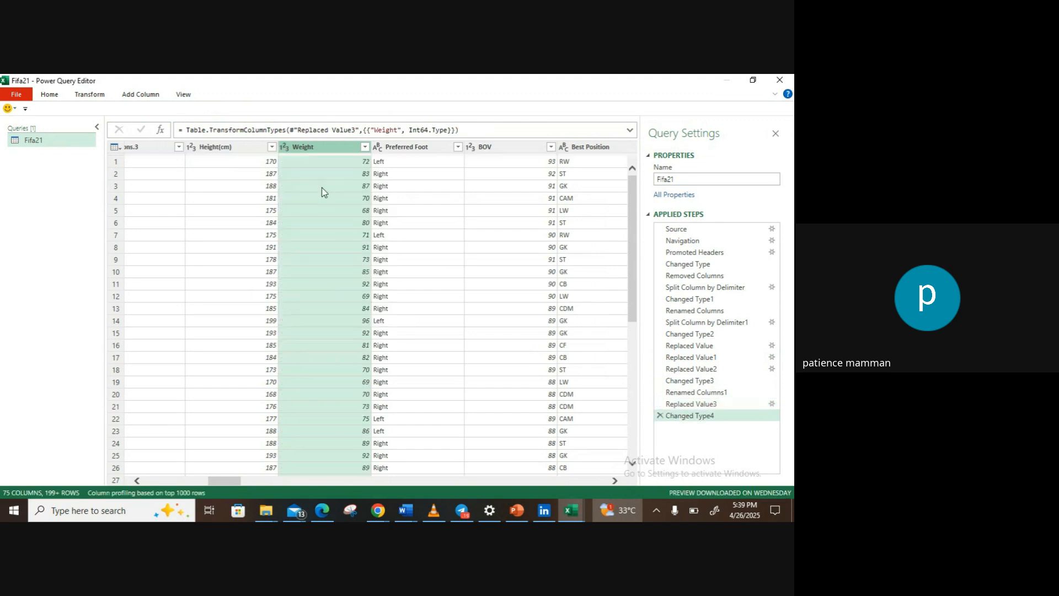
Step: Rename the Weight column as Weight(kg)
double_click(324, 144)
key(Return)
text((kg)
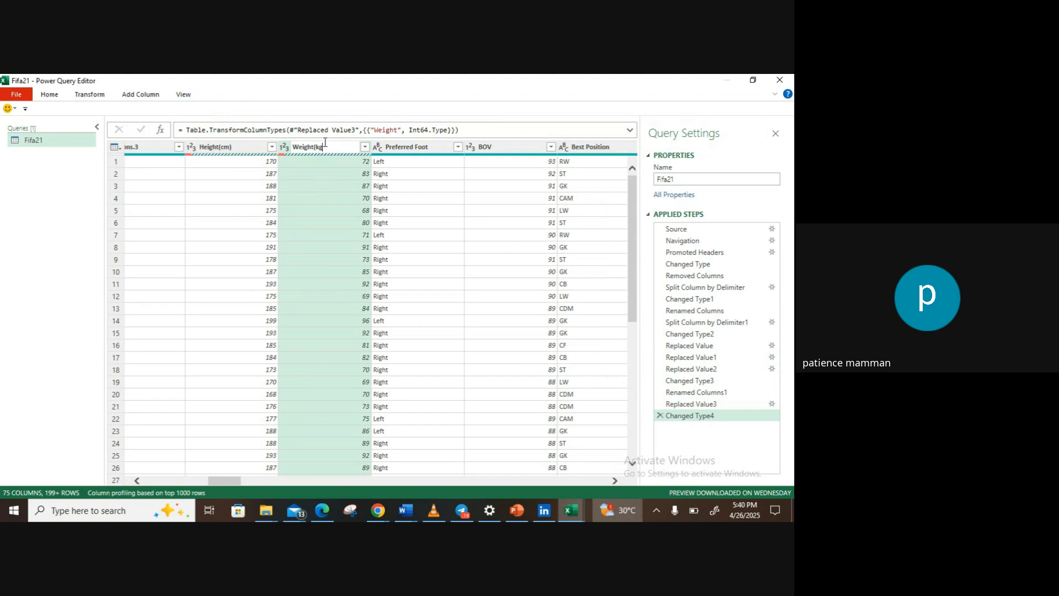
text())
key(Return)
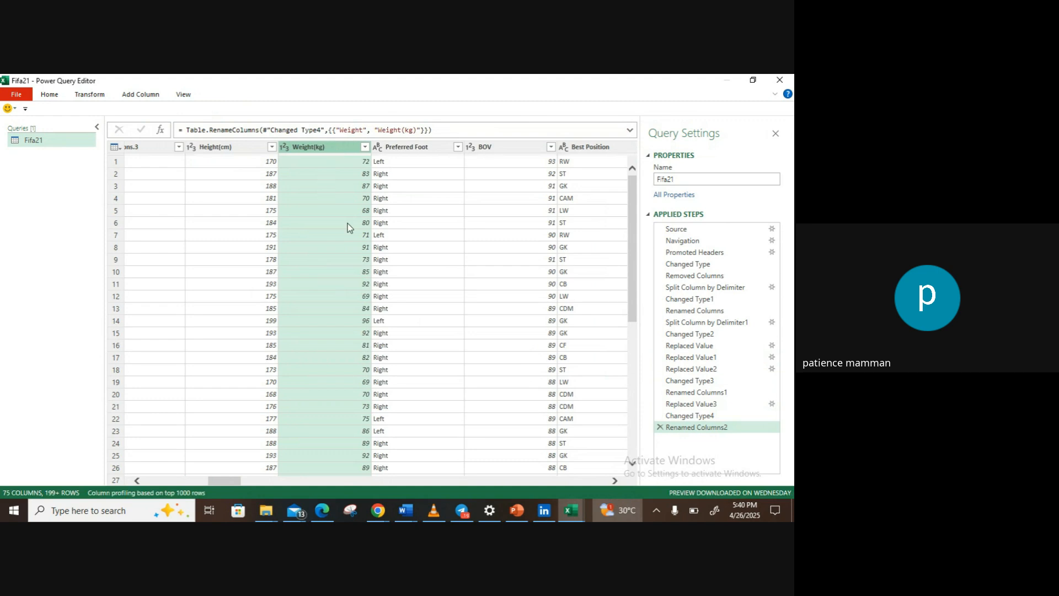
Step: Split the Joined column at each occurrence of the custom delimiter "/", with the quote character set to None
mouse_move(233, 478)
mouse_down()
mouse_move(151, 481)
mouse_move(223, 484)
mouse_up()
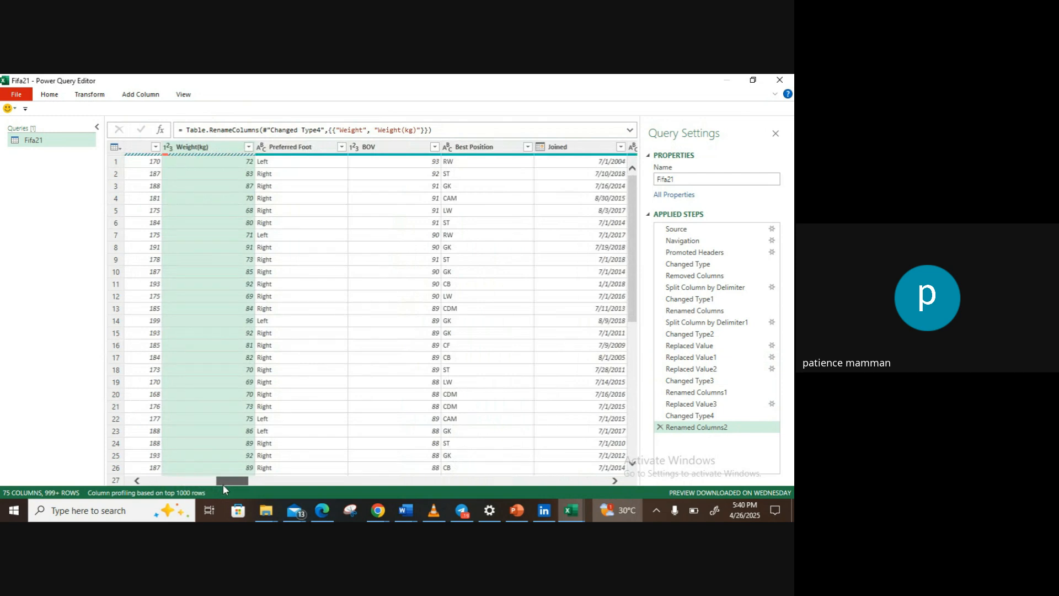
drag(223, 484, 241, 484)
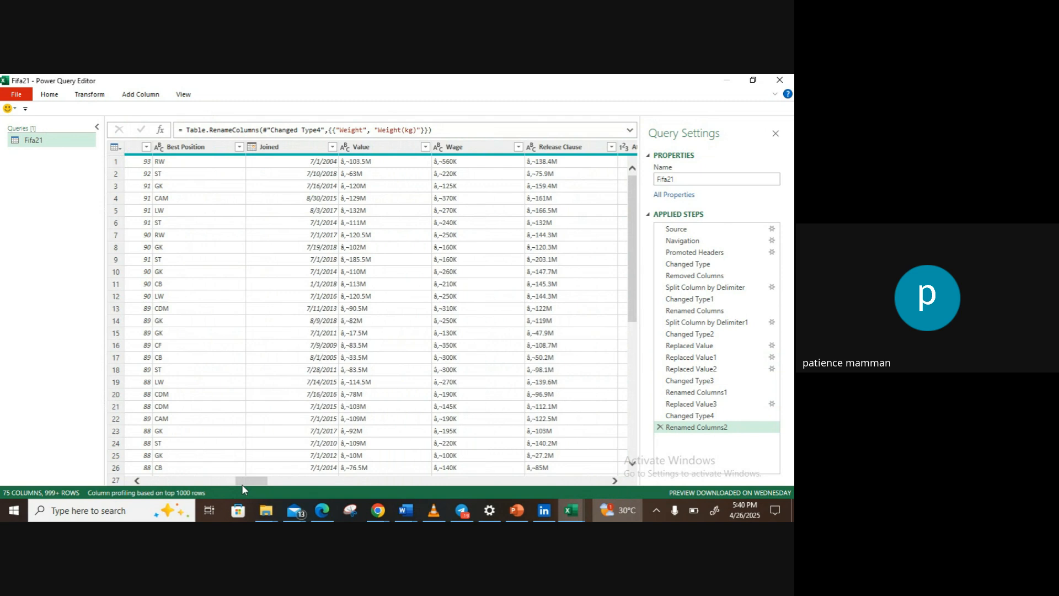
click(302, 147)
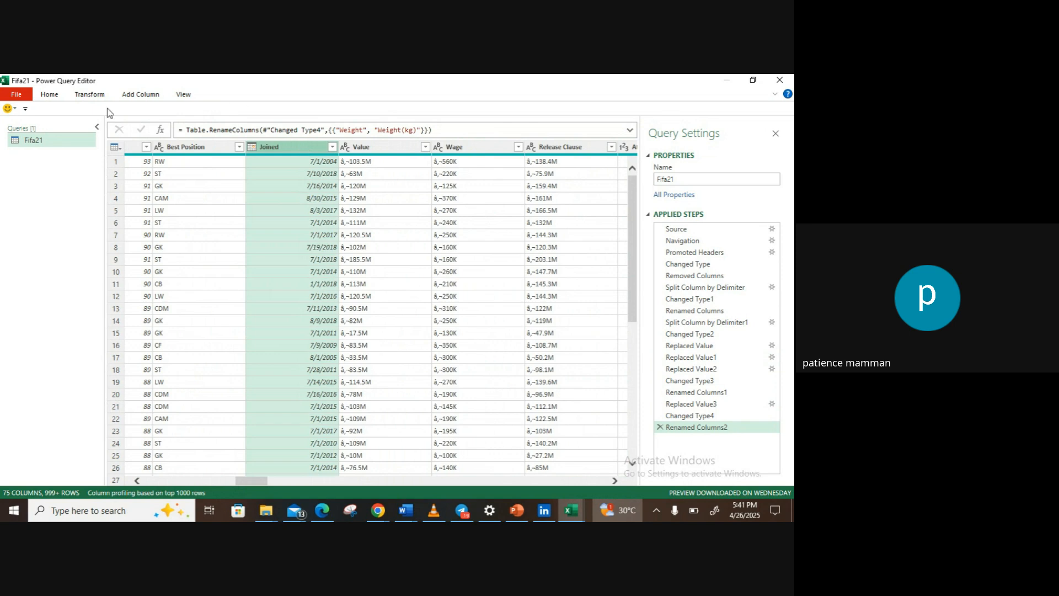
click(87, 97)
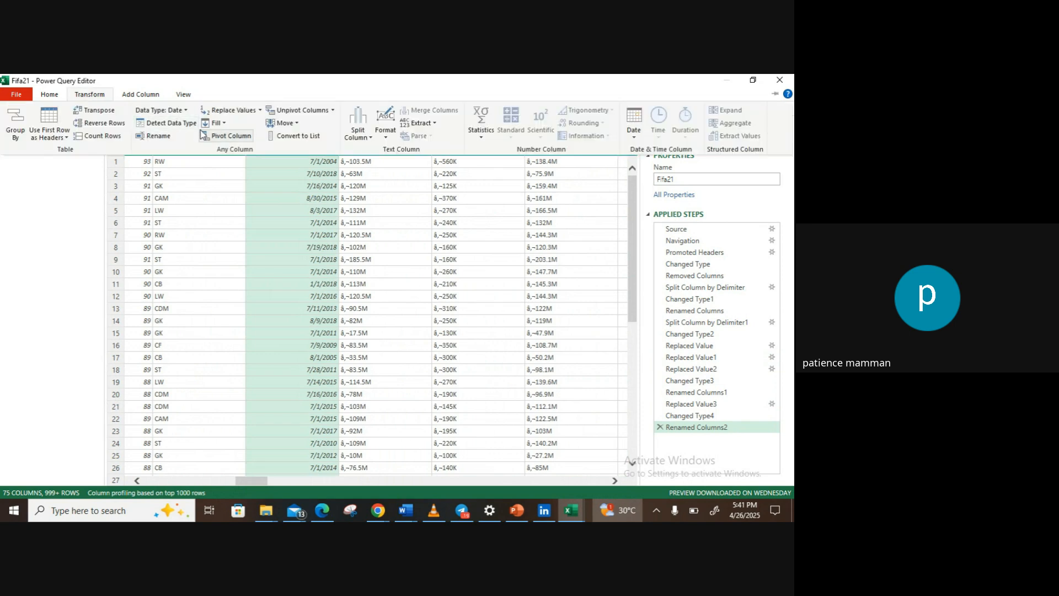
click(358, 134)
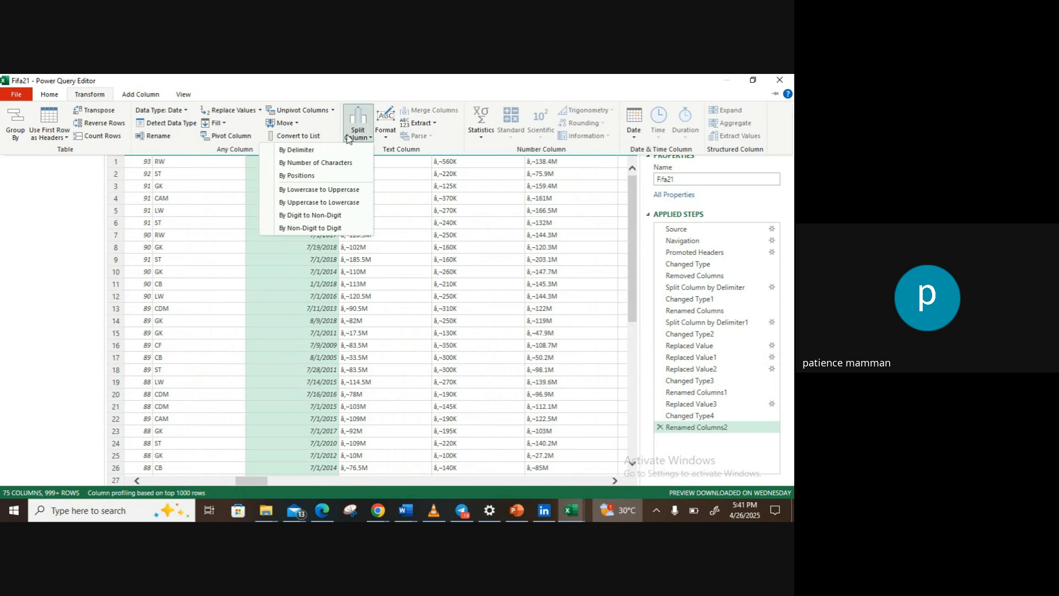
click(319, 150)
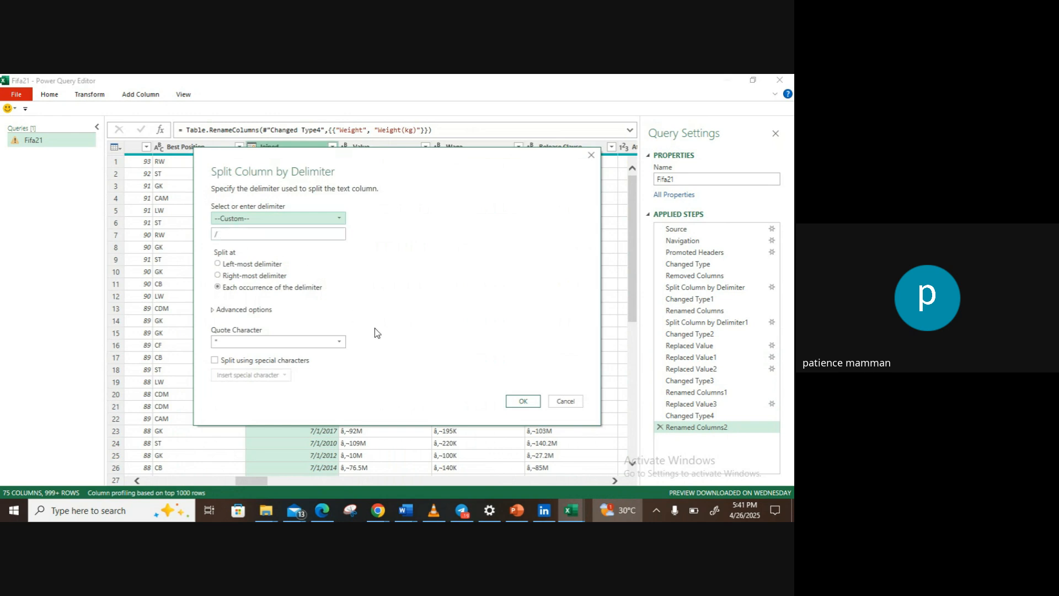
click(340, 343)
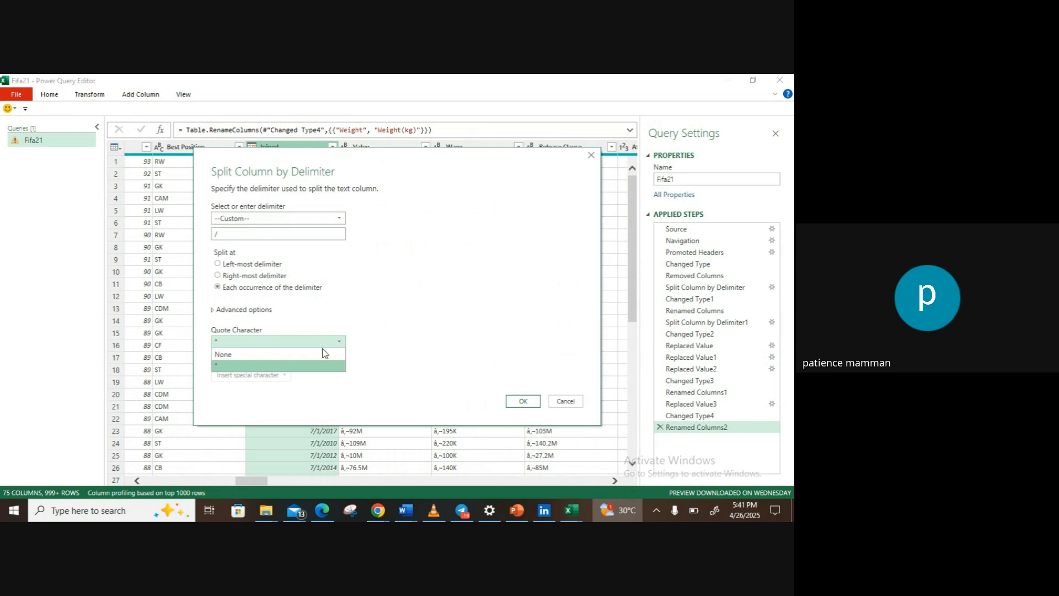
click(323, 364)
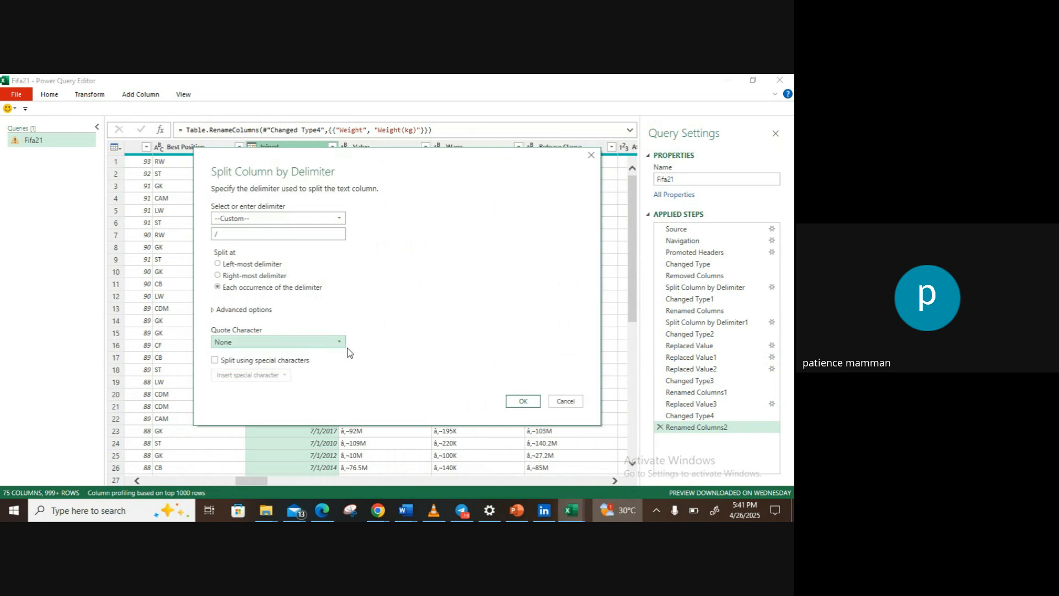
click(521, 401)
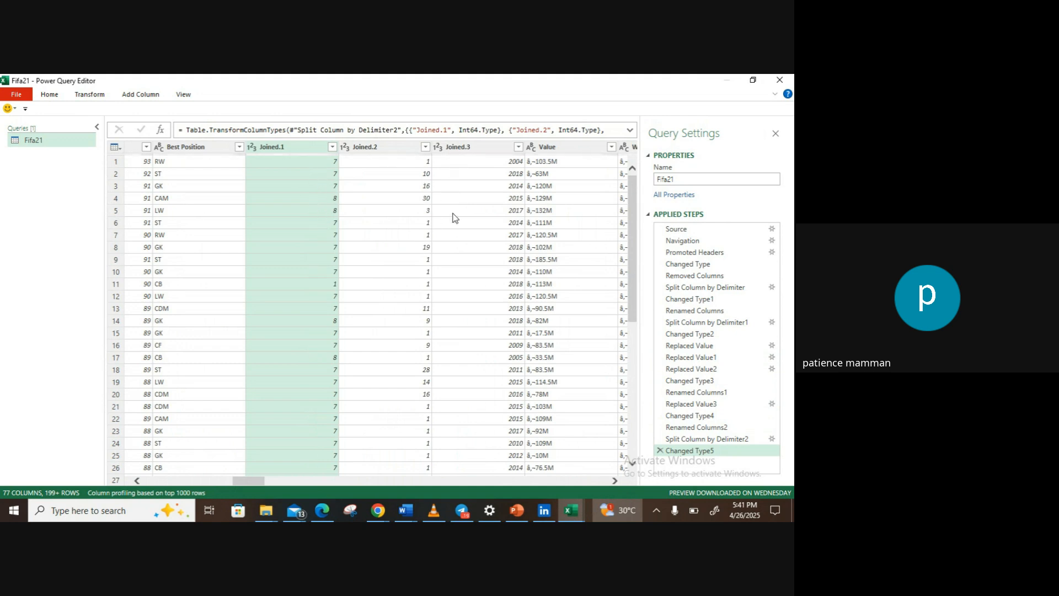
Step: Apply the Joined.1 column's filter with all values kept, and rename the column as month_joined
click(332, 147)
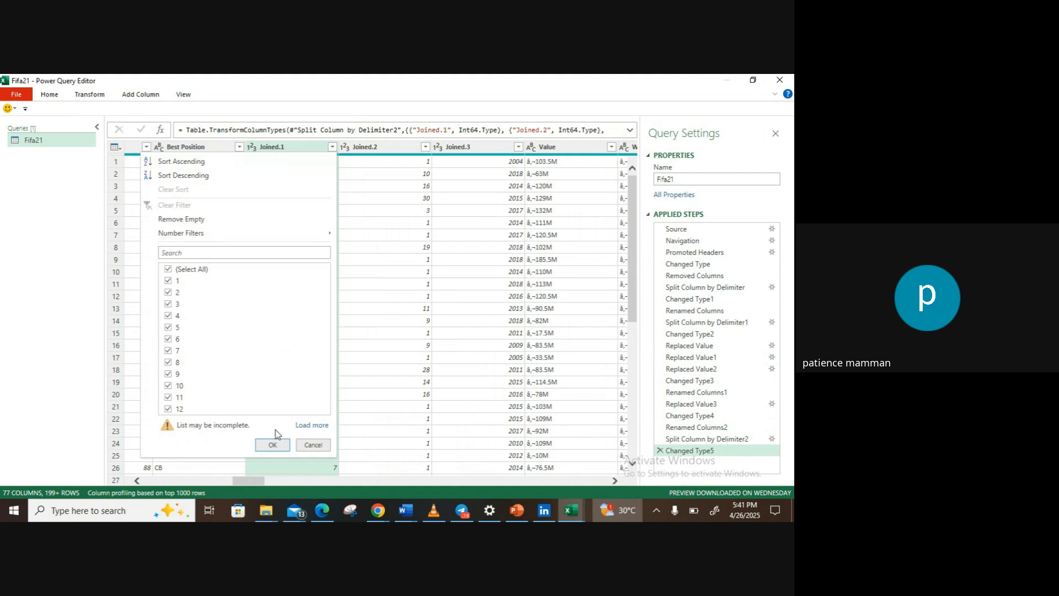
click(273, 444)
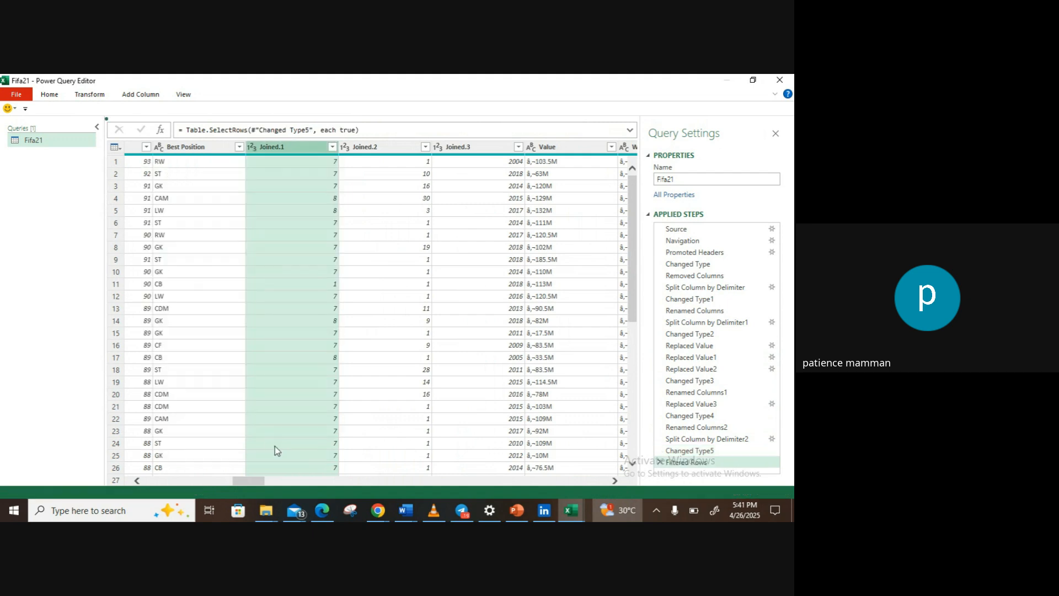
double_click(274, 146)
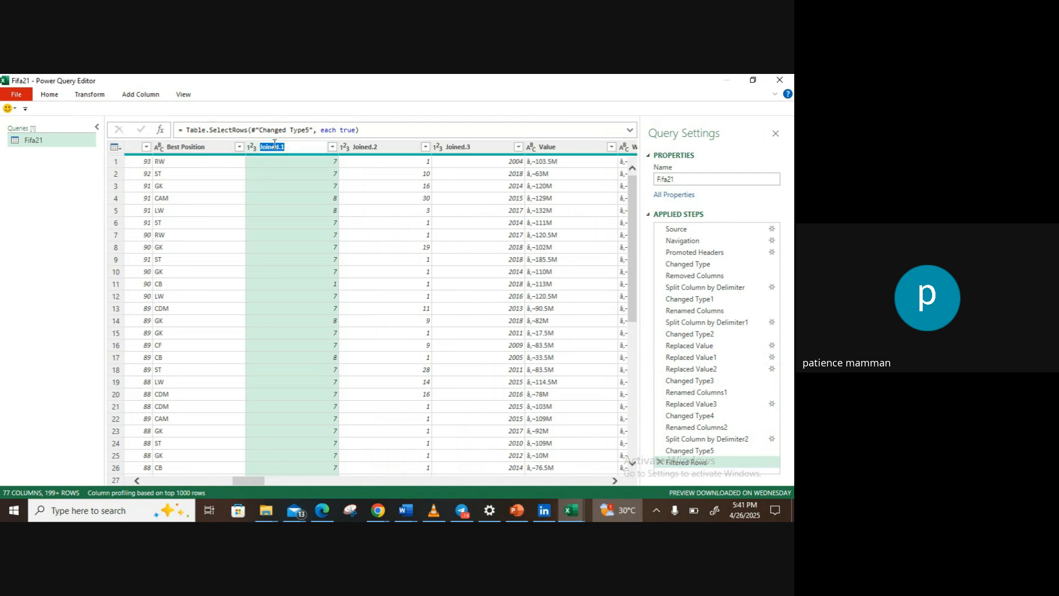
text(month_joined)
key(Return)
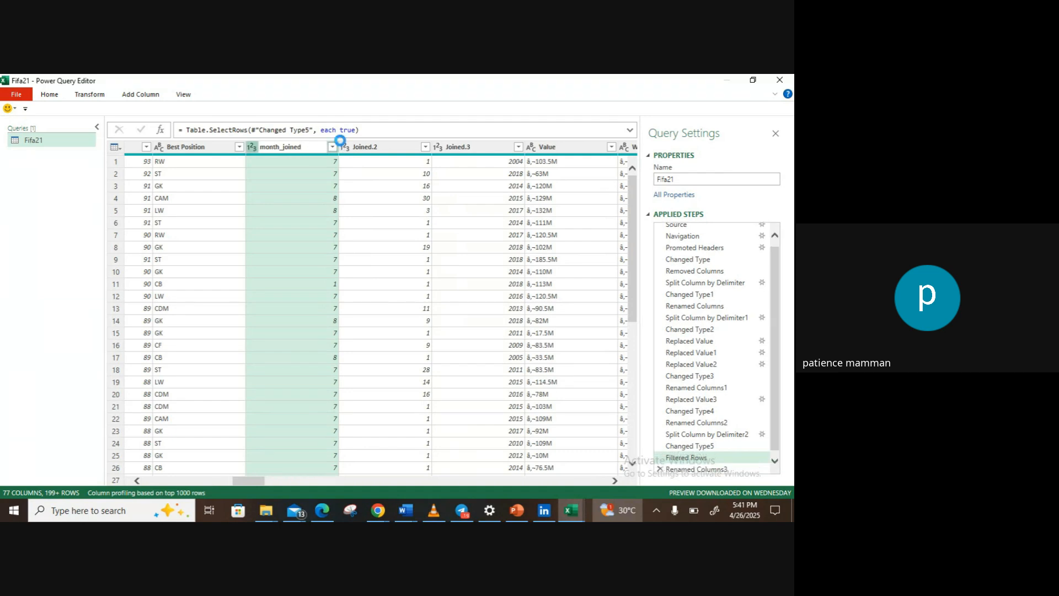
Step: Rename the Joined.2 column as Day_joined
double_click(372, 148)
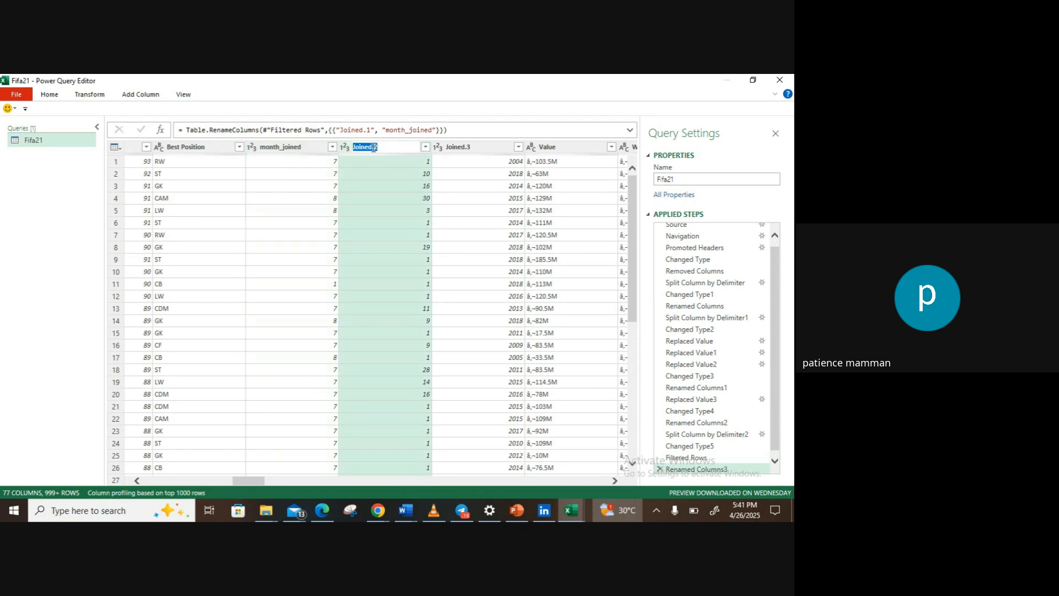
key(BackSpace)
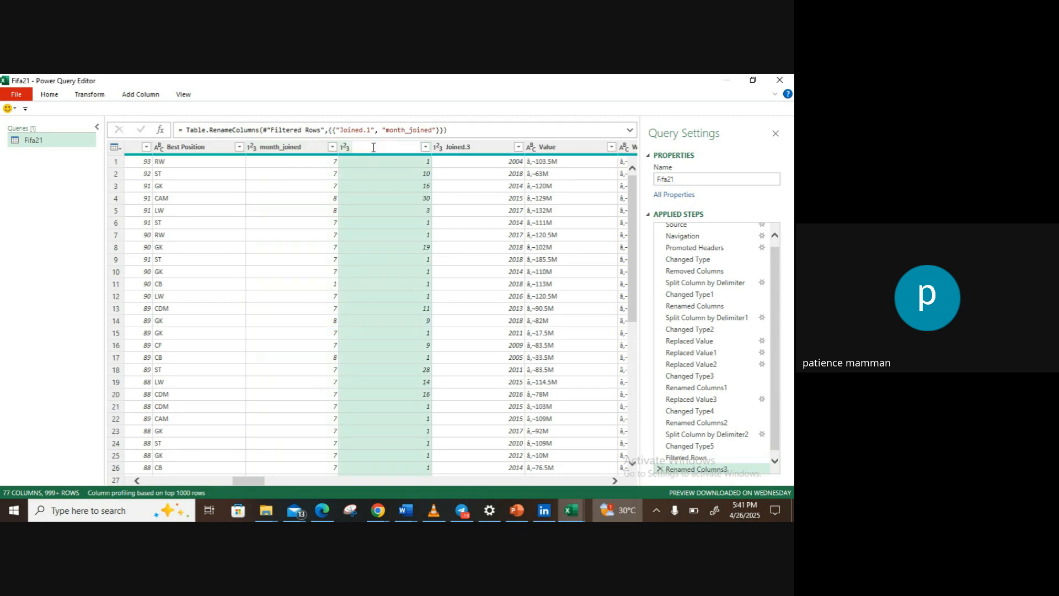
text(Day_joined)
click(444, 148)
Step: Rename the Joined.3 column as Year_joined
double_click(453, 146)
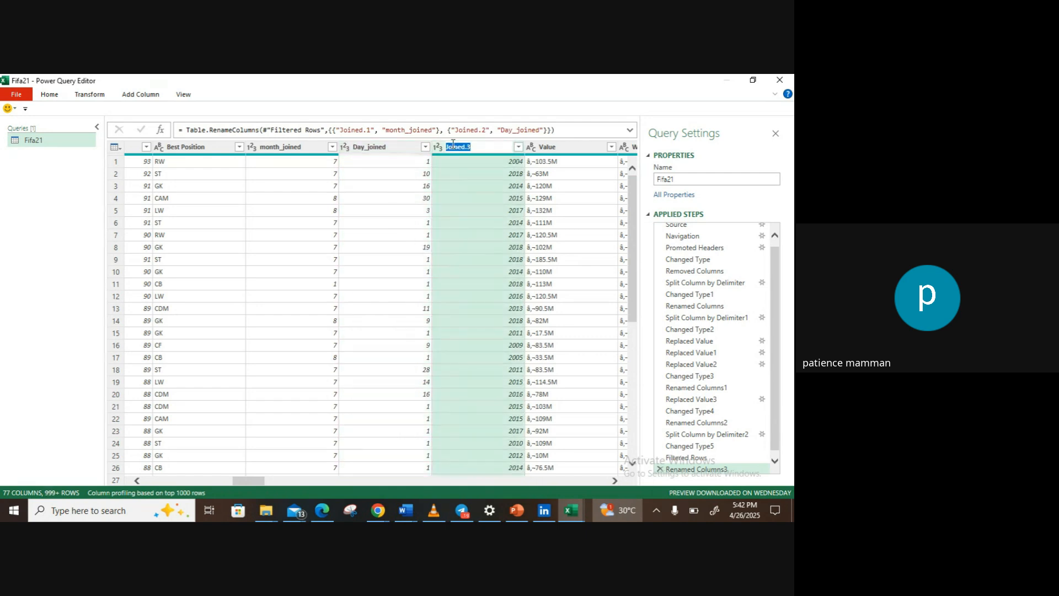
text(Year_joined)
key(Return)
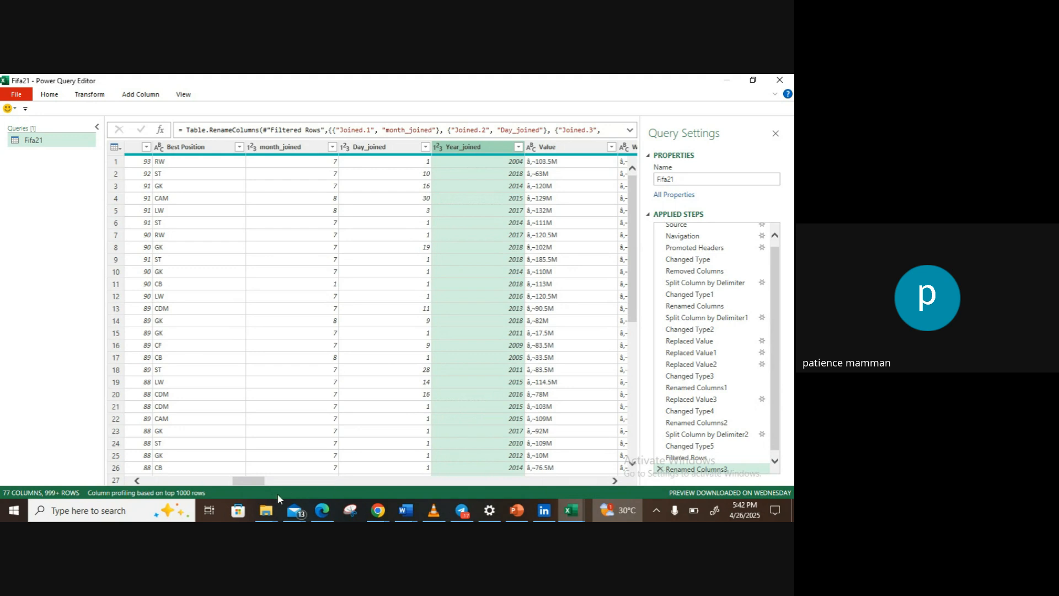
Step: Replace "M" with nothing in the Value column
drag(257, 482, 265, 481)
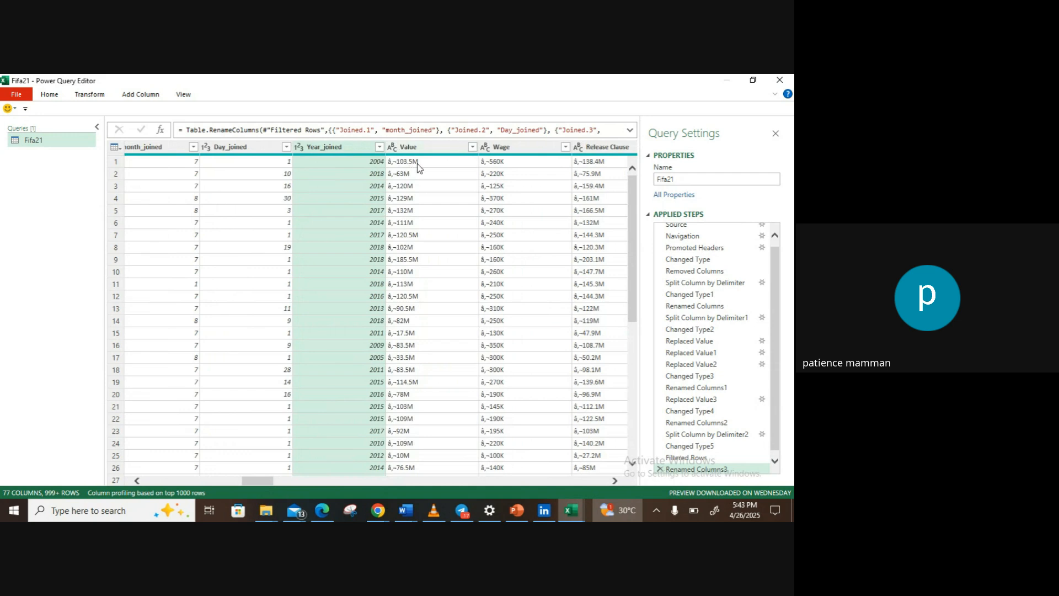
click(394, 146)
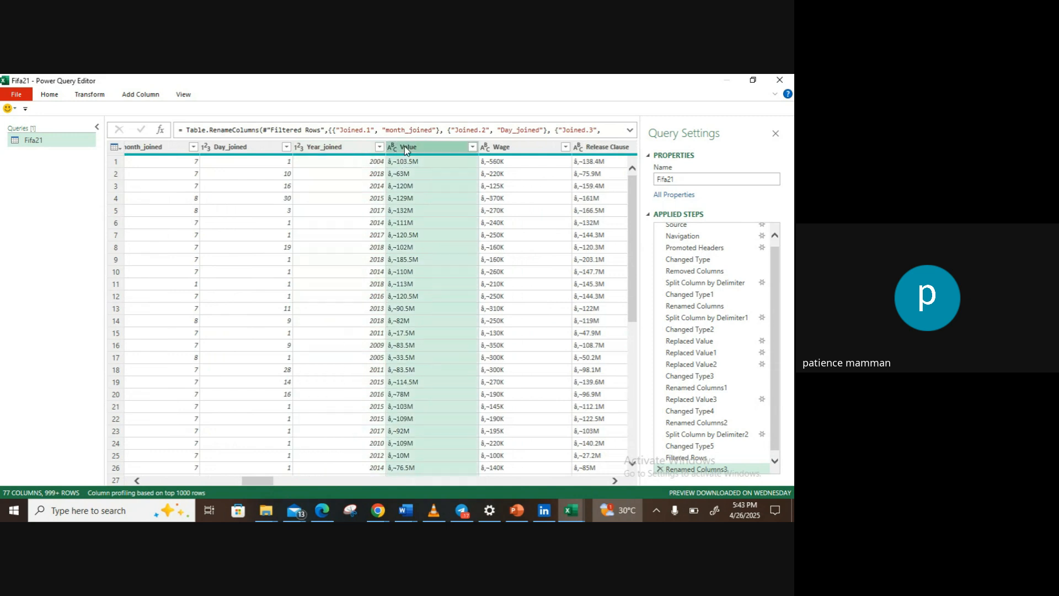
click(88, 95)
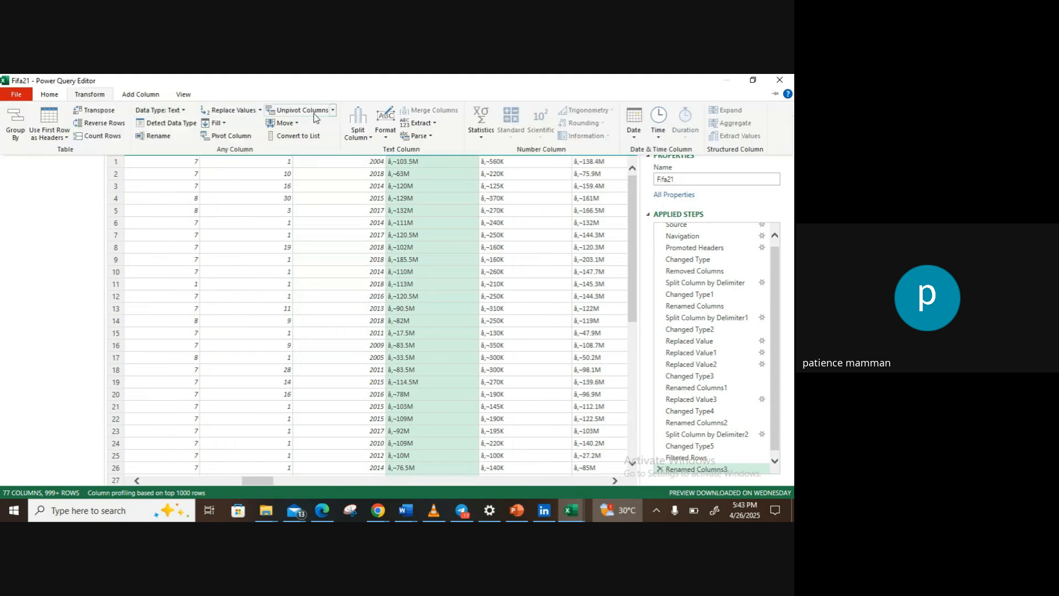
click(242, 112)
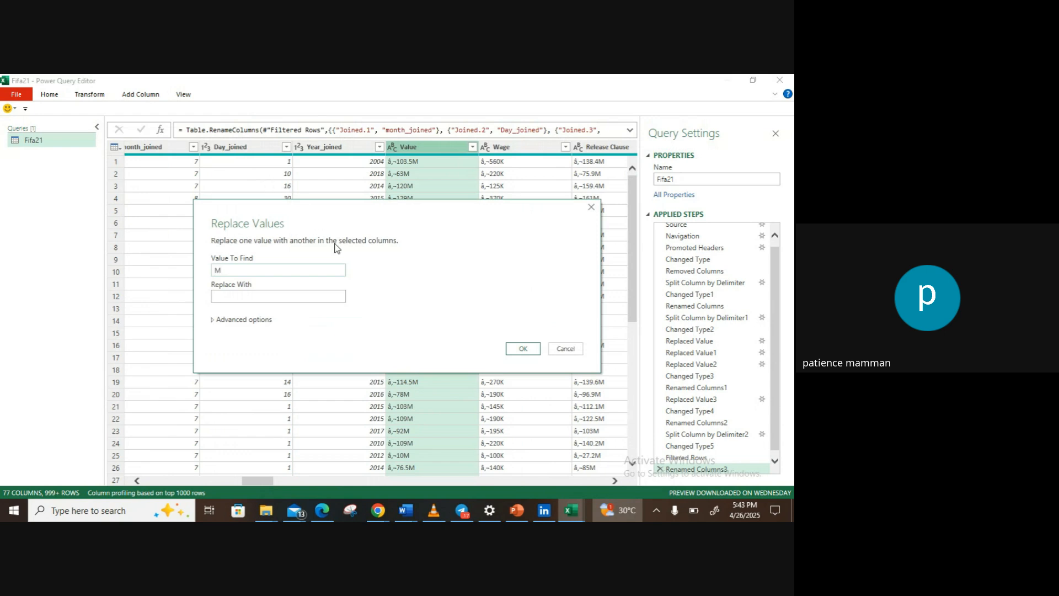
click(522, 348)
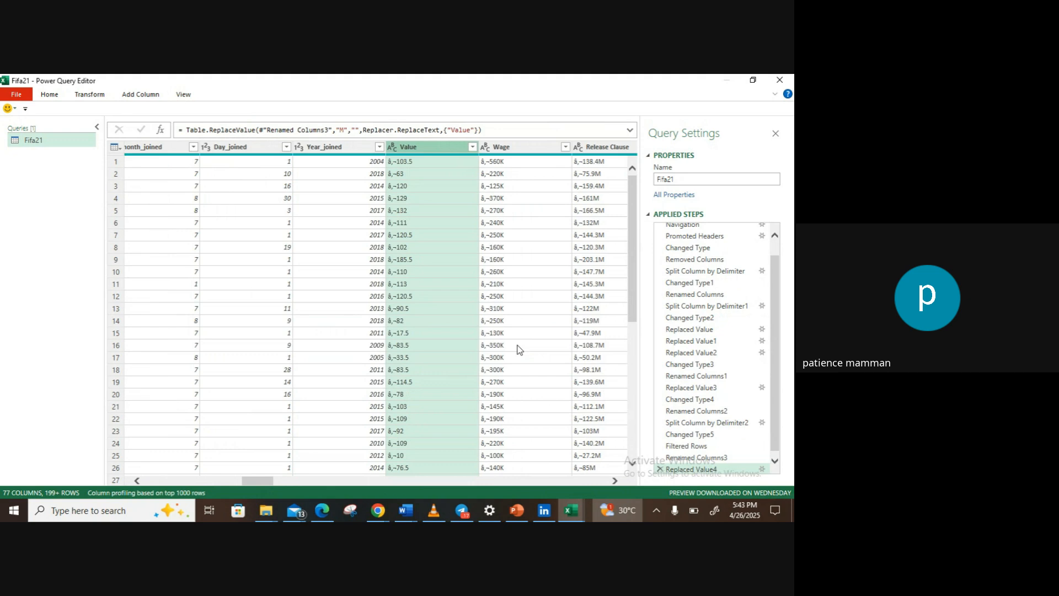
Step: Replace the "â‚¬" prefix with nothing in the Value column
click(430, 162)
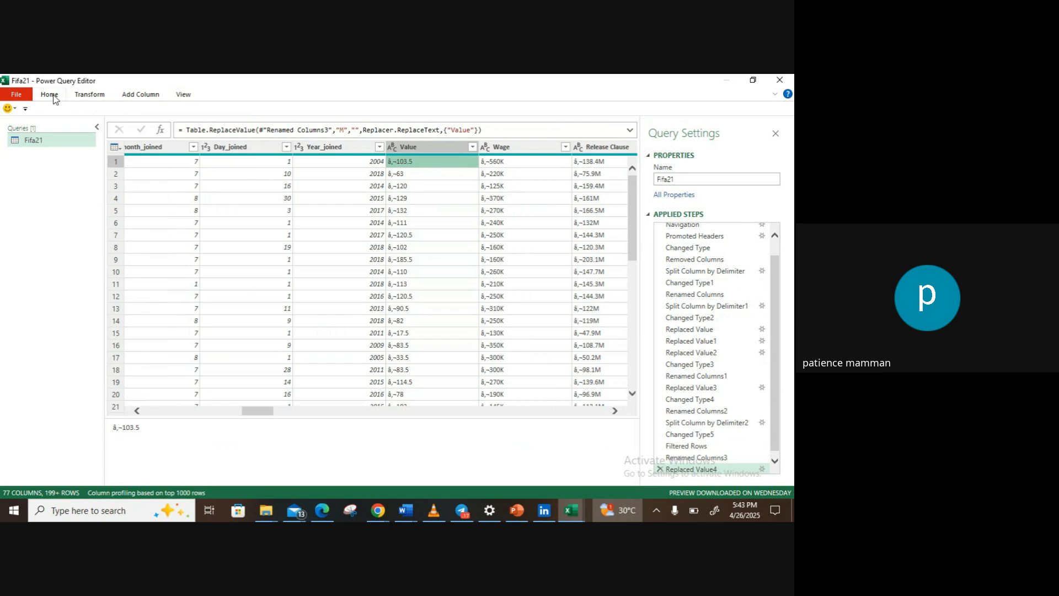
click(85, 96)
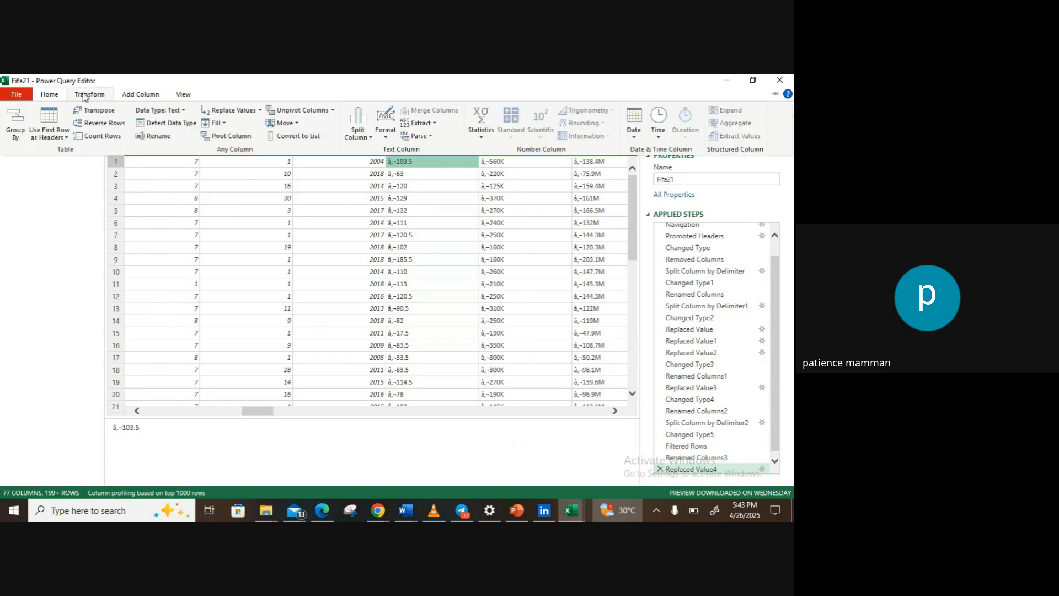
click(216, 112)
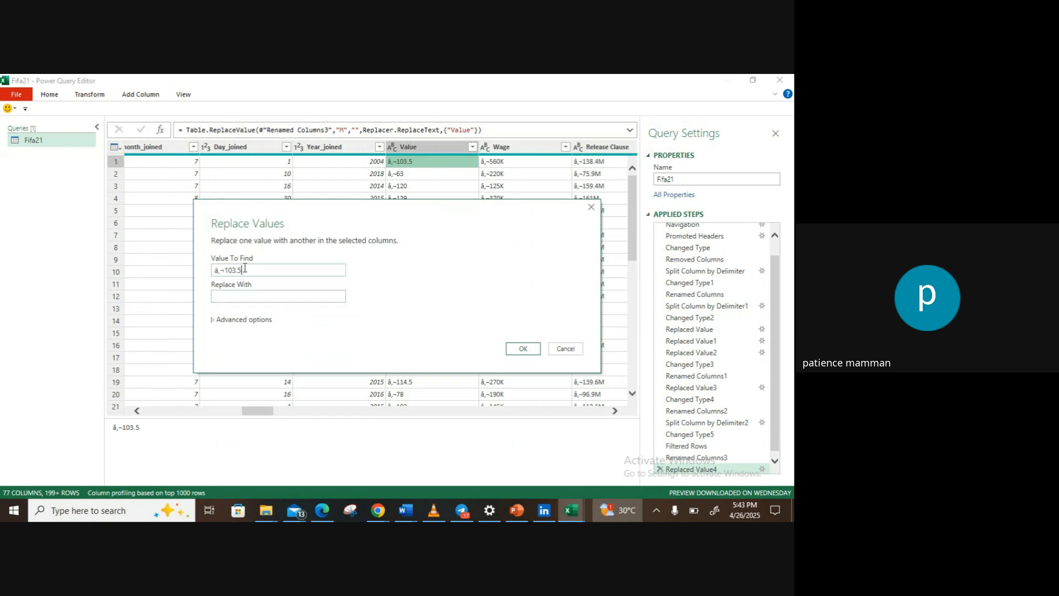
key(BackSpace)
key(BackSpace)
key(BackSpace)
click(517, 348)
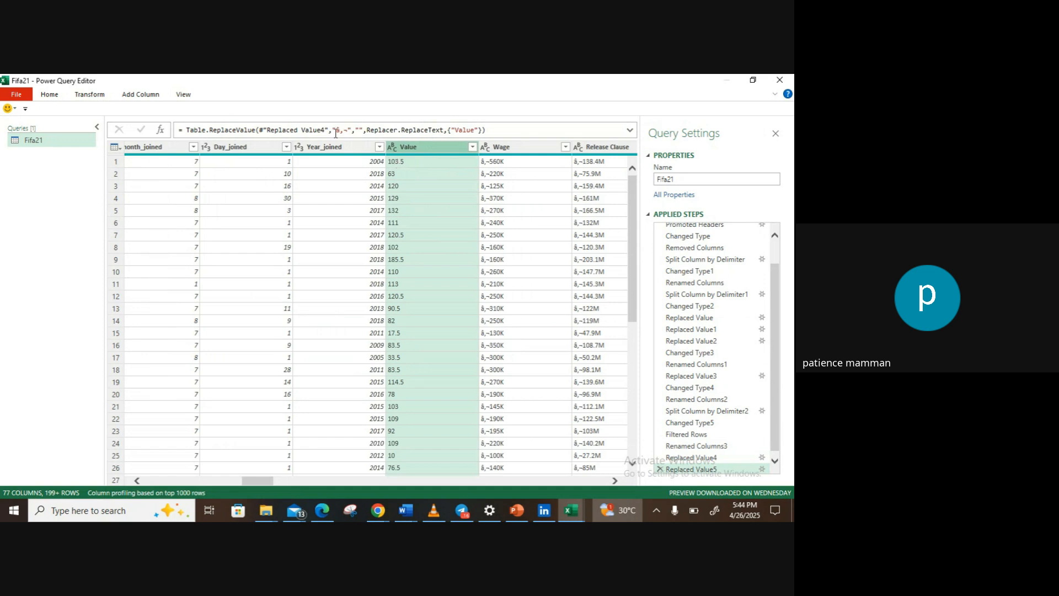
Step: Start a custom column named New_Value
click(139, 97)
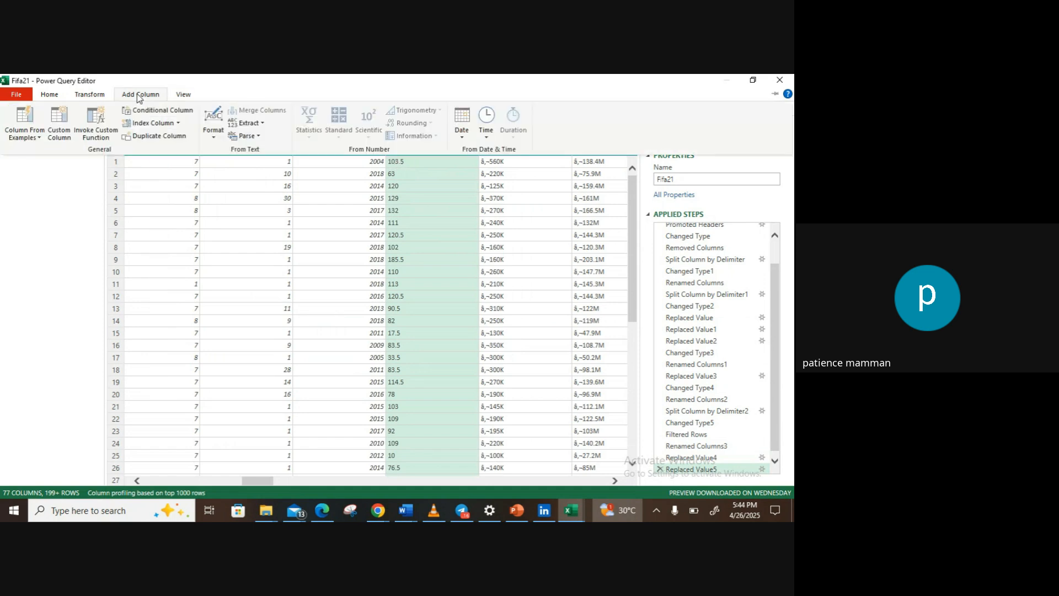
click(66, 126)
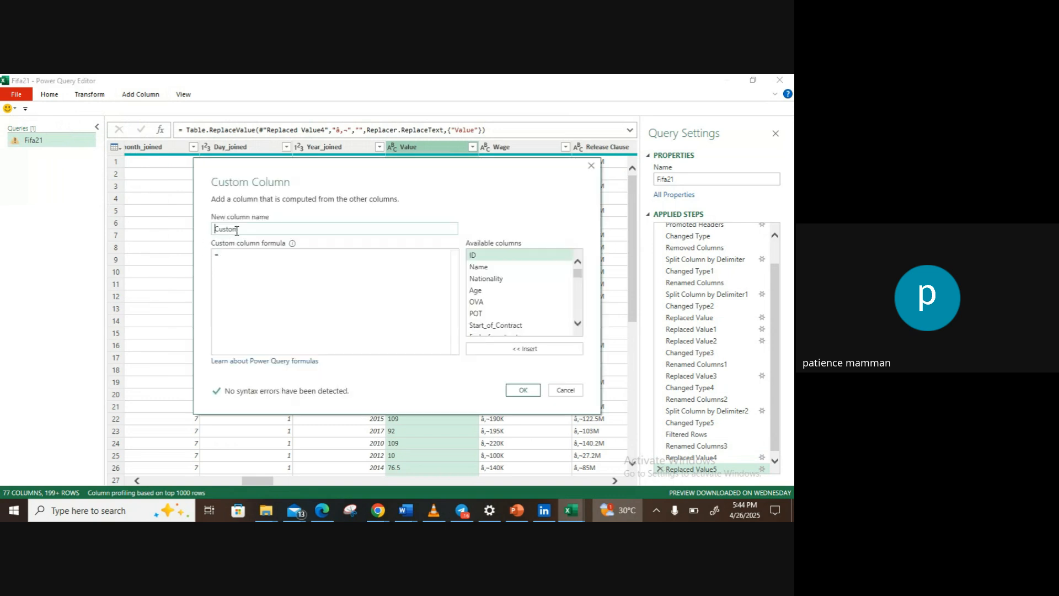
double_click(236, 229)
text(NEW)
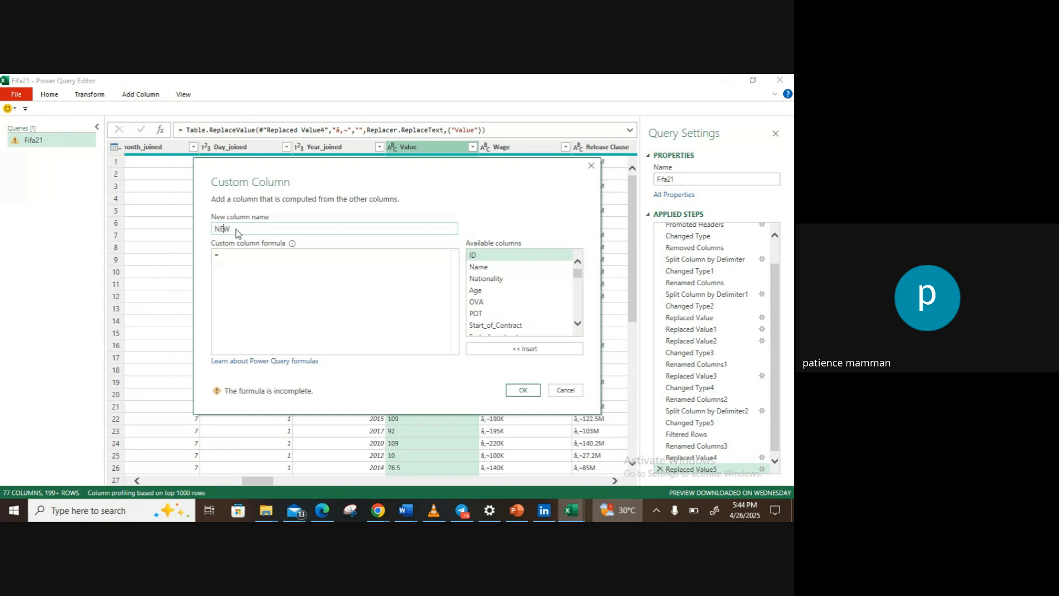
key(BackSpace)
text(ew_Value)
Step: Try to compute the New_Value custom column with the formula [Value]*1000000
mouse_move(575, 274)
mouse_down()
mouse_move(578, 317)
mouse_move(587, 284)
mouse_up()
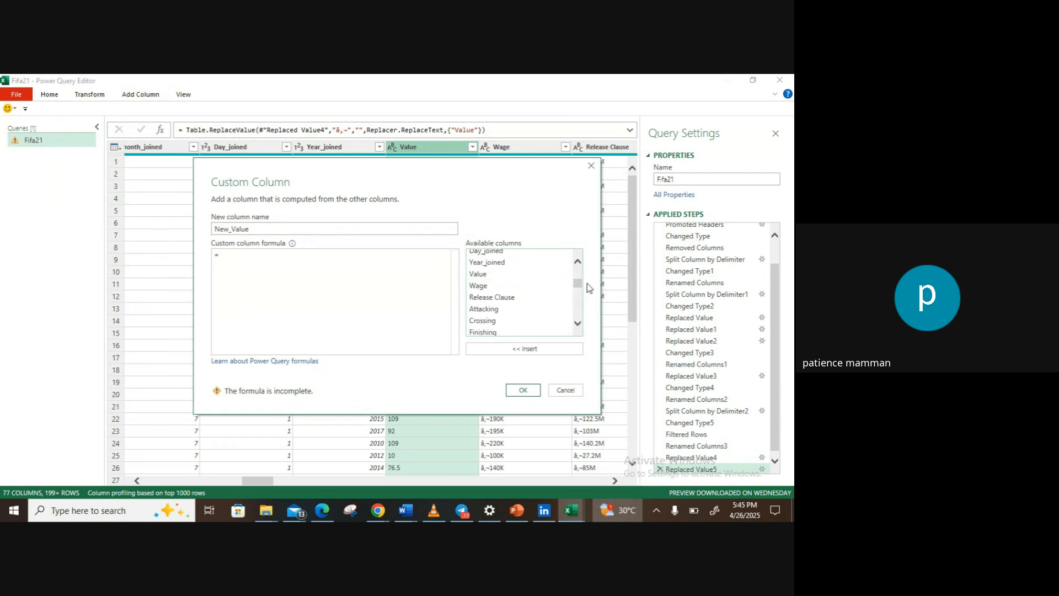
click(538, 278)
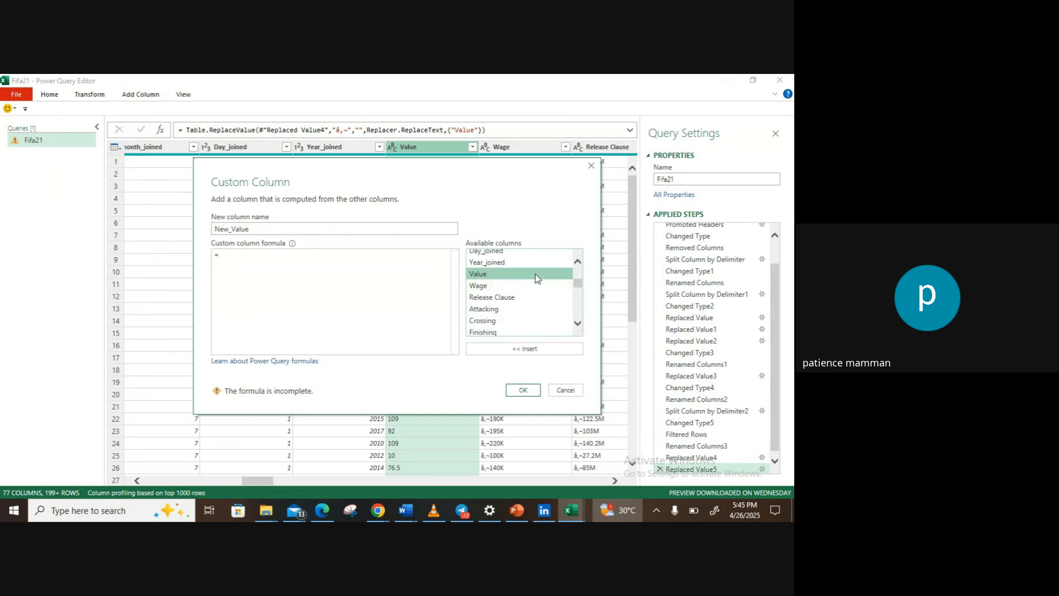
double_click(537, 279)
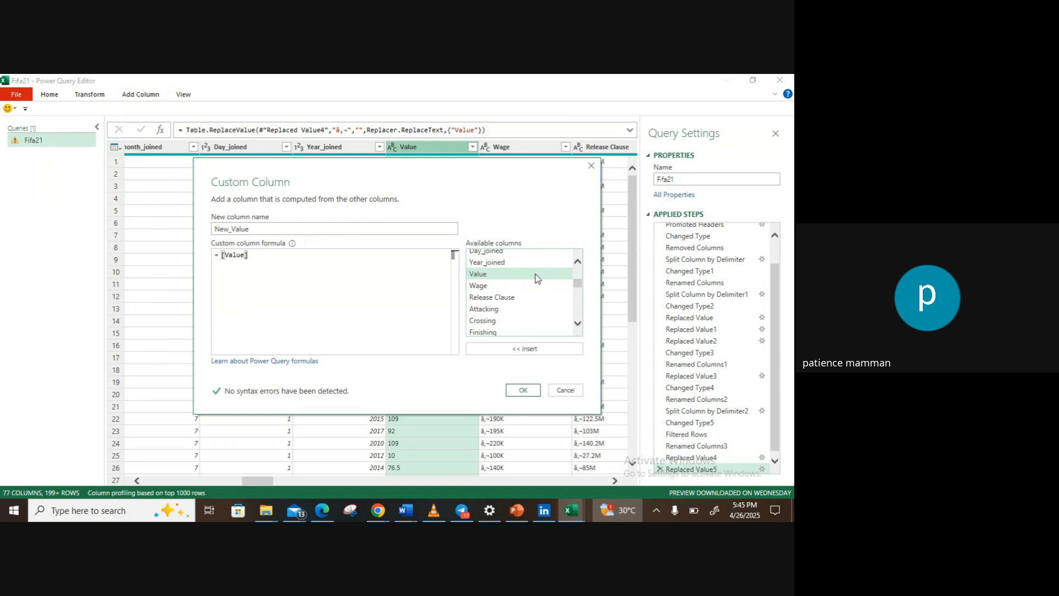
text(*)
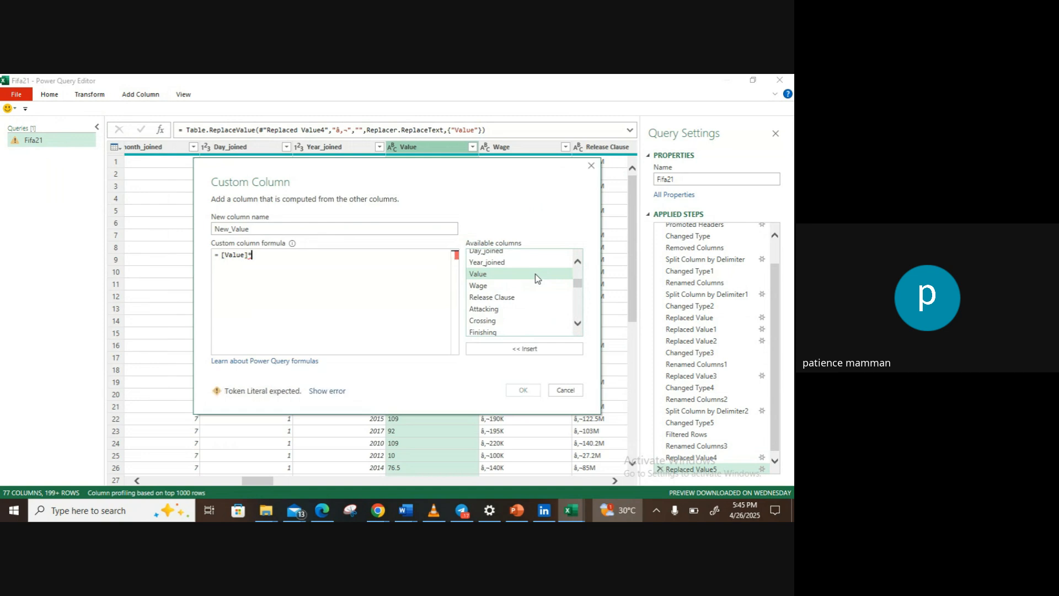
text(1)
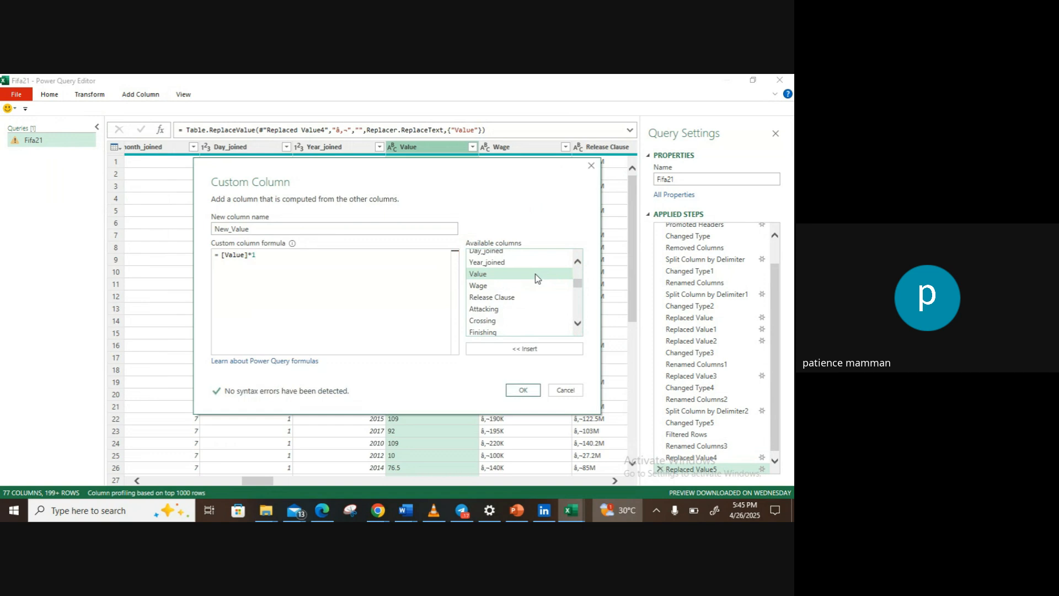
text(000000)
click(523, 390)
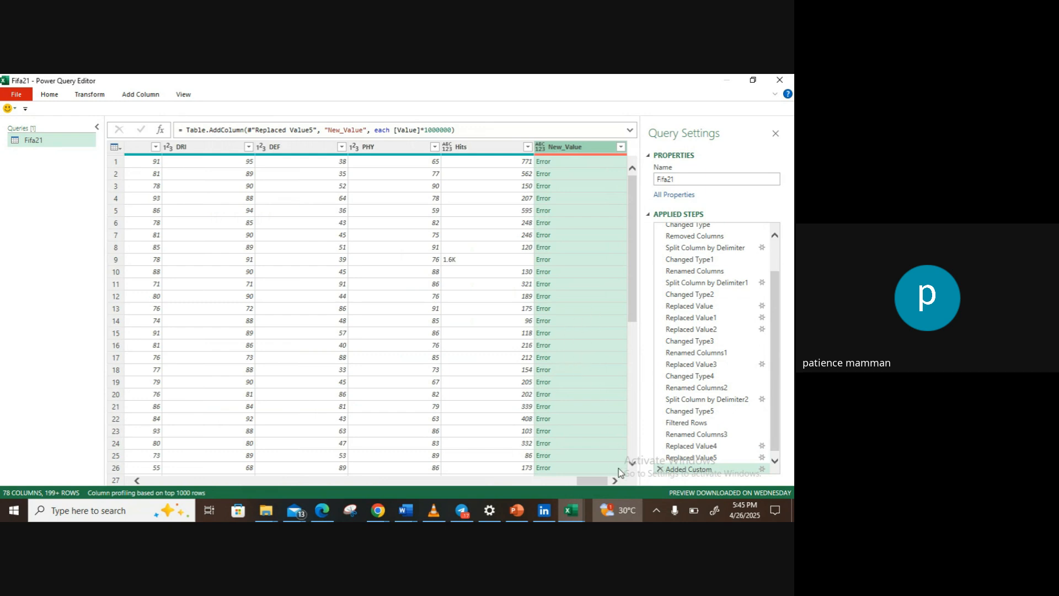
Step: Change the Value column's data type to Whole Number
drag(594, 482, 477, 480)
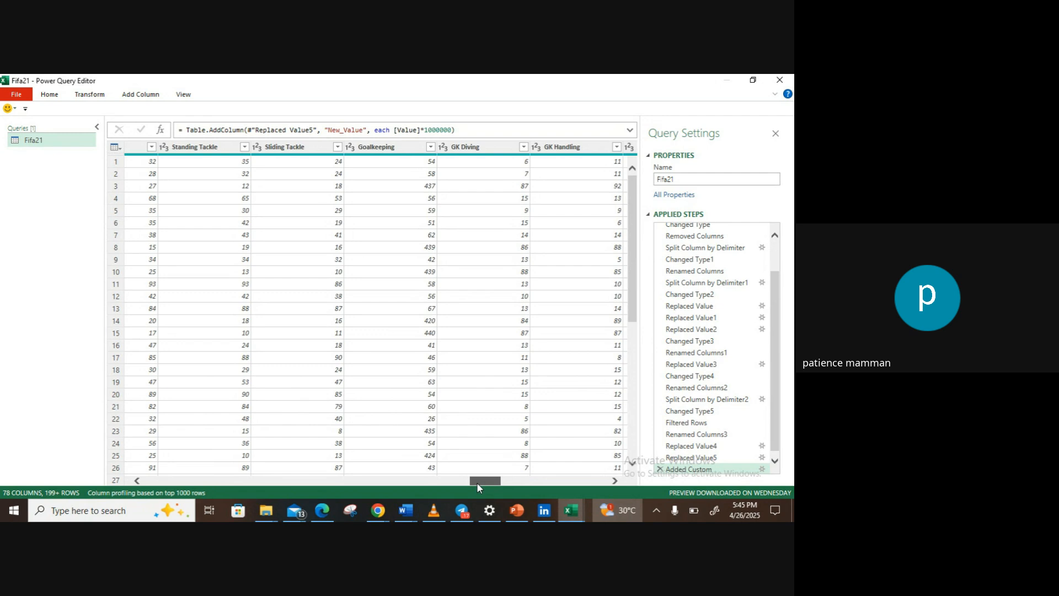
drag(477, 482, 260, 491)
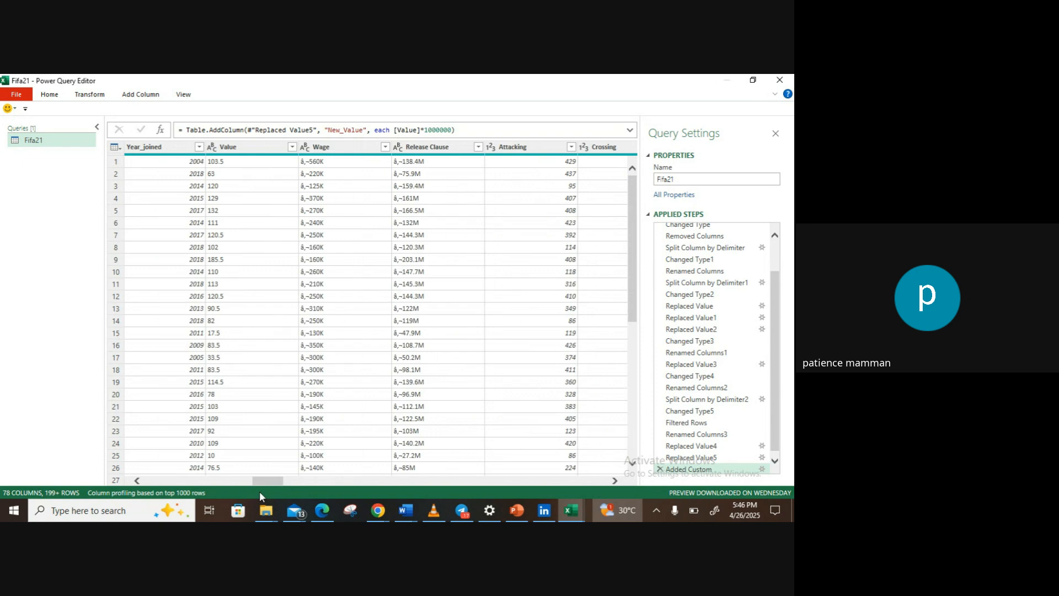
click(210, 147)
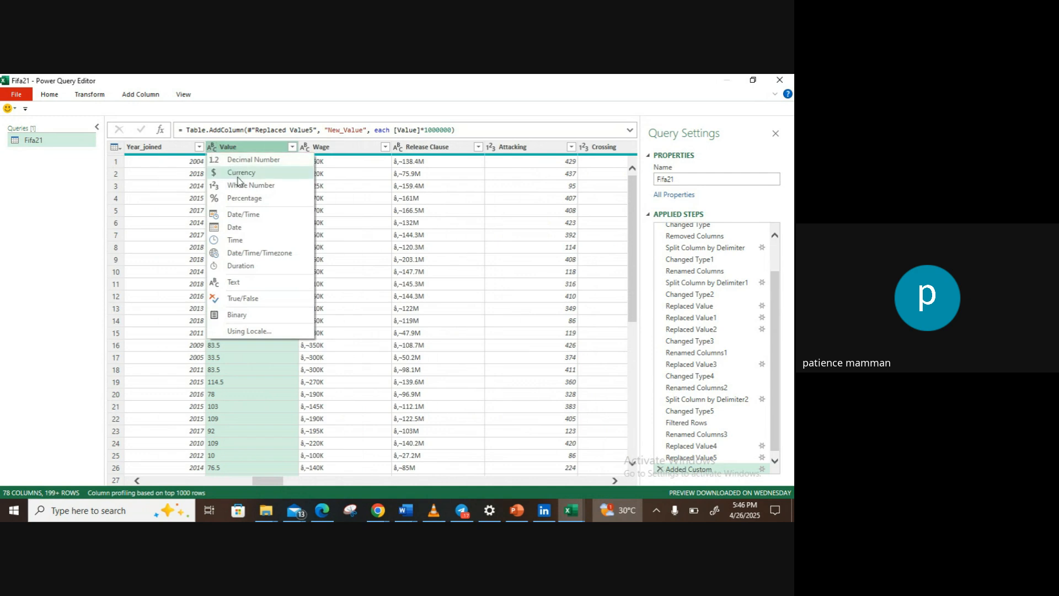
click(239, 185)
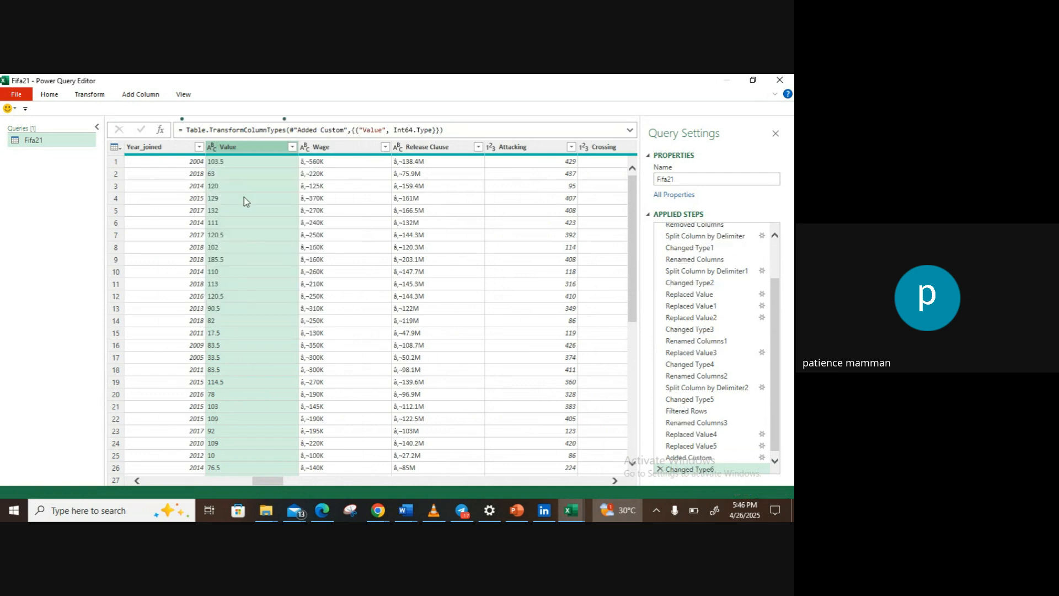
Step: Remove the New_Value column from the end of the table
drag(257, 484, 608, 518)
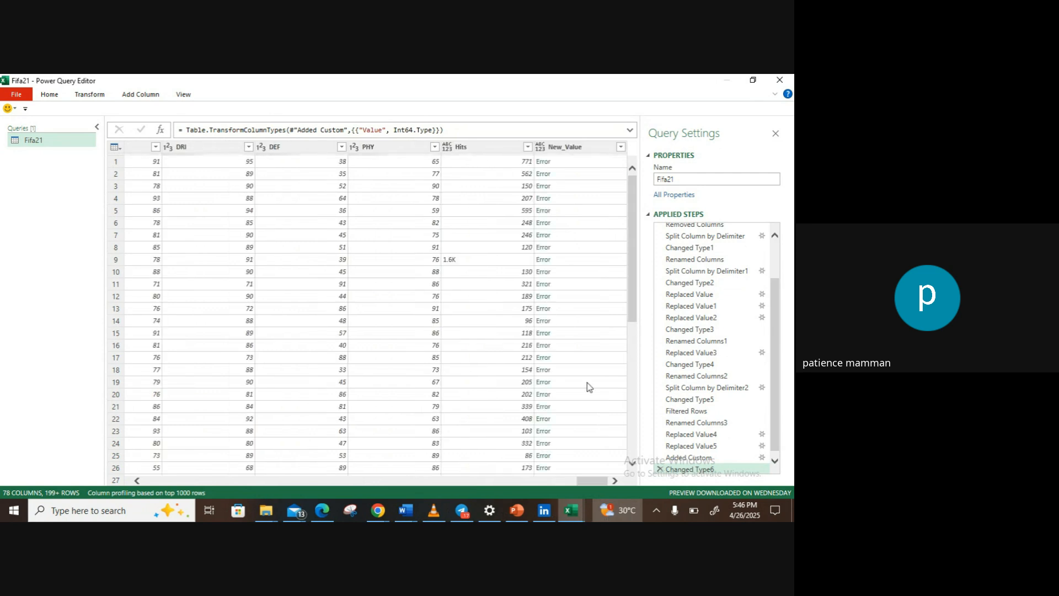
click(577, 148)
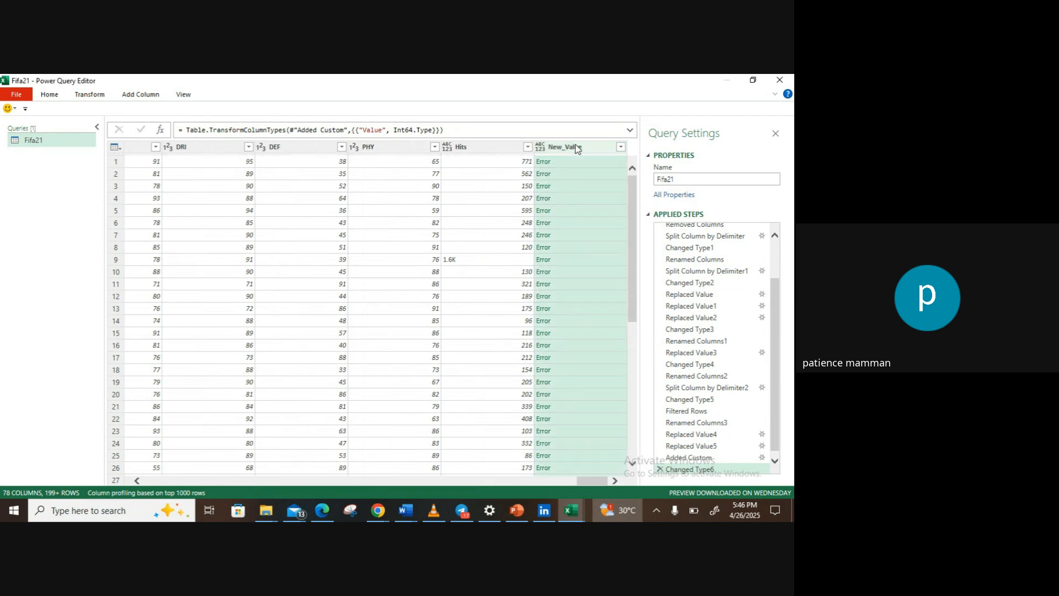
right_click(576, 147)
click(605, 168)
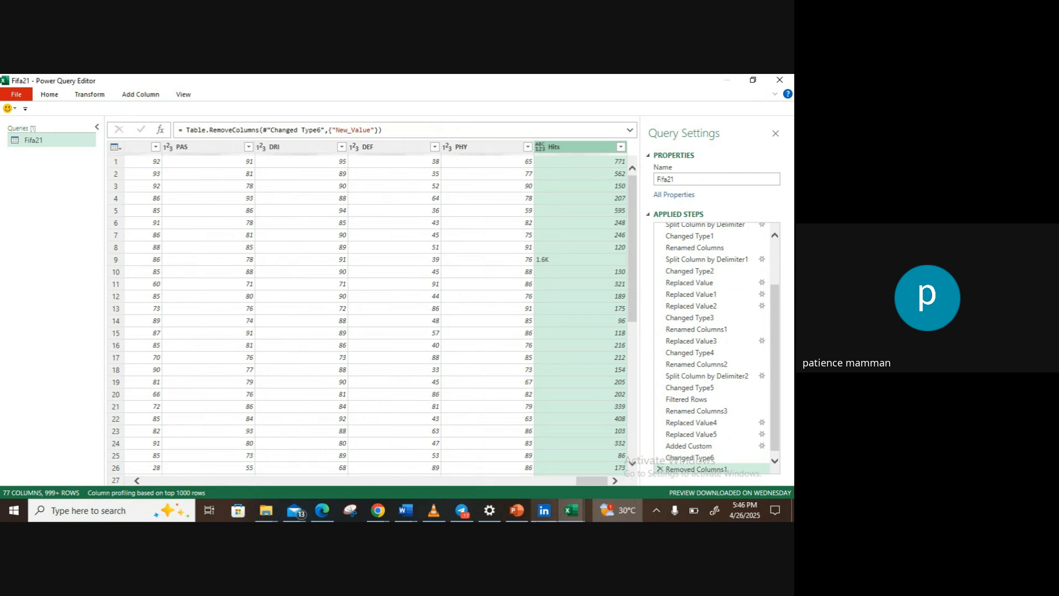
Step: Select the converted Value column and begin a custom column named New_Value
drag(585, 481, 353, 479)
drag(342, 478, 251, 469)
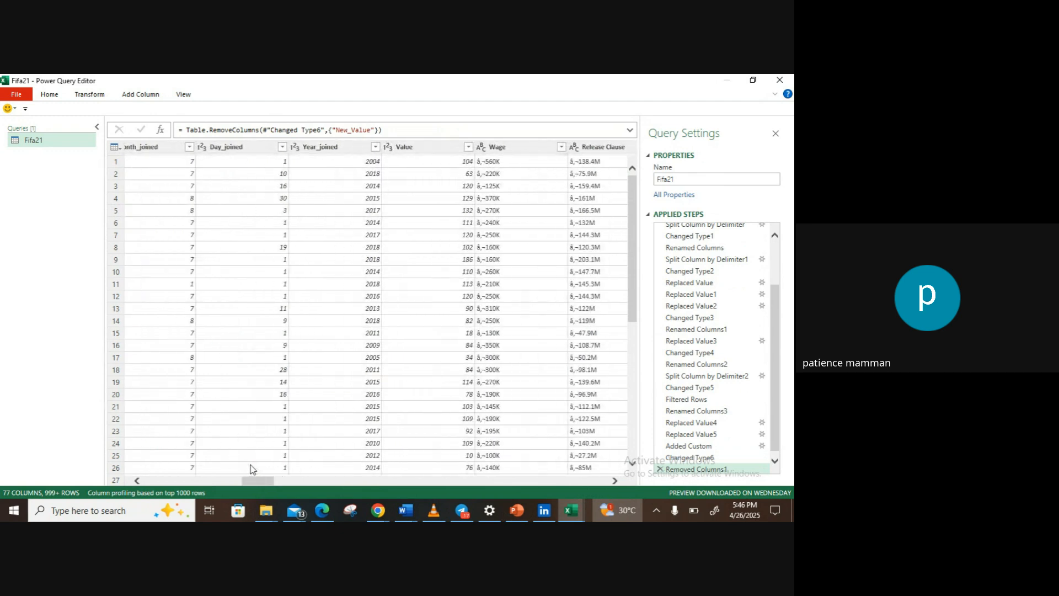
click(416, 143)
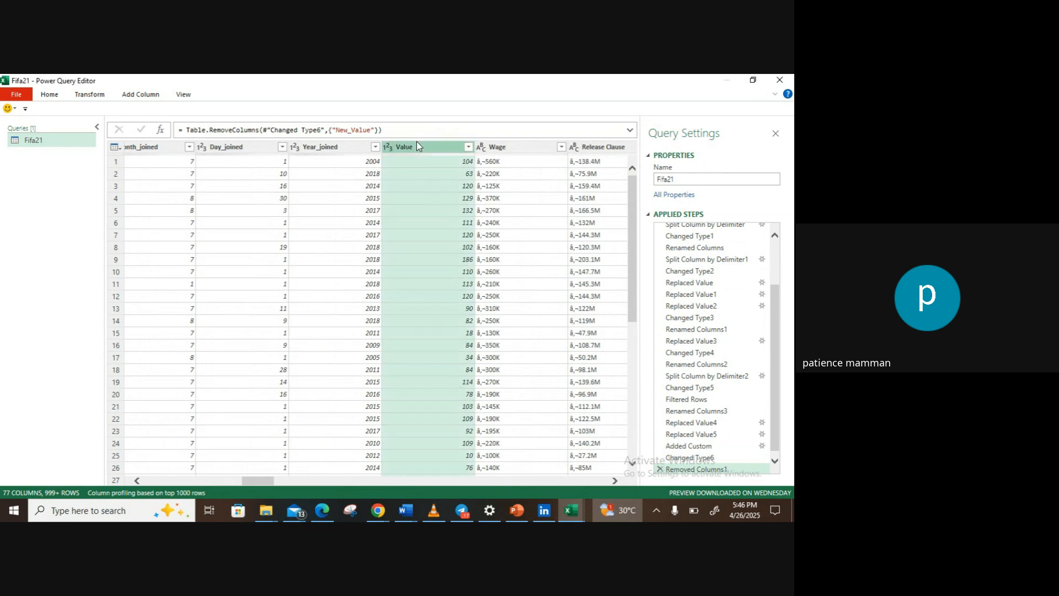
click(84, 95)
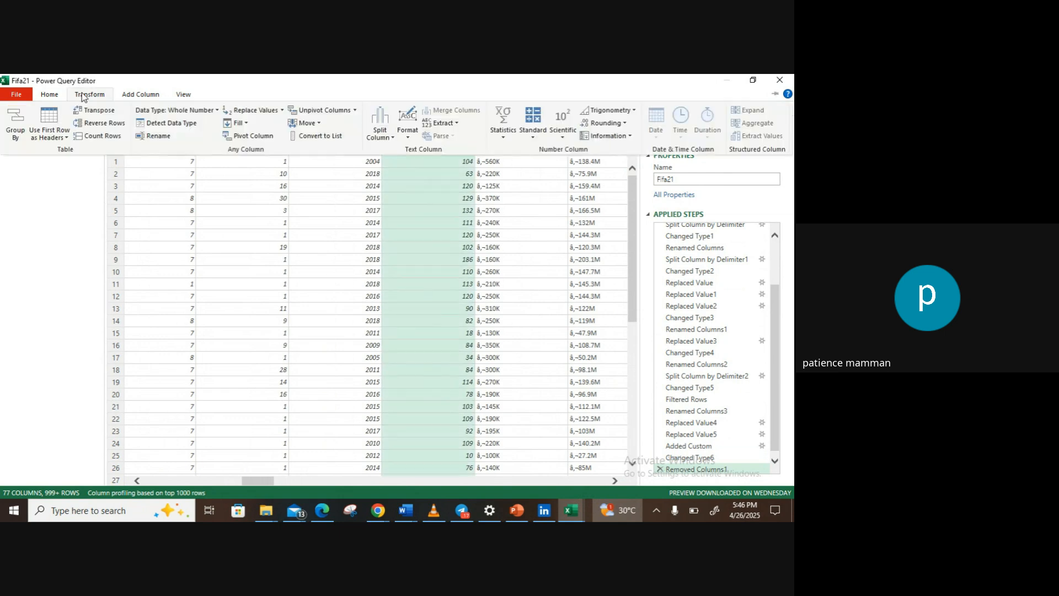
click(142, 95)
click(59, 131)
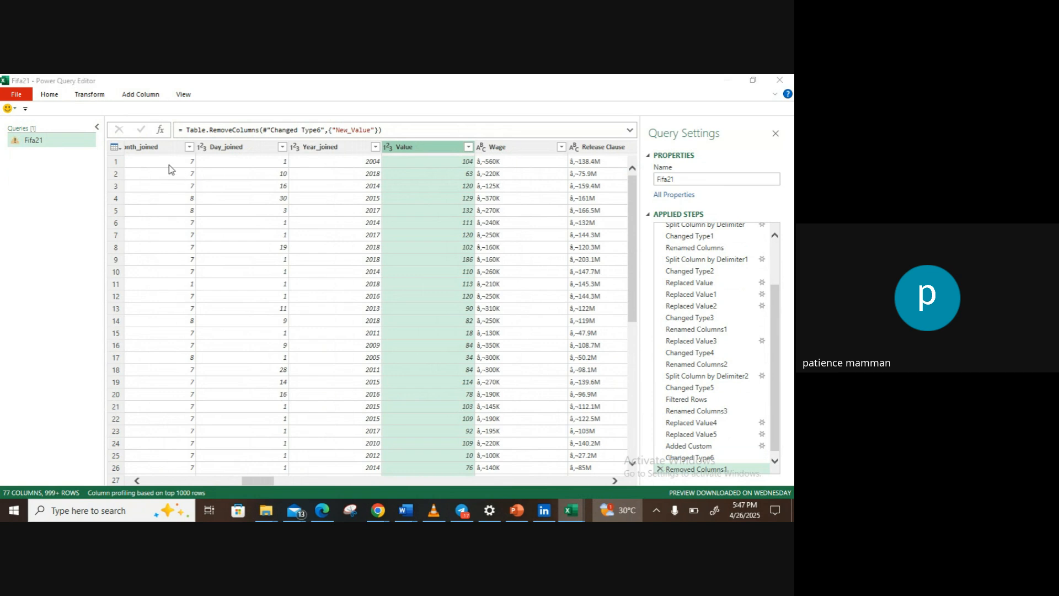
double_click(232, 226)
text(New_)
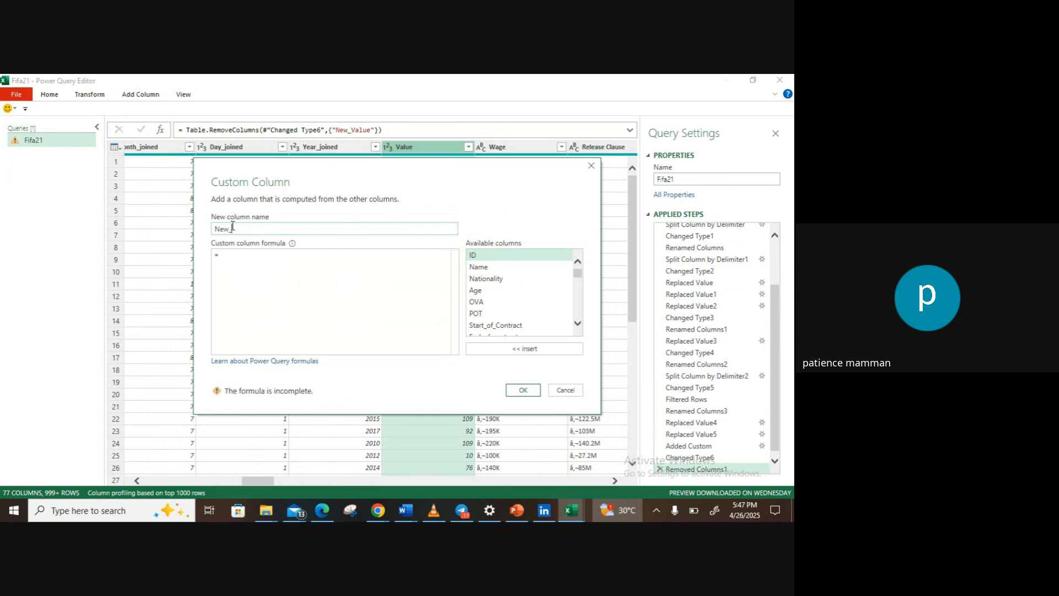
text(Value)
Step: Compute the New_Value custom column with the formula [Value]*1000000
click(223, 254)
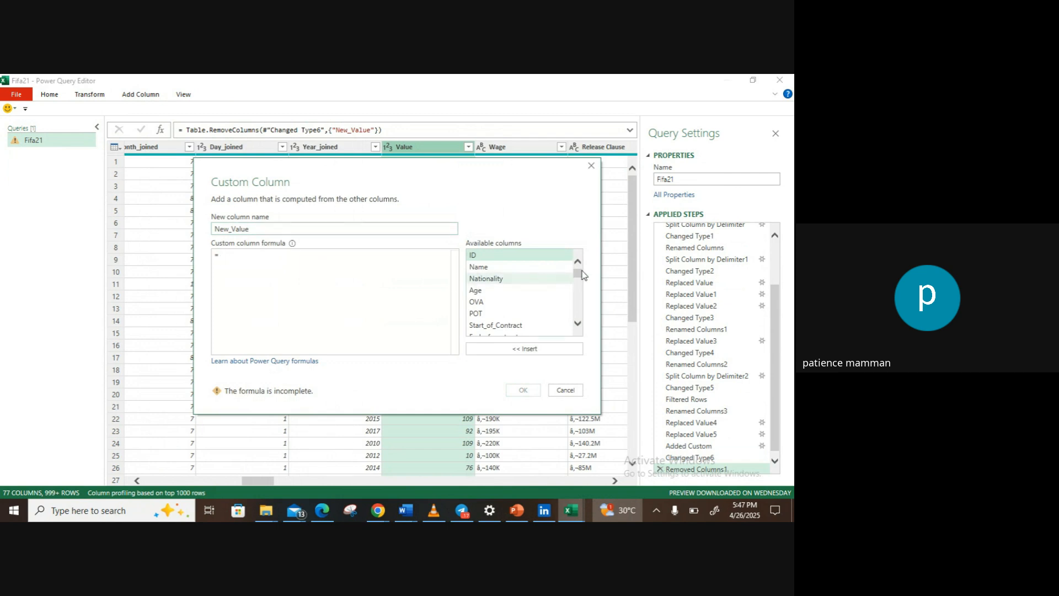
drag(578, 275, 579, 285)
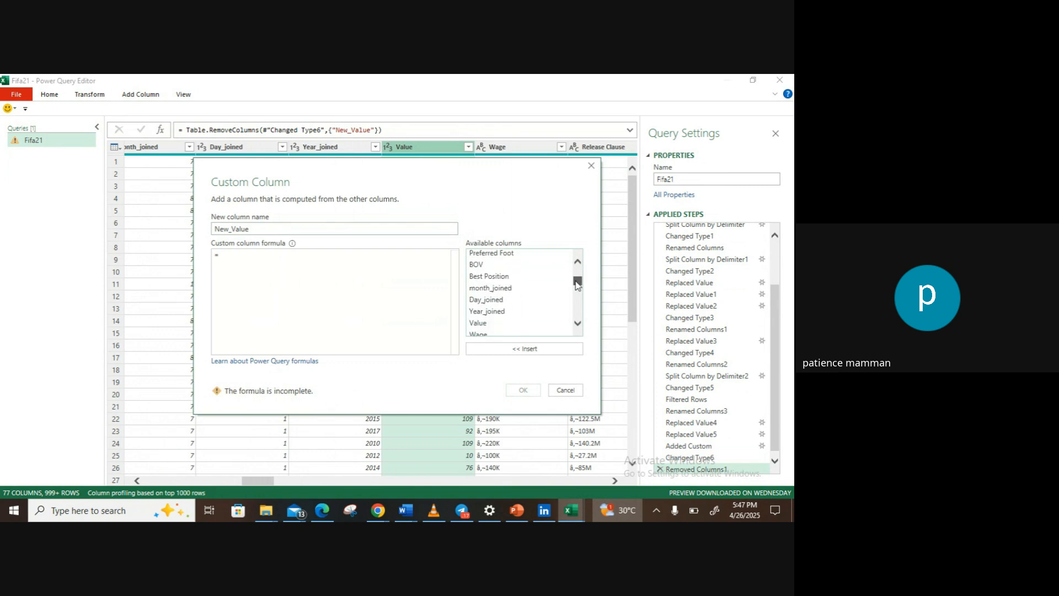
double_click(488, 324)
text(*)
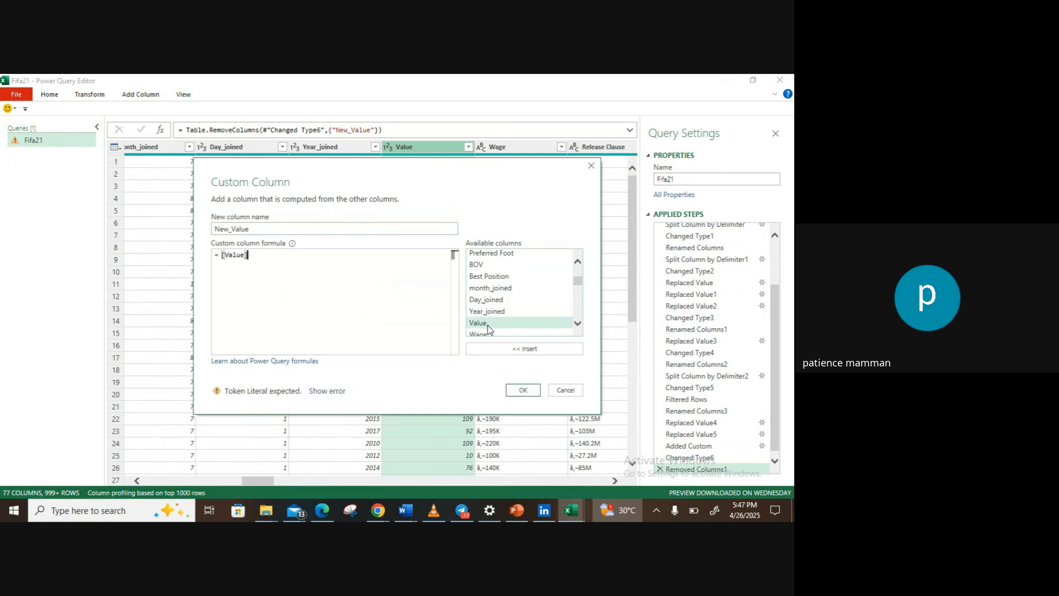
text(10)
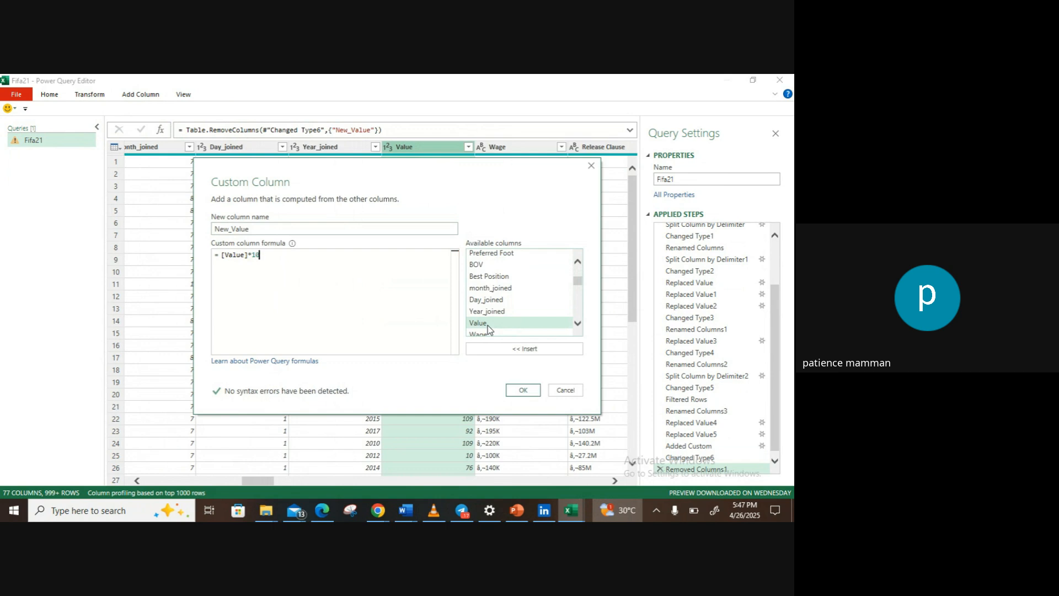
text(00000)
key(BackSpace)
text(0000)
click(523, 390)
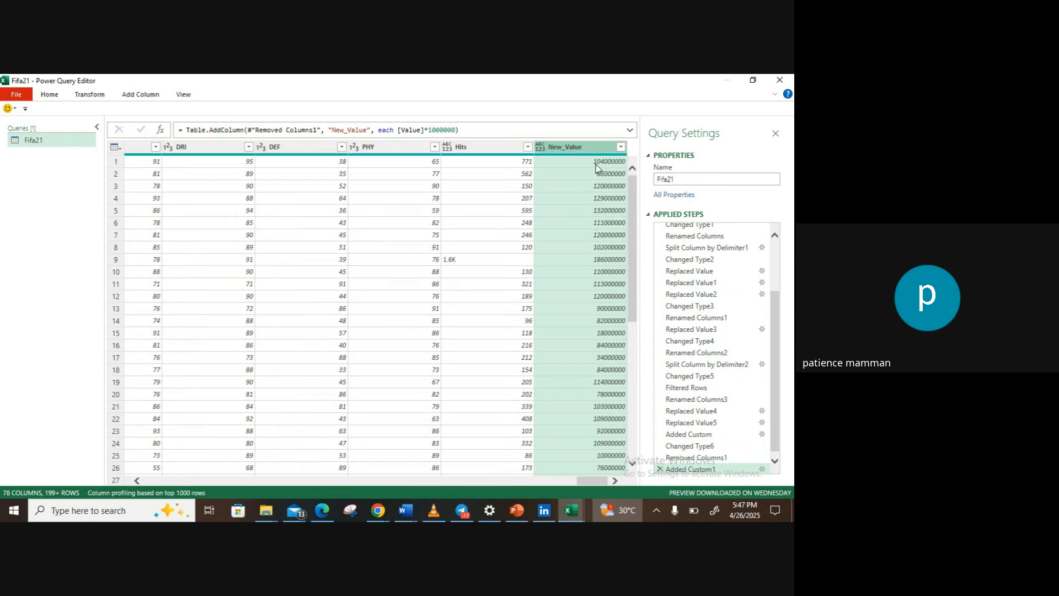
Step: Strip the letter K from the Wage column by replacing it with nothing
drag(602, 482, 380, 294)
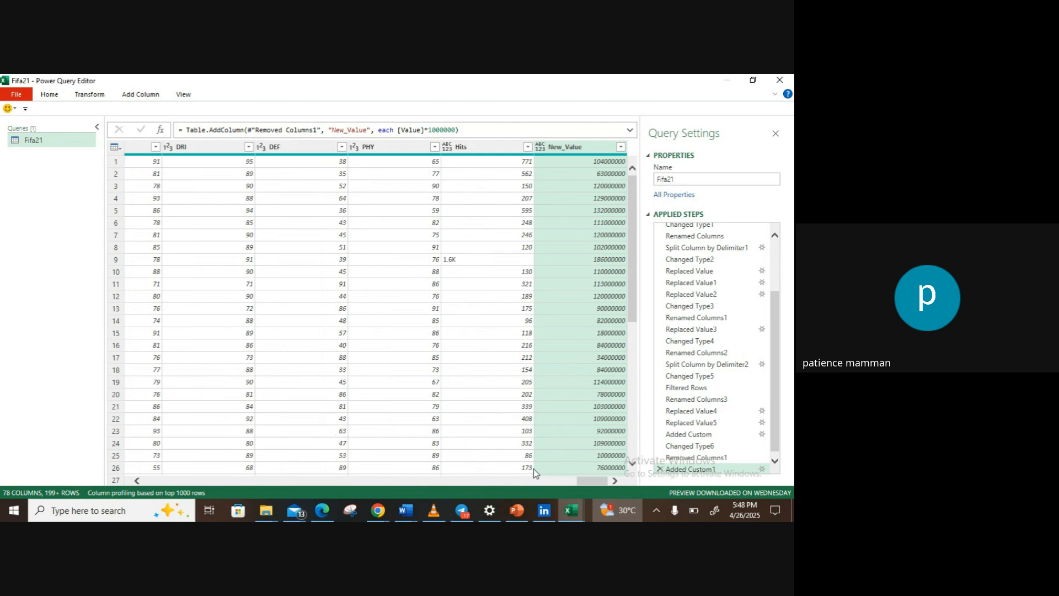
drag(586, 481, 251, 471)
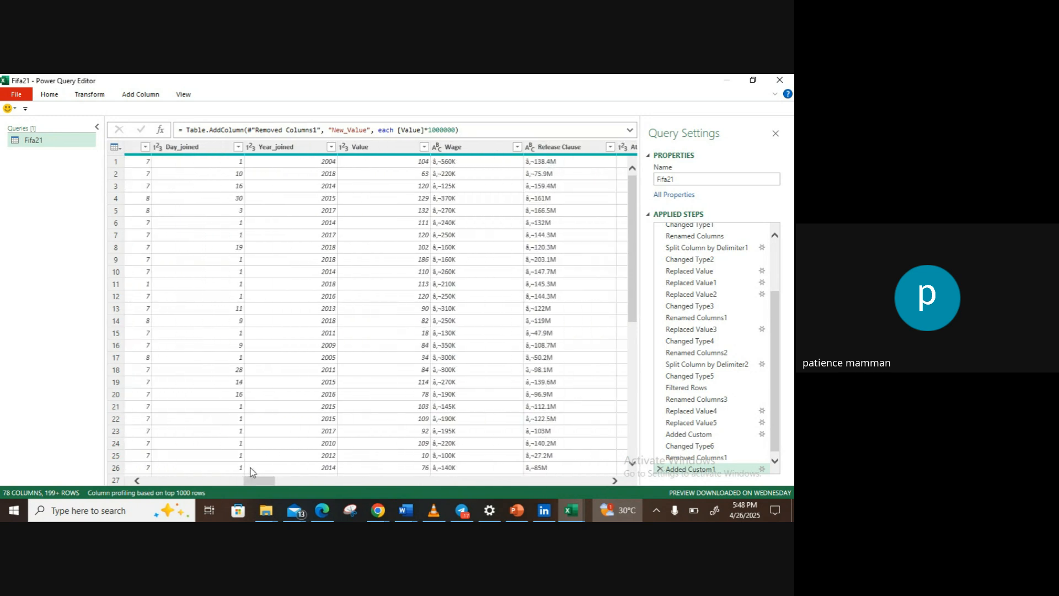
click(460, 148)
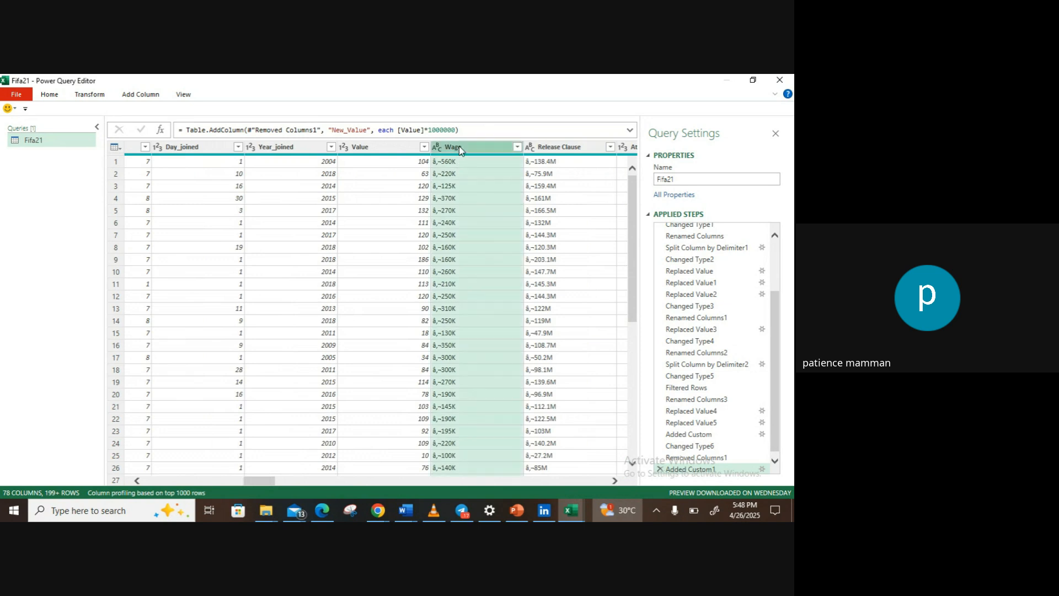
click(88, 95)
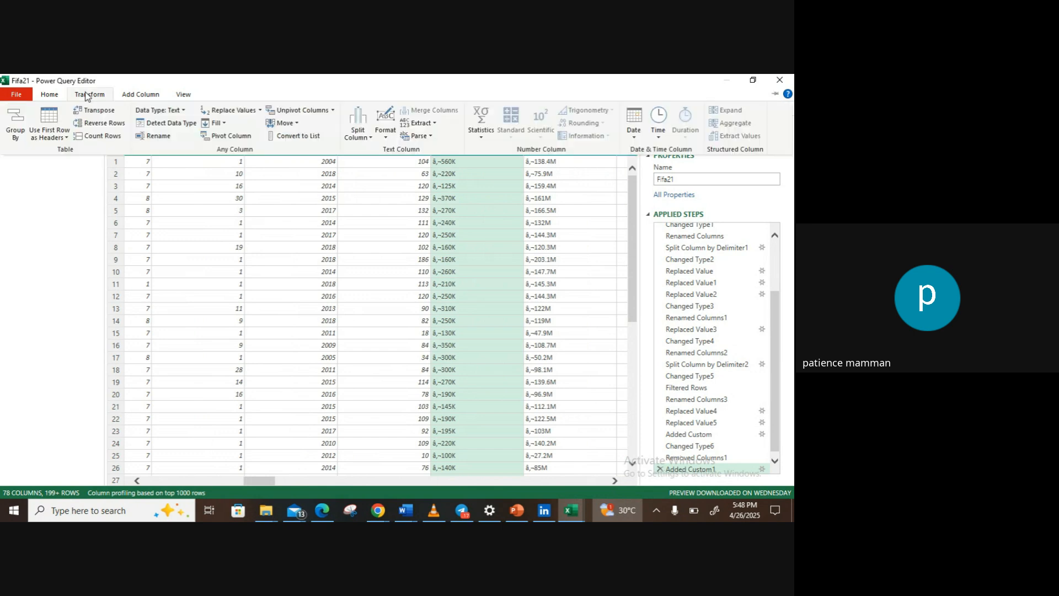
click(231, 110)
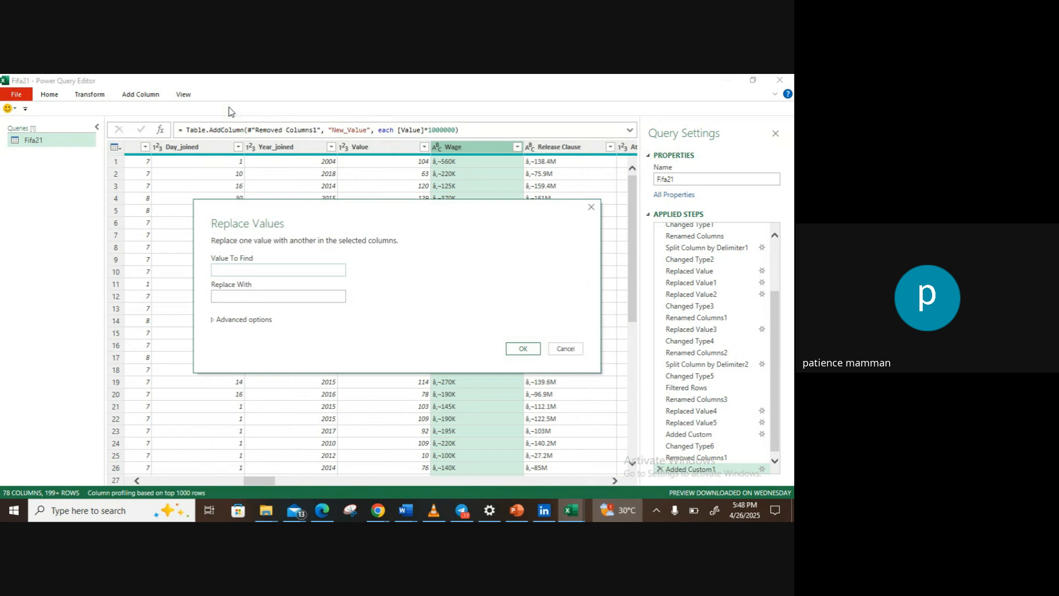
text(k)
key(BackSpace)
text(K)
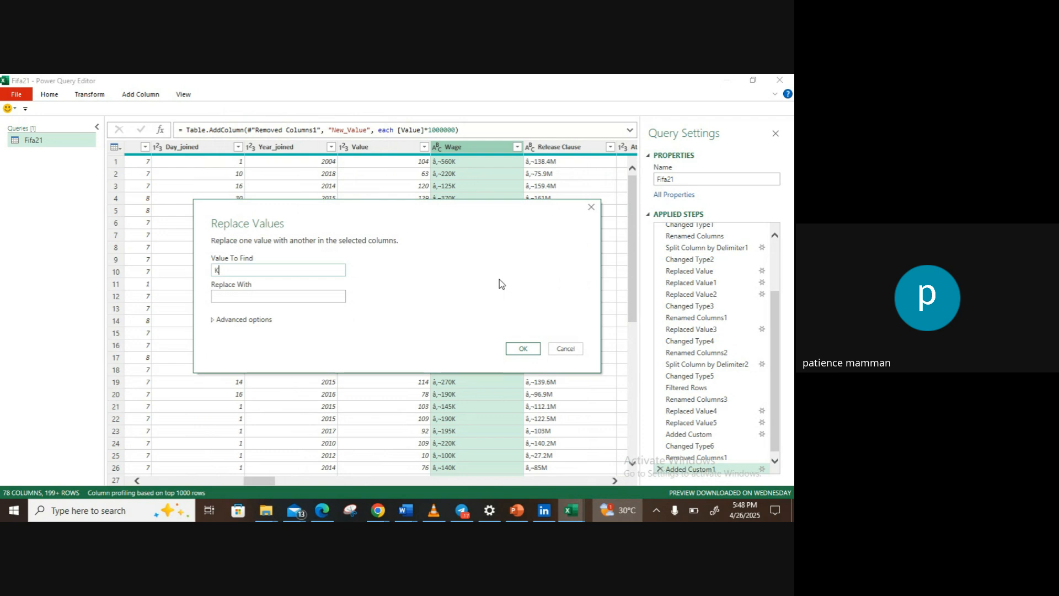
click(519, 349)
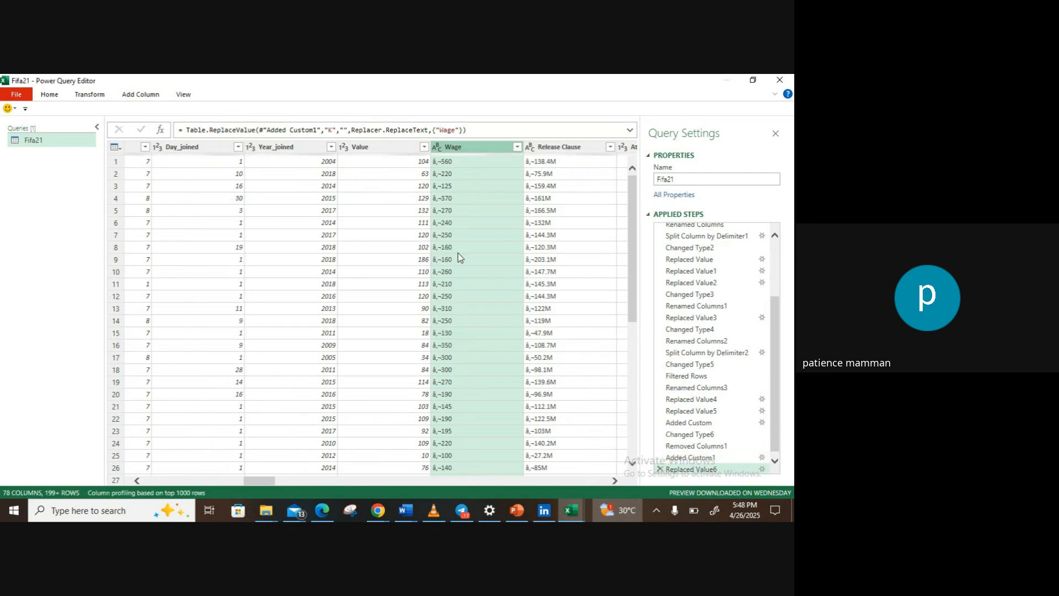
Step: Remove the garbled currency symbol in front of the Wage numbers by replacing it with nothing
click(449, 162)
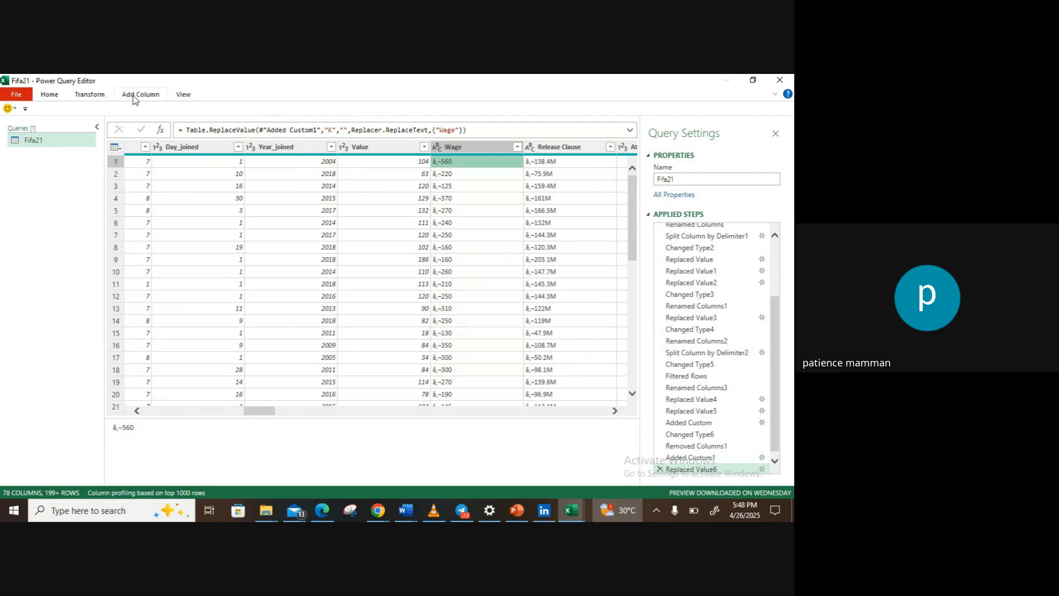
click(101, 97)
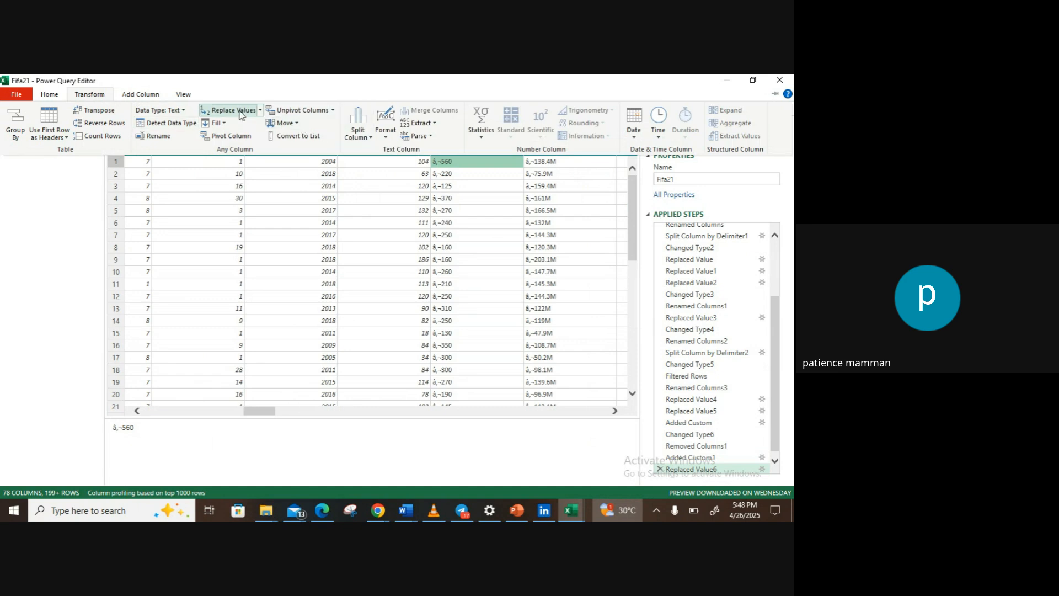
click(303, 183)
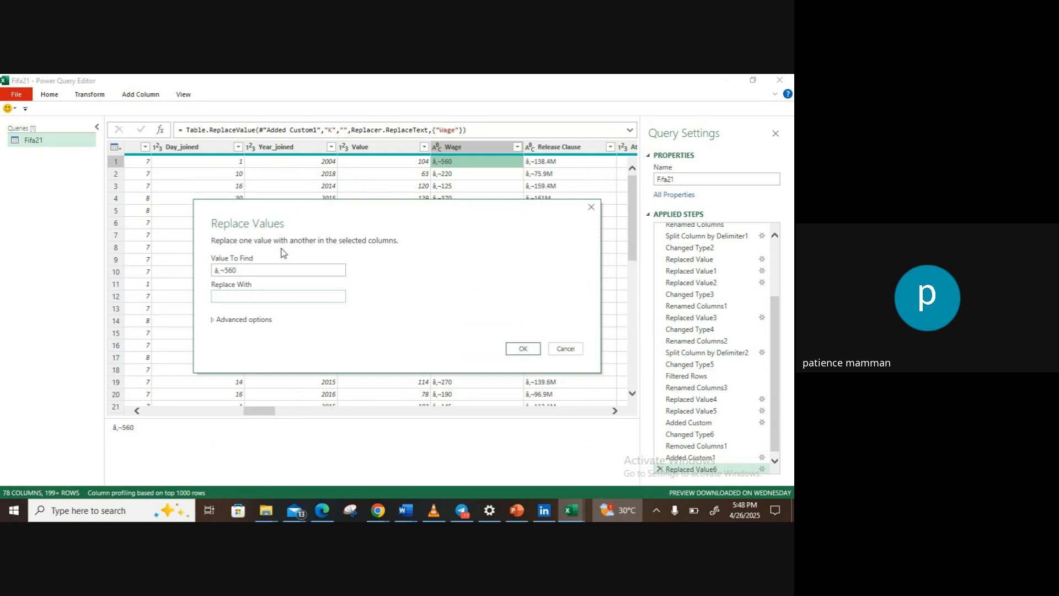
click(255, 271)
key(BackSpace)
key(BackSpace)
key(BackSpace)
click(520, 350)
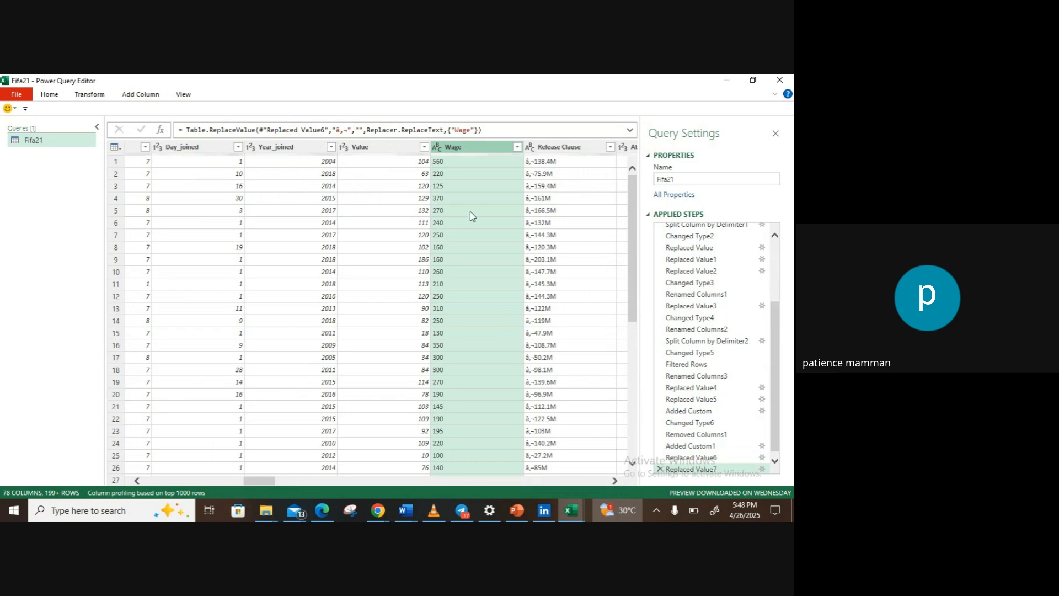
Step: Change the Wage column's data type to Whole Number and rename the column Wage(K)
click(438, 147)
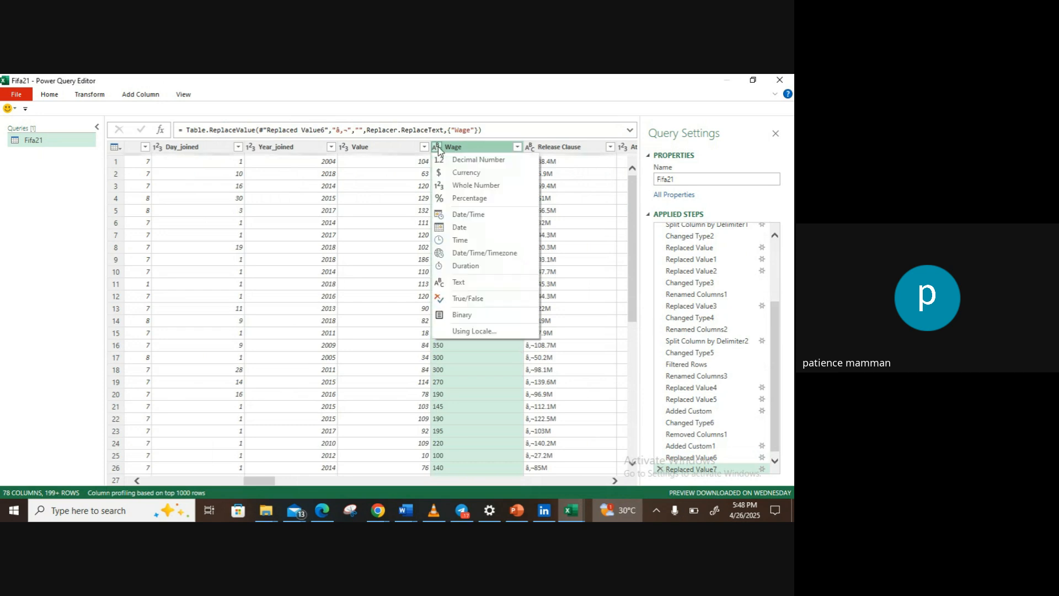
click(457, 186)
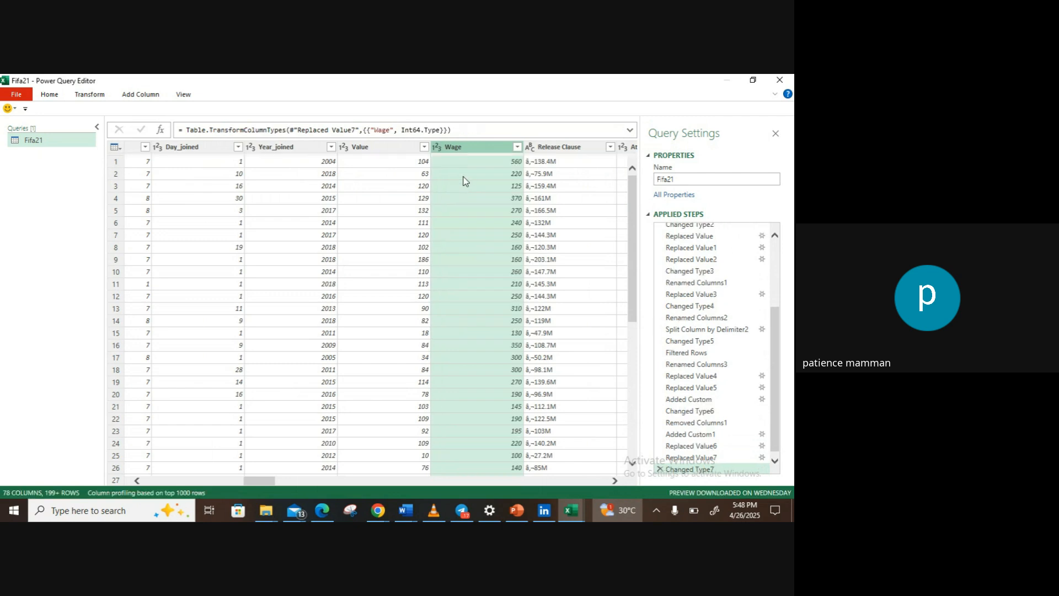
double_click(472, 146)
click(472, 146)
key(Return)
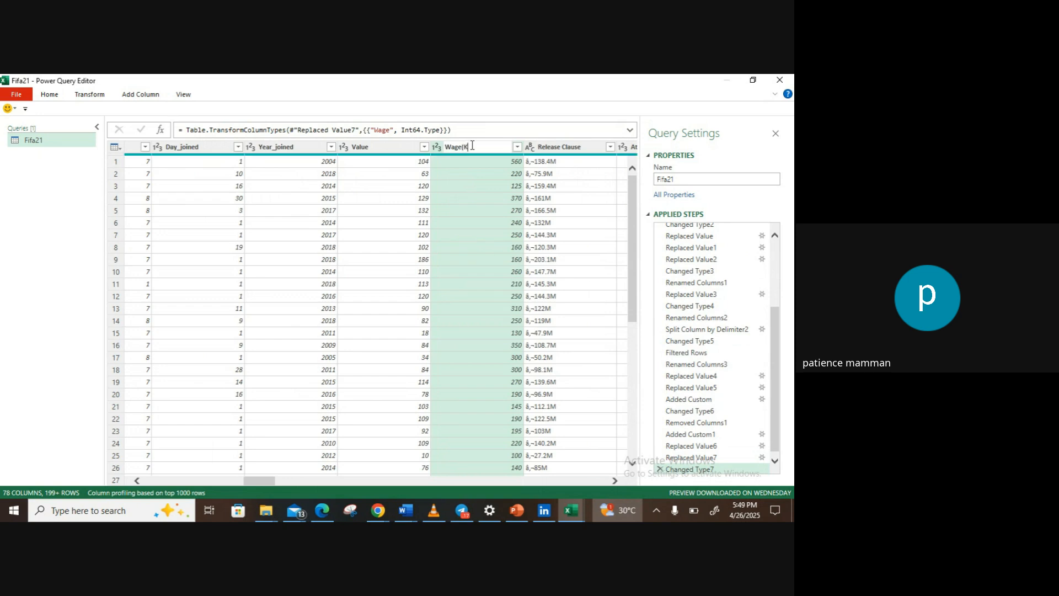
text((K))
key(Return)
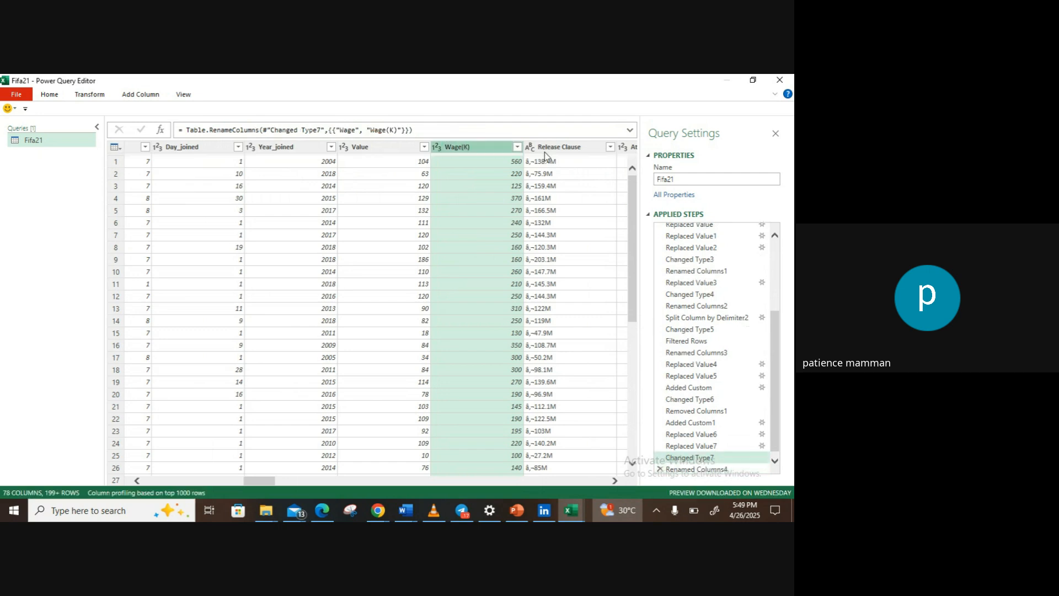
Step: Select the Release Clause column and begin a custom column named New_Release_clause
double_click(550, 148)
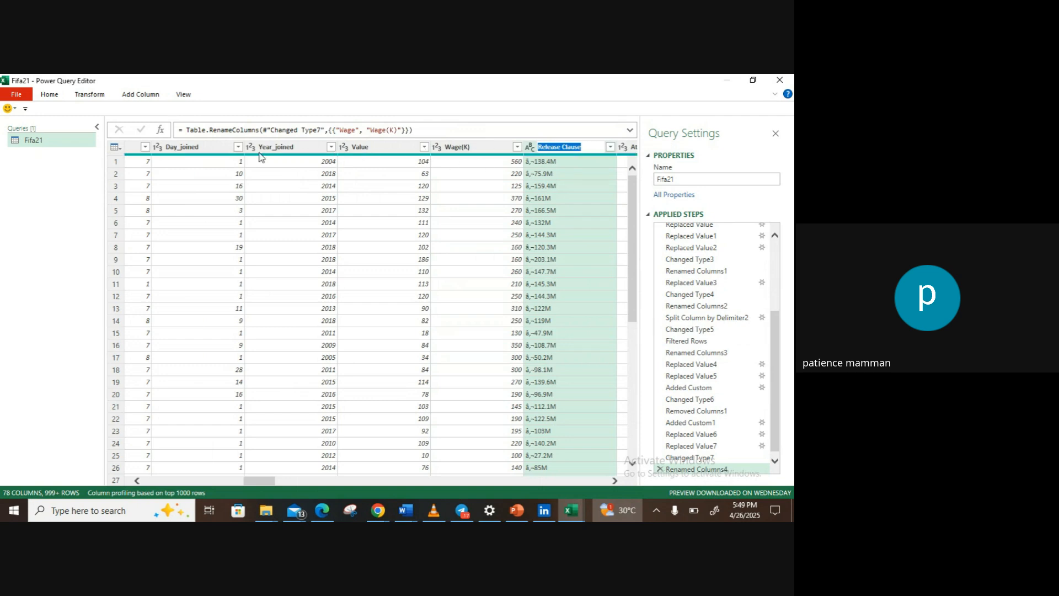
click(130, 98)
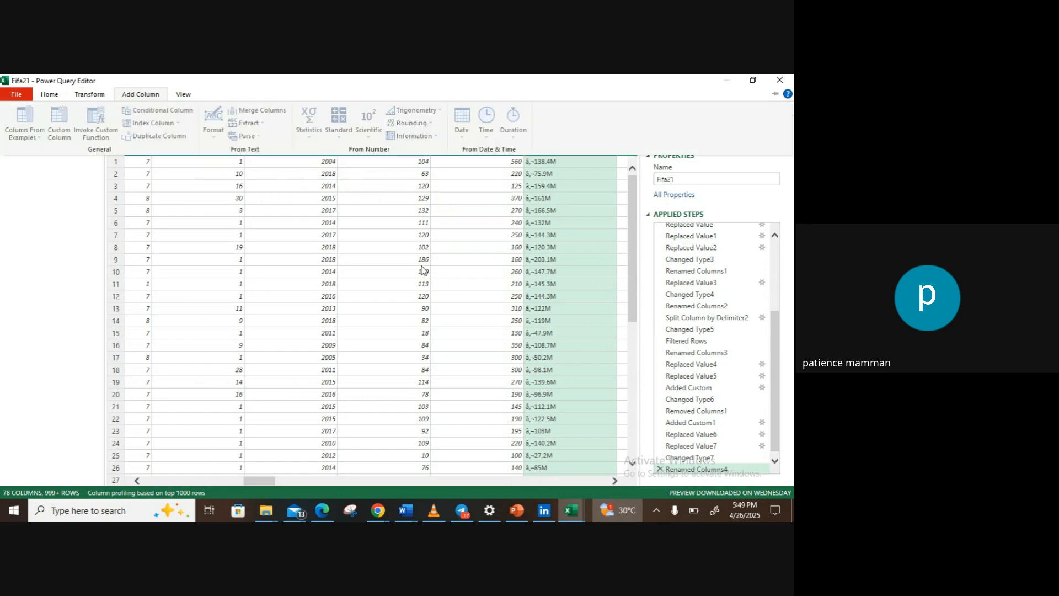
click(532, 290)
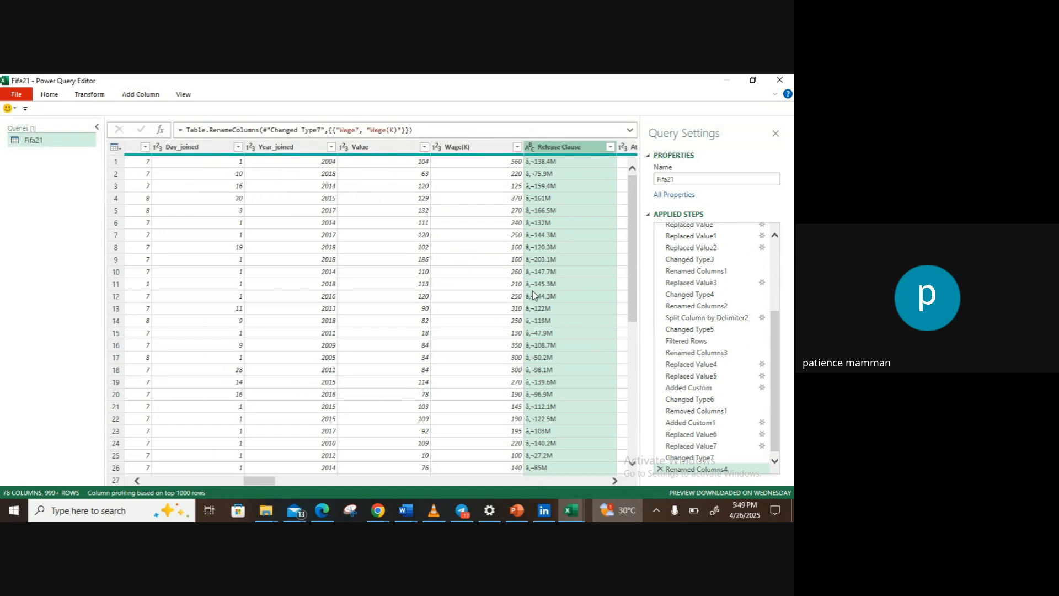
click(141, 95)
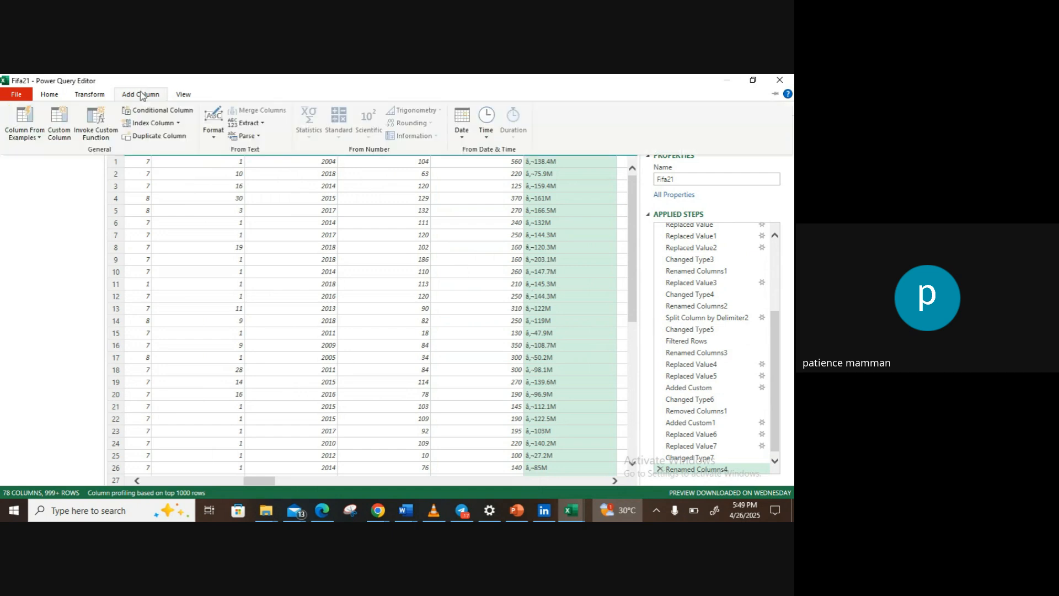
click(140, 181)
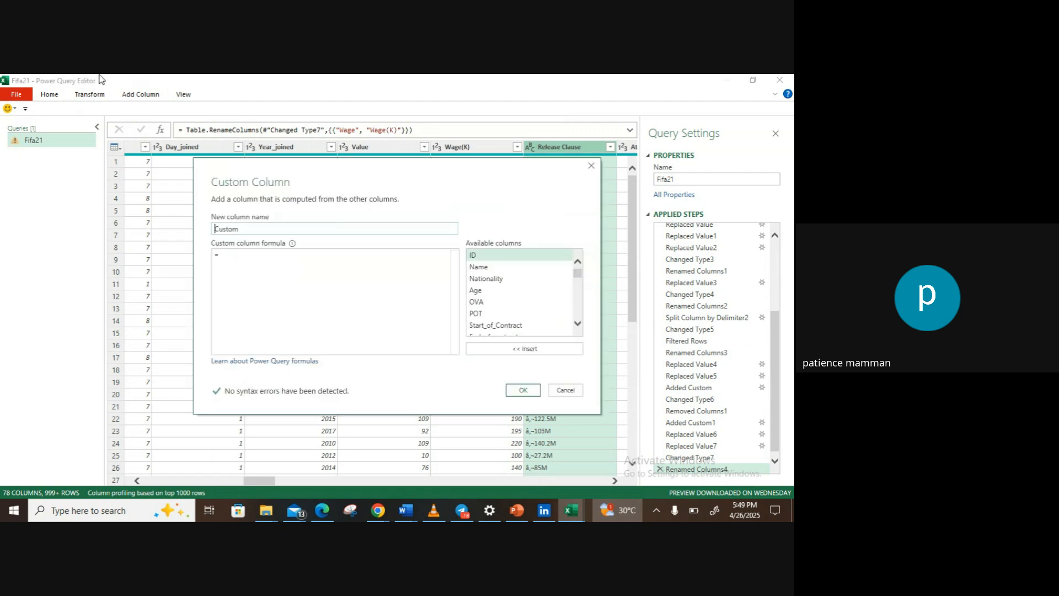
double_click(246, 230)
text(New)
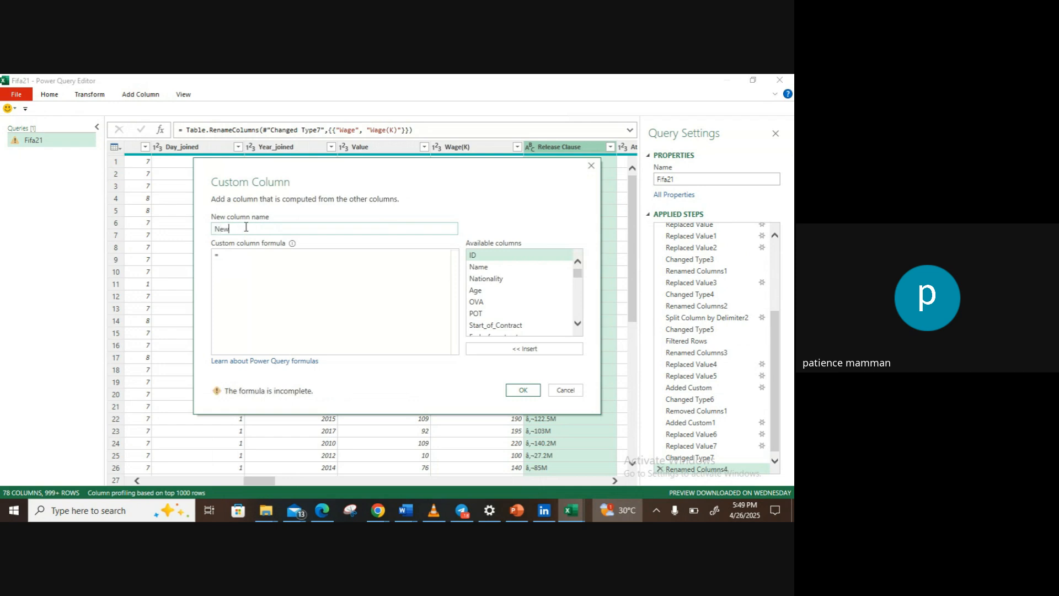
text( release_clause)
Step: Try to compute the New_Release_clause custom column with the formula [Release Clause]*1000000
drag(579, 277, 580, 288)
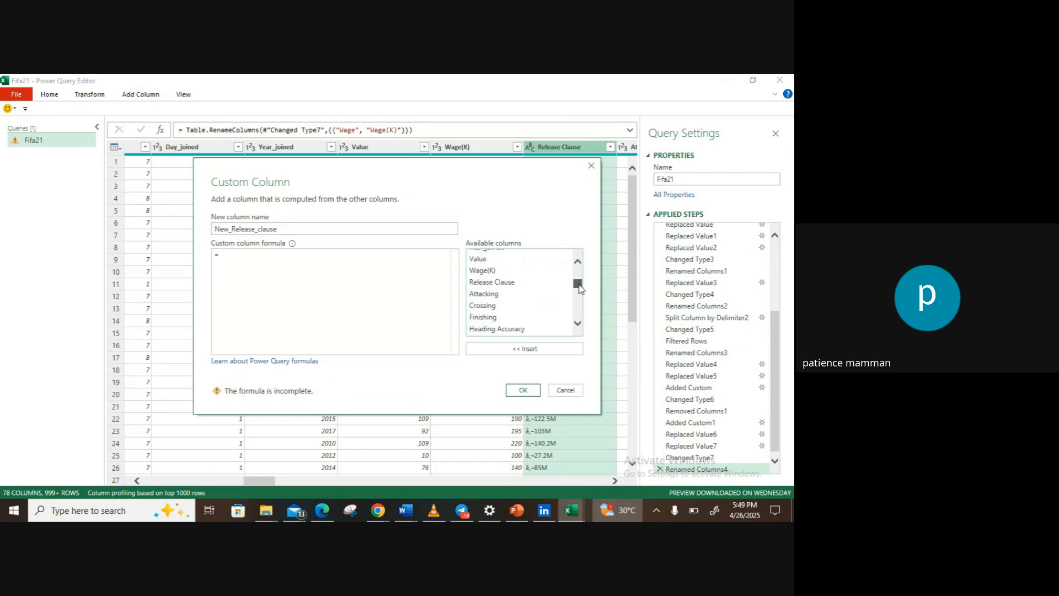
double_click(541, 283)
text(*1000)
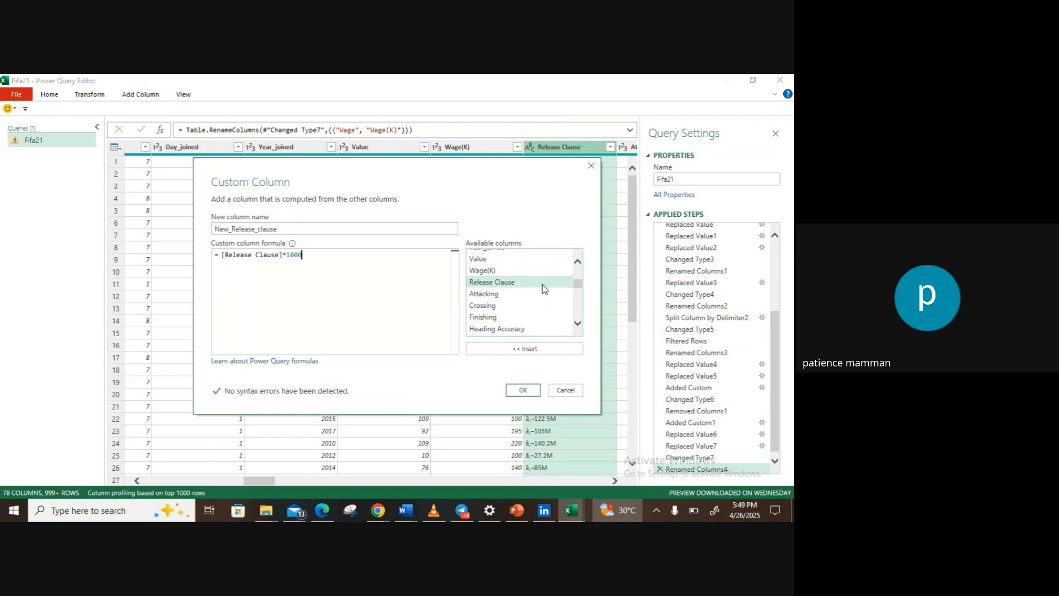
text(000)
click(523, 390)
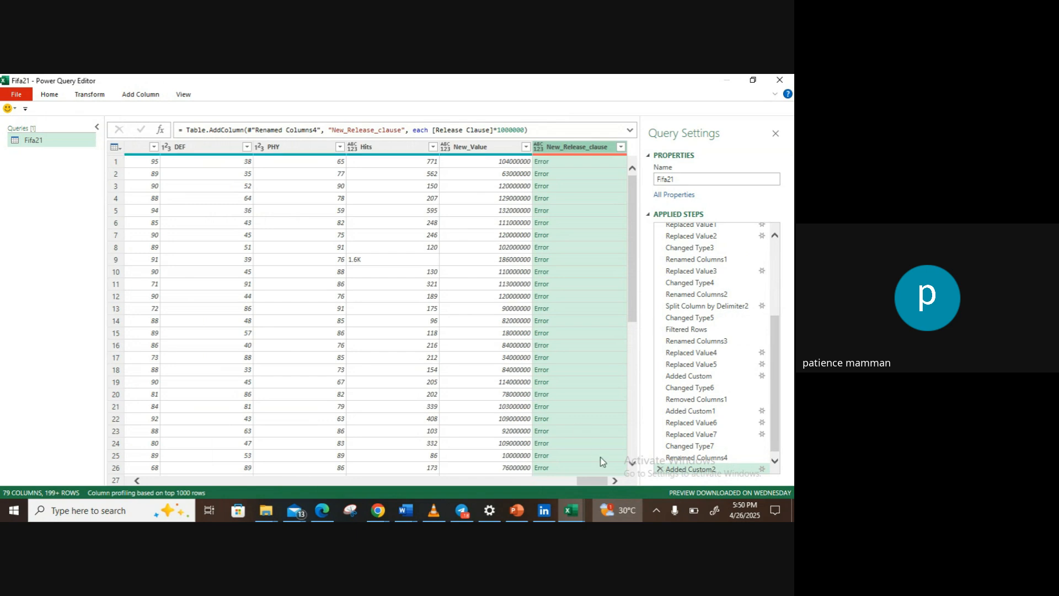
Step: Strip the letter M from the Release Clause column by replacing it with nothing
drag(587, 484, 270, 479)
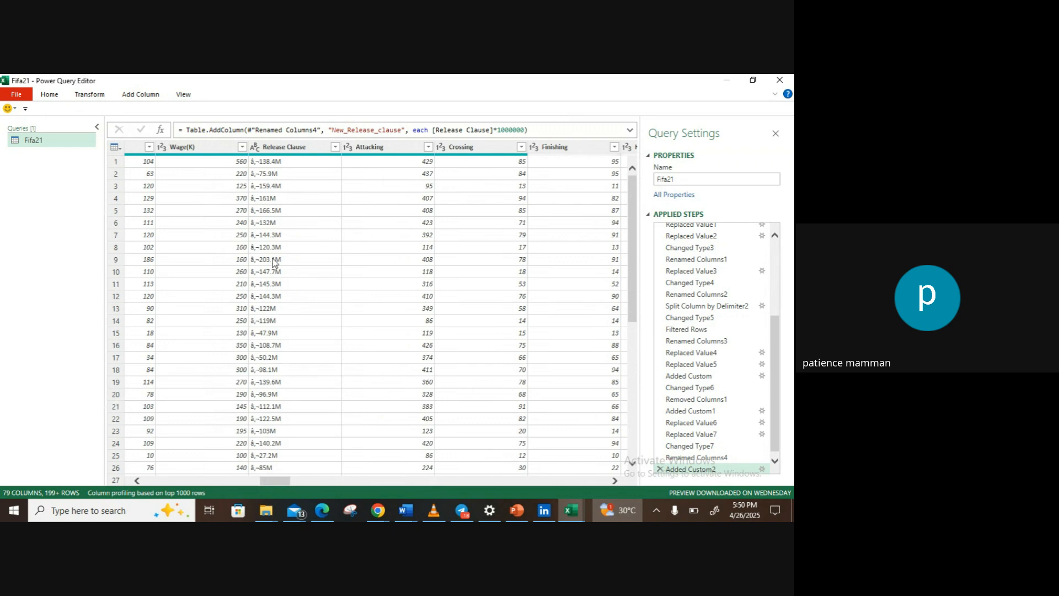
click(273, 148)
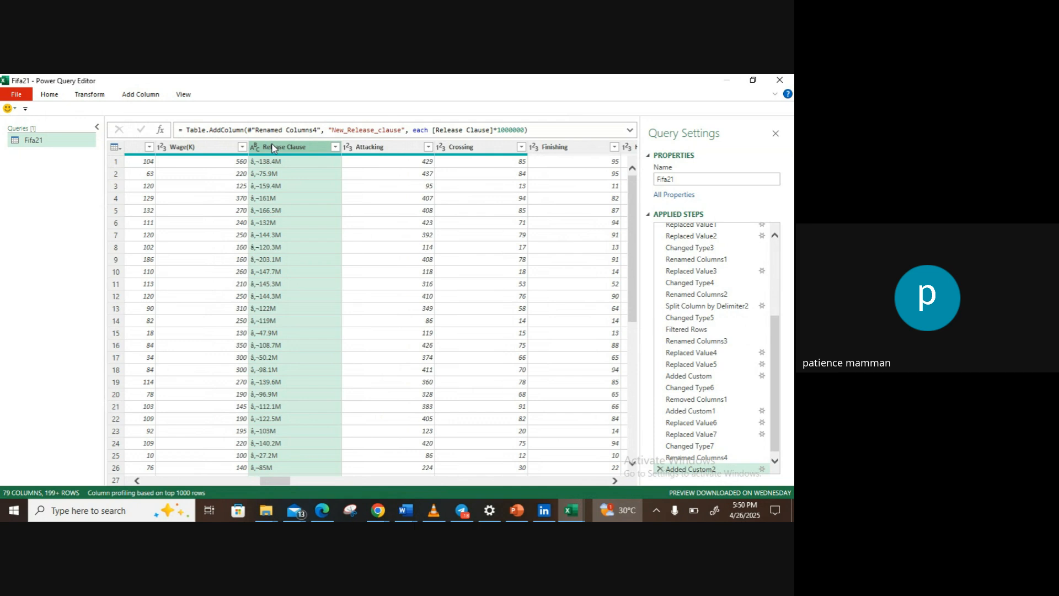
click(86, 95)
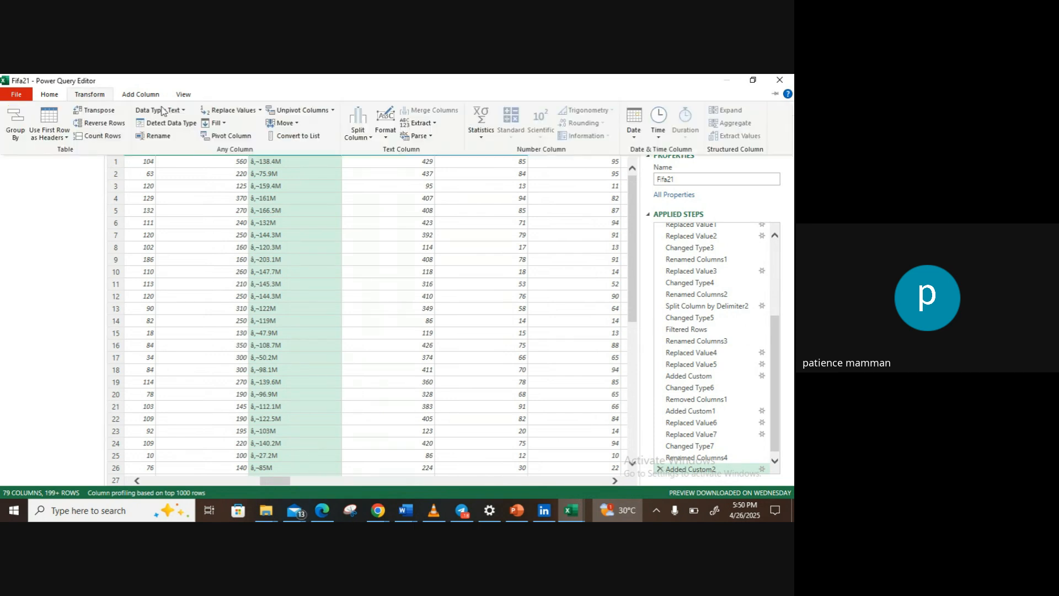
click(225, 112)
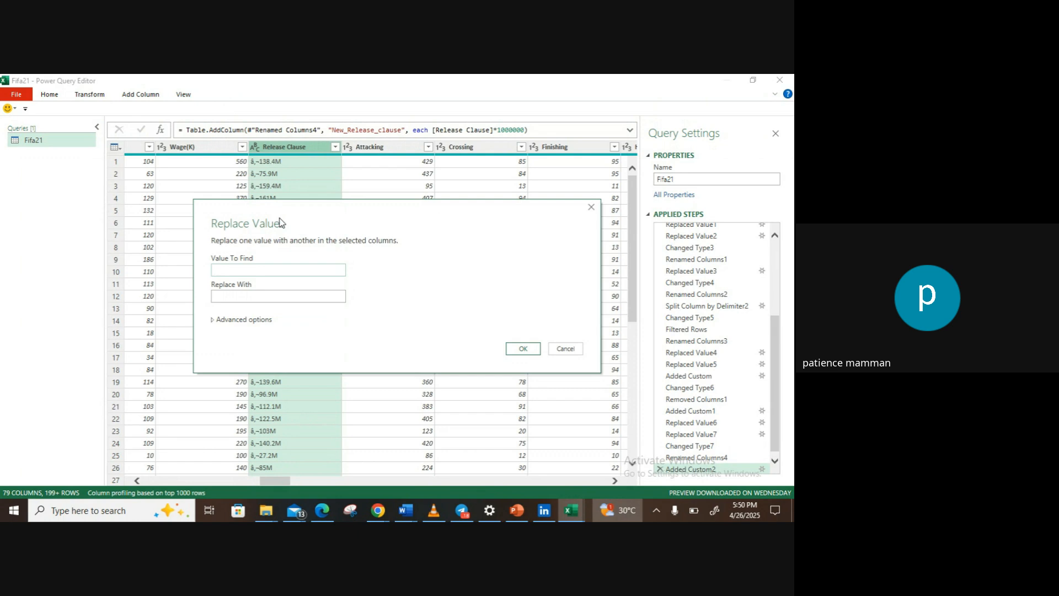
click(523, 348)
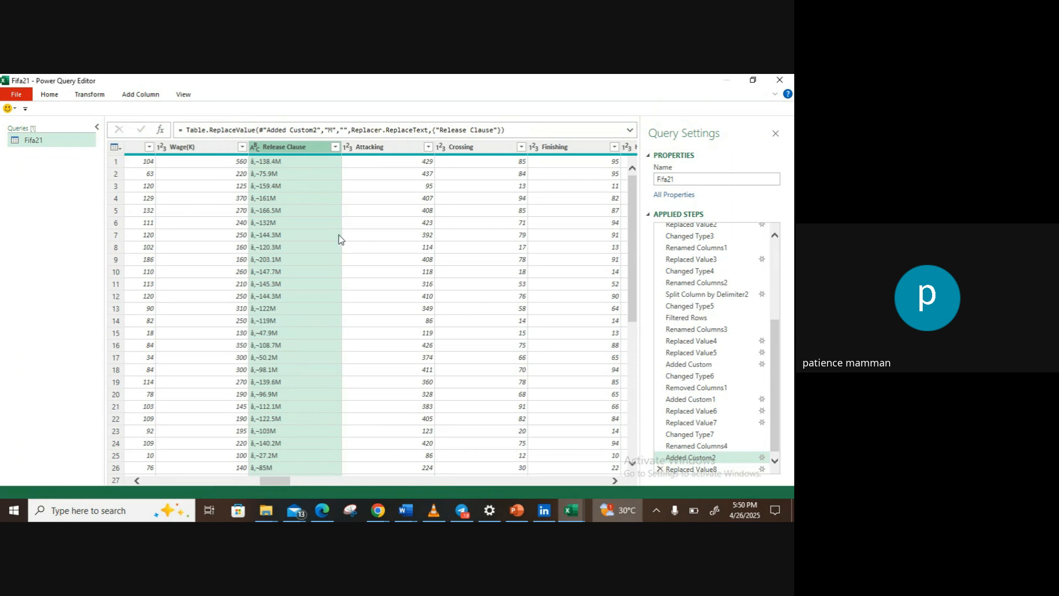
Step: Strip the garbled currency symbol from the Release Clause column by replacing it with nothing, and change its data type to Whole Number
click(267, 161)
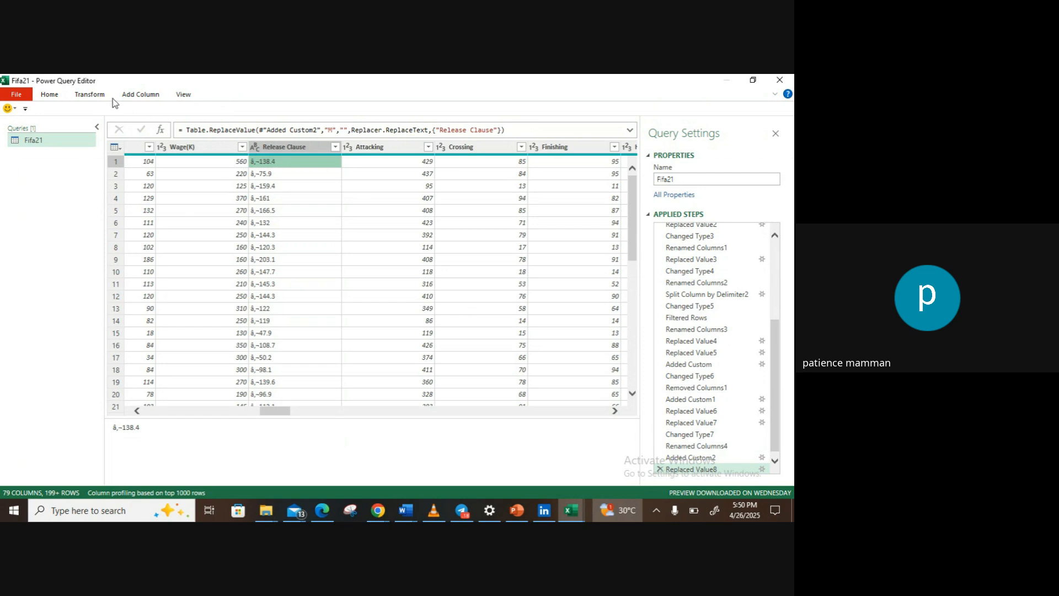
click(89, 94)
click(228, 113)
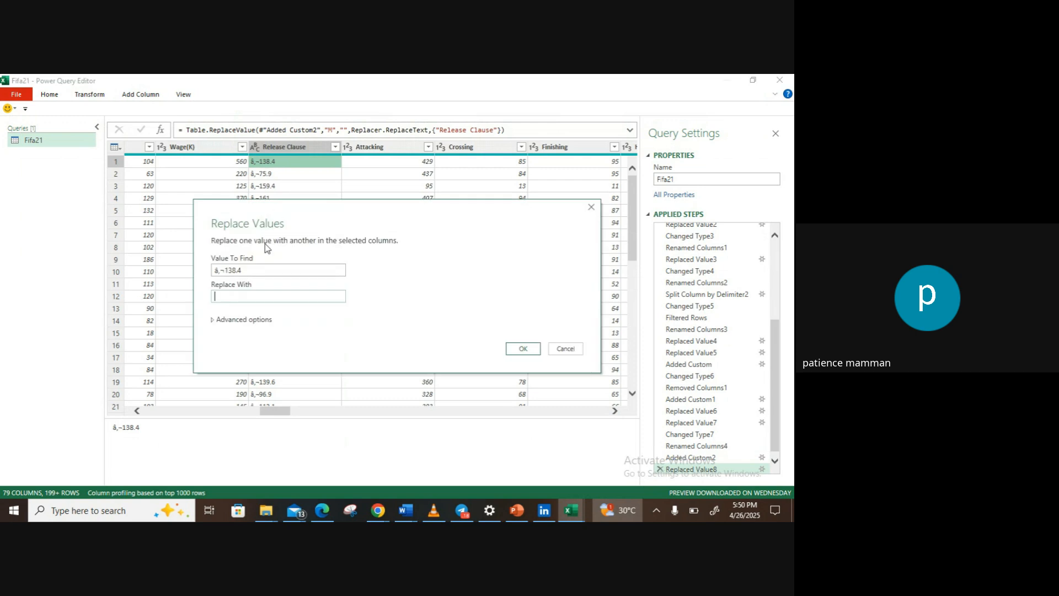
click(253, 272)
text(â,¬138.4)
click(523, 348)
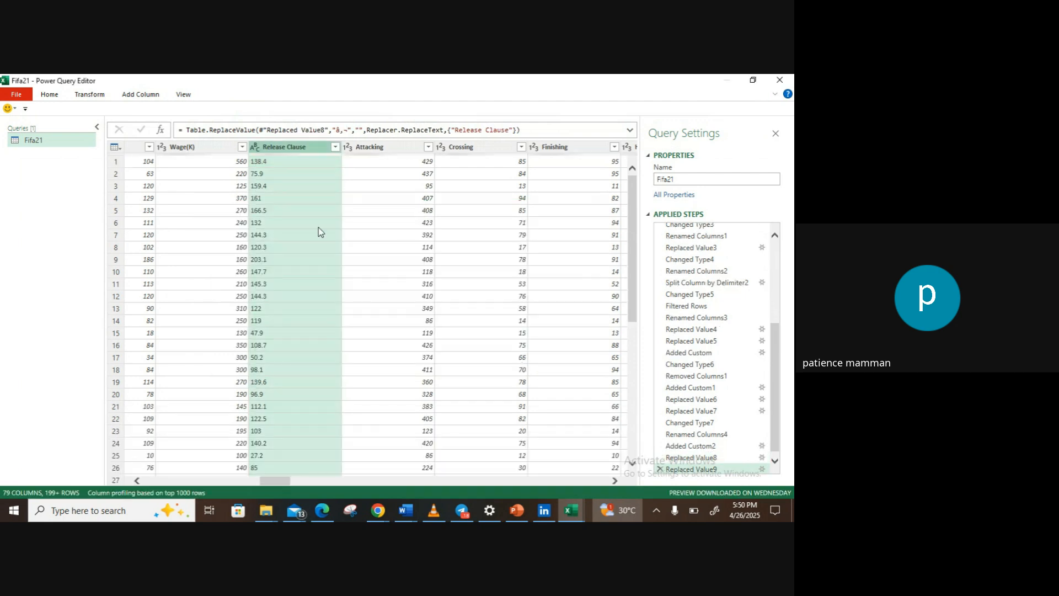
click(256, 149)
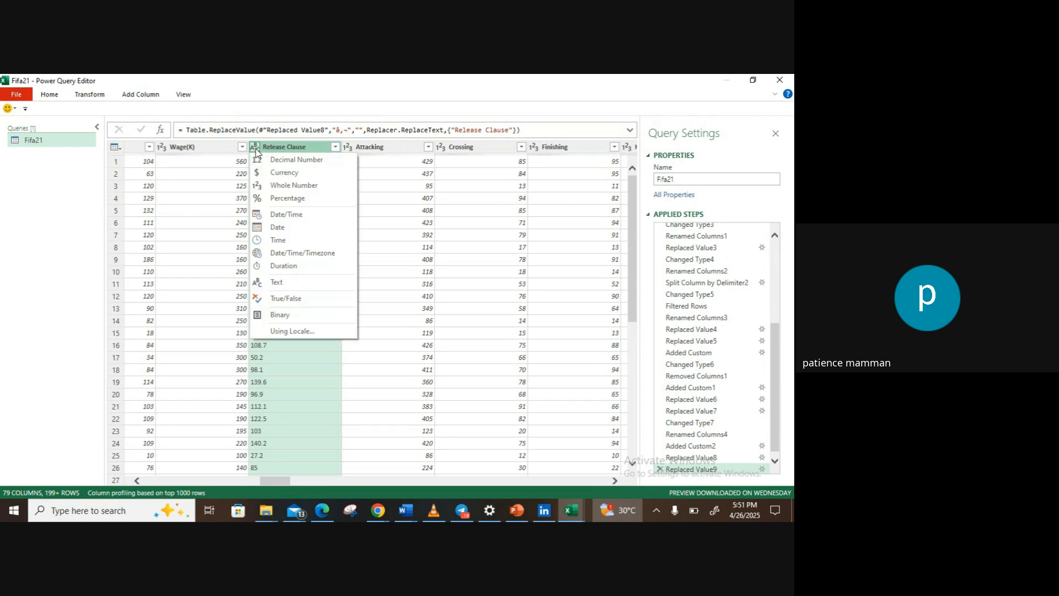
click(277, 187)
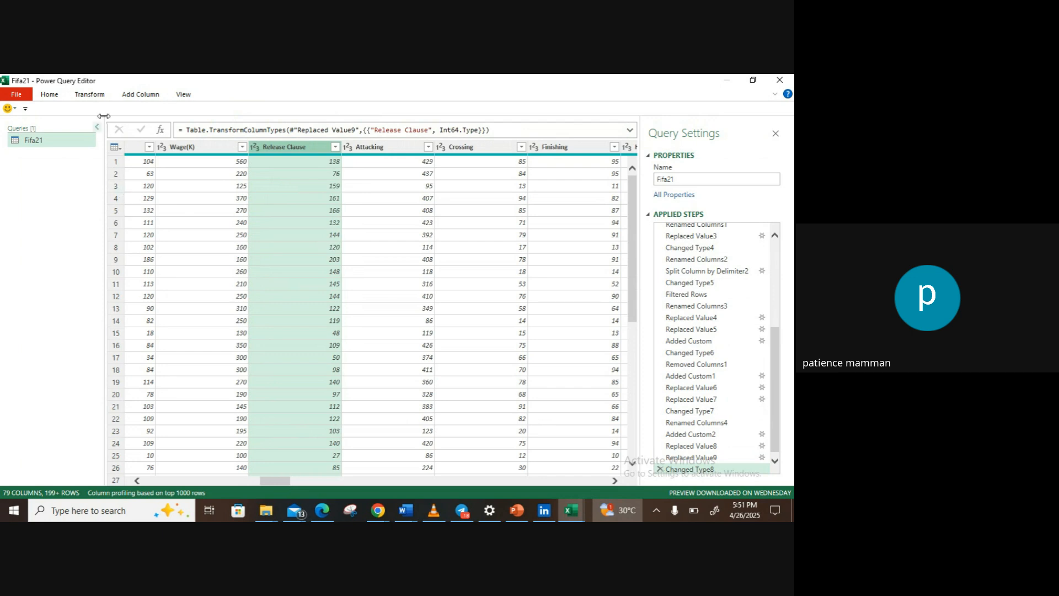
Step: Add a custom column named New_Release_Clause with the formula [Release Clause]*1000000
click(125, 97)
click(59, 125)
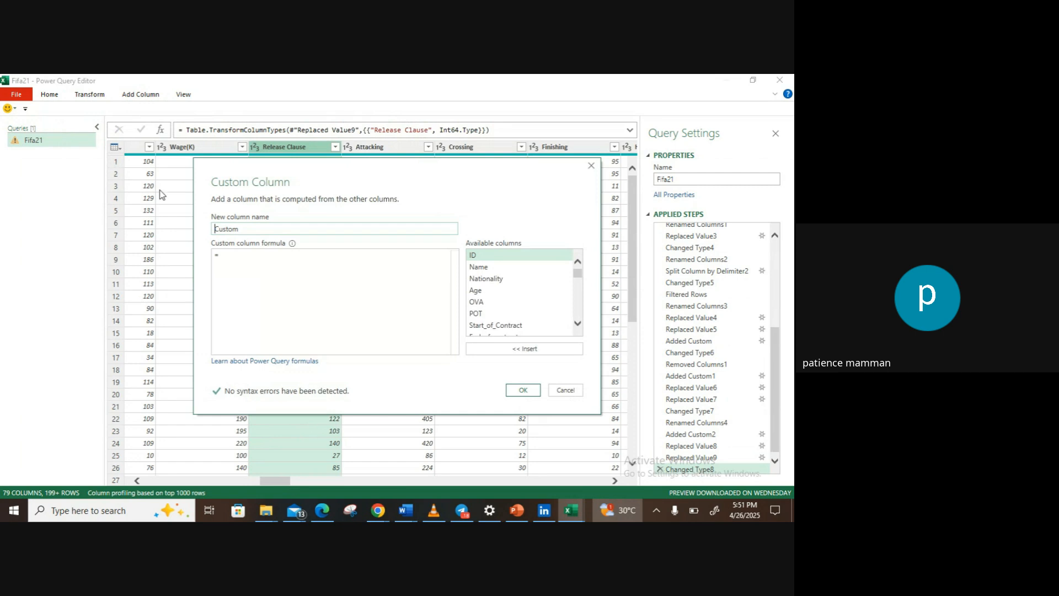
double_click(224, 230)
text(New_Release_Clau)
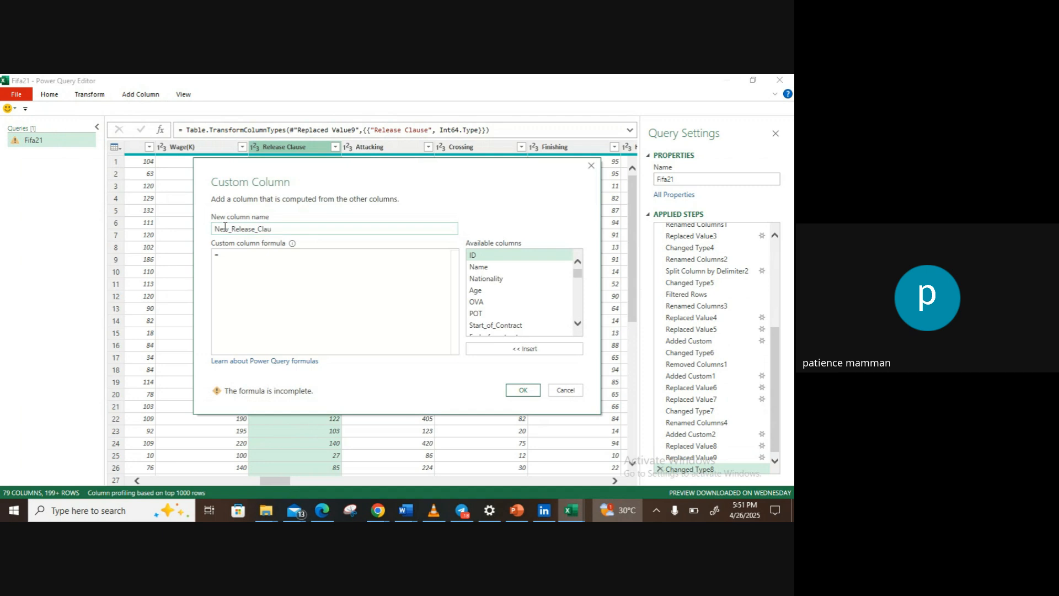
click(225, 254)
mouse_move(579, 274)
mouse_down()
mouse_move(578, 293)
mouse_move(581, 273)
mouse_move(581, 285)
mouse_up()
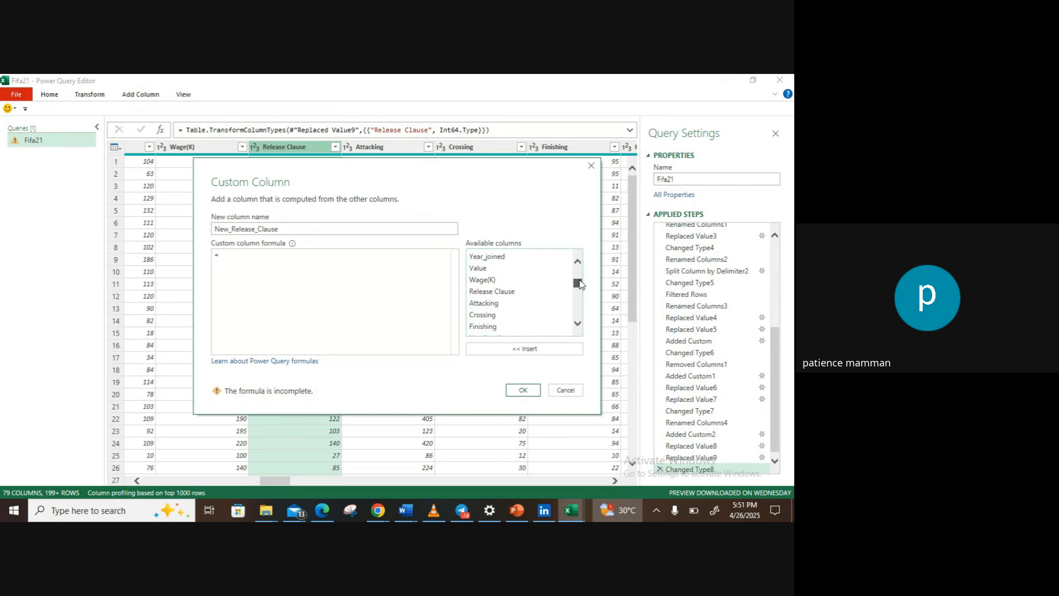
click(505, 292)
double_click(505, 293)
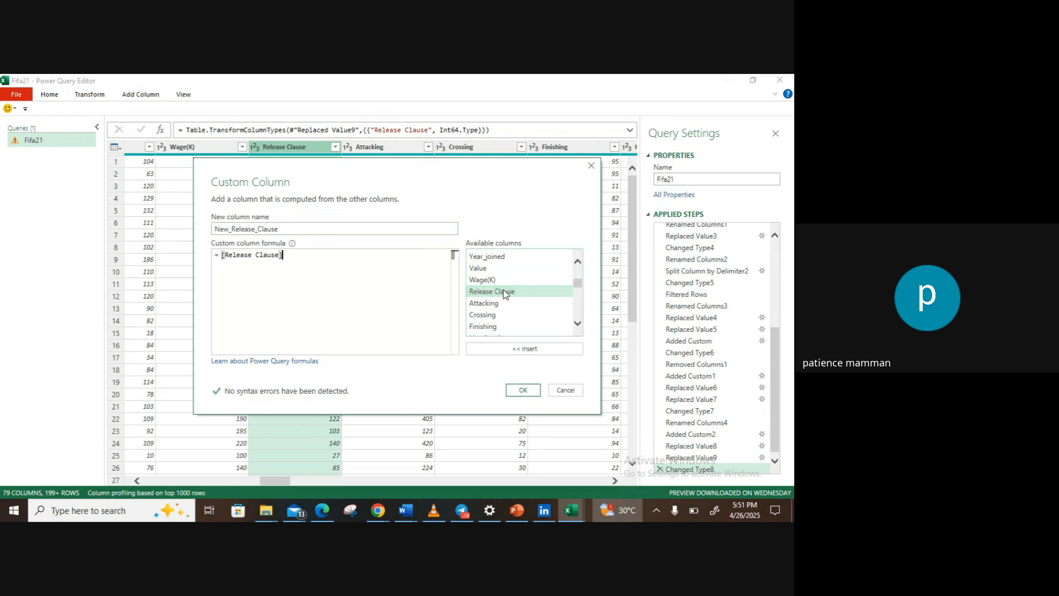
text(*1000000)
click(523, 391)
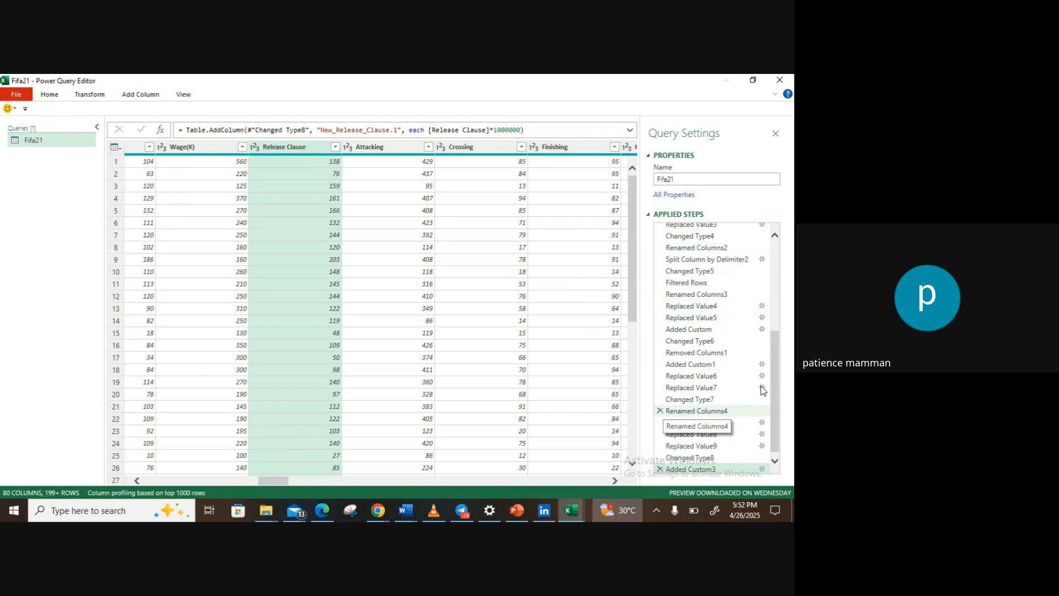
Step: Remove the earlier New_Release_clause column that contains only errors
drag(775, 360, 775, 419)
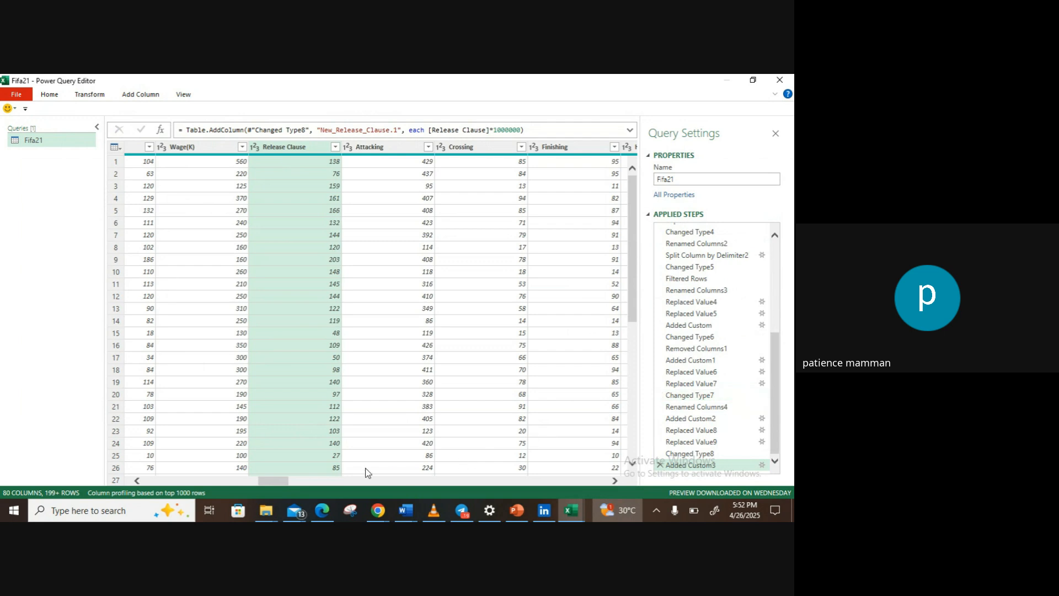
drag(280, 478, 606, 476)
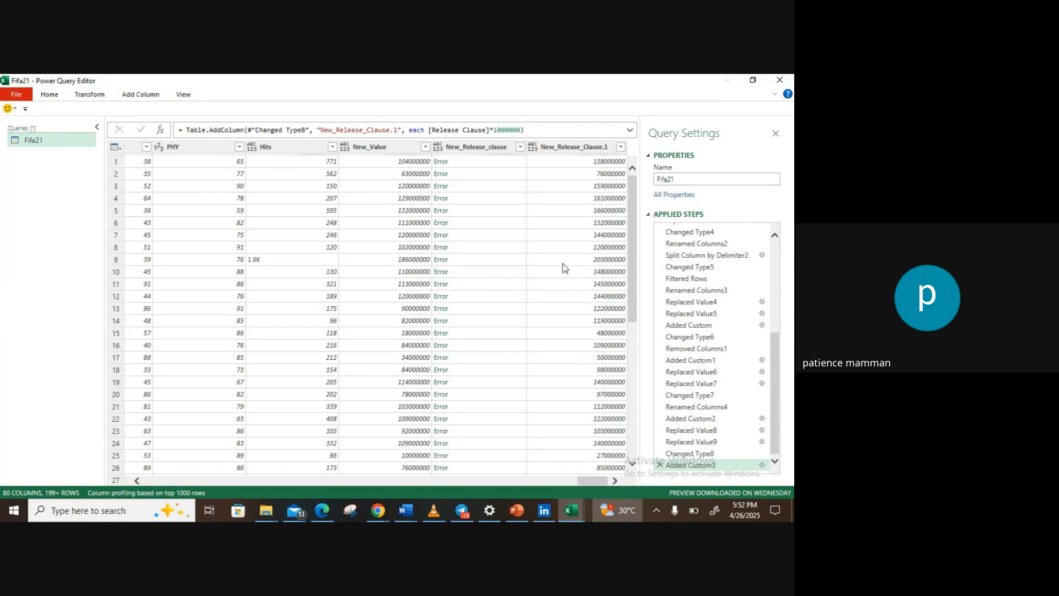
click(491, 147)
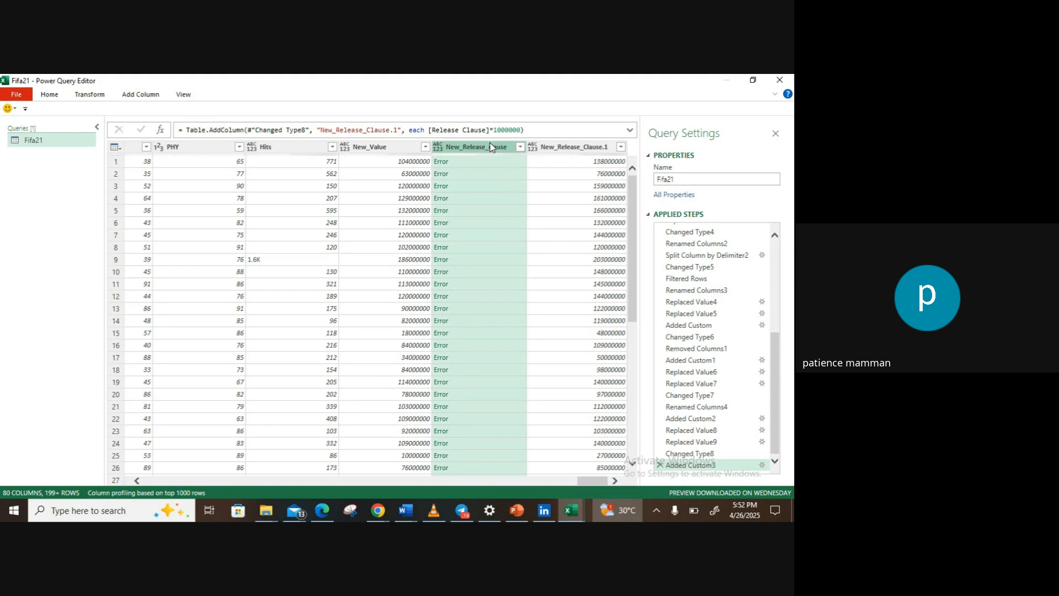
right_click(491, 147)
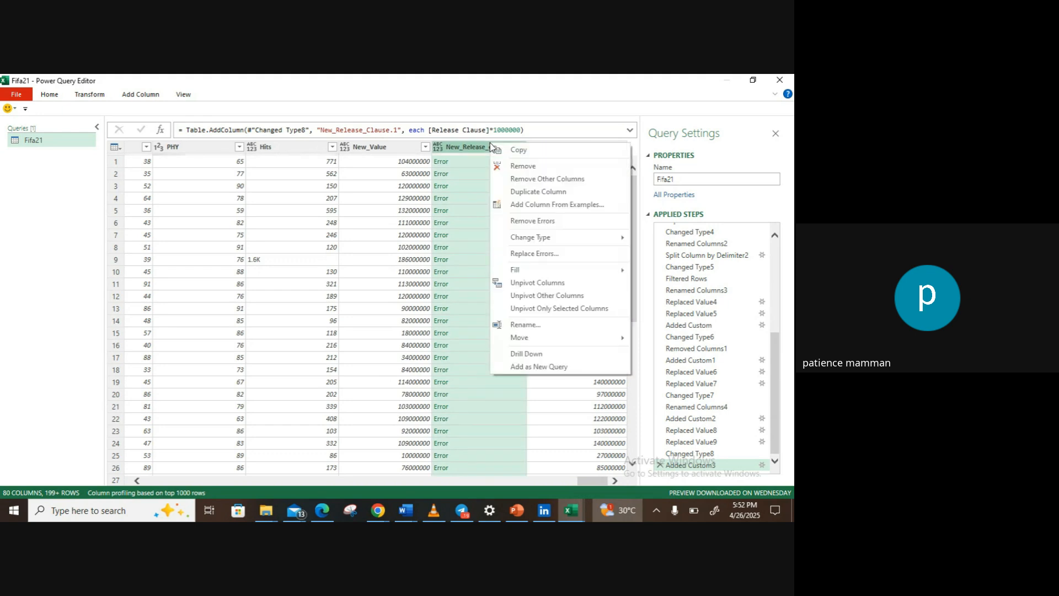
click(522, 164)
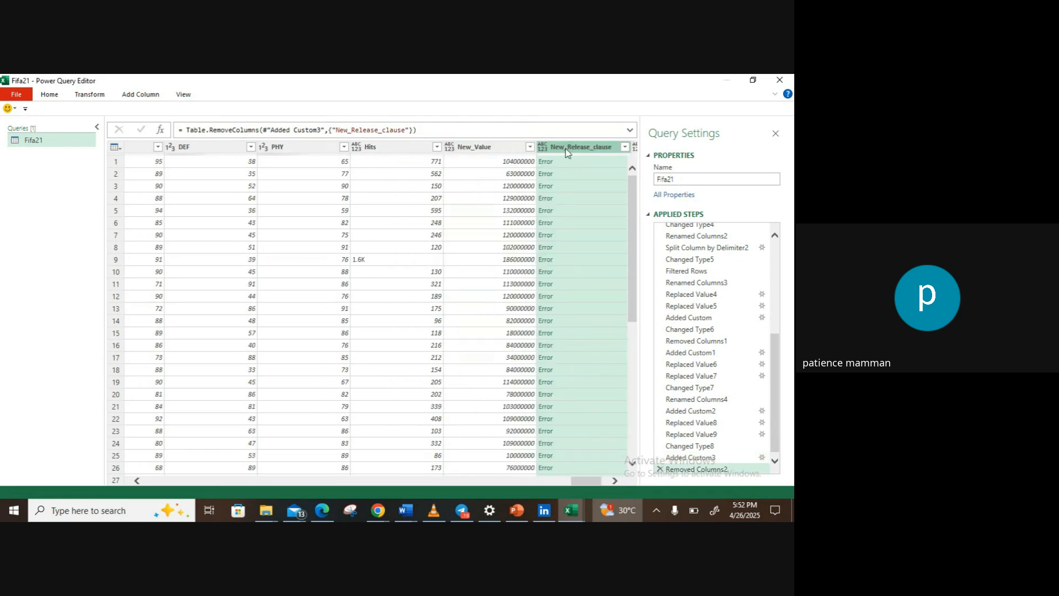
Step: Rename the New_Release_Clause.1 column as "New_Release_Clause." and select its first value
double_click(574, 146)
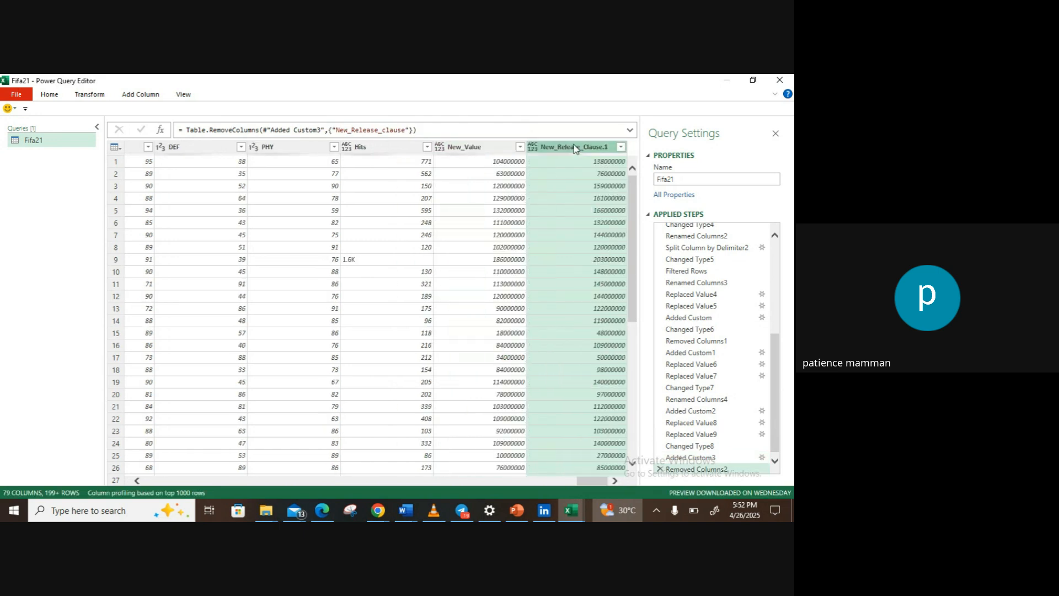
click(611, 144)
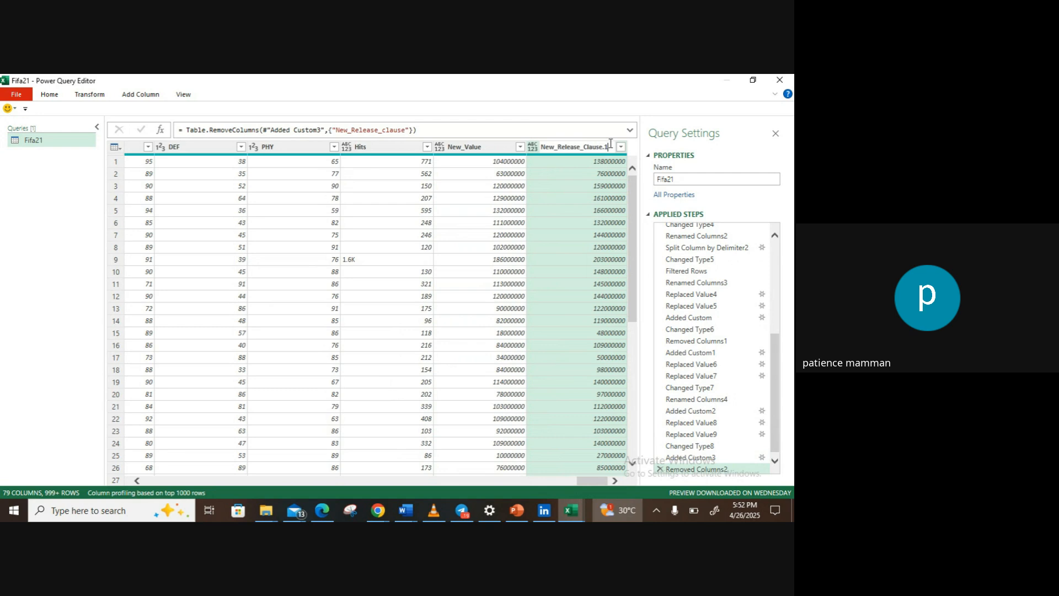
key(Return)
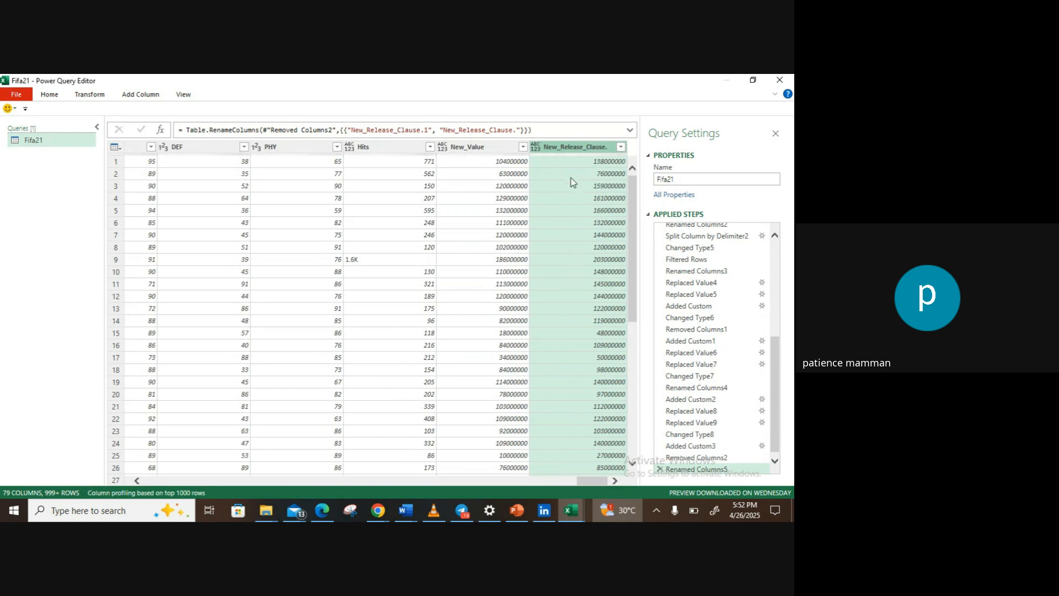
click(574, 161)
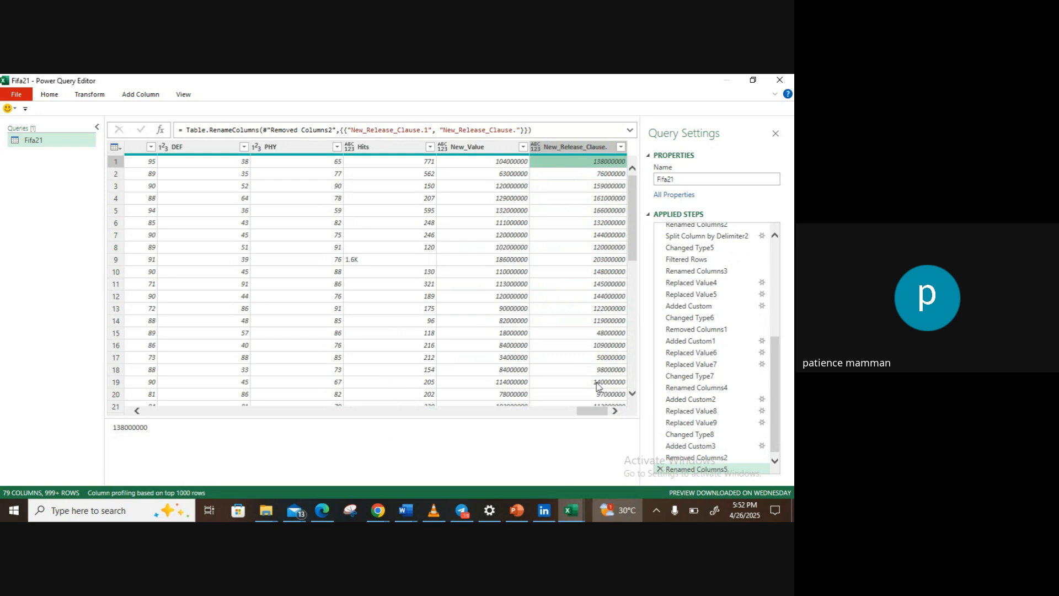
Step: Check the Google Meet call in Chrome, and return to the Power Query Editor
click(378, 510)
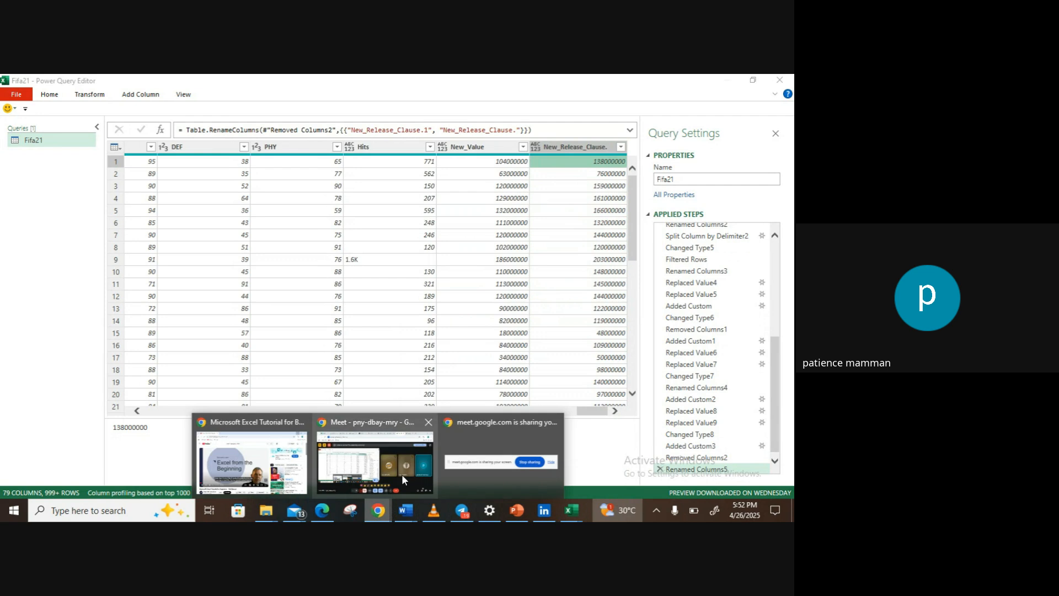
click(403, 479)
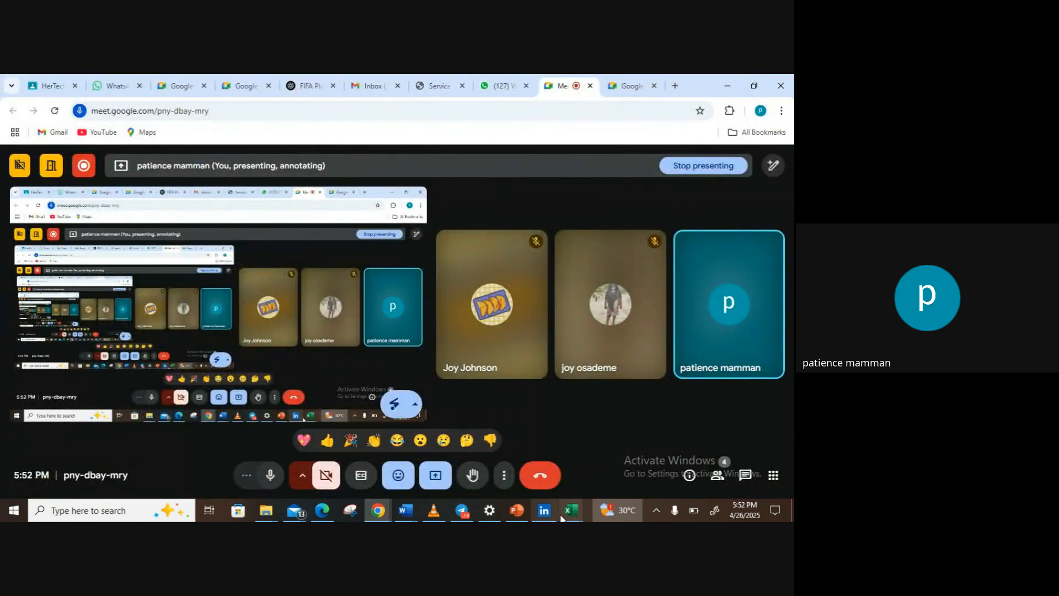
mouse_move(572, 511)
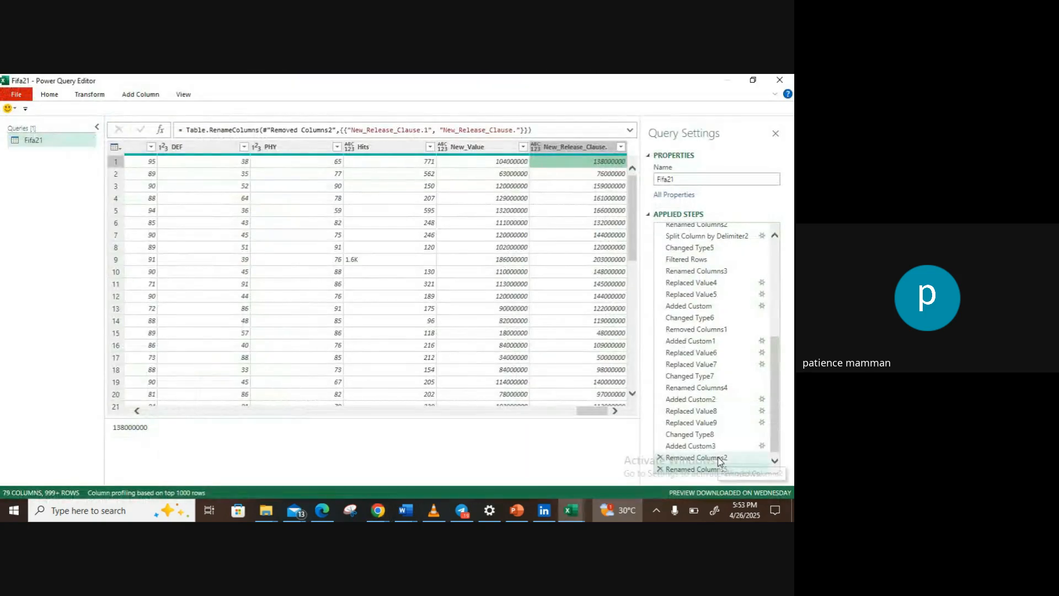
Step: Strip the garbled star characters from the W/F column by replacing them with nothing, and change its data type to Whole Number
drag(597, 415, 309, 427)
drag(303, 427, 526, 417)
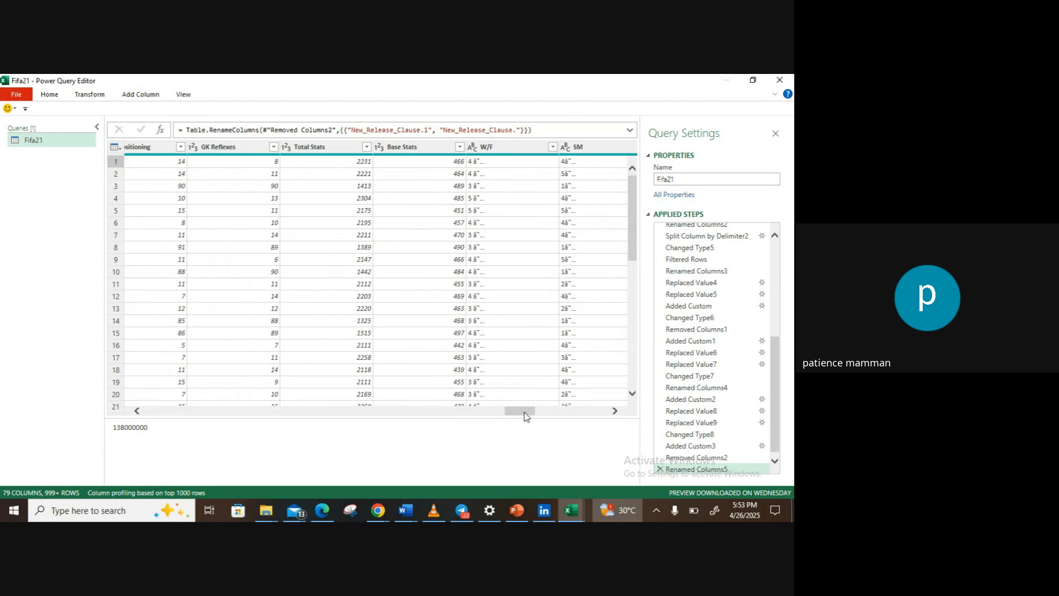
click(484, 150)
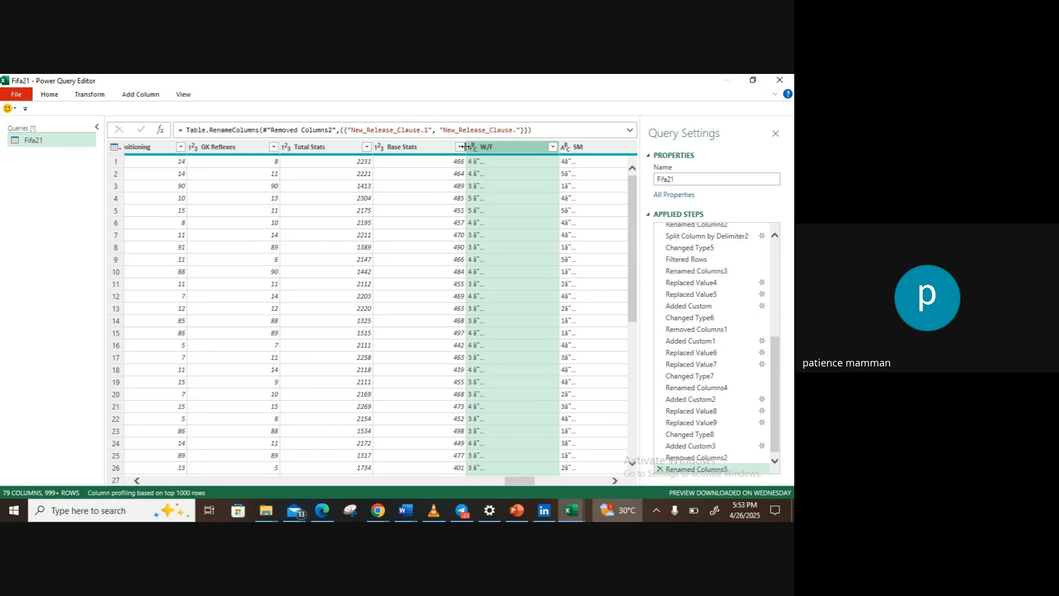
click(497, 162)
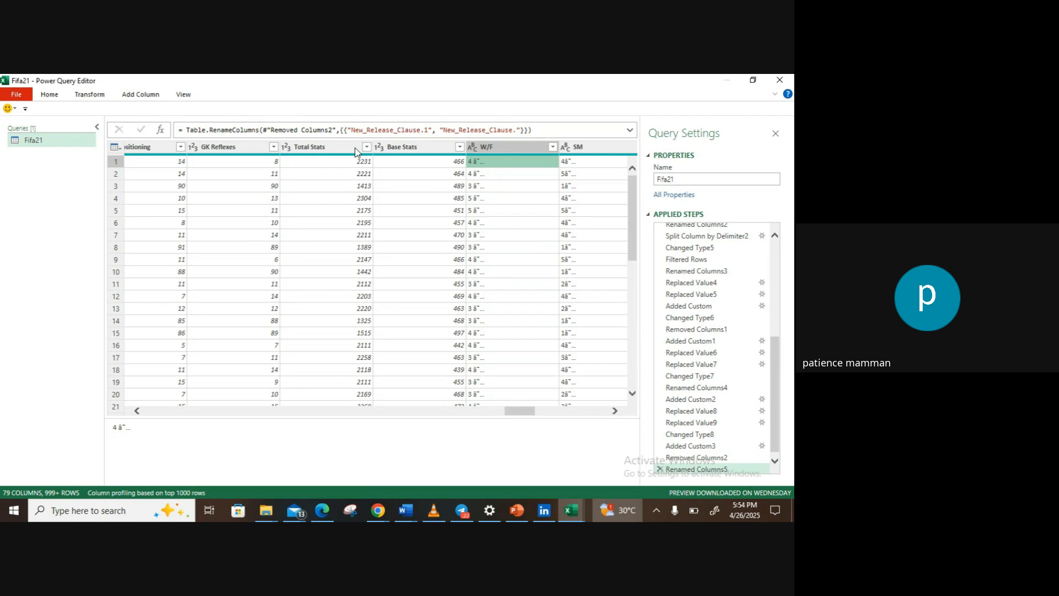
click(92, 95)
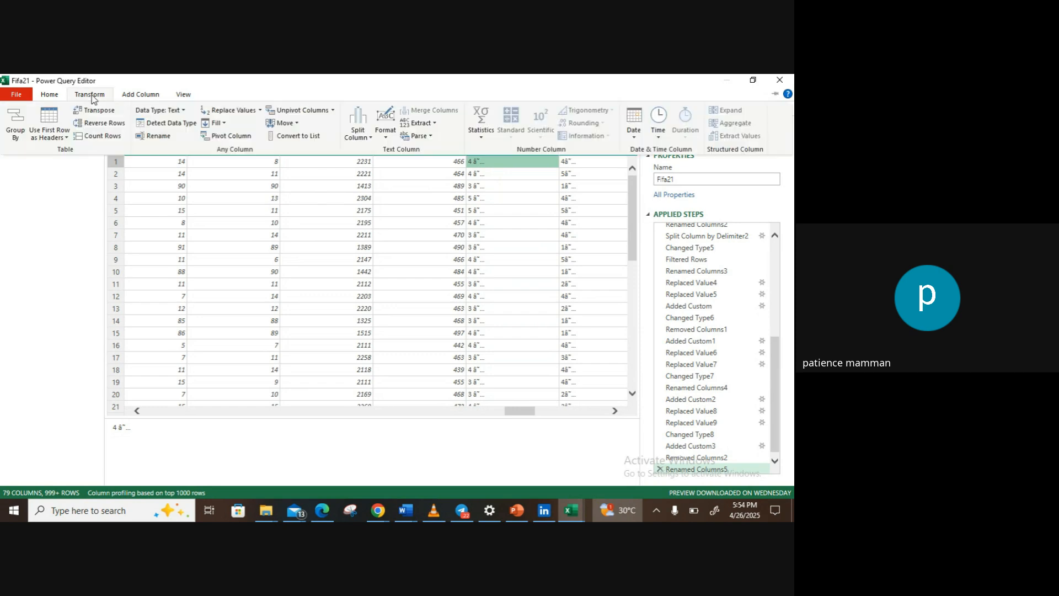
click(238, 111)
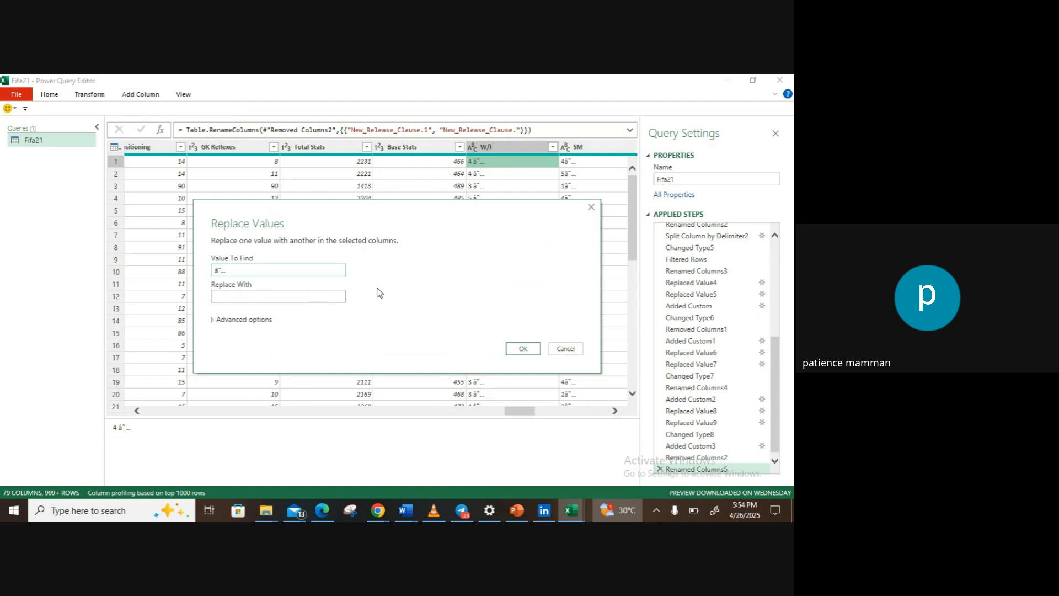
click(523, 351)
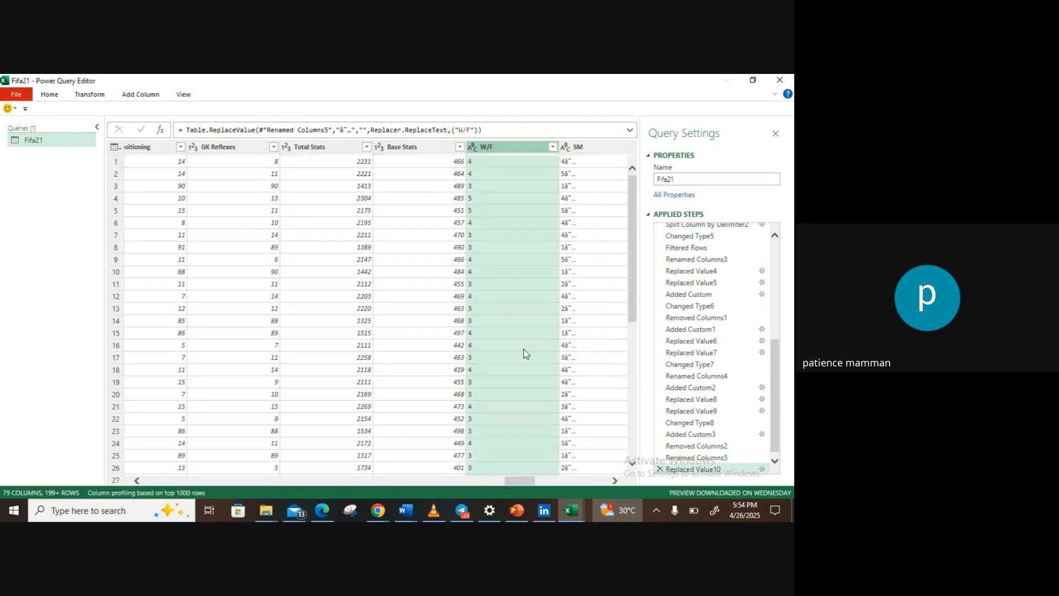
click(471, 149)
click(494, 191)
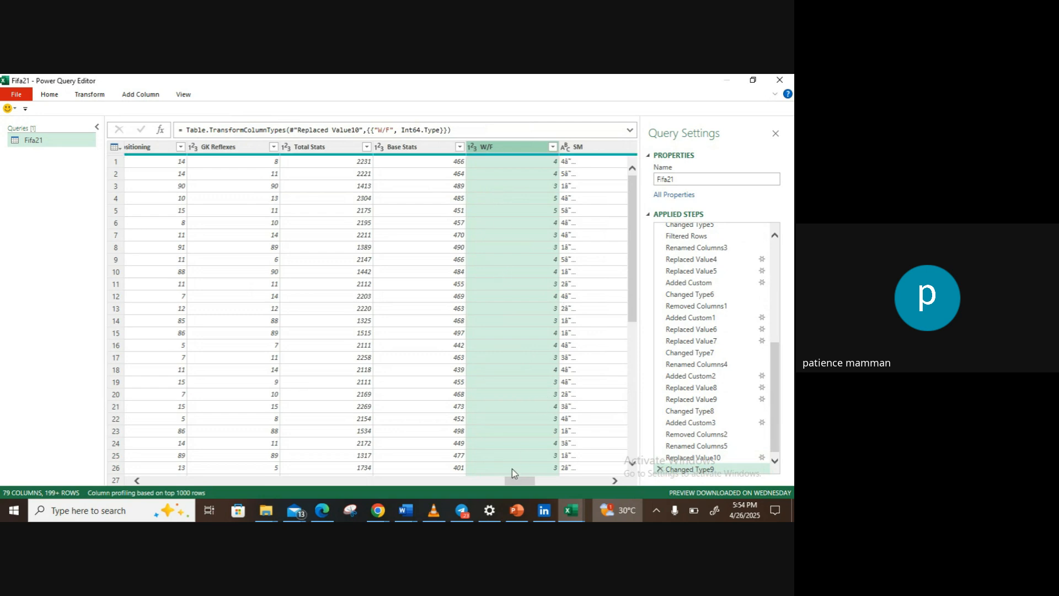
Step: Strip the garbled star characters from the SM column by replacing them with nothing, and change its data type to Whole Number
drag(513, 483, 522, 484)
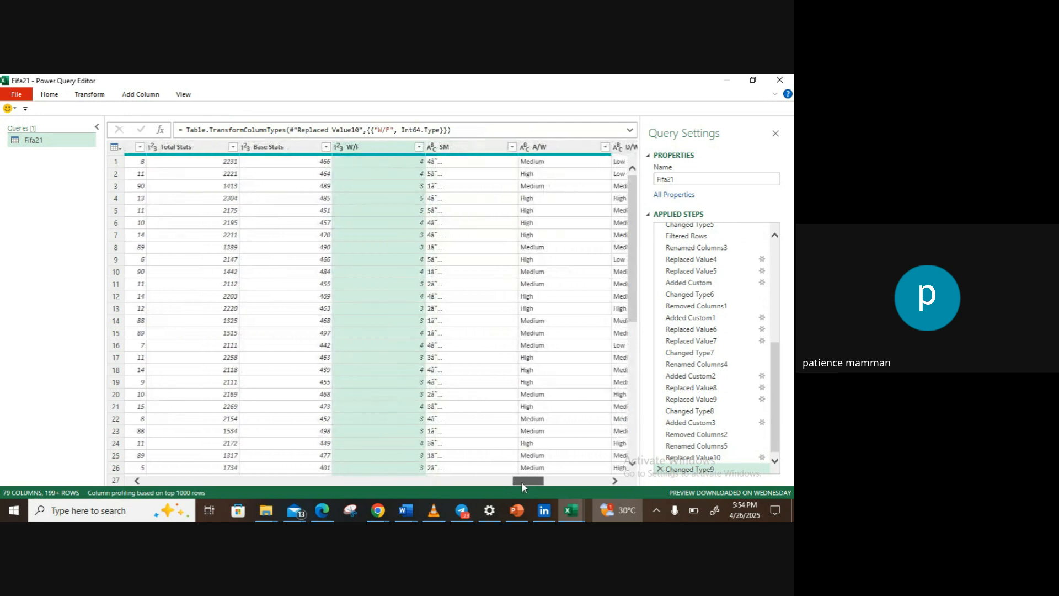
click(437, 148)
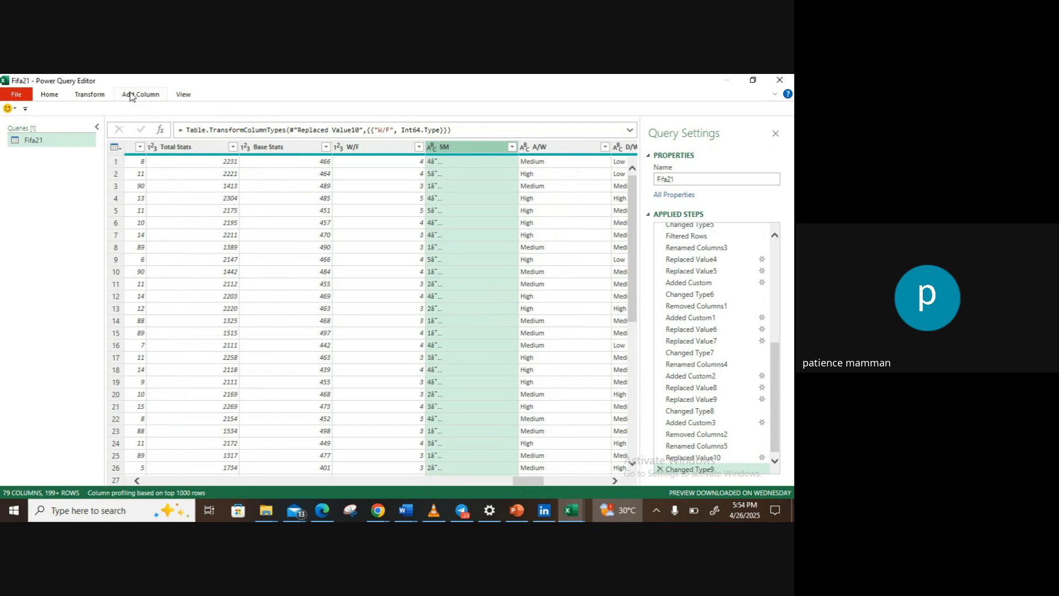
click(90, 95)
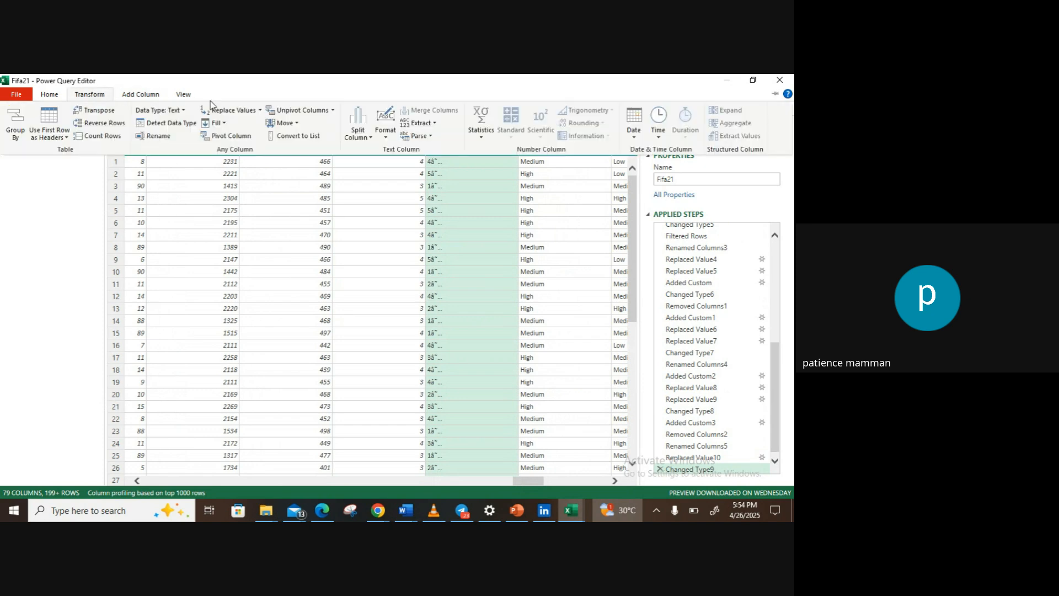
click(232, 112)
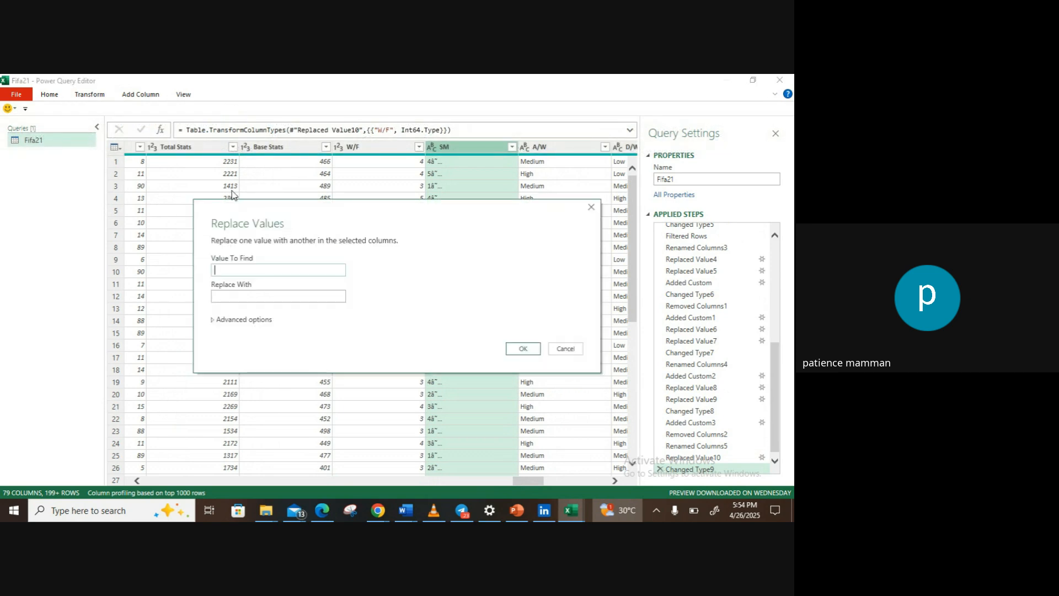
text(4â˜…)
click(519, 349)
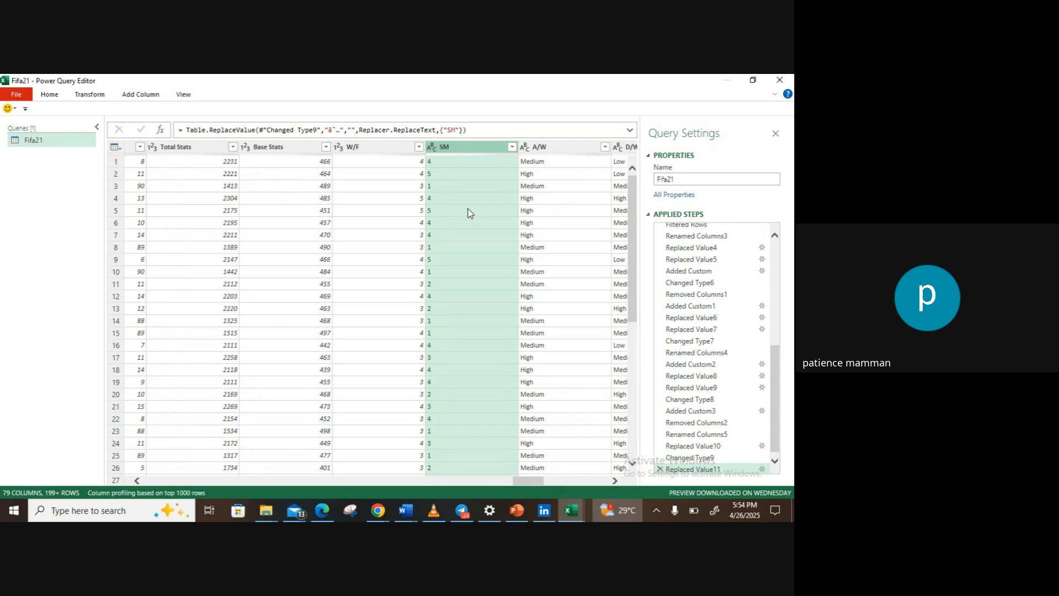
click(431, 148)
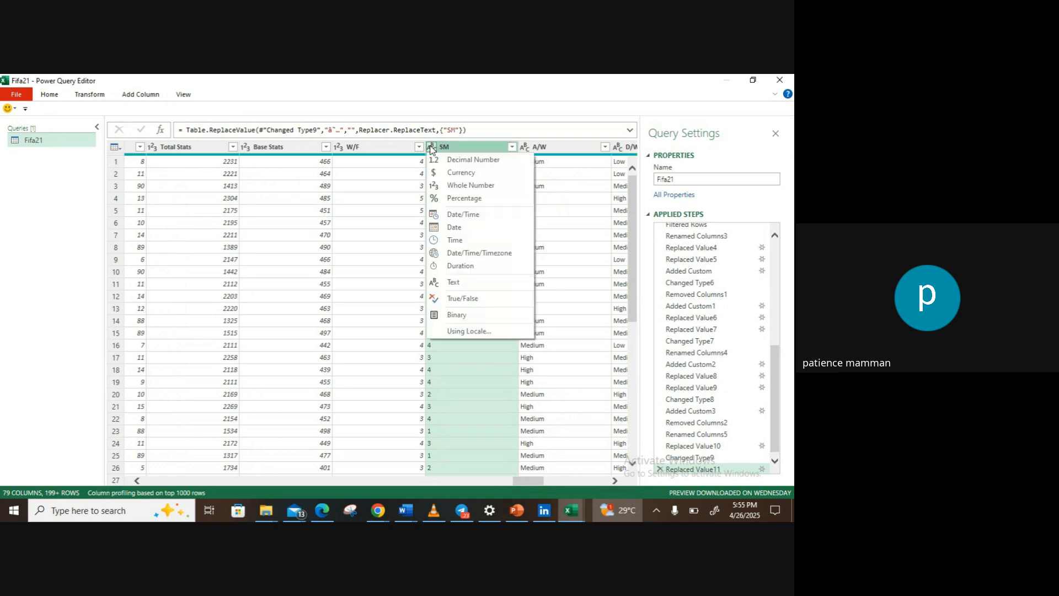
click(450, 188)
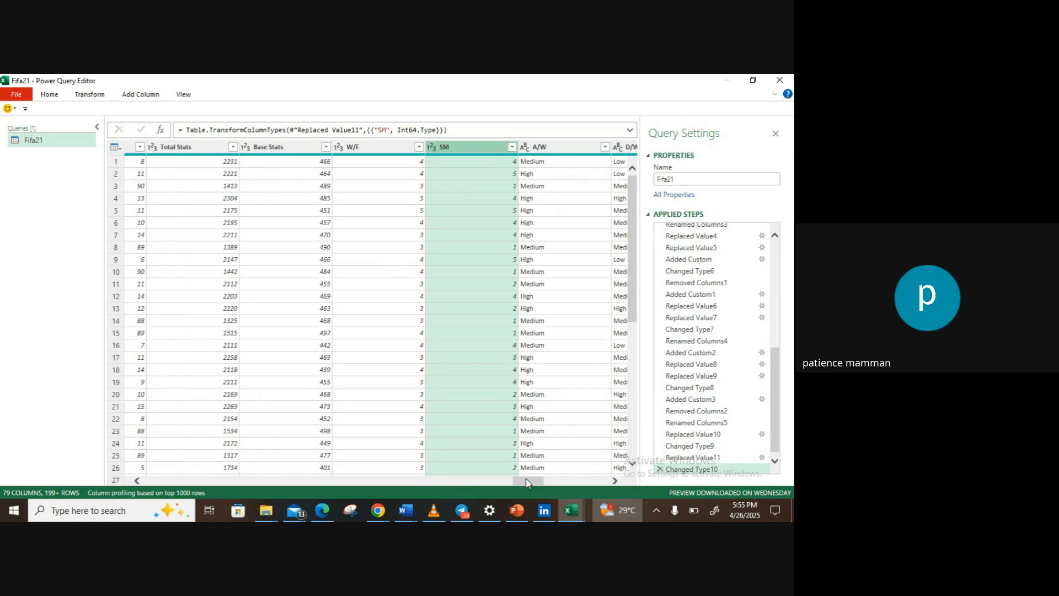
Step: Remove the garbled star characters from the IR column and convert the column to Whole Number
mouse_move(527, 483)
mouse_down()
mouse_move(592, 498)
mouse_move(524, 488)
mouse_move(538, 484)
mouse_up()
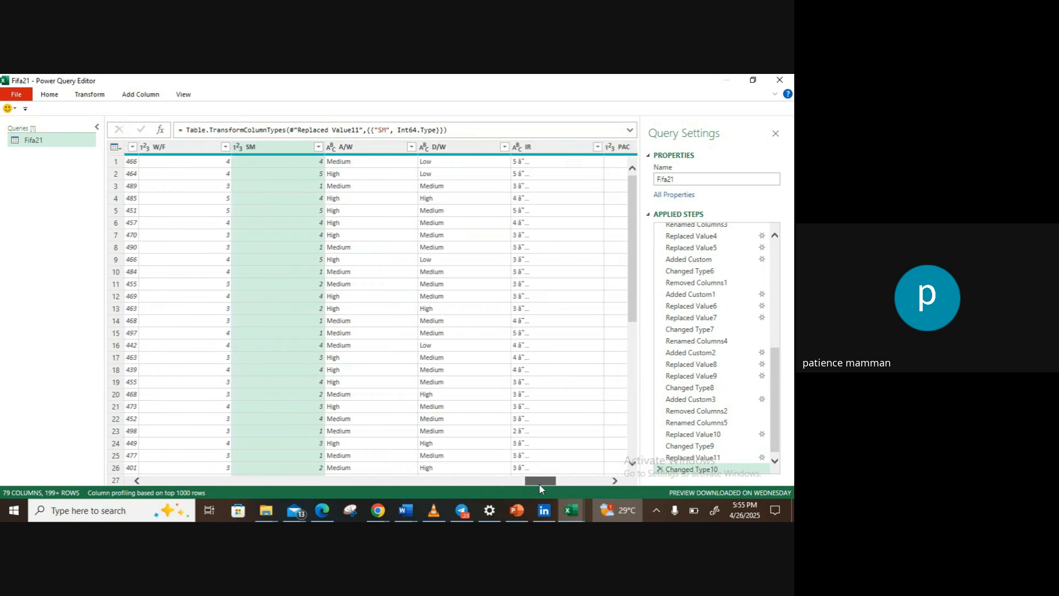
click(531, 146)
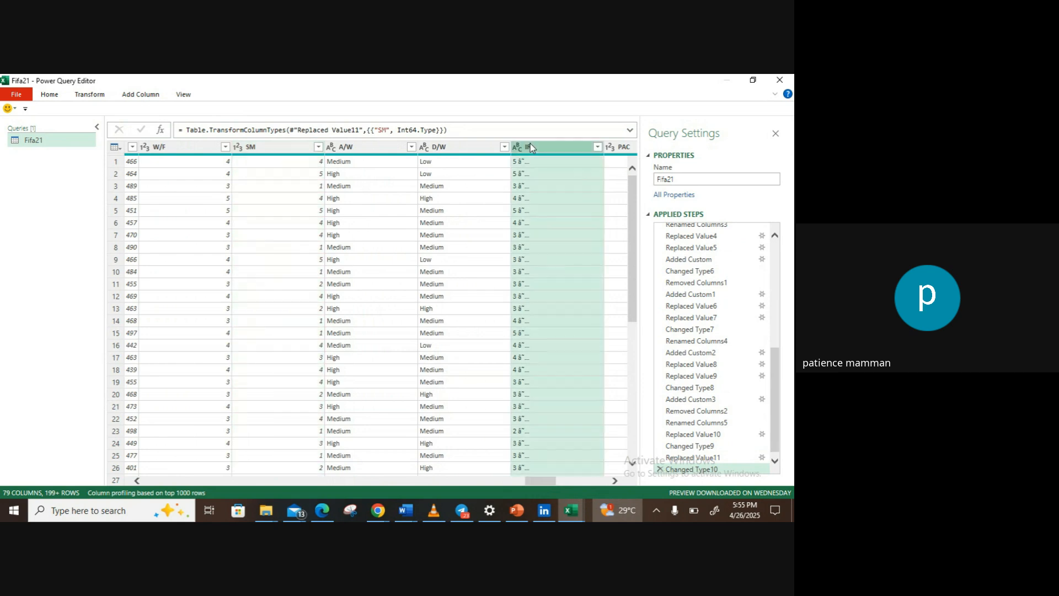
click(89, 97)
click(216, 112)
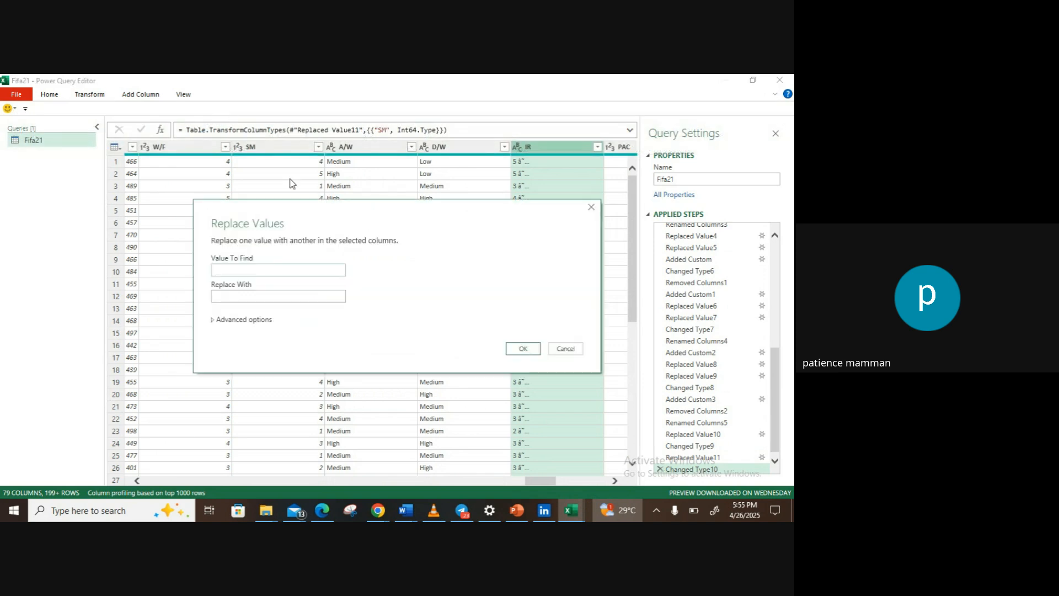
text(4 â)
click(511, 352)
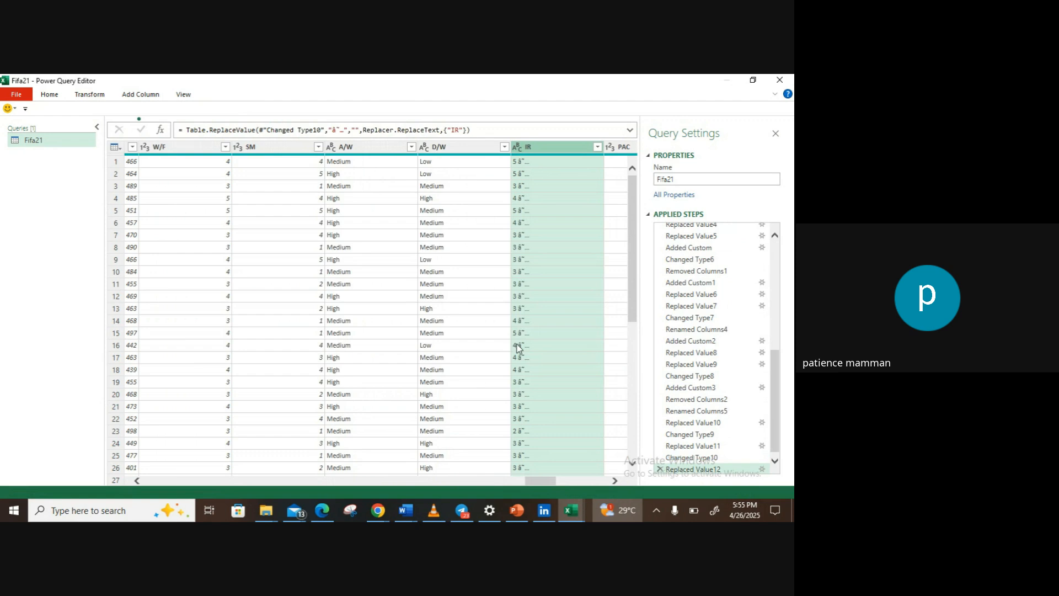
click(518, 149)
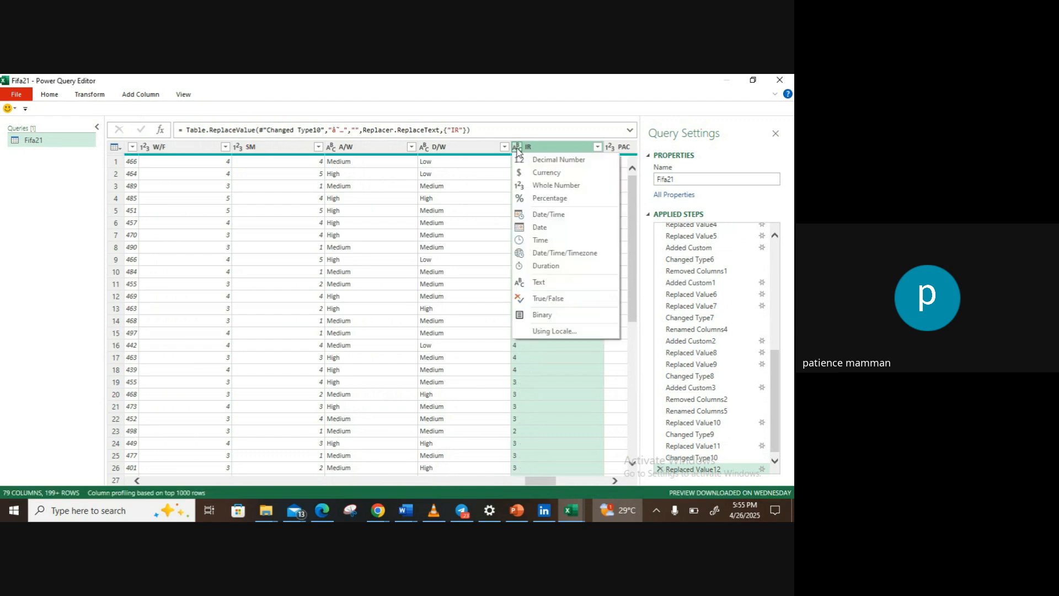
click(530, 185)
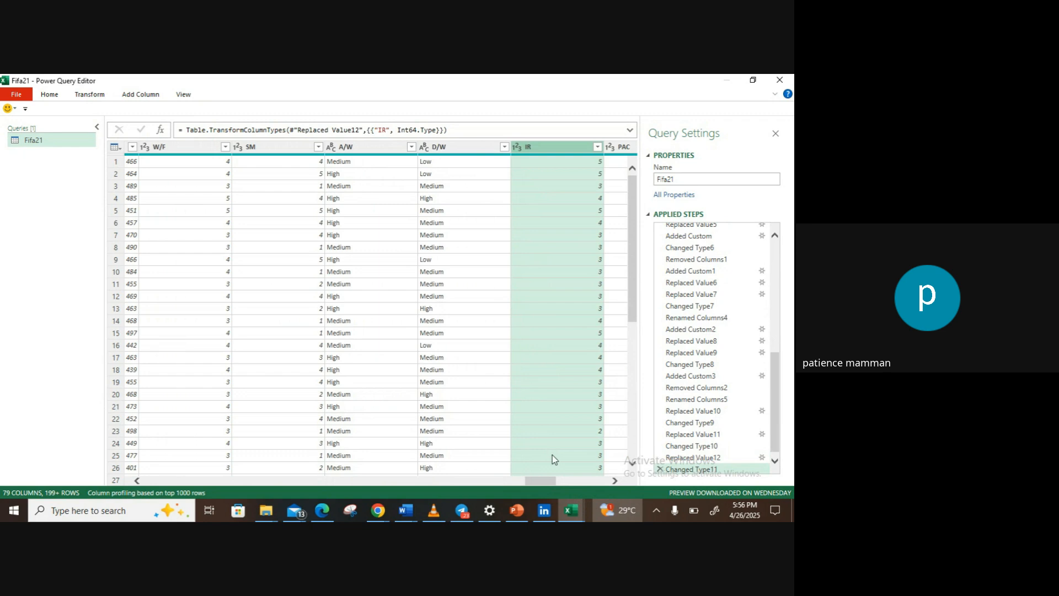
drag(549, 481, 130, 468)
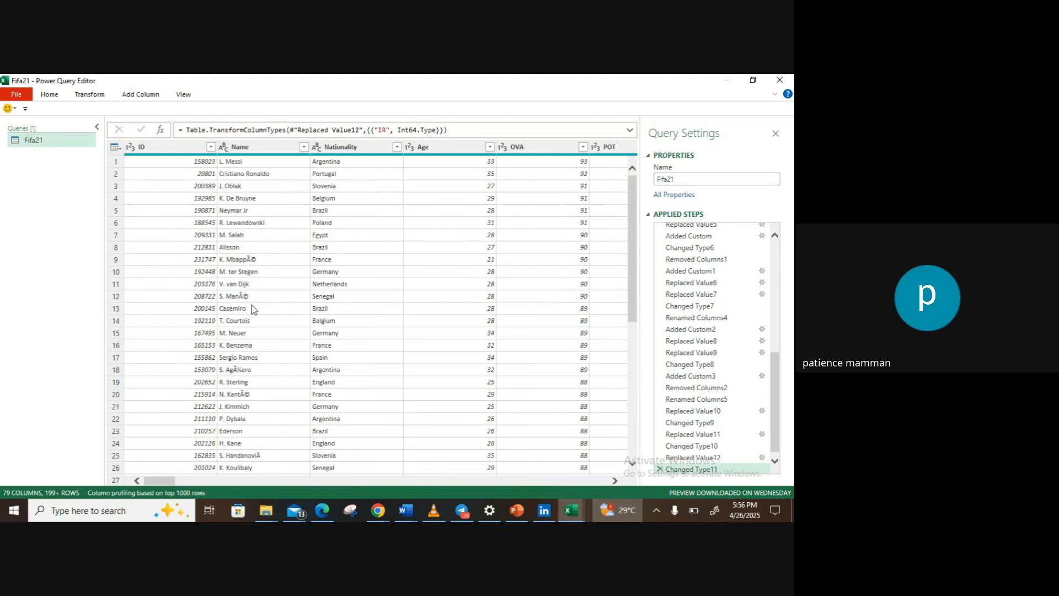
click(260, 152)
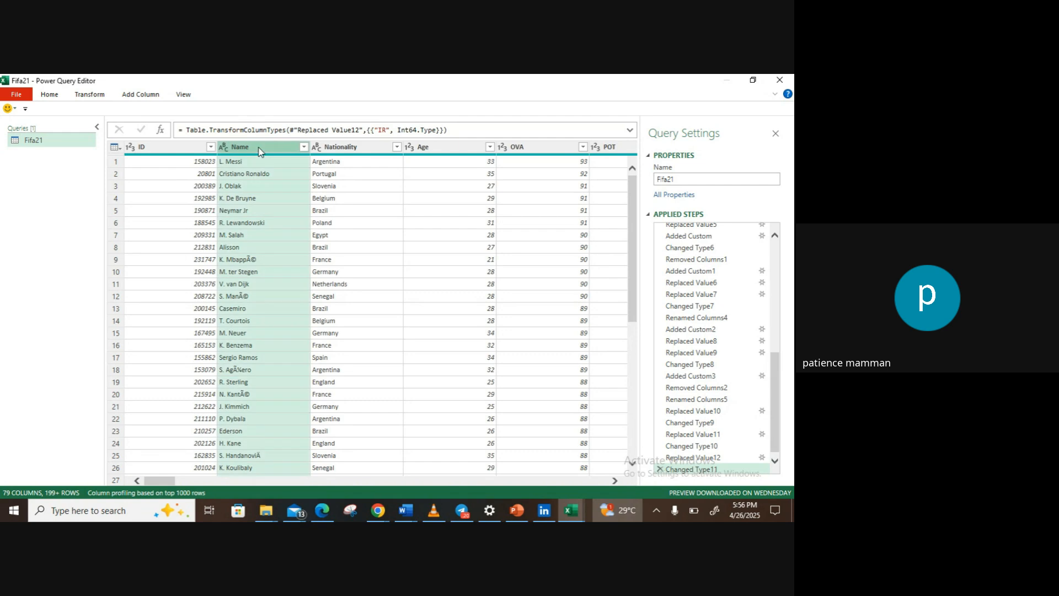
click(87, 97)
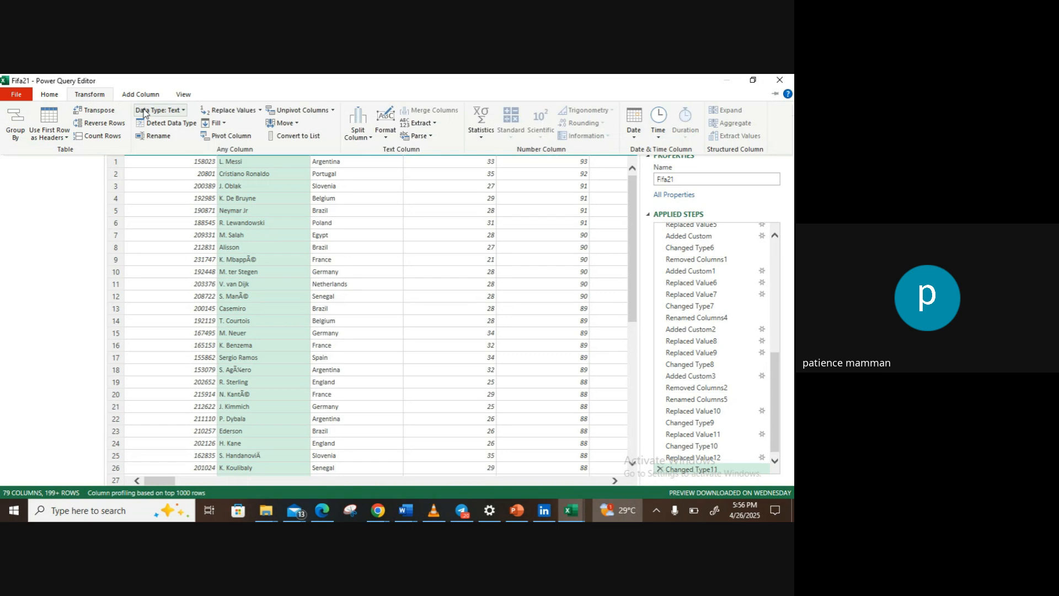
click(217, 113)
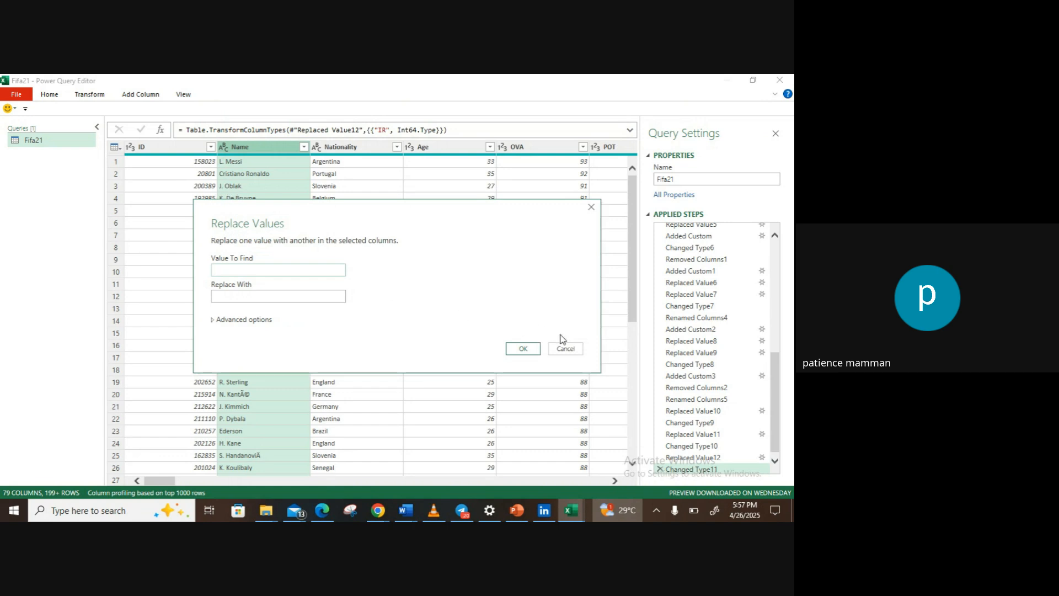
click(565, 349)
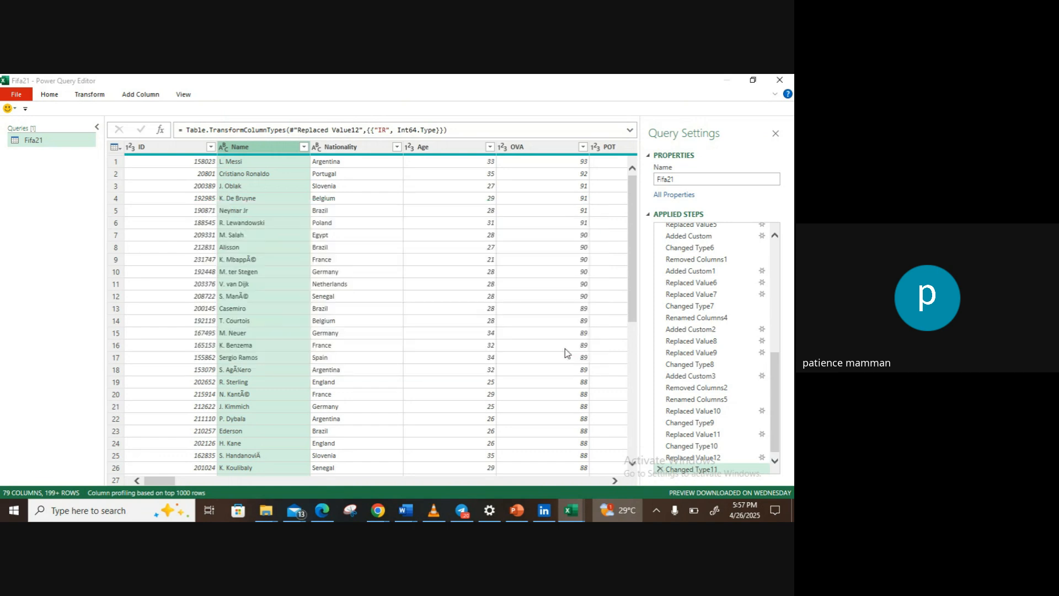
Step: Replace the garbled characters "Ã©" with "ae" throughout the Name column
click(266, 257)
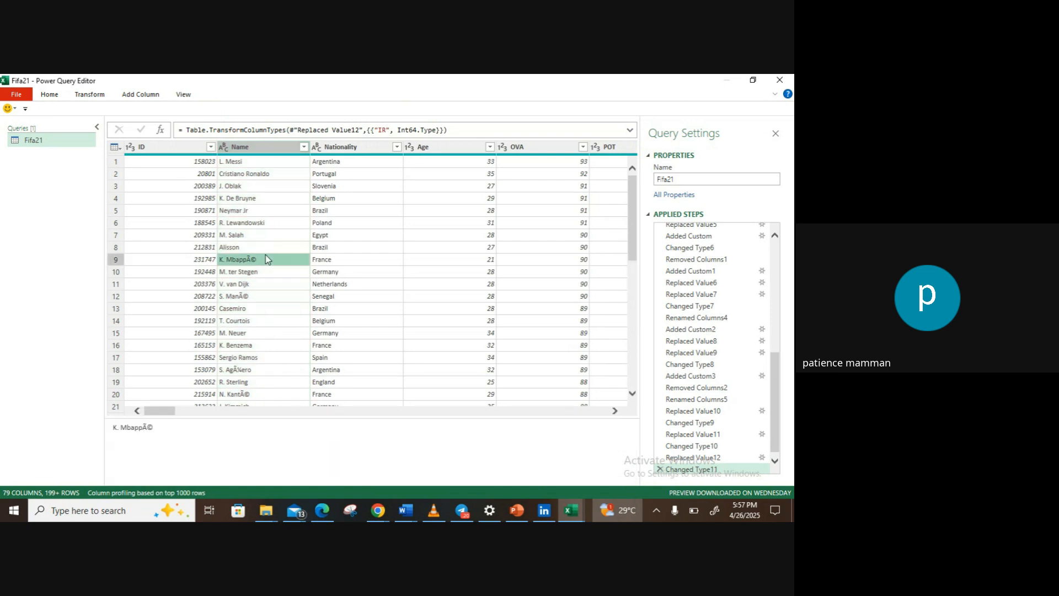
click(240, 148)
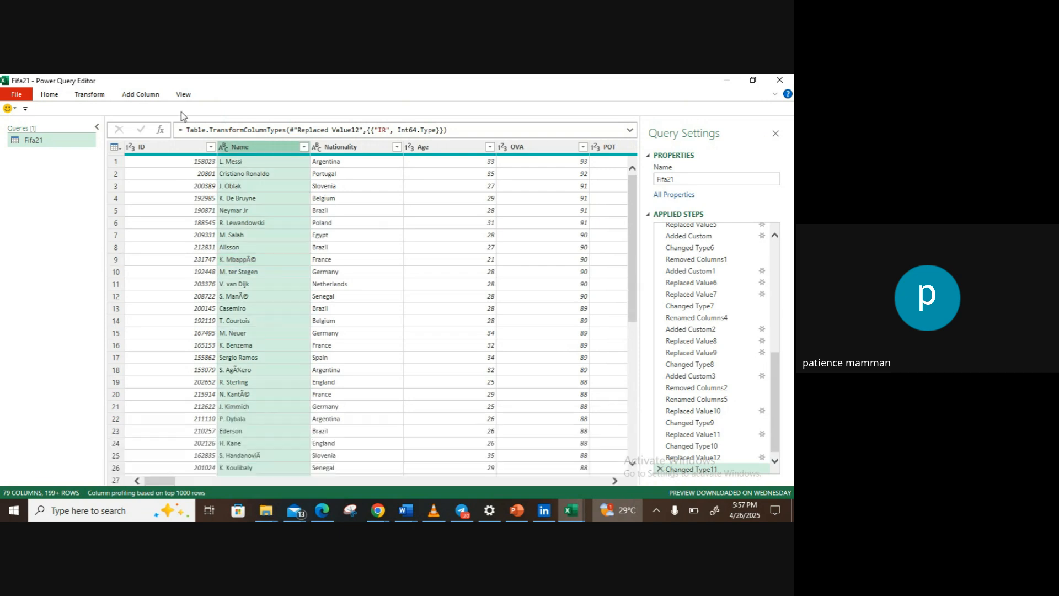
click(91, 96)
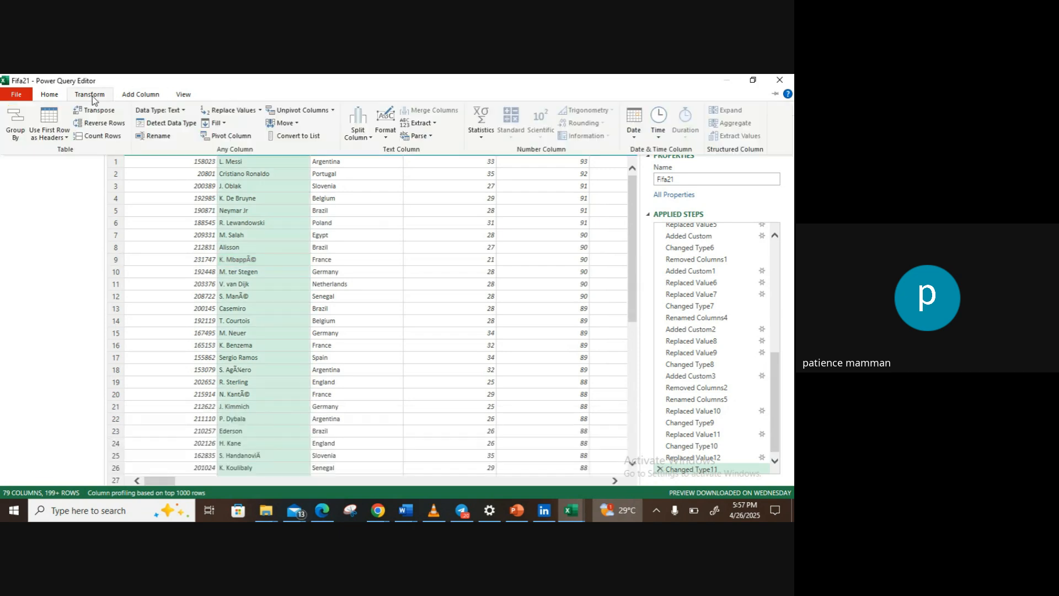
click(238, 112)
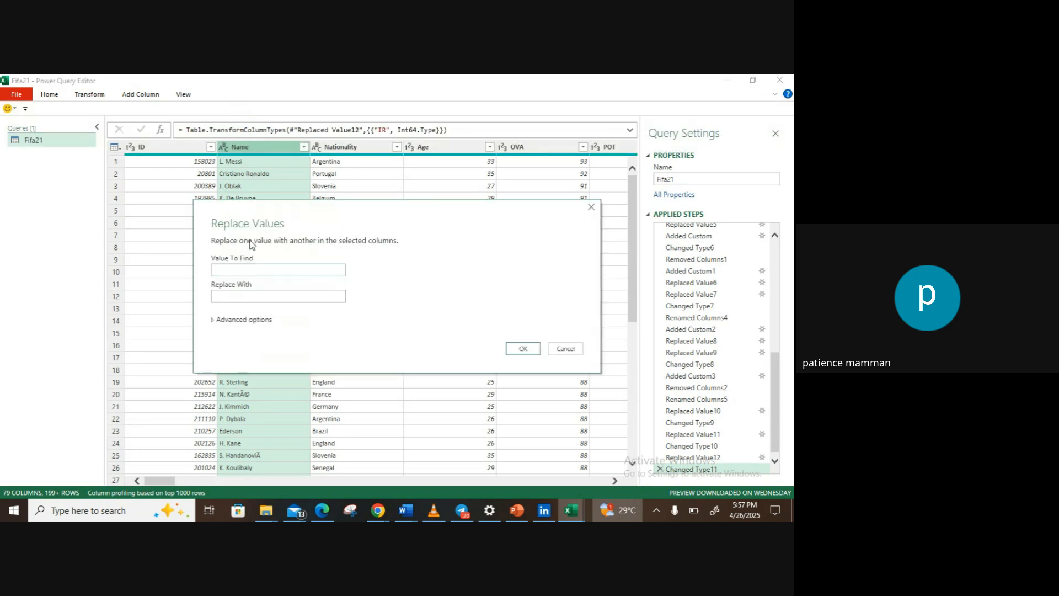
text(K. MbappÃ©)
click(246, 270)
key(BackSpace)
key(BackSpace)
key(BackSpace)
key(BackSpace)
key(BackSpace)
key(BackSpace)
key(BackSpace)
key(BackSpace)
click(246, 298)
click(521, 349)
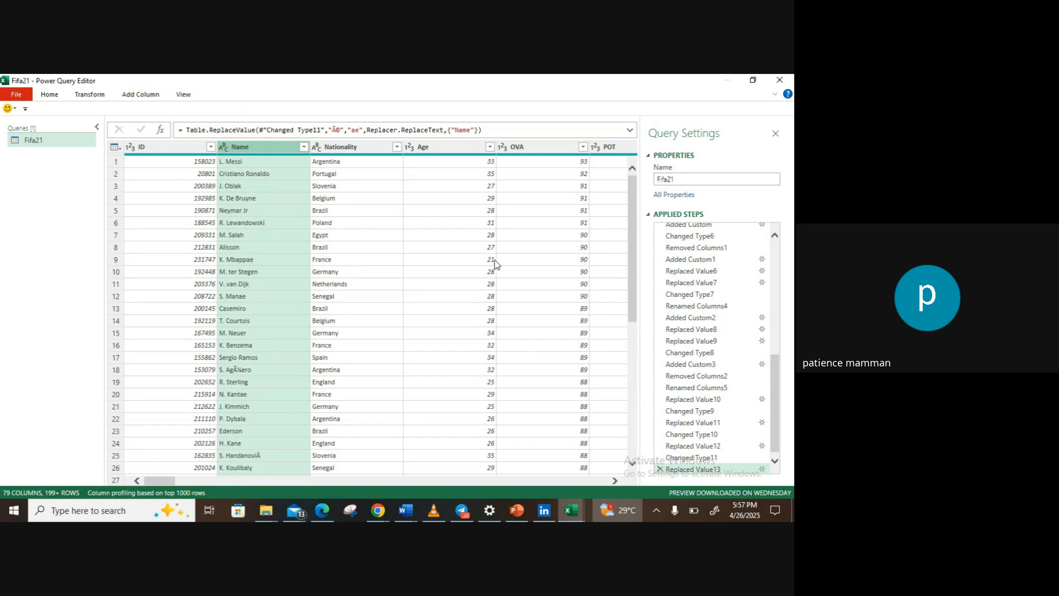
Step: Look through the rows of the Name column for remaining garbled characters, and return to the first row
drag(636, 247, 643, 494)
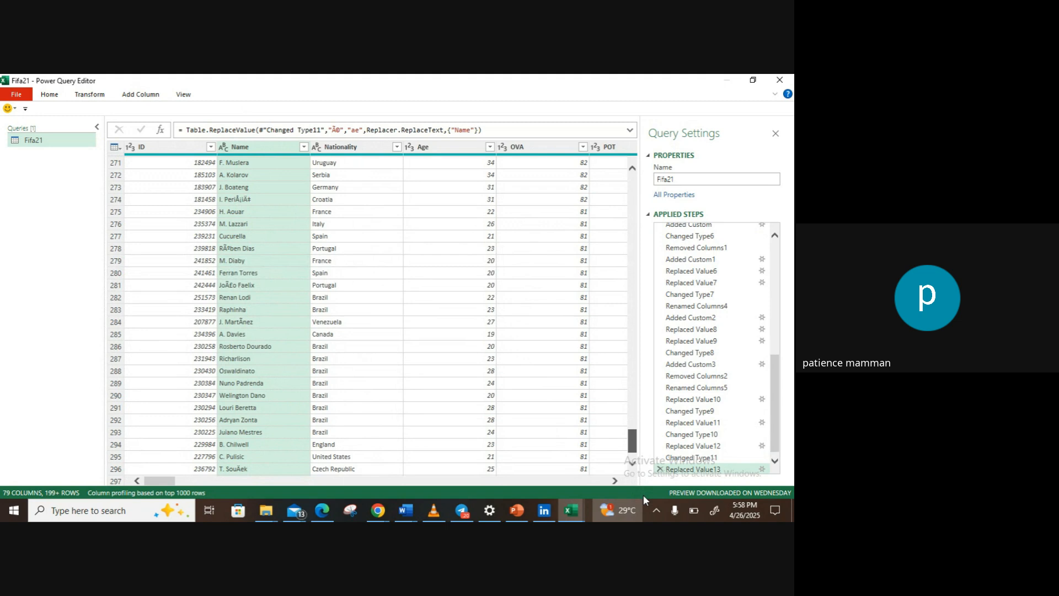
drag(643, 495, 638, 458)
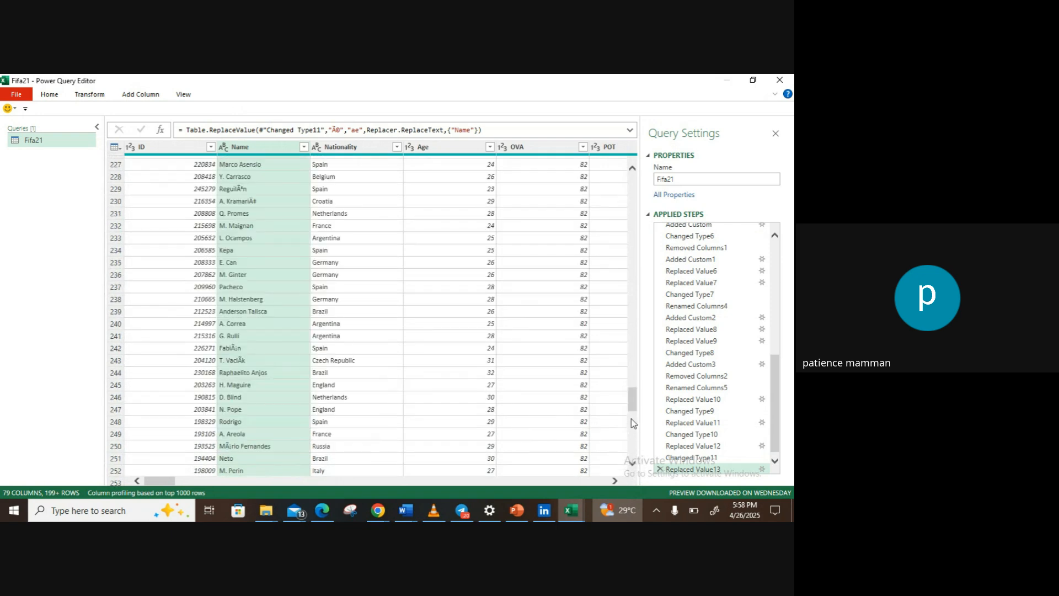
drag(633, 406, 634, 387)
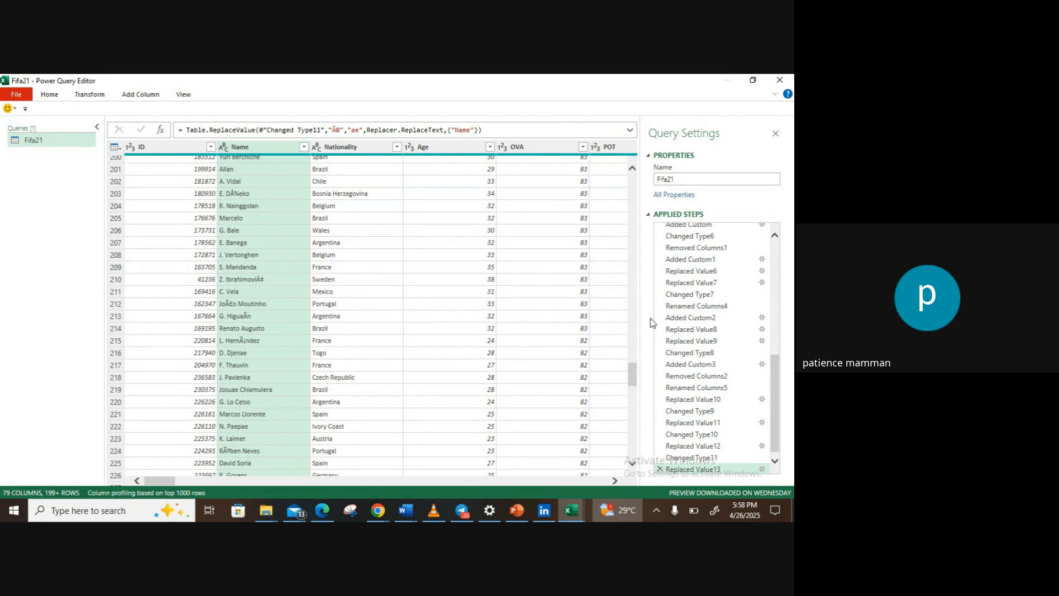
drag(632, 370, 636, 431)
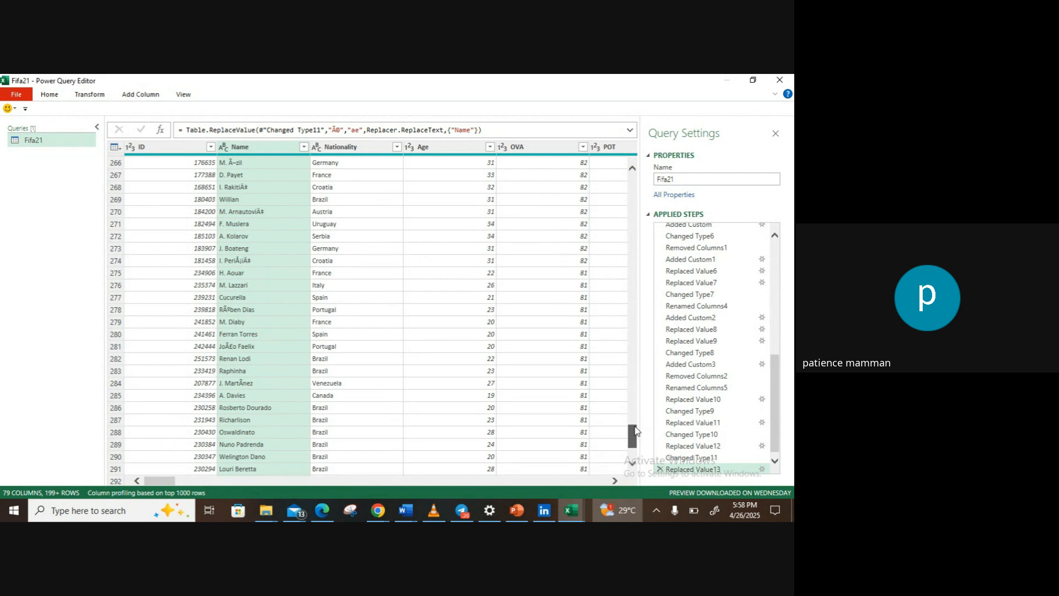
drag(636, 431, 623, 165)
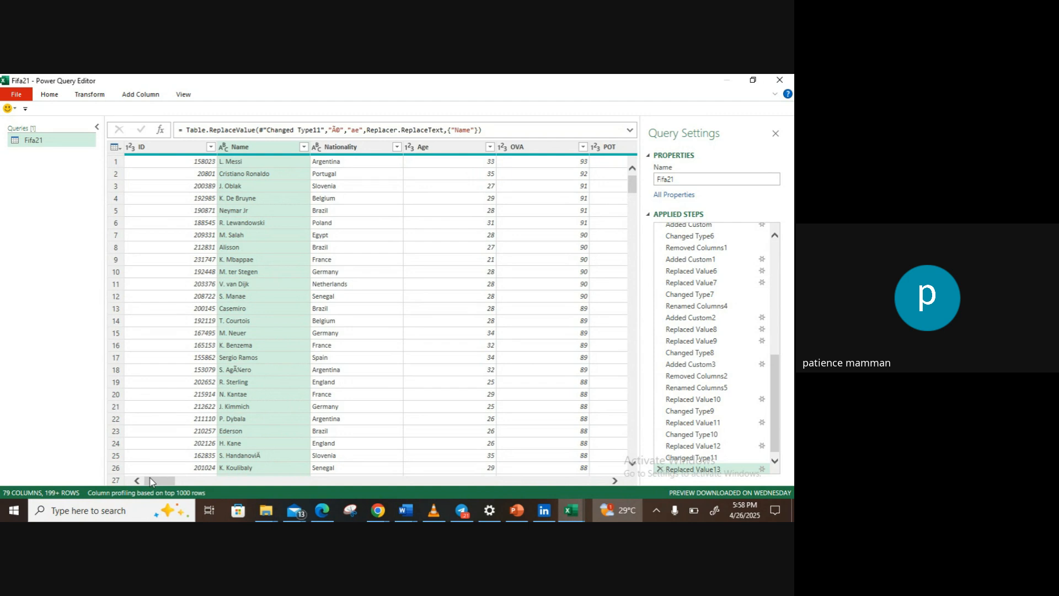
drag(150, 478, 104, 470)
Step: Close the query editor and load the Fifa21 query as a table into a new worksheet
click(25, 110)
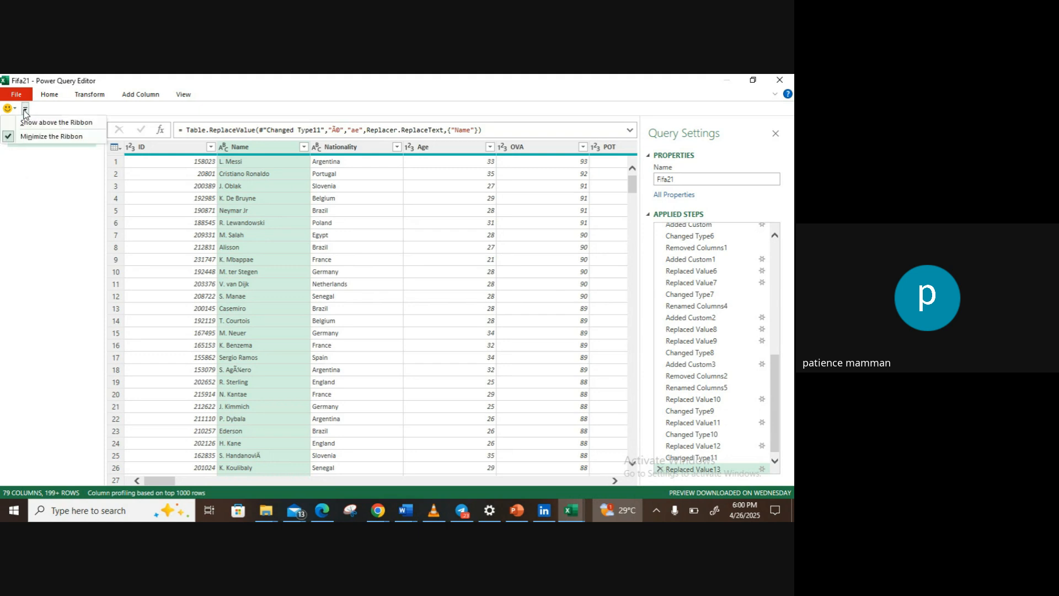
click(10, 108)
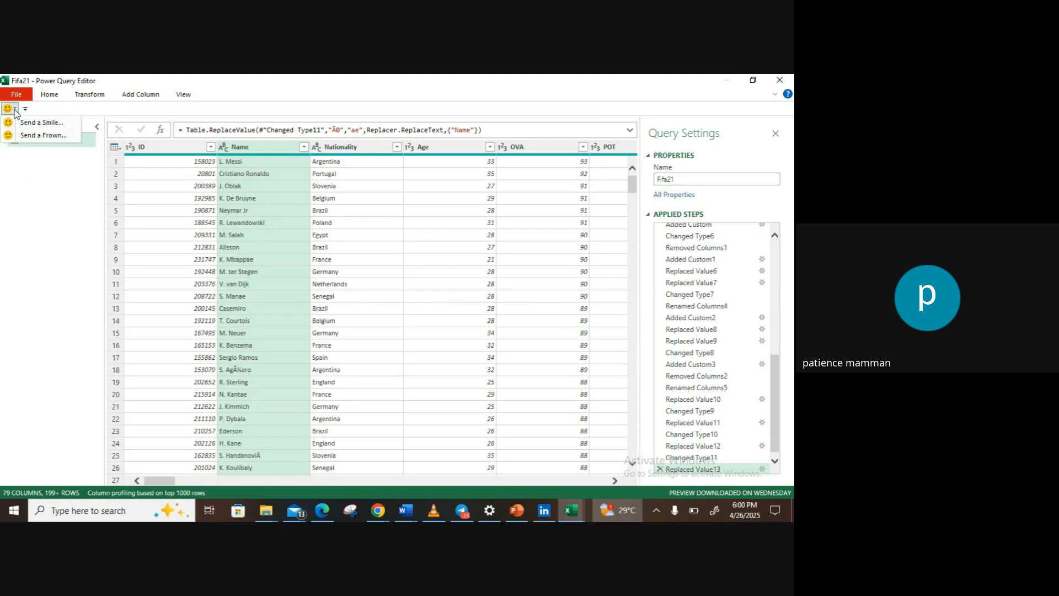
click(19, 97)
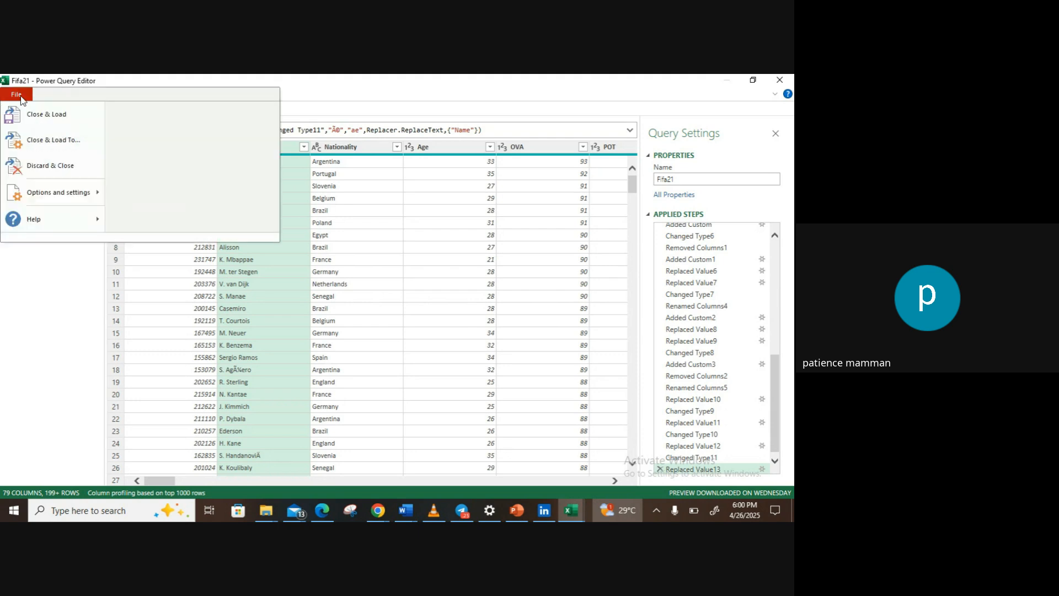
click(48, 140)
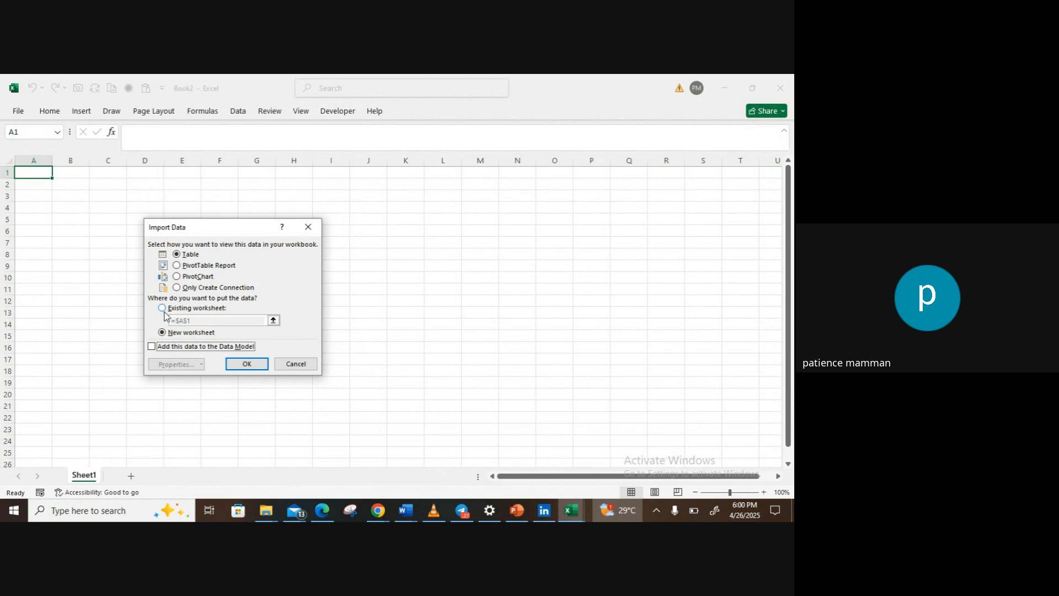
click(245, 364)
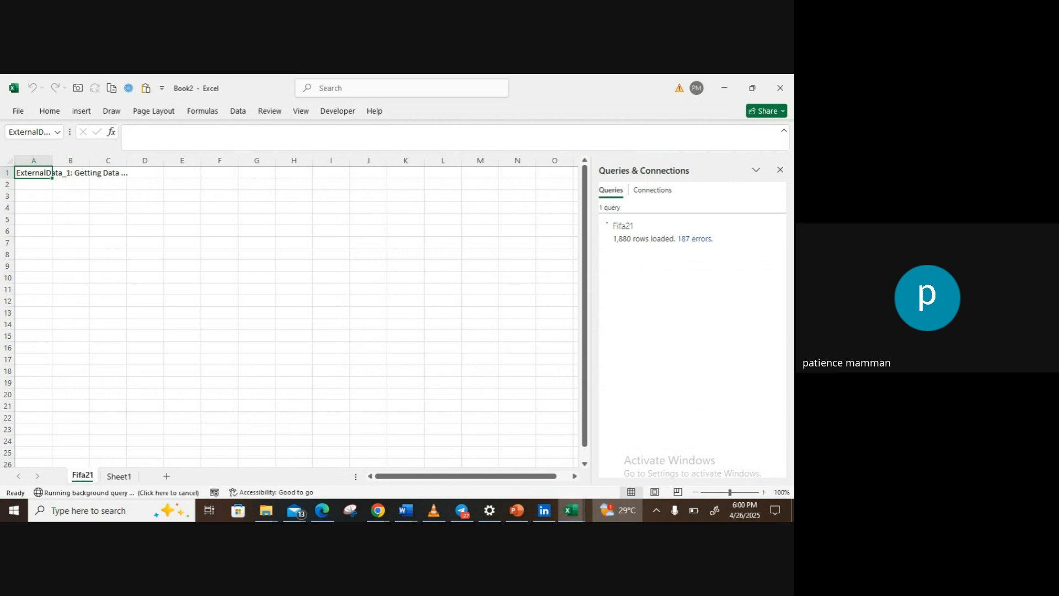
click(571, 513)
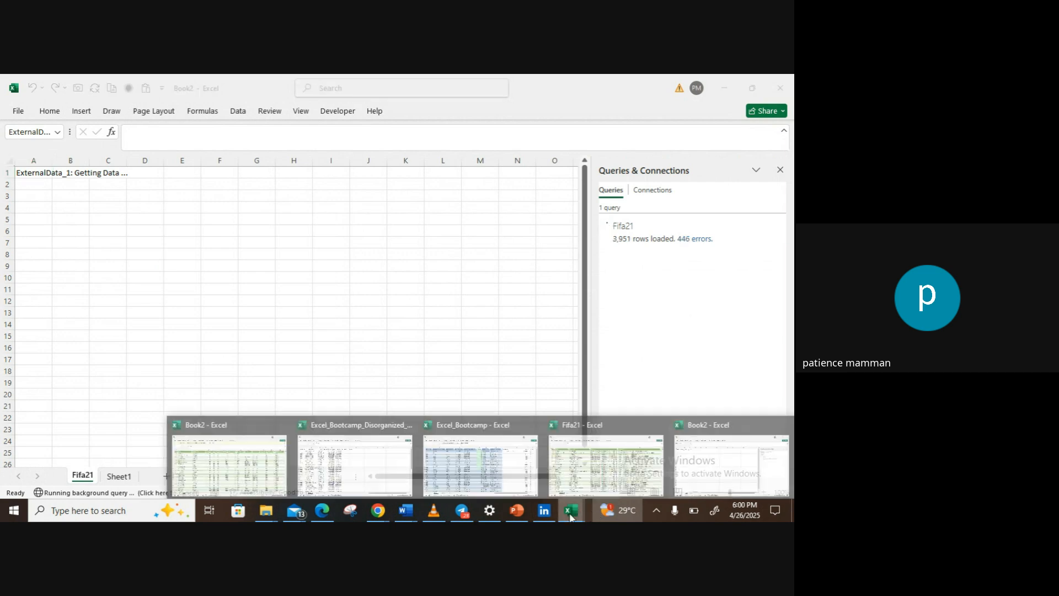
click(570, 517)
click(569, 518)
mouse_move(373, 518)
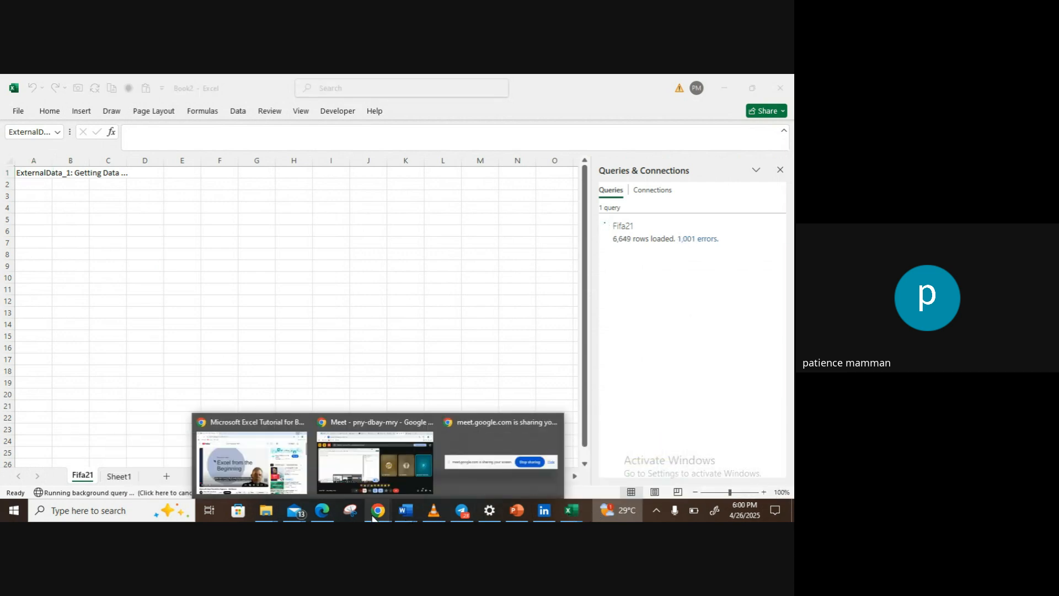
mouse_move(395, 477)
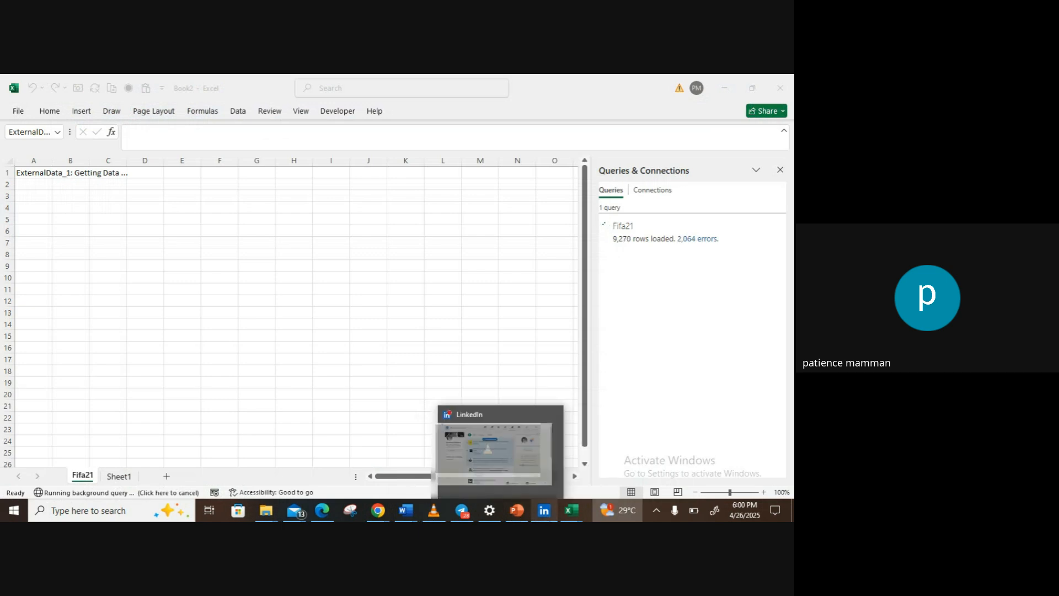
mouse_move(574, 514)
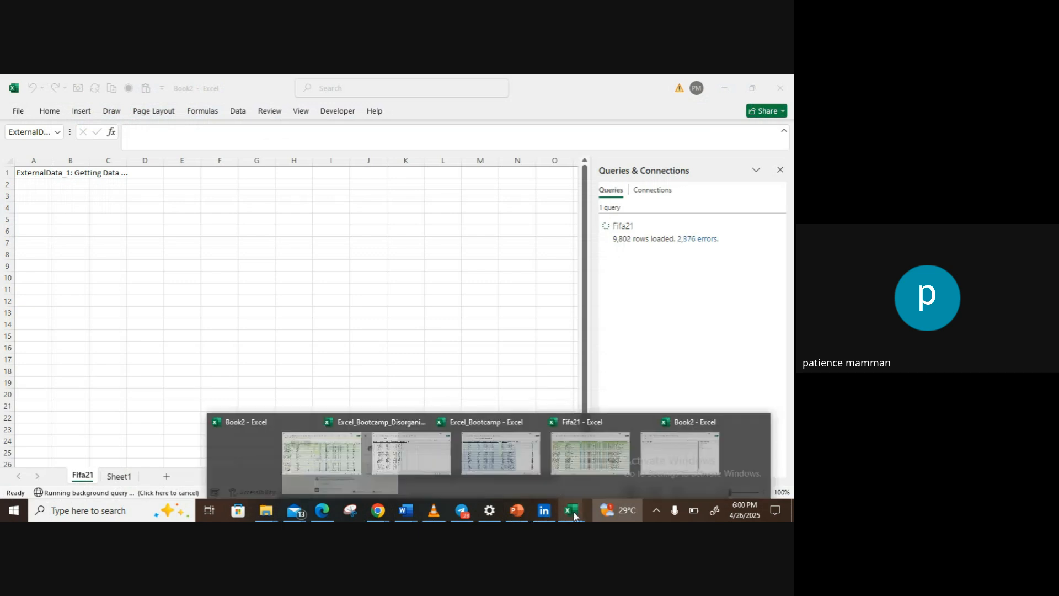
click(692, 468)
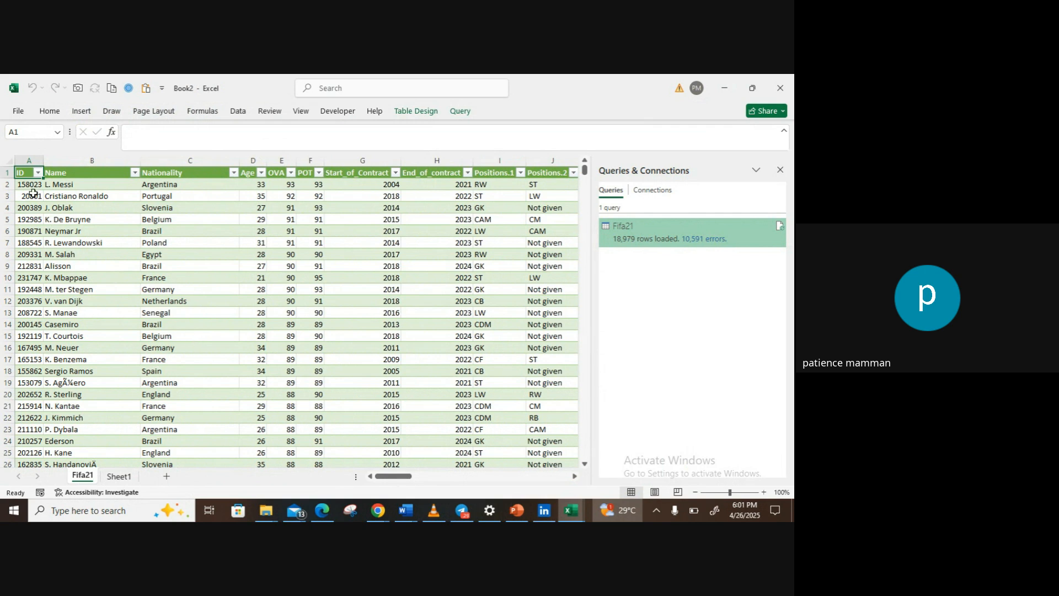
Step: Turn off the filter buttons in the Fifa21 table's header row and close the Queries & Connections pane
click(22, 175)
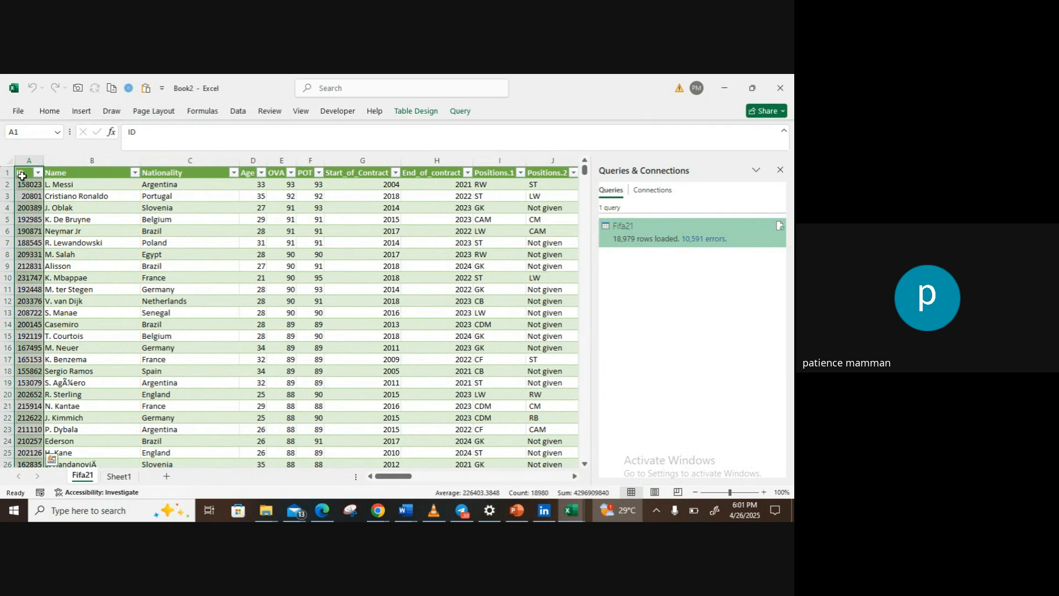
key(ctrl+shift+End)
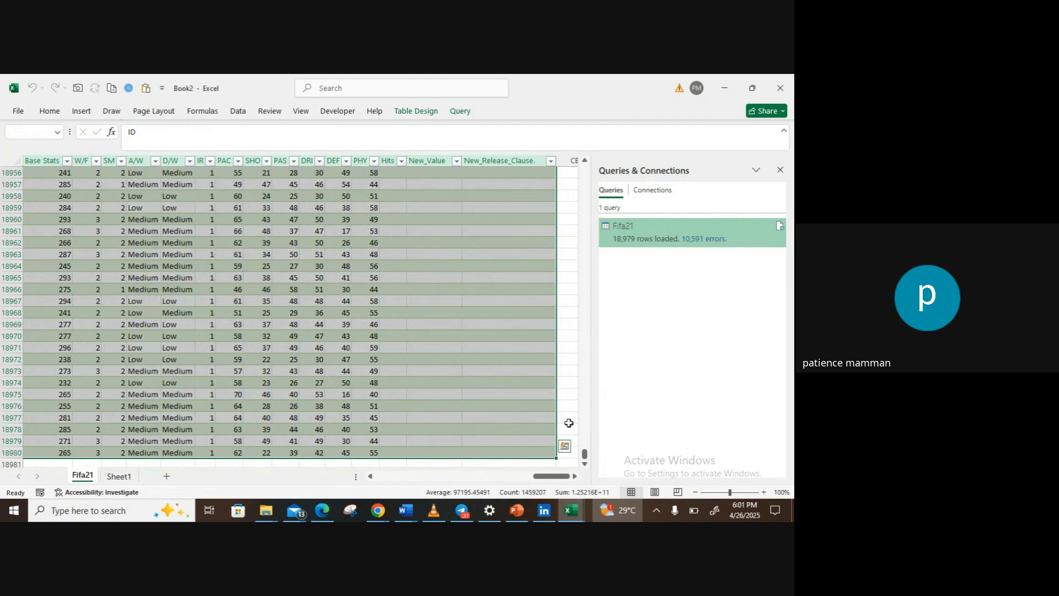
drag(545, 486, 367, 486)
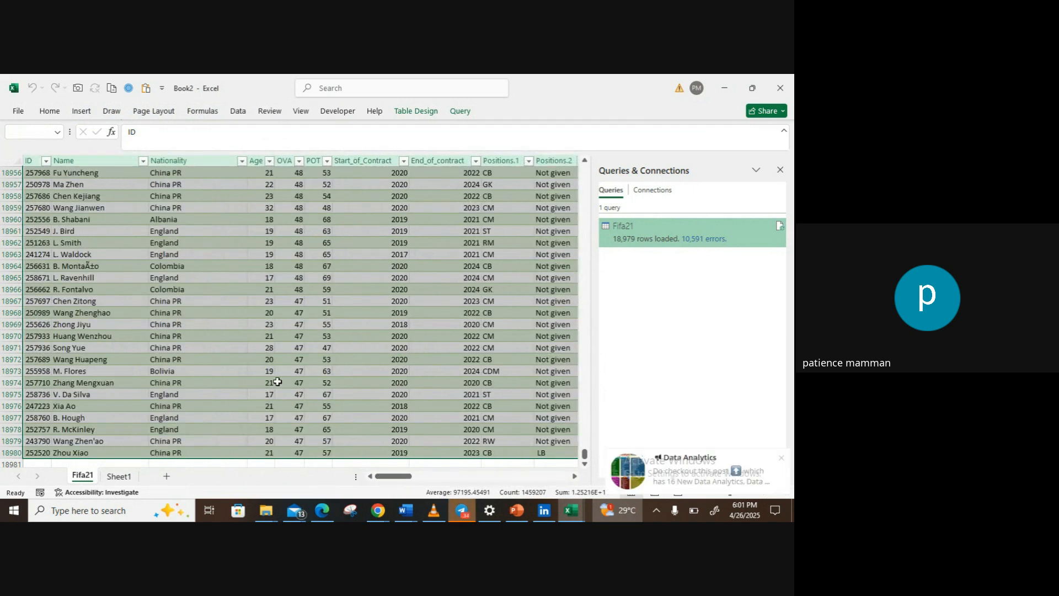
click(783, 457)
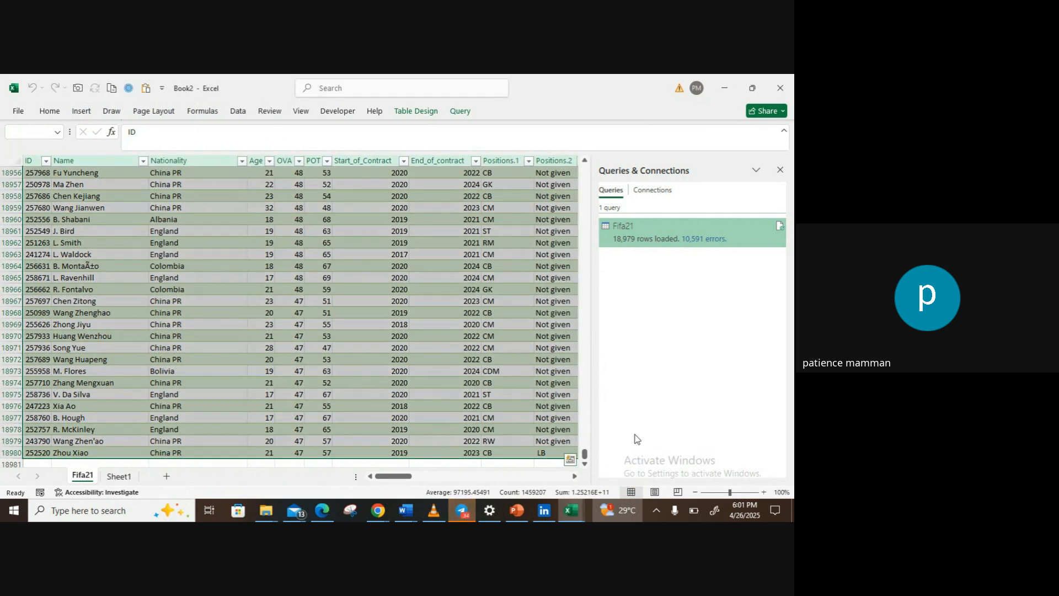
drag(585, 456, 578, 156)
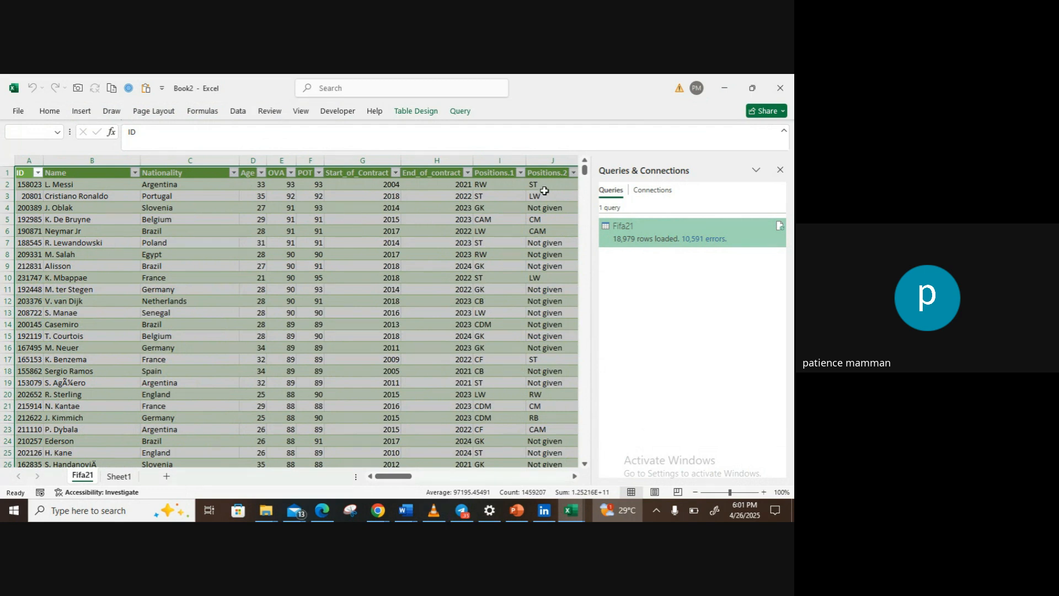
click(780, 169)
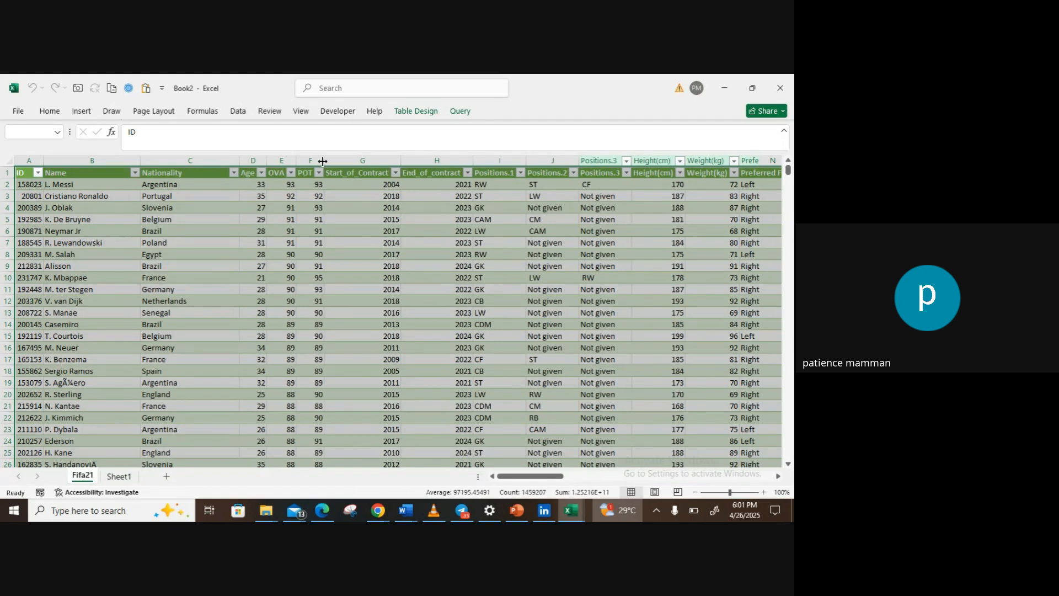
click(48, 113)
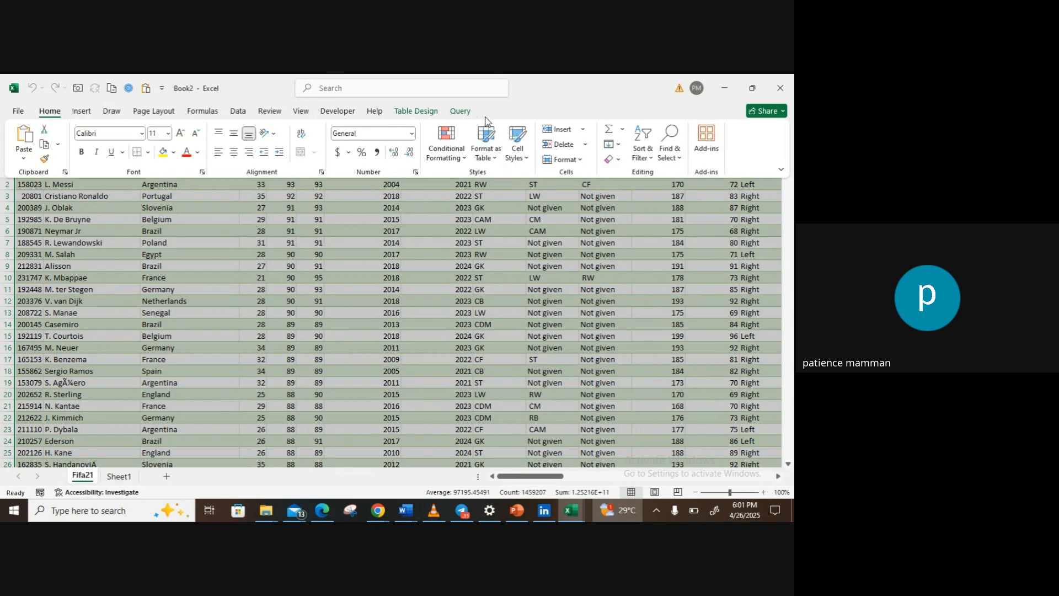
click(641, 145)
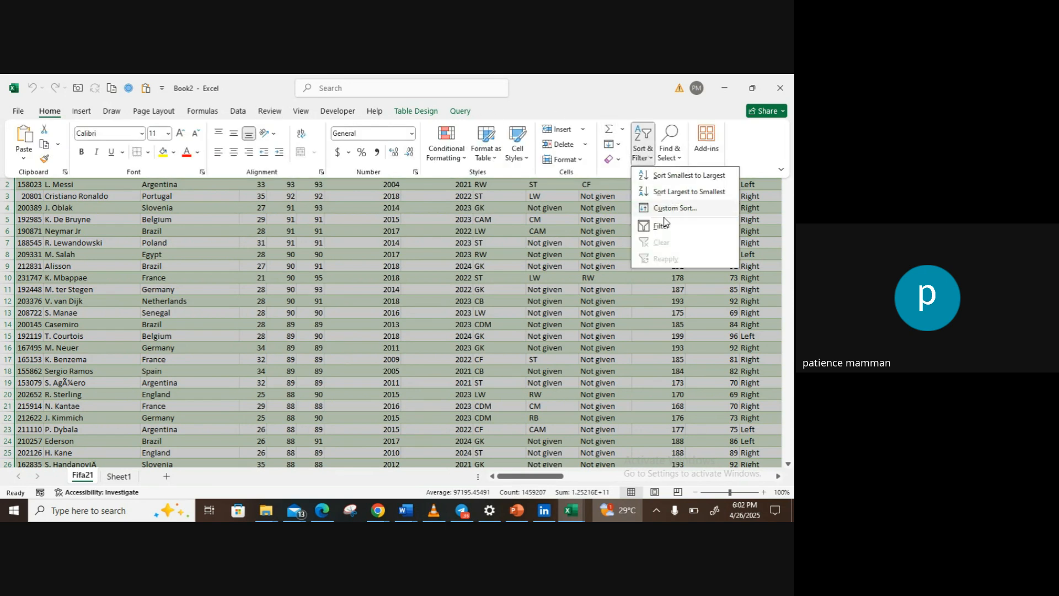
click(661, 227)
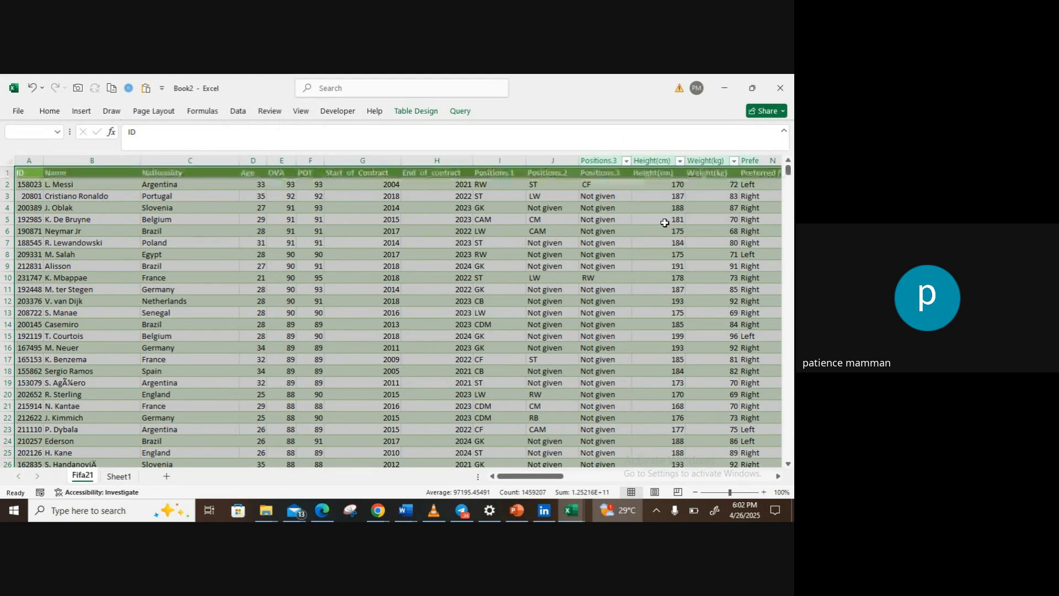
click(491, 216)
click(439, 175)
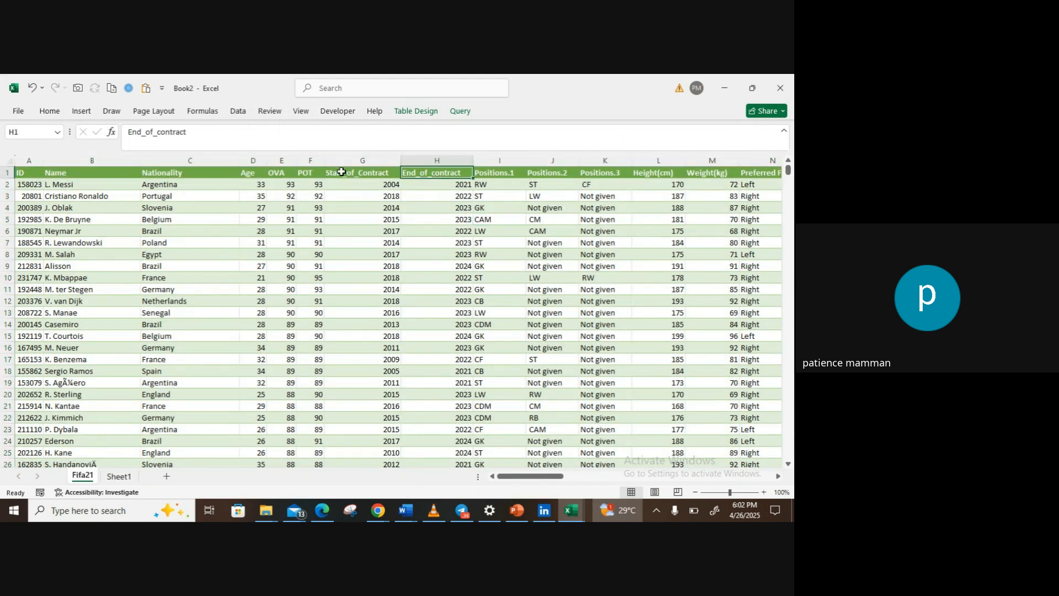
click(342, 173)
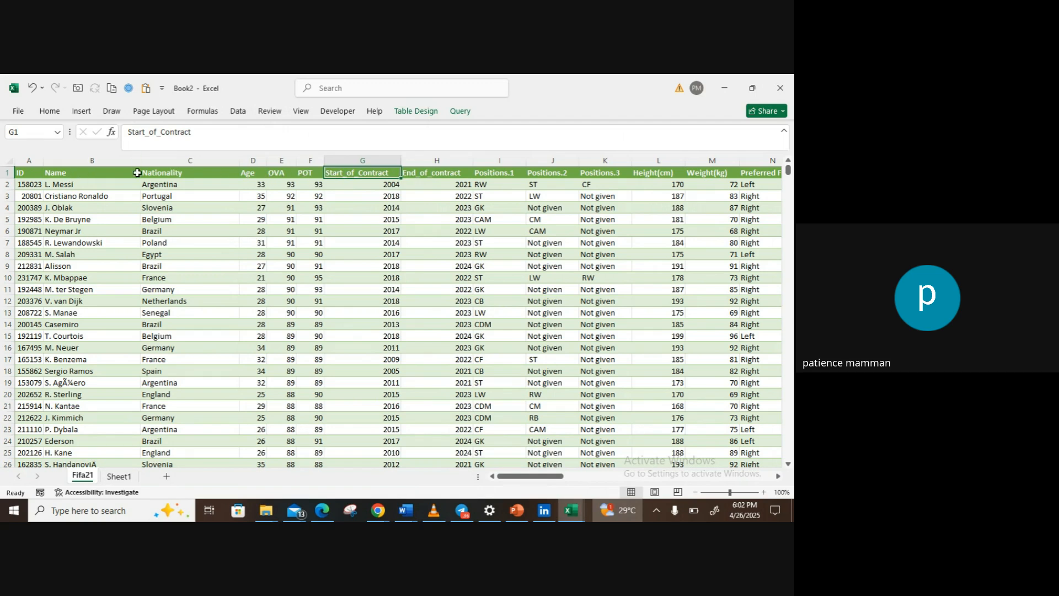
Step: Select the whole Fifa21 table from the ID header, examine its last rows and final columns, and return to the first cell
click(39, 177)
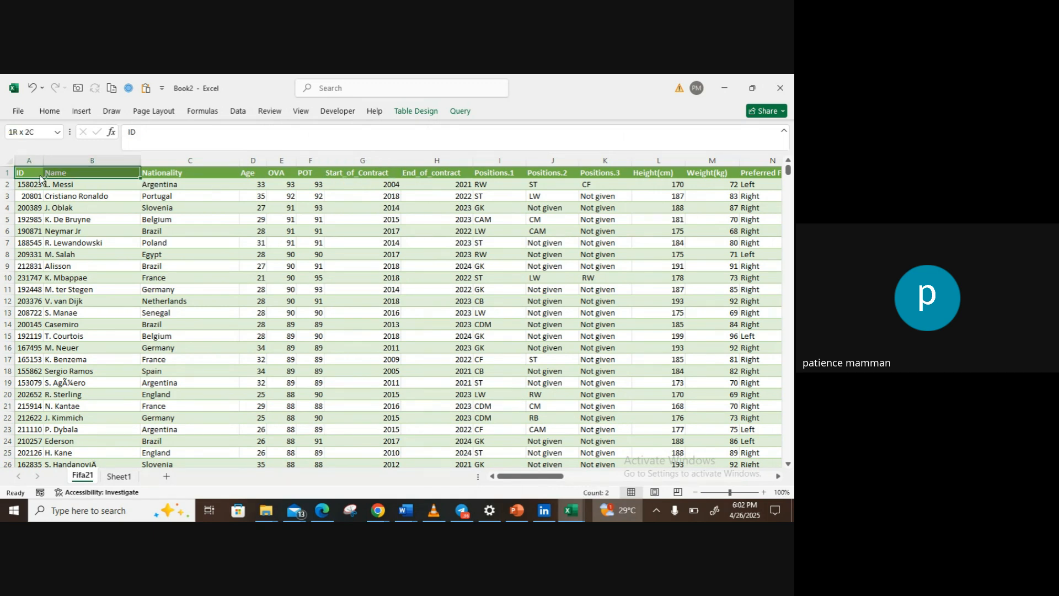
key(ctrl+shift+Down)
key(ctrl+shift+Right)
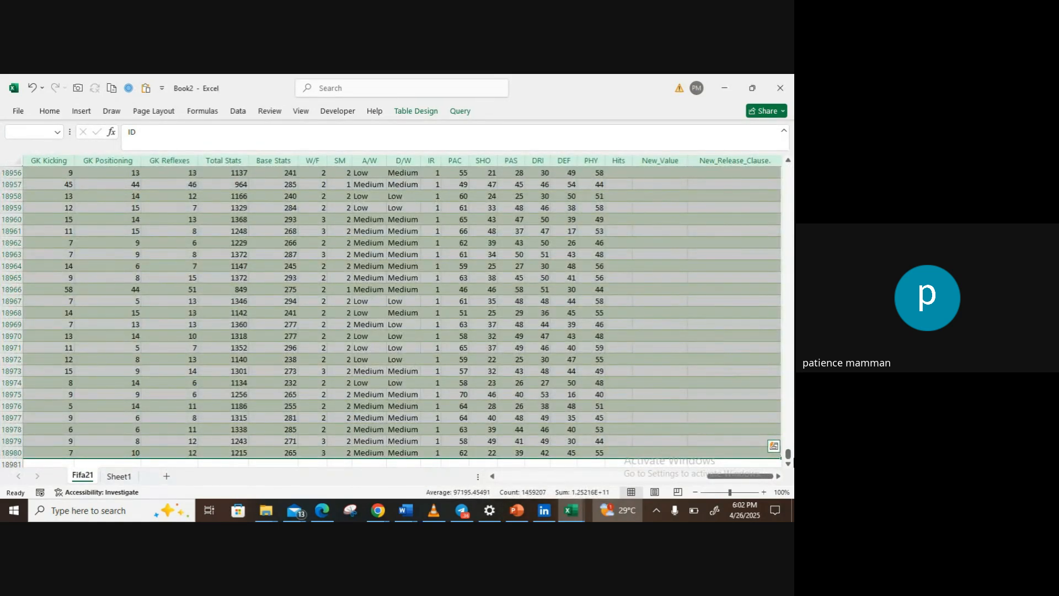
drag(788, 455, 772, 148)
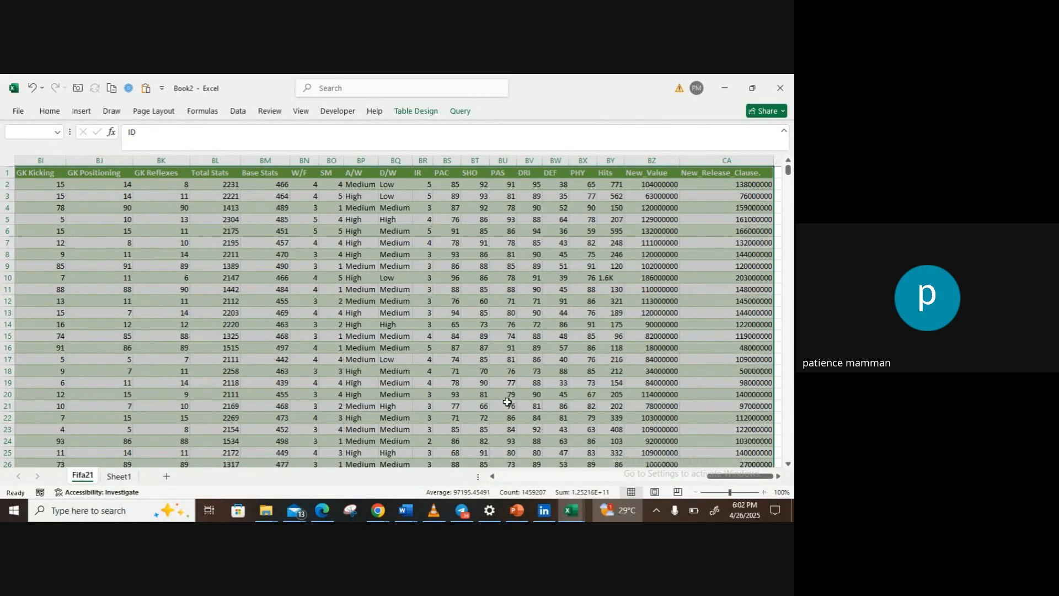
drag(729, 478, 486, 485)
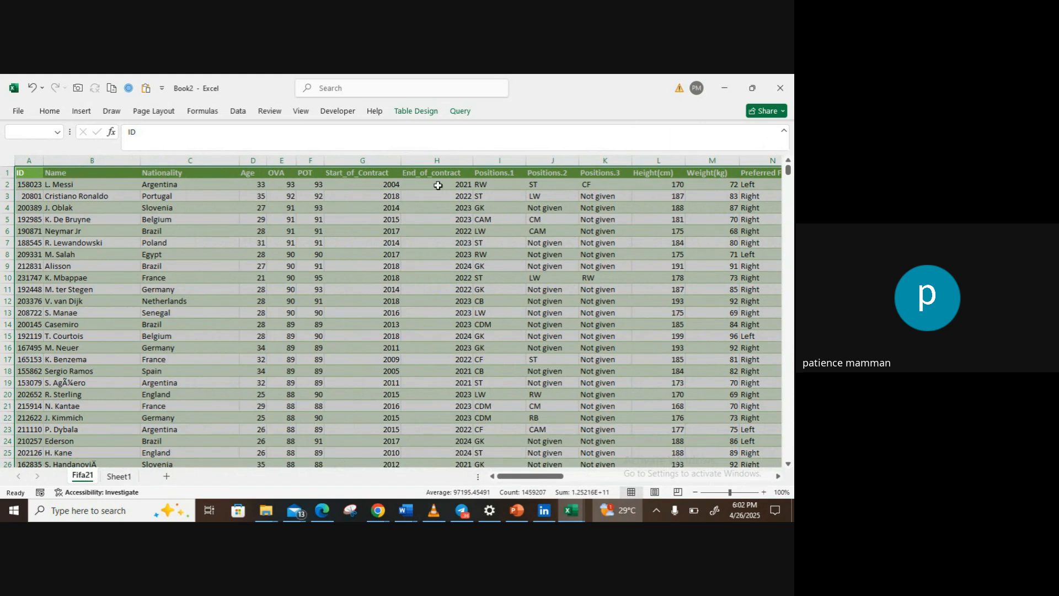
Step: Insert a PivotTable based on the Fifa21 table in a new worksheet
click(394, 253)
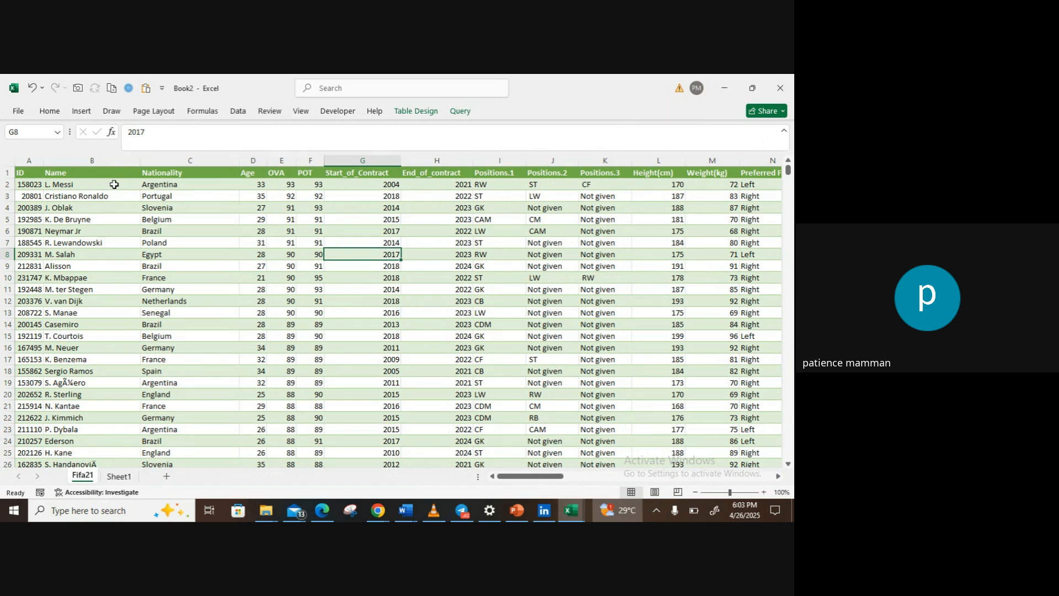
click(82, 112)
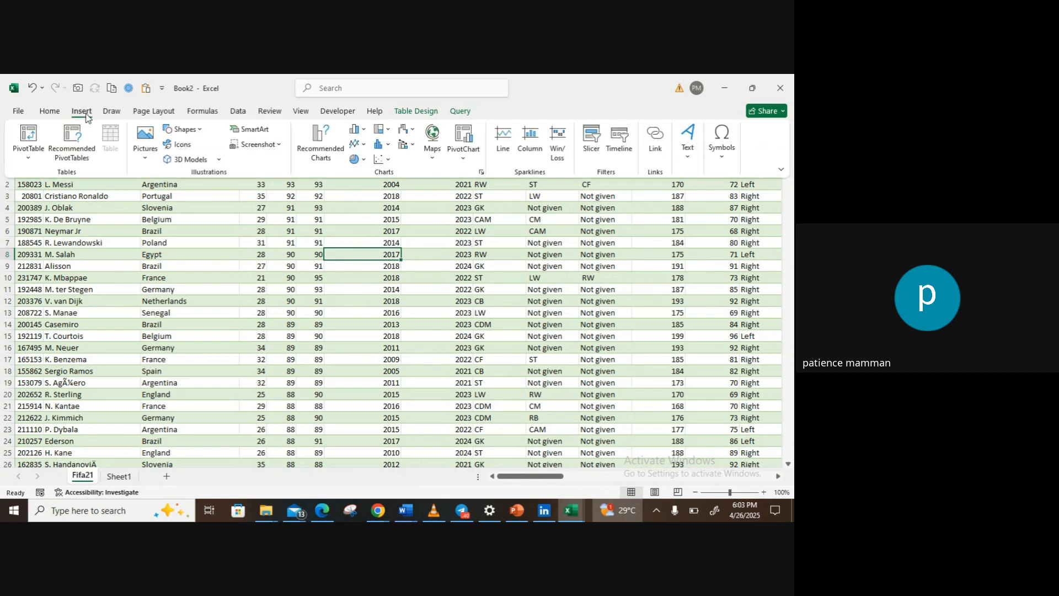
click(25, 159)
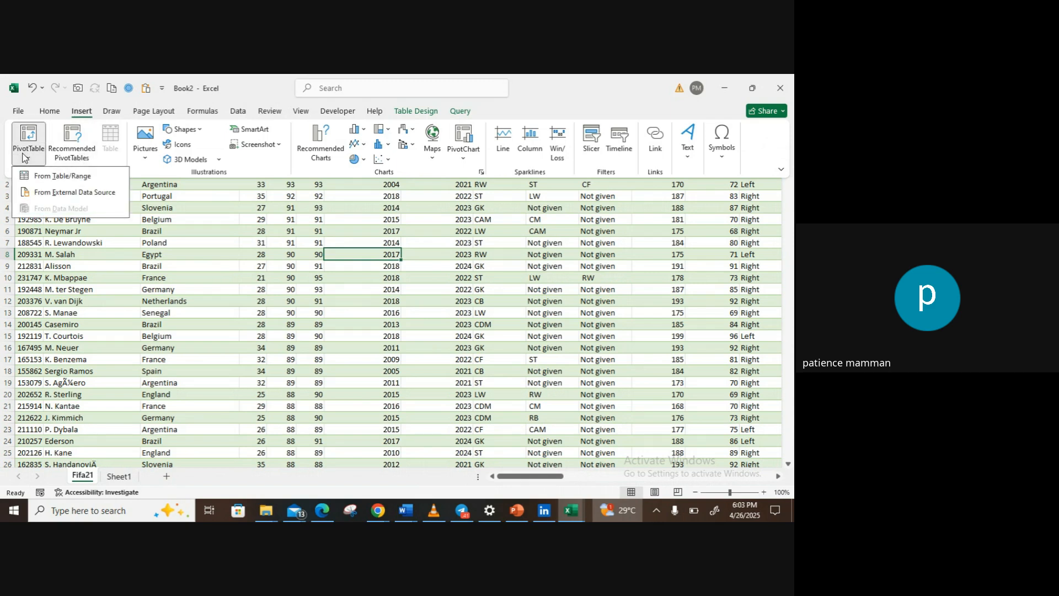
click(47, 175)
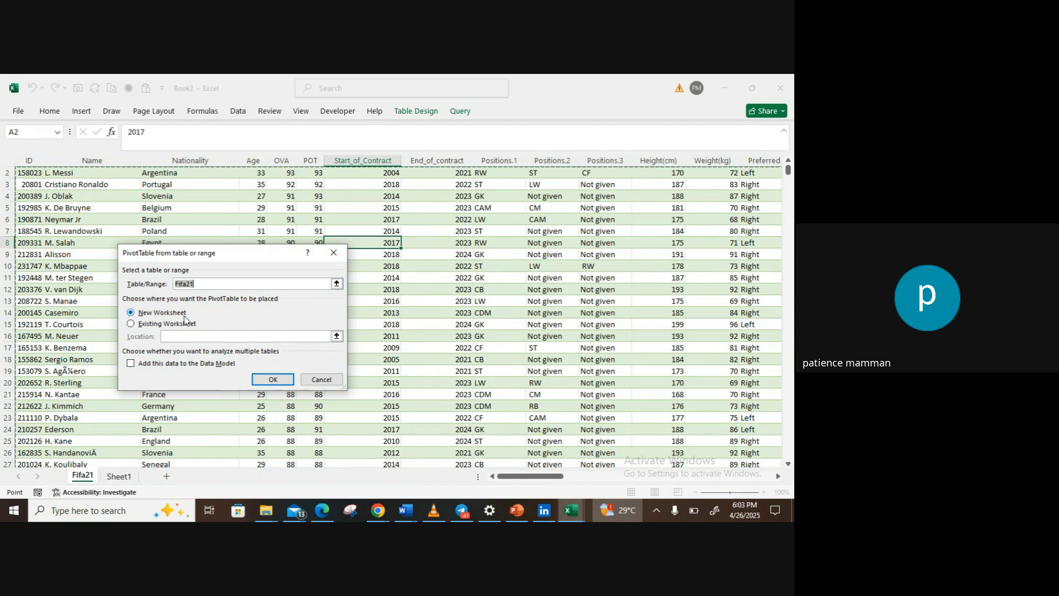
click(270, 383)
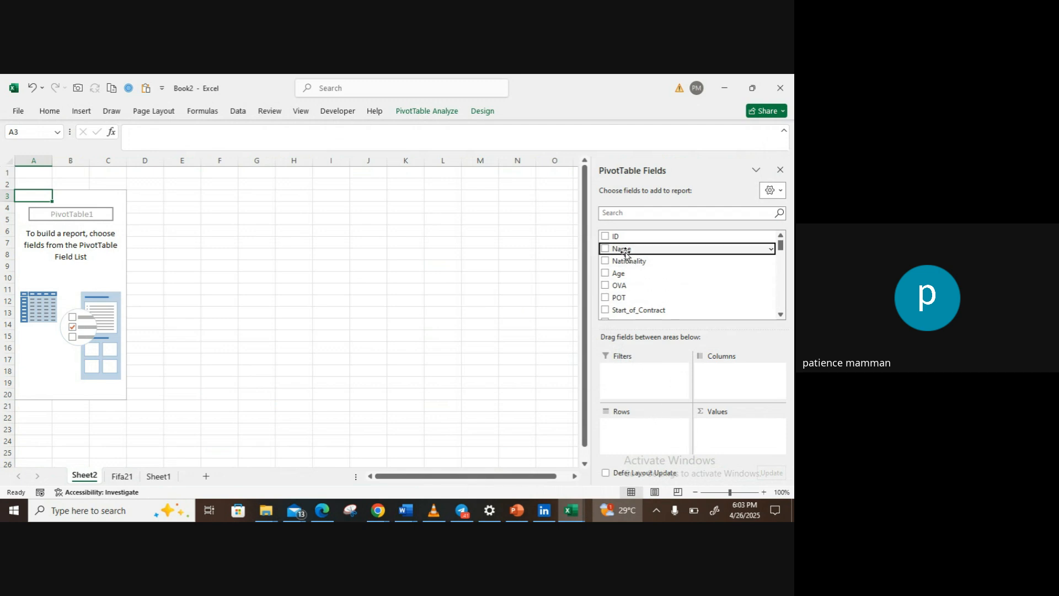
Step: Add the Name and Nationality fields as row labels of the PivotTable
click(605, 248)
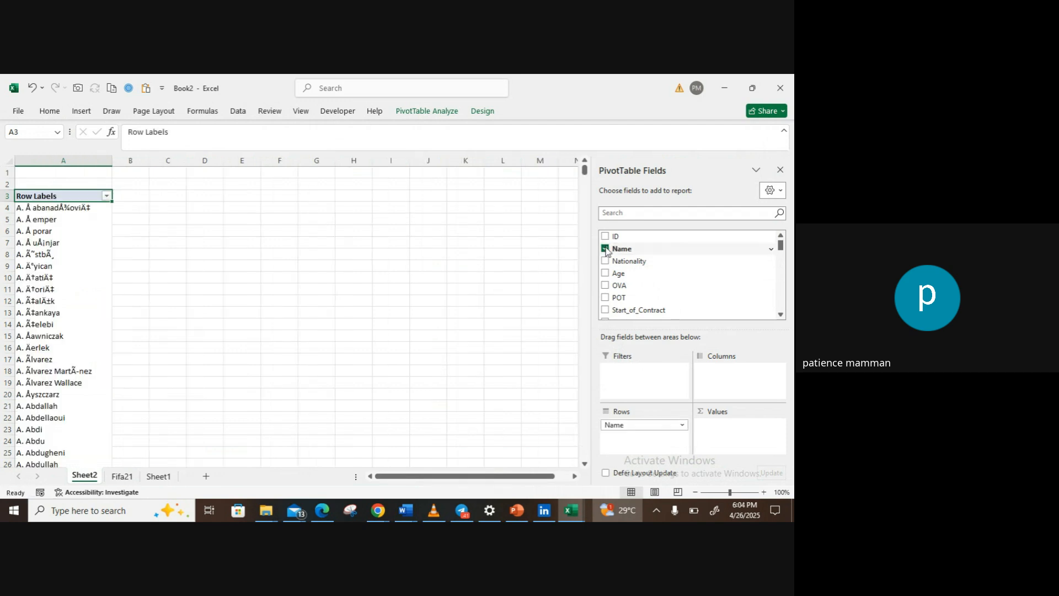
click(605, 260)
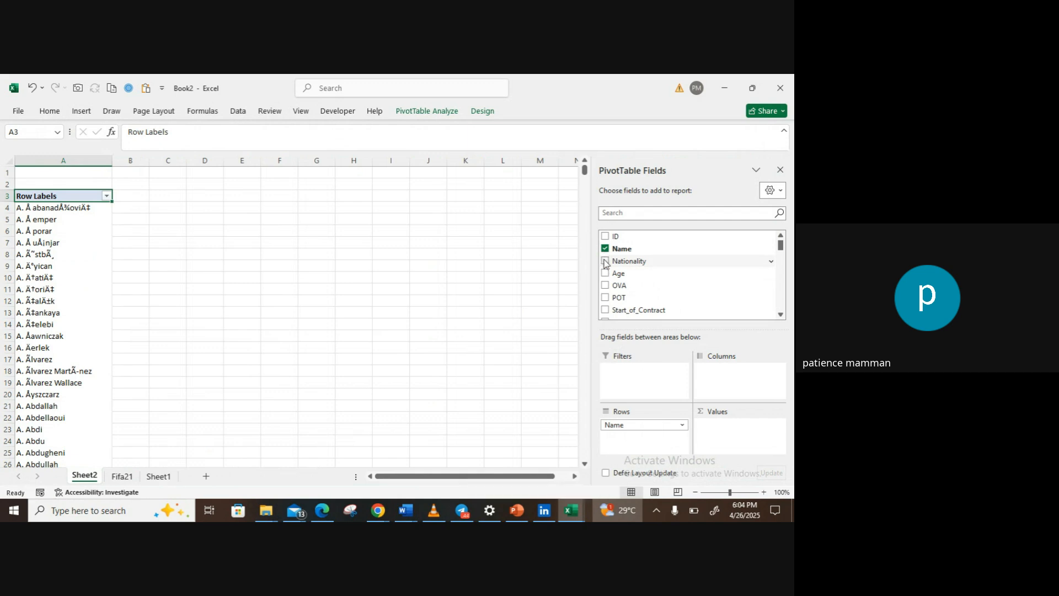
click(605, 261)
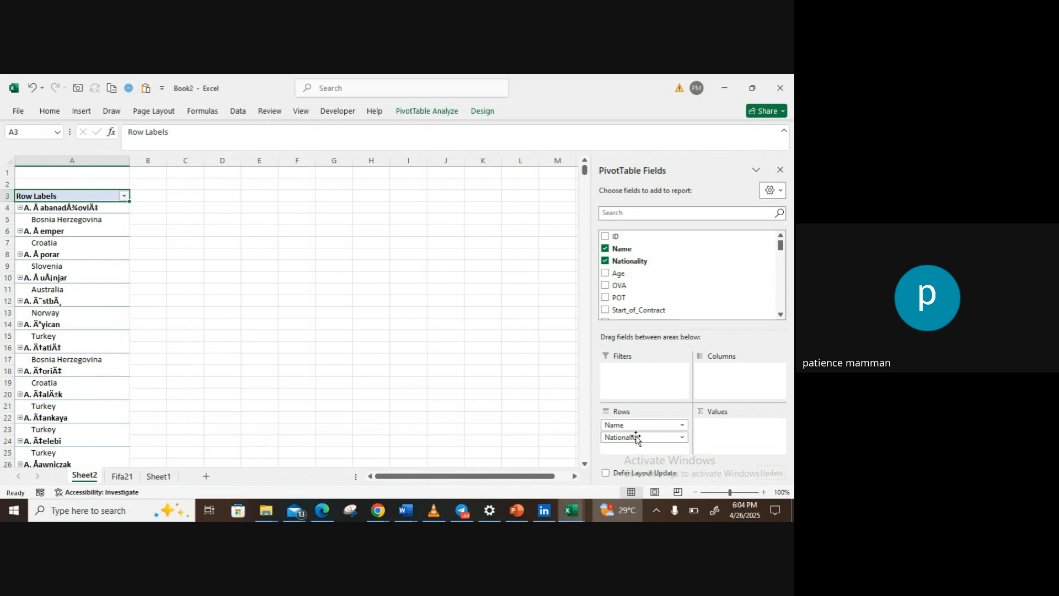
Step: Try Nationality as the PivotTable's column labels, and return the field to the rows beneath Name
drag(635, 442, 722, 375)
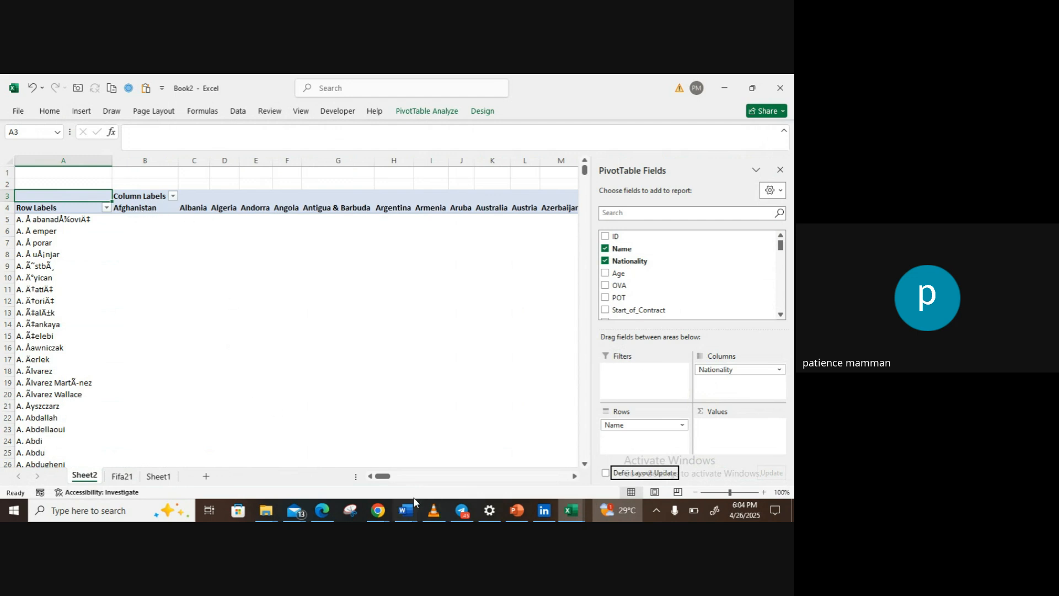
mouse_move(385, 477)
mouse_down()
mouse_move(445, 486)
mouse_move(371, 483)
mouse_up()
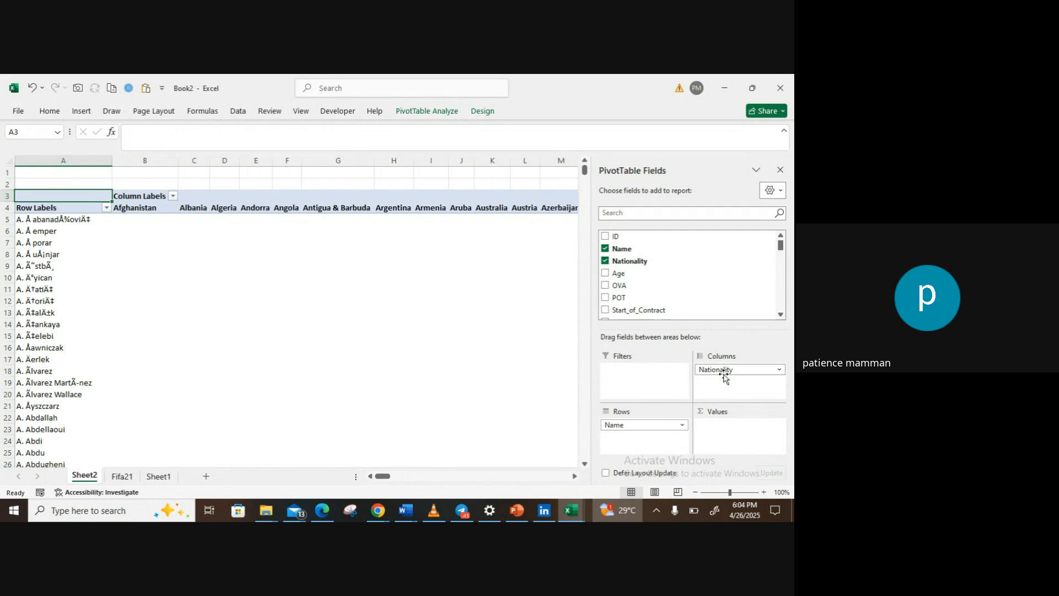
drag(725, 373, 643, 442)
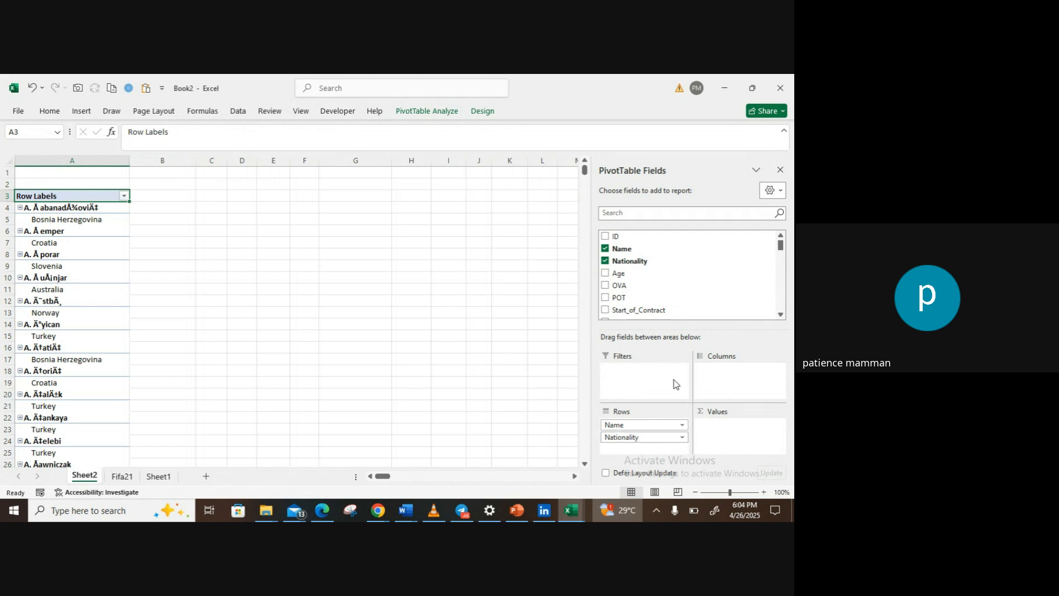
Step: Summarize Age as a sum in the PivotTable values and move Nationality from the rows to the report filter
drag(635, 275, 725, 433)
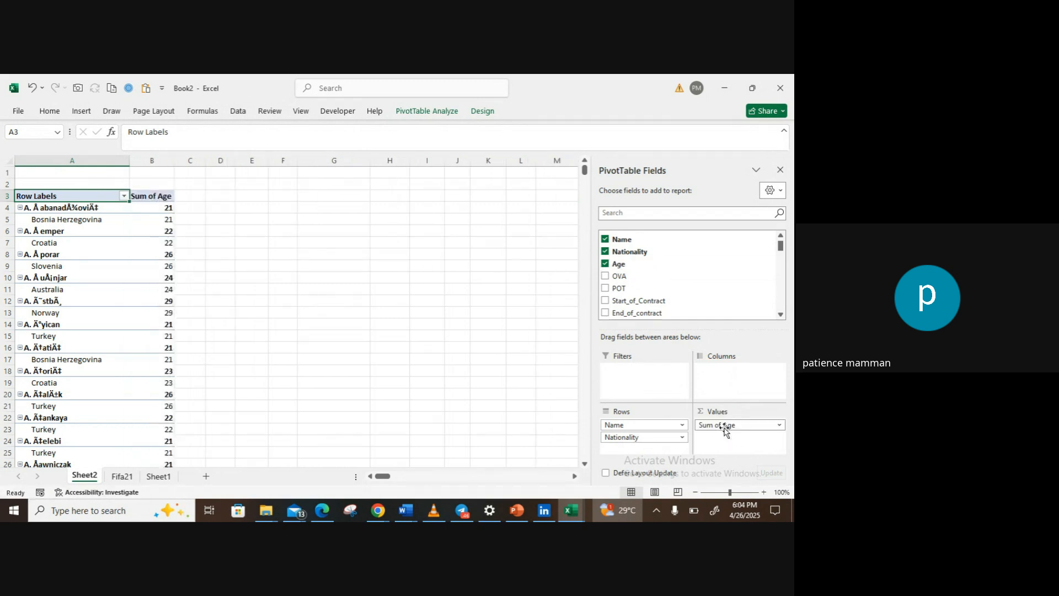
drag(656, 437, 629, 376)
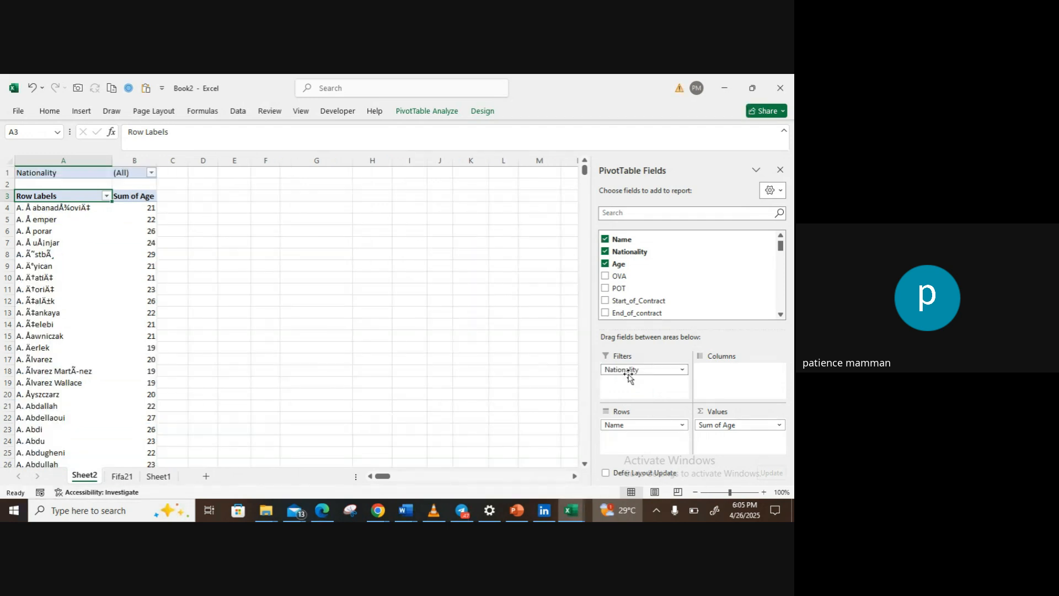
Step: Allow multiple items in the PivotTable's Nationality report filter and restrict it to Afghanistan only
click(152, 173)
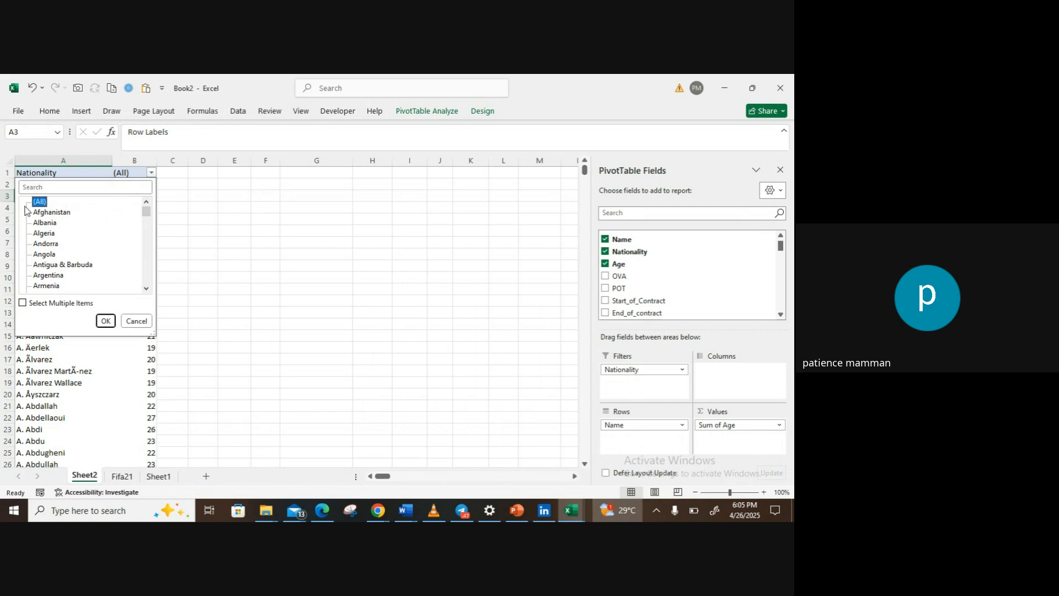
click(22, 304)
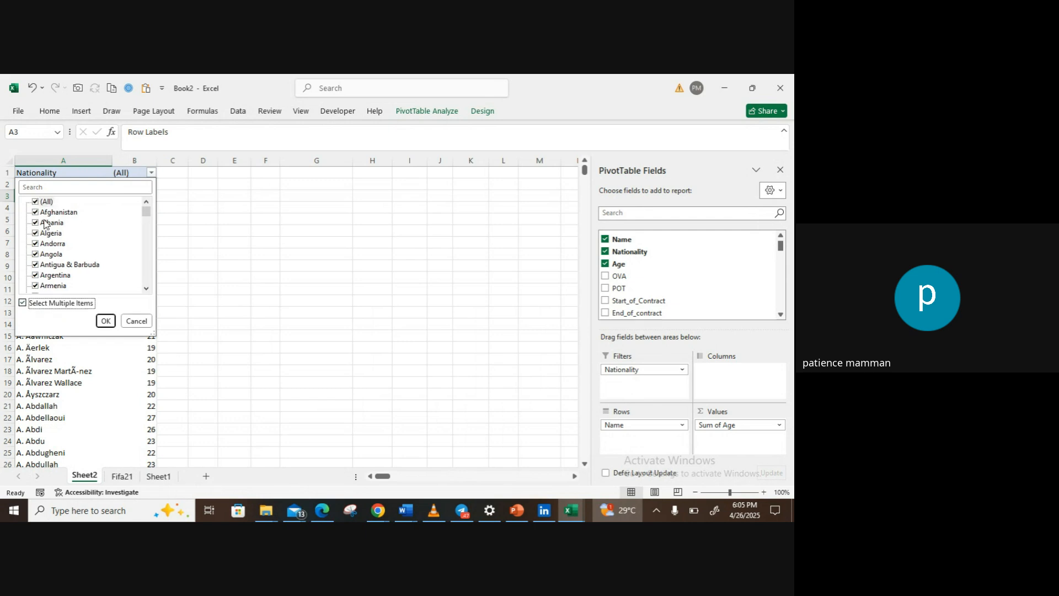
click(35, 202)
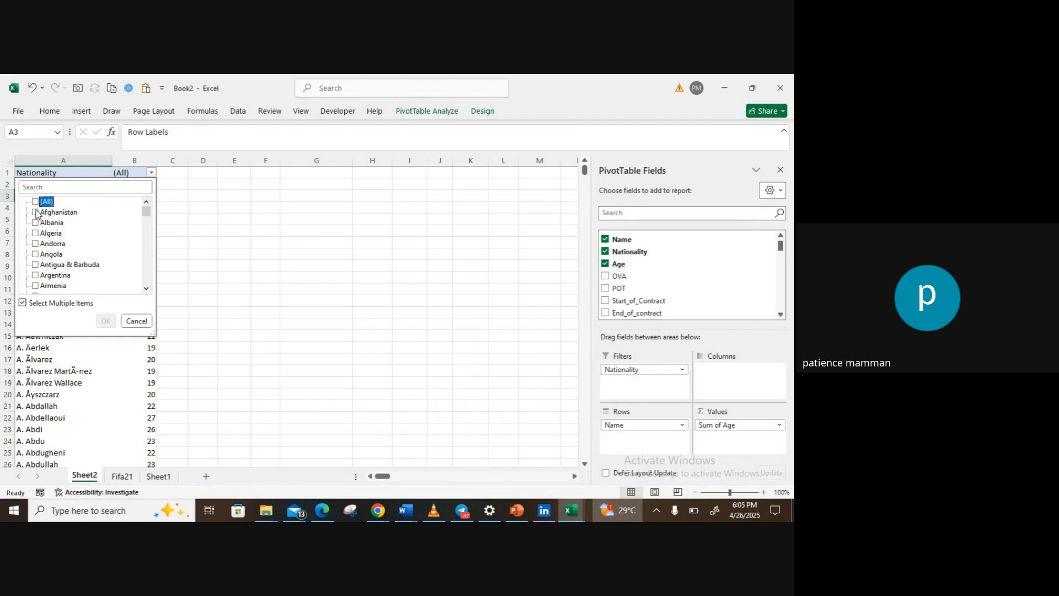
click(35, 212)
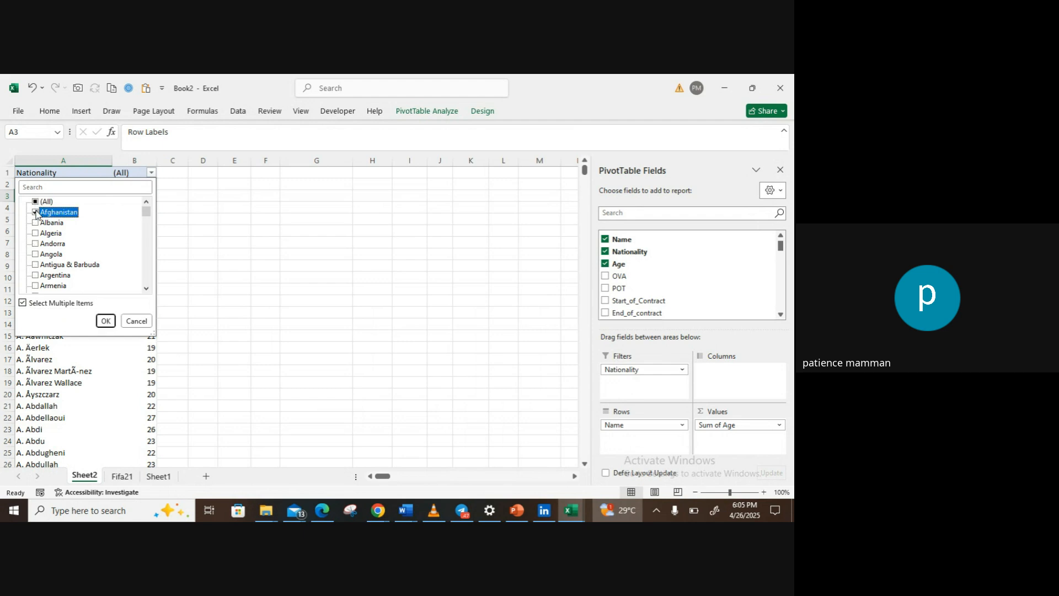
click(102, 322)
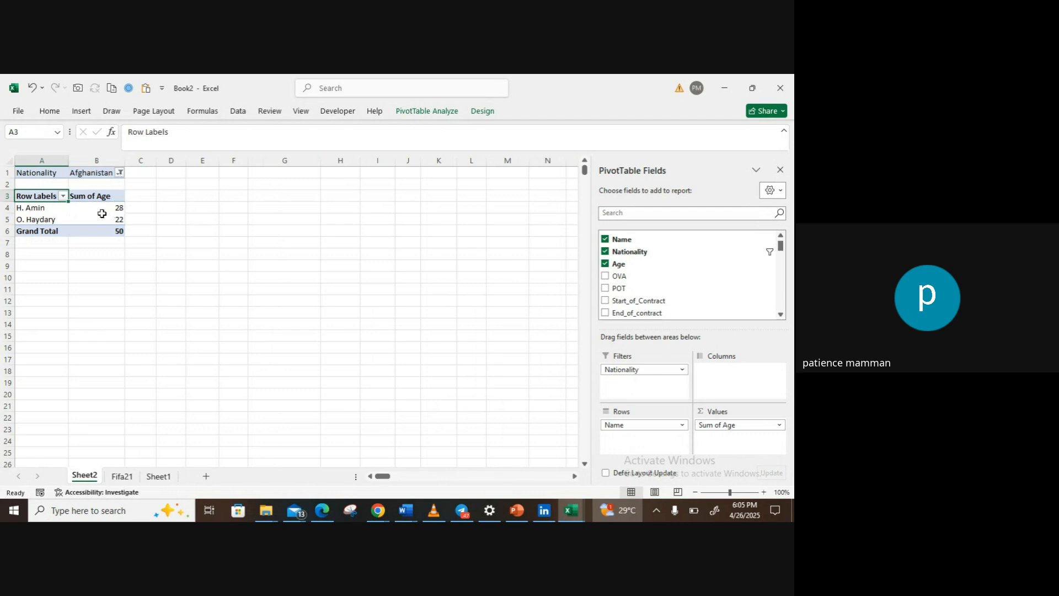
Step: Change the Nationality report filter from Afghanistan to Albania only and review the filtered names and ages down to the grand total
click(119, 172)
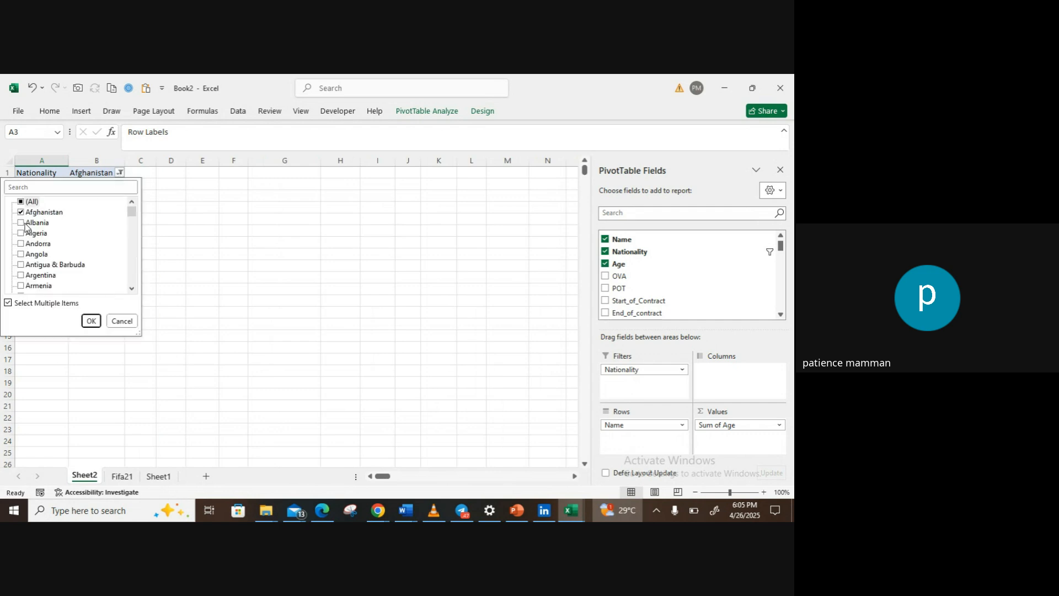
click(21, 223)
click(21, 213)
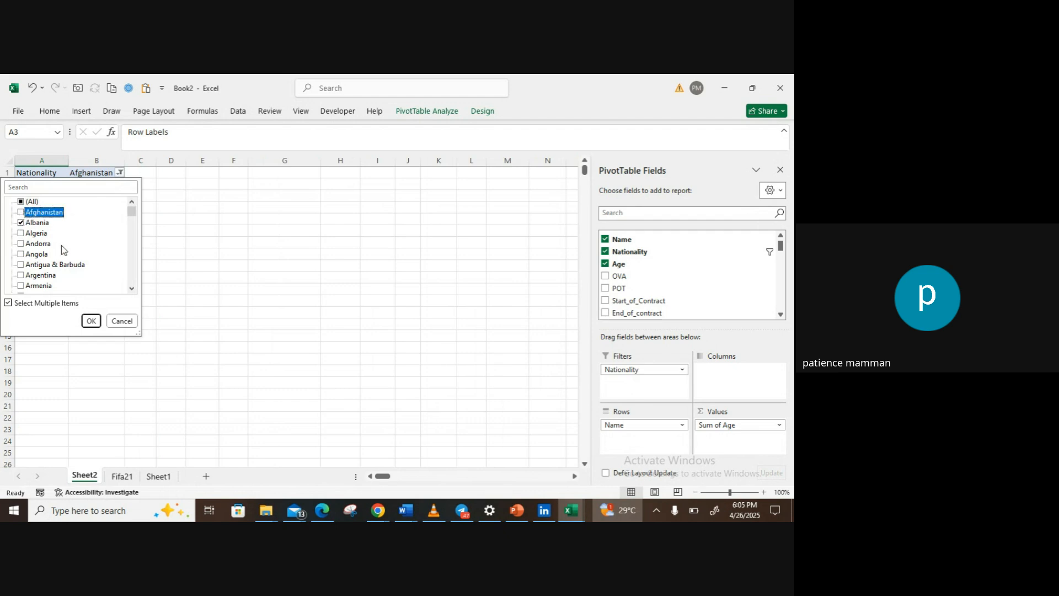
click(91, 321)
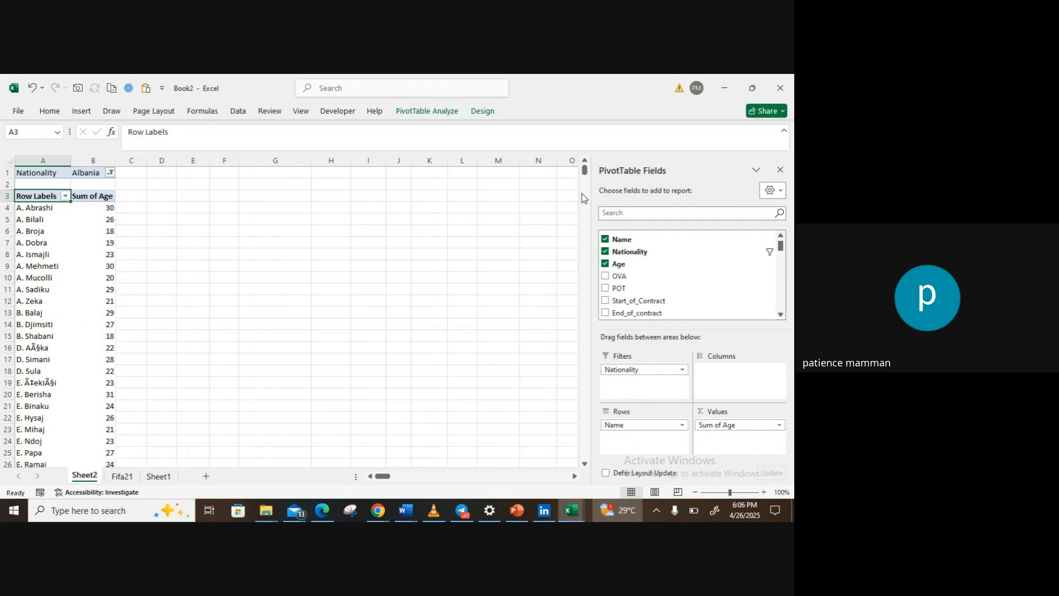
mouse_move(586, 178)
mouse_down()
mouse_move(586, 191)
mouse_move(582, 177)
mouse_up()
scroll(364, 326, down, 6)
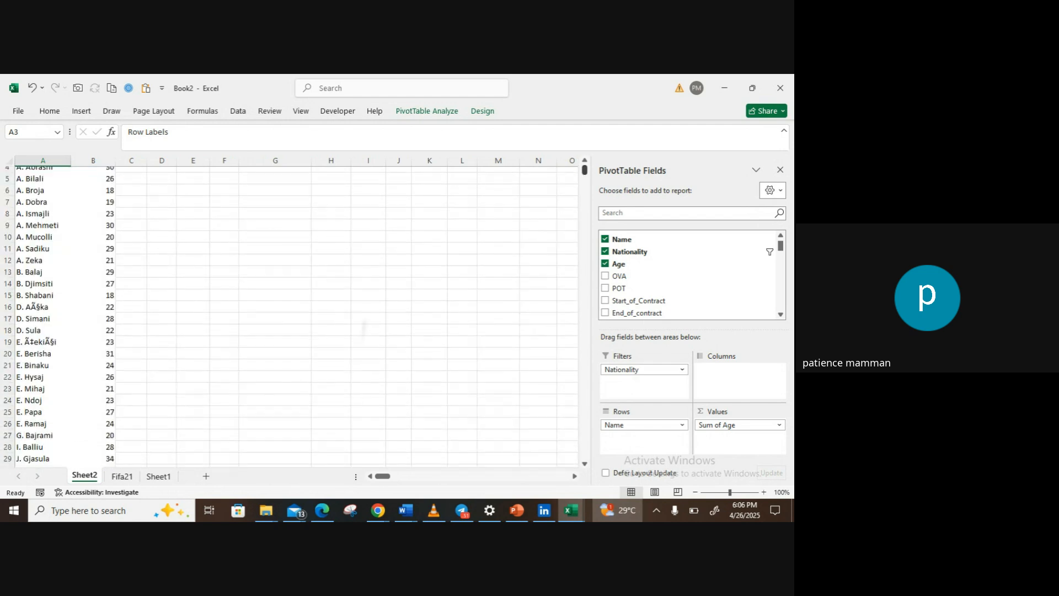
scroll(394, 297, down, 6)
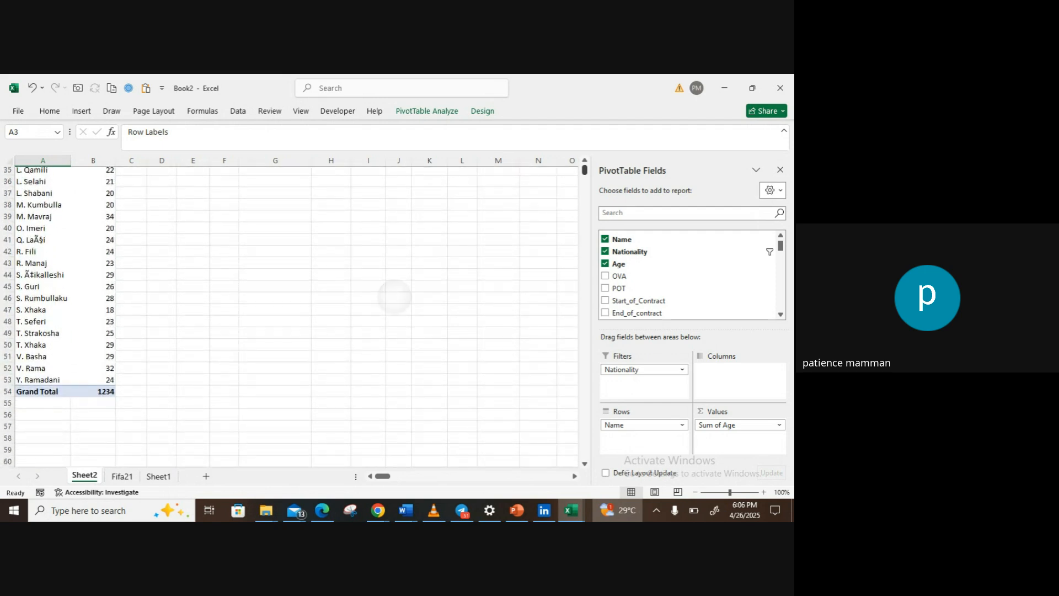
scroll(394, 297, up, 12)
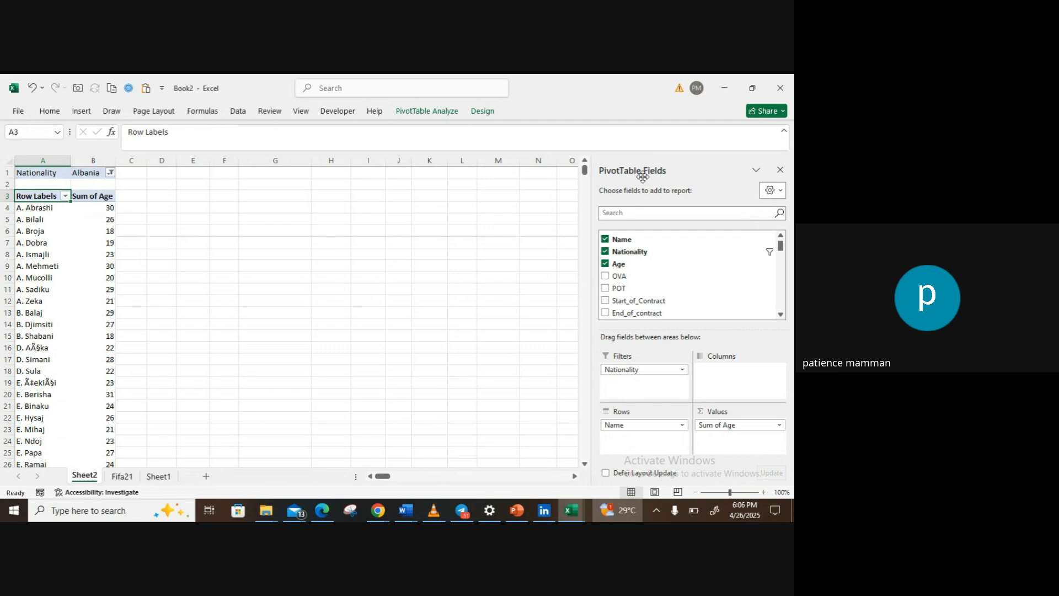
Step: Switch to the Google Meet call in Chrome, look briefly at the PowerPoint presentation, and return to the call
click(379, 512)
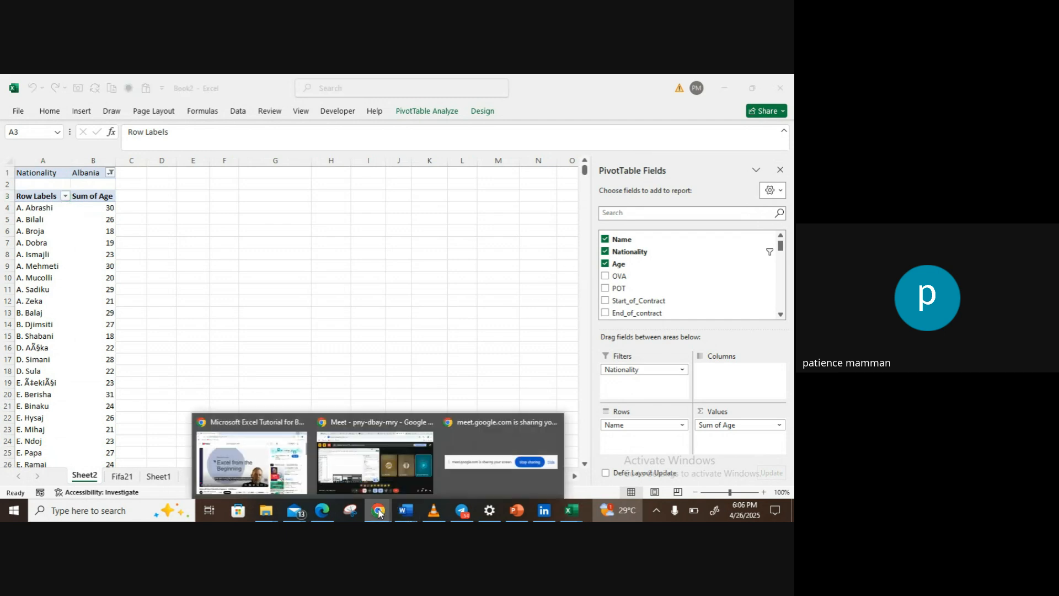
mouse_move(396, 478)
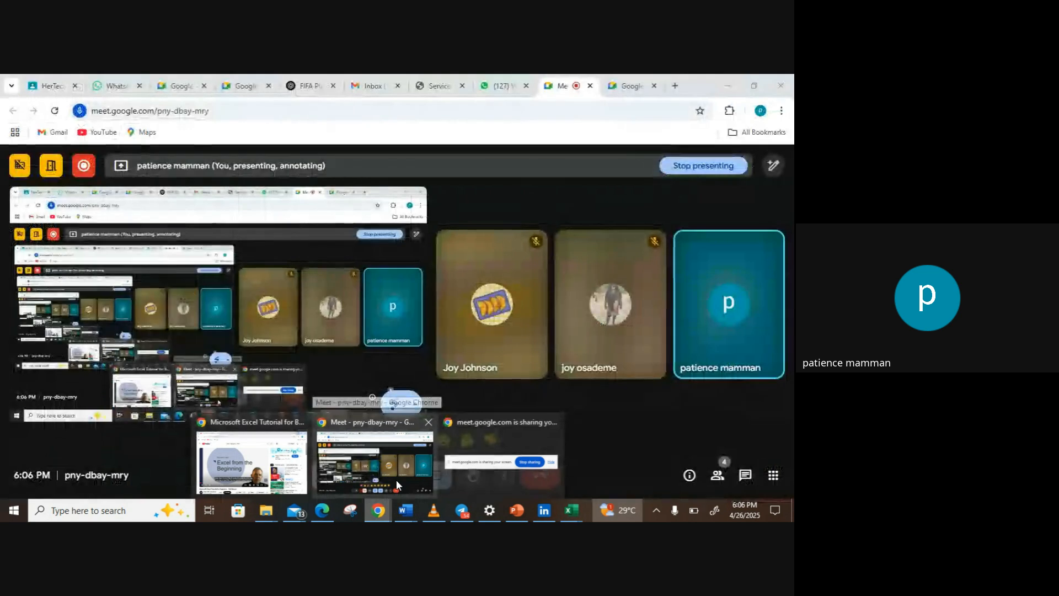
click(396, 479)
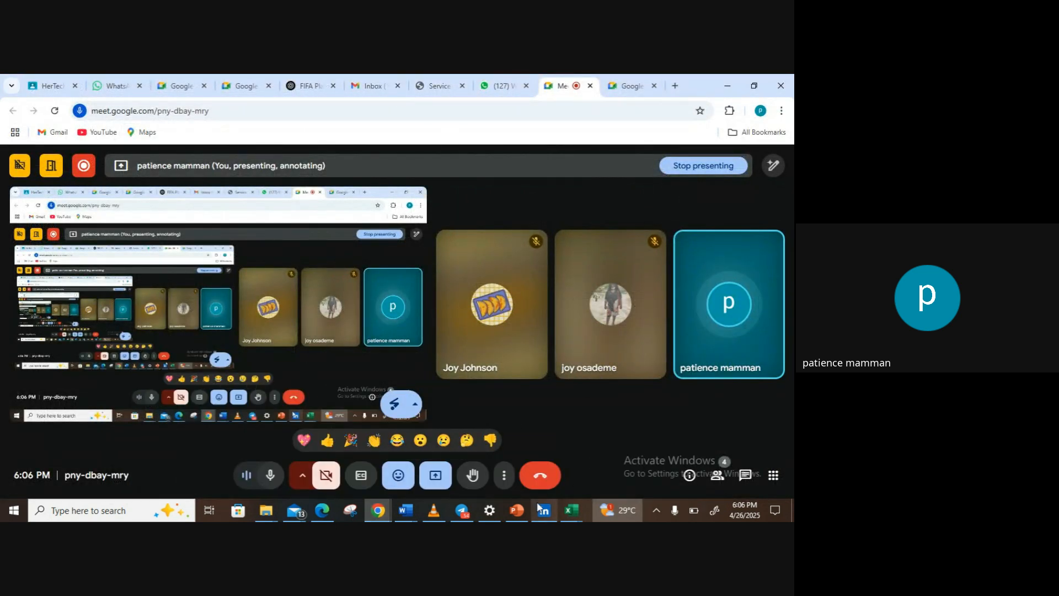
click(515, 519)
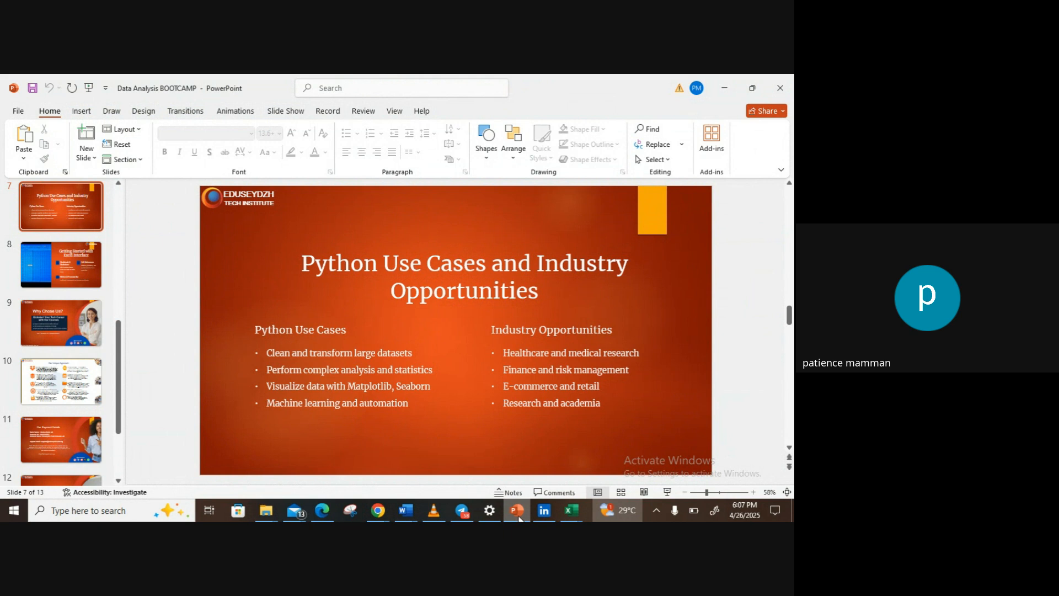
click(377, 511)
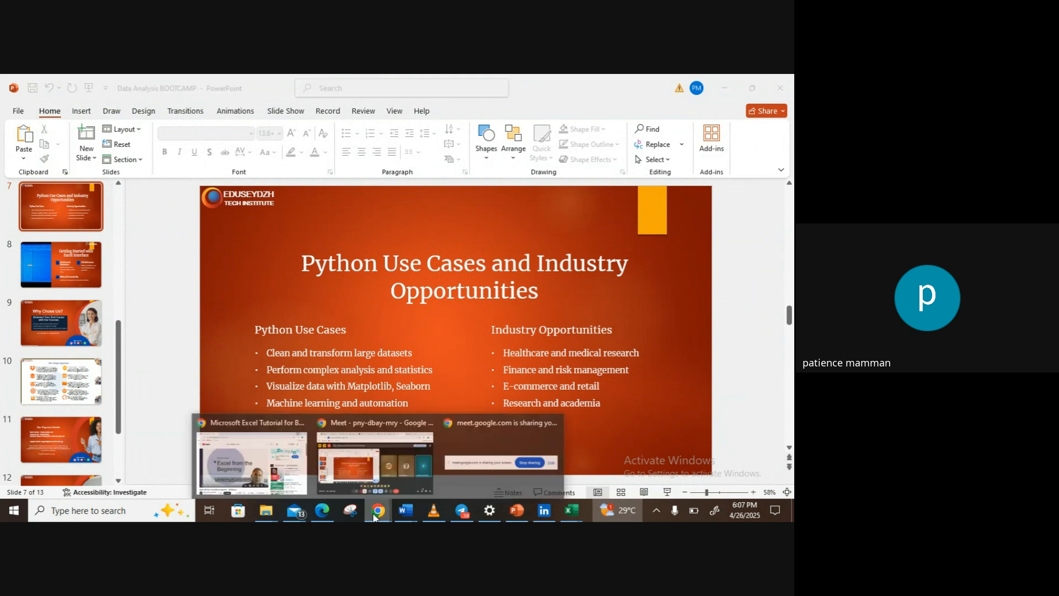
click(395, 465)
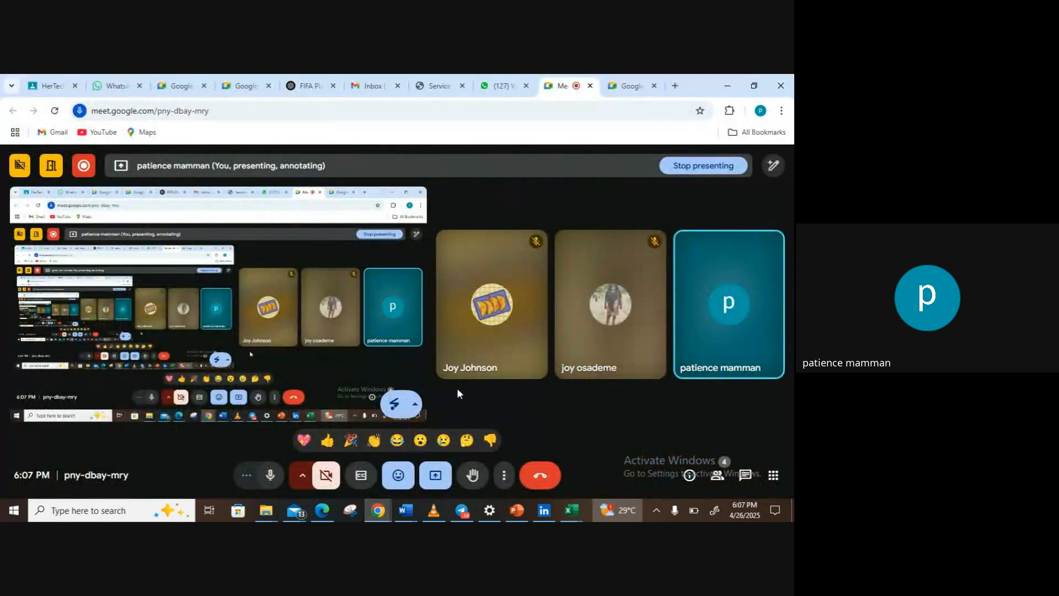
mouse_move(477, 365)
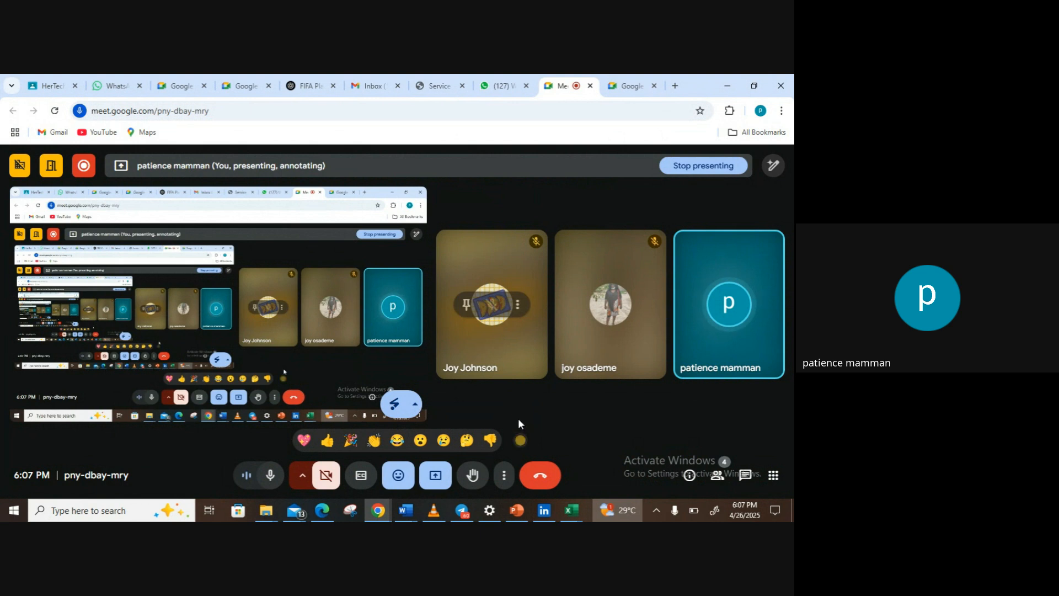
Step: Switch to the Data Analysis BOOTCAMP presentation in PowerPoint and go to the "Why Chose Us?" slide
click(517, 512)
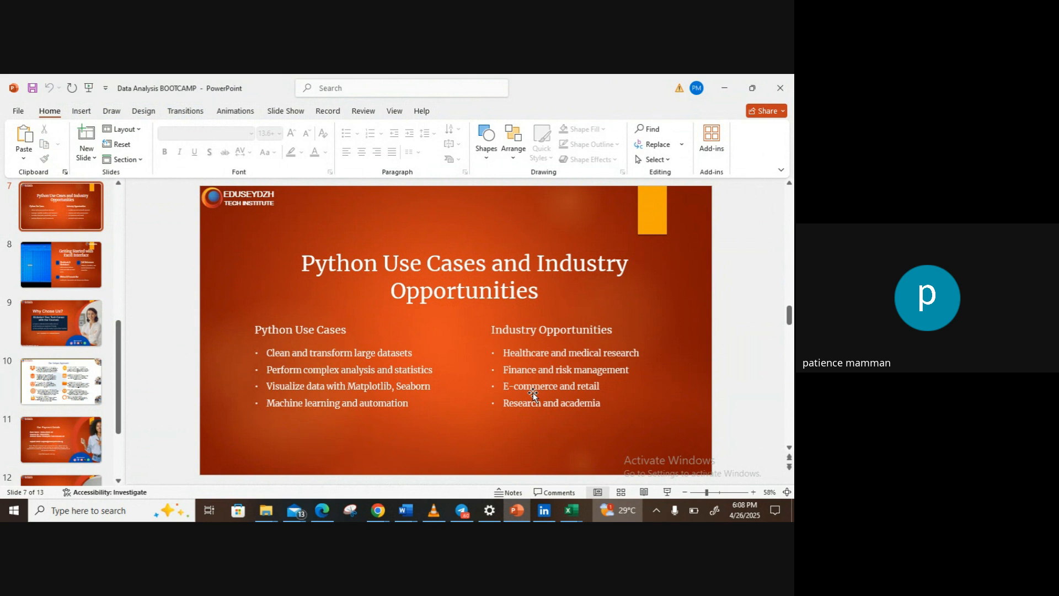
scroll(533, 392, down, 1)
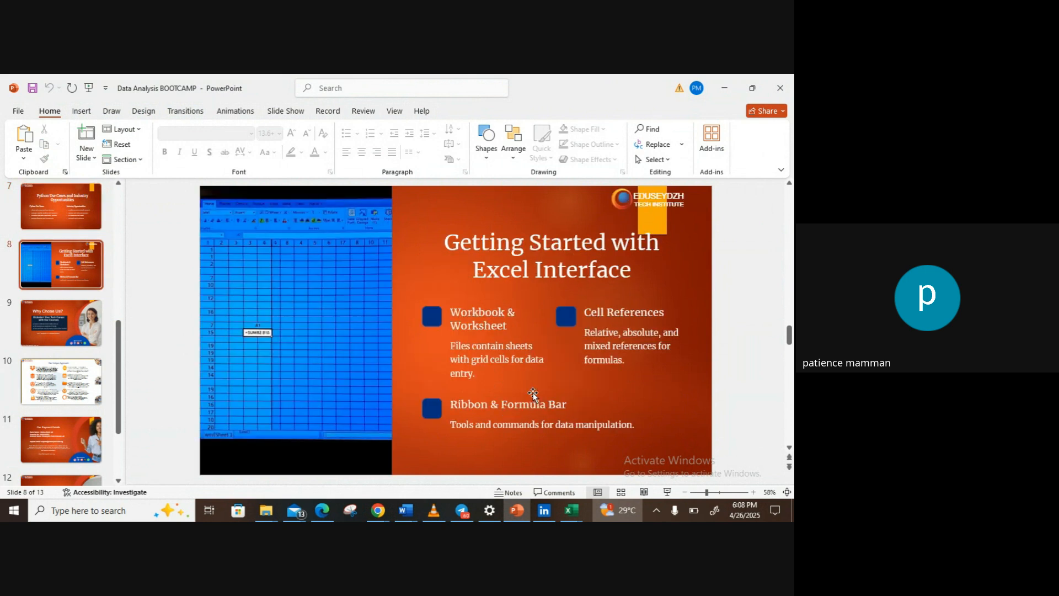
scroll(533, 393, down, 2)
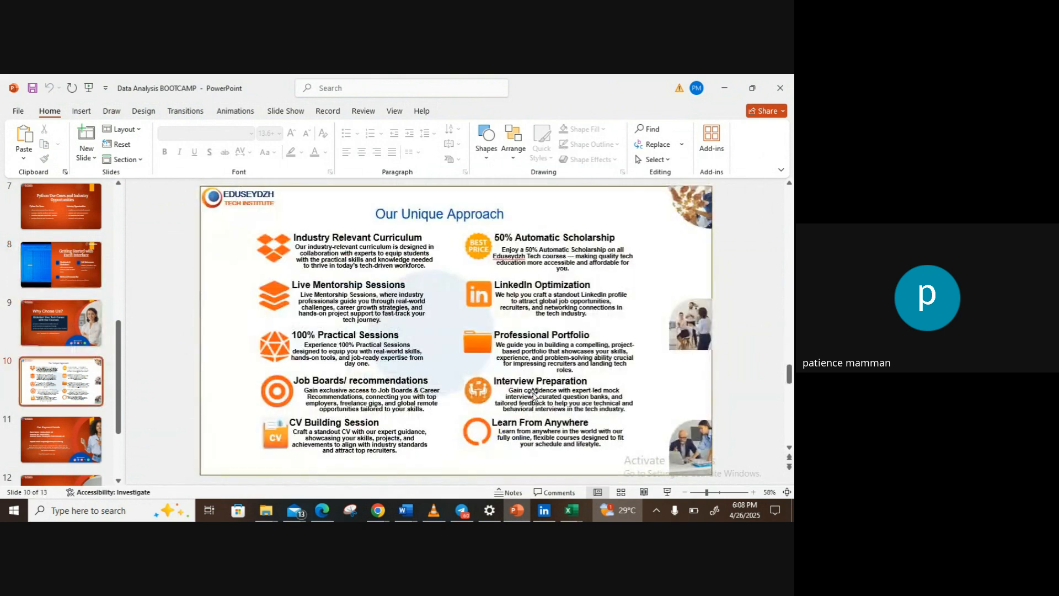
scroll(534, 393, up, 1)
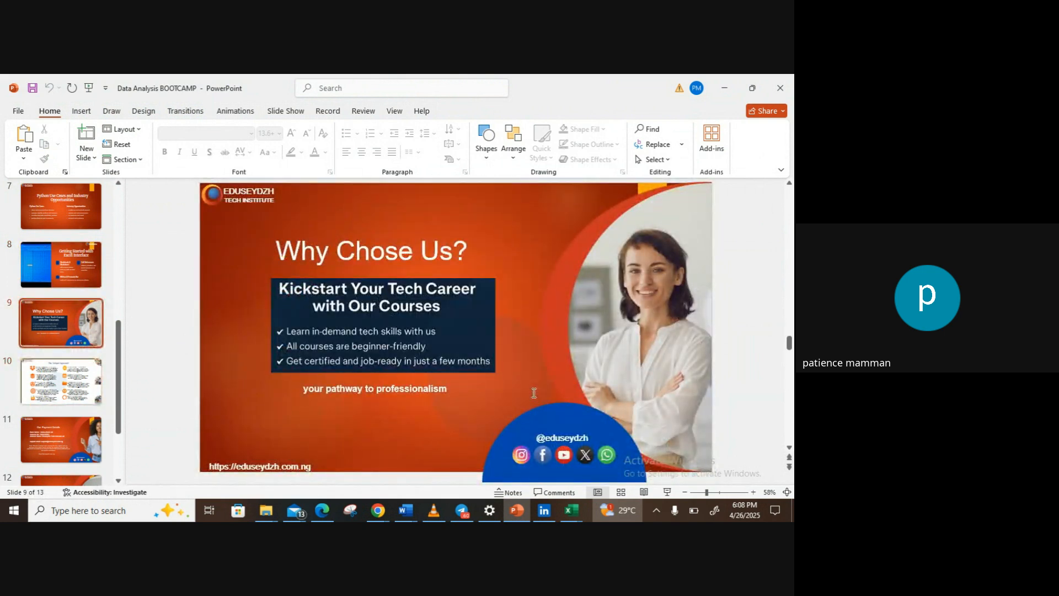